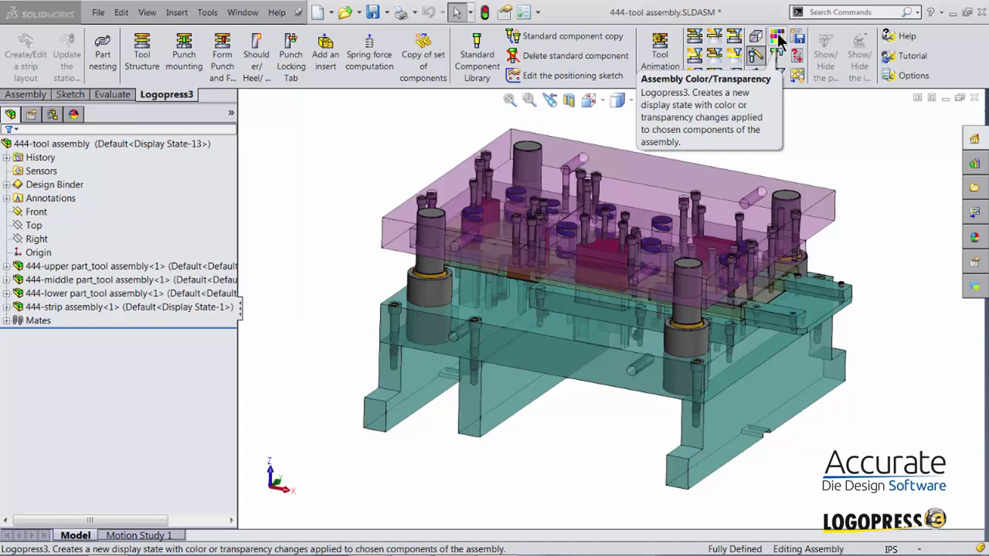
- Preview the lower tool and the whole tool in Assembly Color/Transparency without applying any colour or transparency change
{"action": "left_click", "coordinate": [777, 34]}
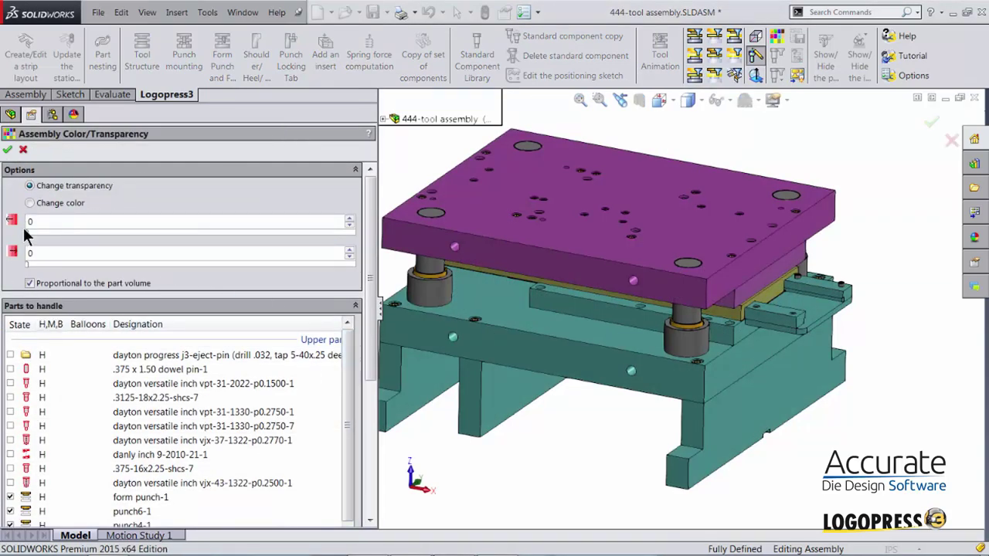
{"action": "left_click", "coordinate": [25, 279]}
{"action": "left_click_drag", "start_coordinate": [377, 180], "coordinate": [178, 180]}
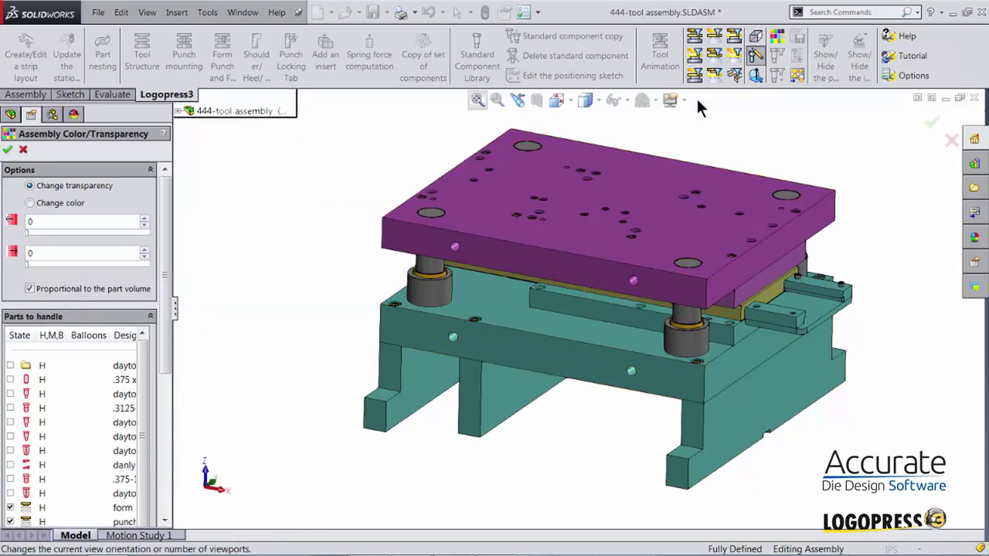
{"action": "left_click", "coordinate": [694, 57]}
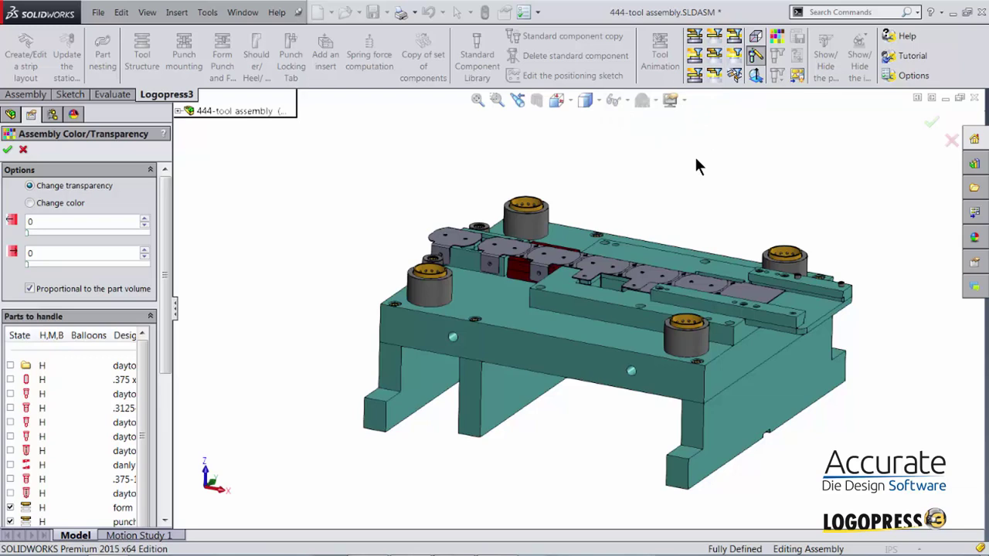
{"action": "left_click", "coordinate": [693, 38]}
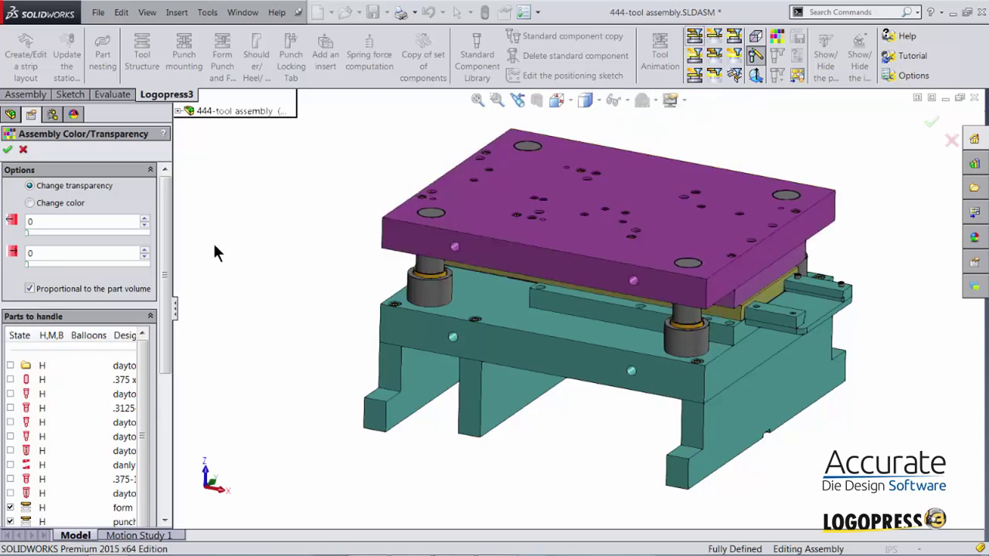
{"action": "left_click", "coordinate": [23, 150]}
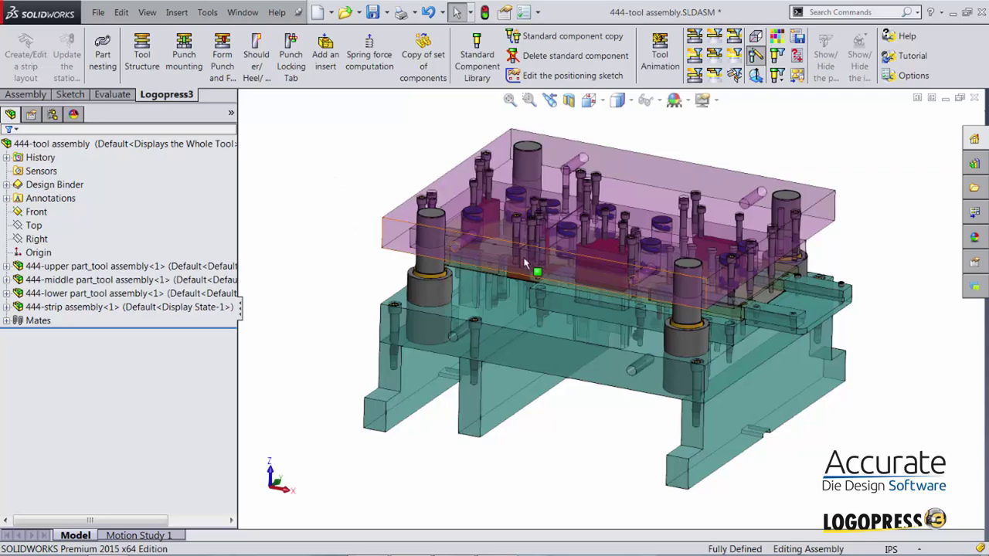
- In Tool Structure, reduce the X dimension of the longer punch retainer plate by 0.5 in to 14.2 in
{"action": "scroll", "coordinate": [530, 270], "scroll_direction": "down", "scroll_amount": 3}
{"action": "scroll", "coordinate": [524, 264], "scroll_direction": "down", "scroll_amount": 5}
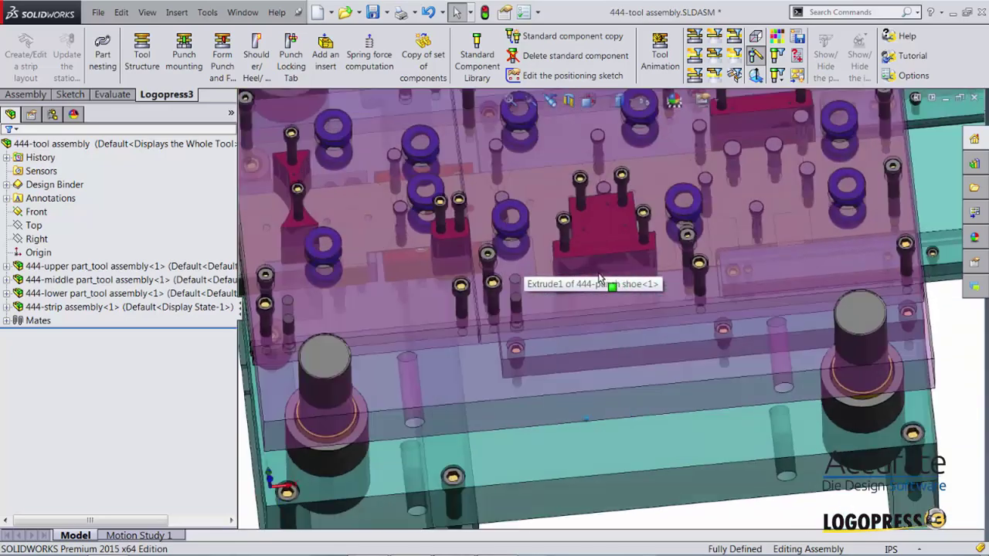
{"action": "middle_click_drag", "start_coordinate": [599, 279], "coordinate": [569, 261]}
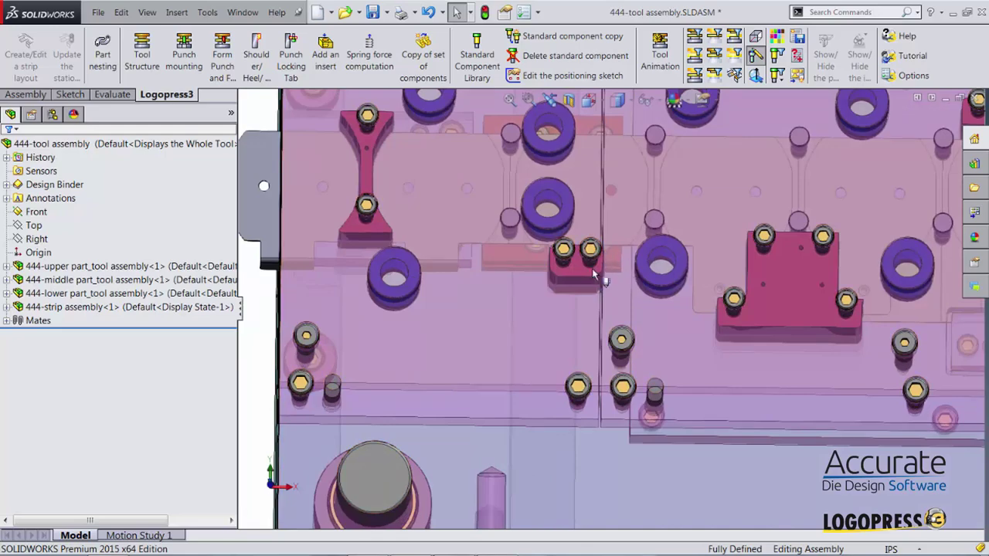
{"action": "middle_click_drag", "start_coordinate": [634, 362], "coordinate": [432, 201]}
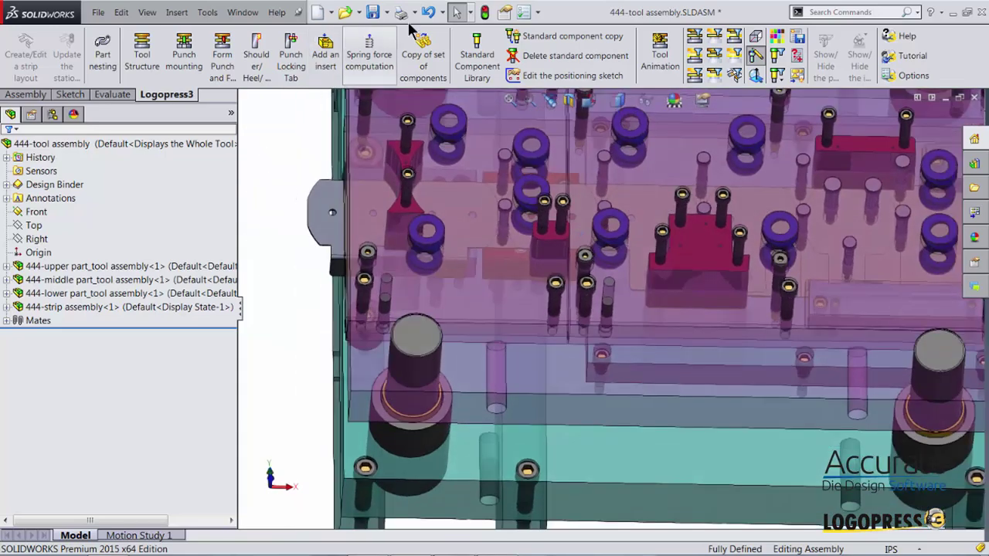
{"action": "left_click", "coordinate": [135, 54]}
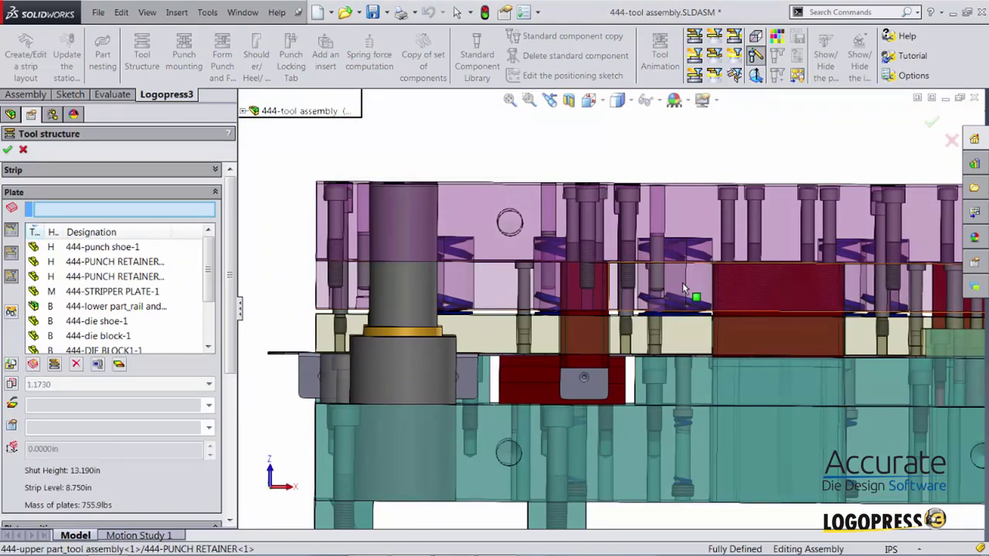
{"action": "left_click", "coordinate": [682, 283]}
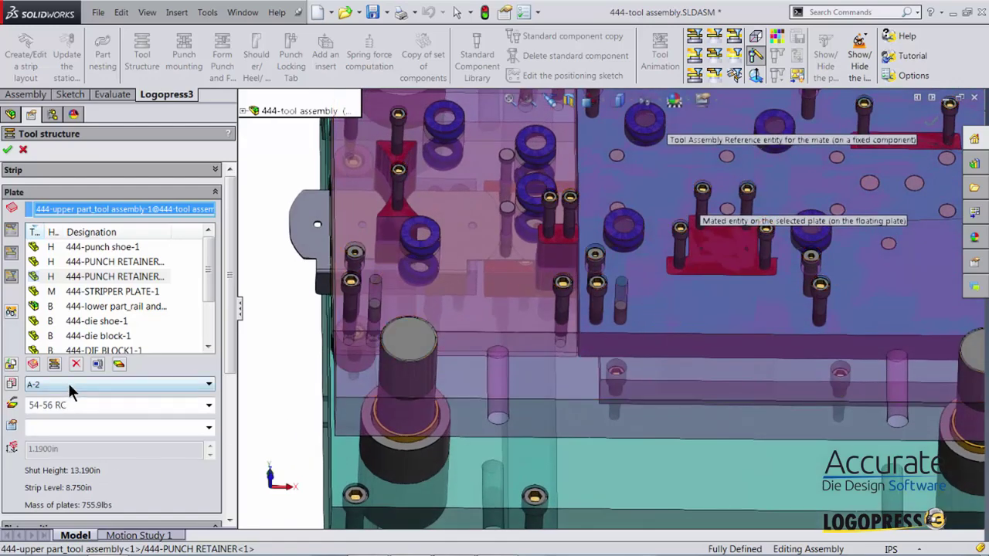
{"action": "left_click_drag", "start_coordinate": [229, 359], "coordinate": [213, 496]}
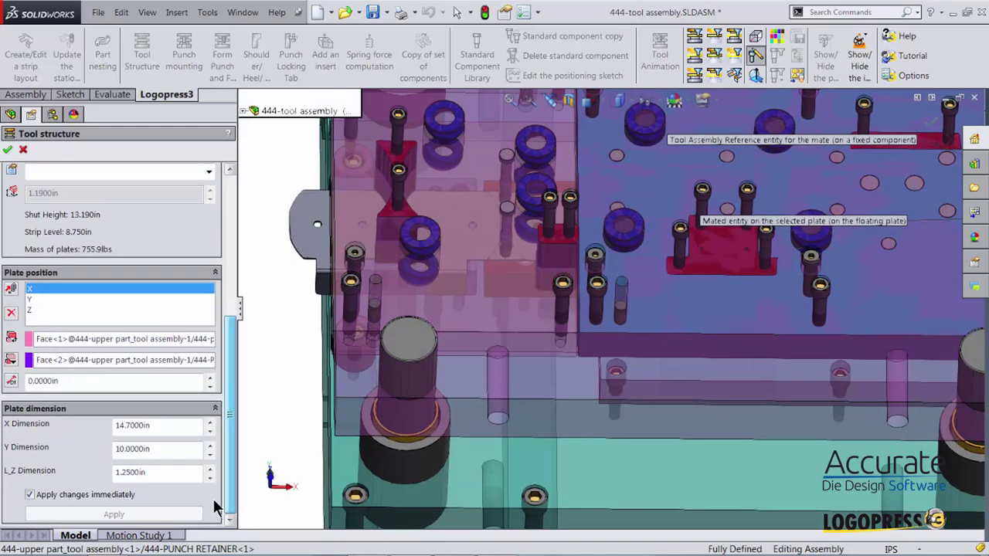
{"action": "left_click", "coordinate": [165, 430]}
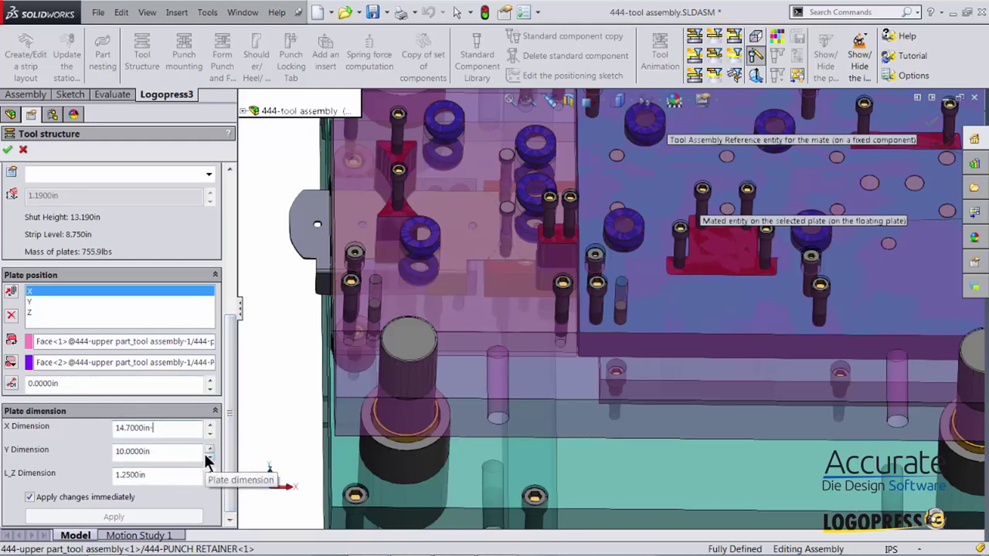
{"action": "type", "text": ".5"}
{"action": "key", "text": "Return"}
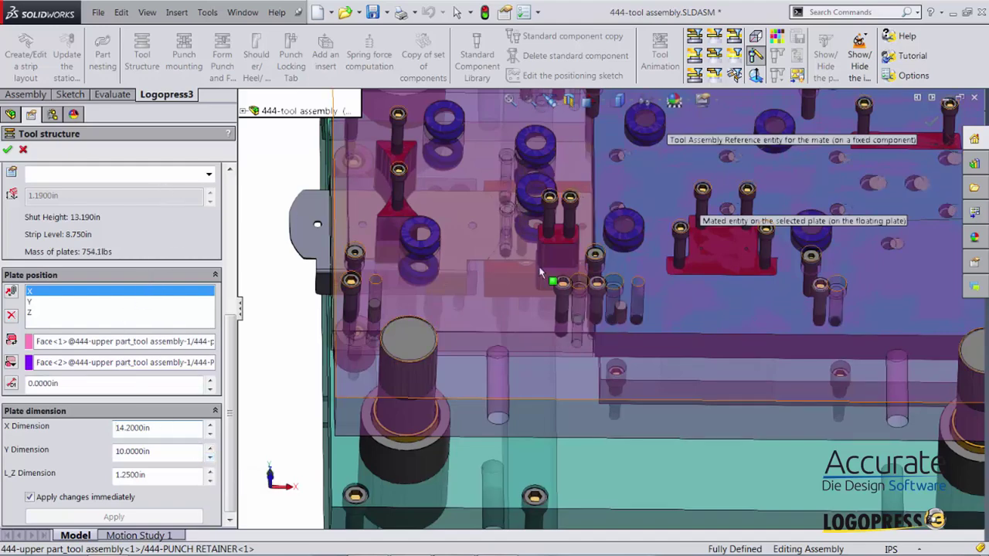
- Lengthen the shorter punch retainer in X to fill the gap beside the shortened plate, and leave Tool Structure
{"action": "middle_click_drag", "start_coordinate": [538, 268], "coordinate": [531, 331]}
{"action": "left_click", "coordinate": [531, 330]}
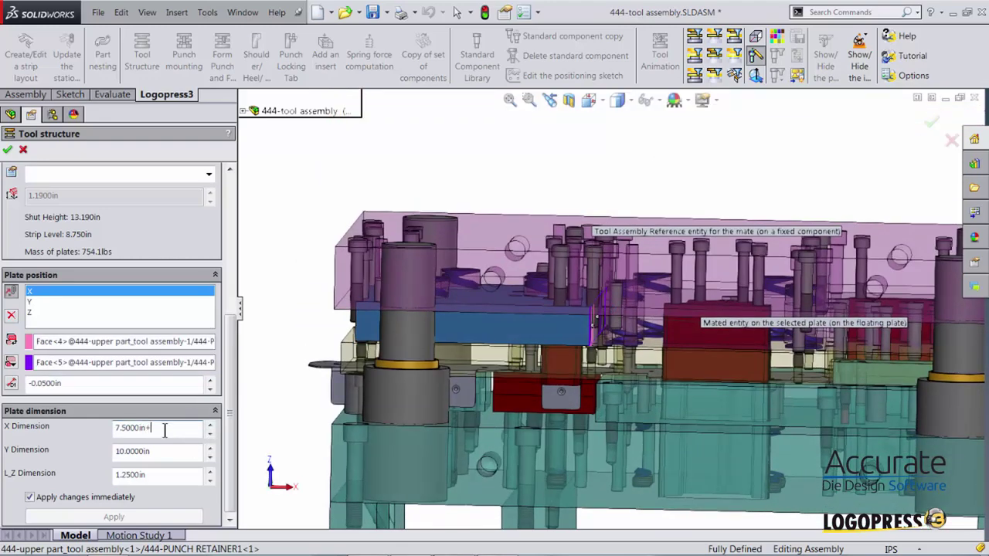
{"action": "key", "text": "Return"}
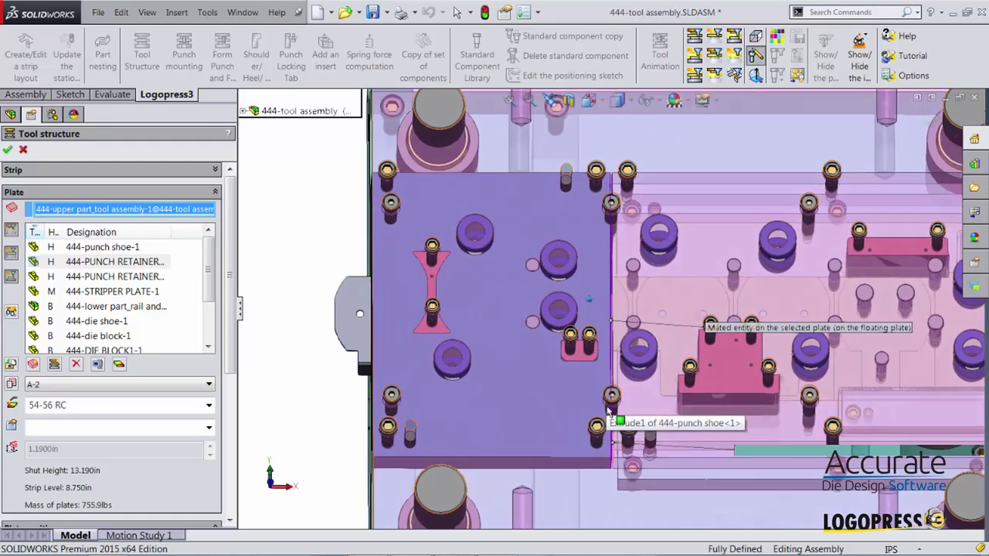
{"action": "left_click", "coordinate": [24, 153]}
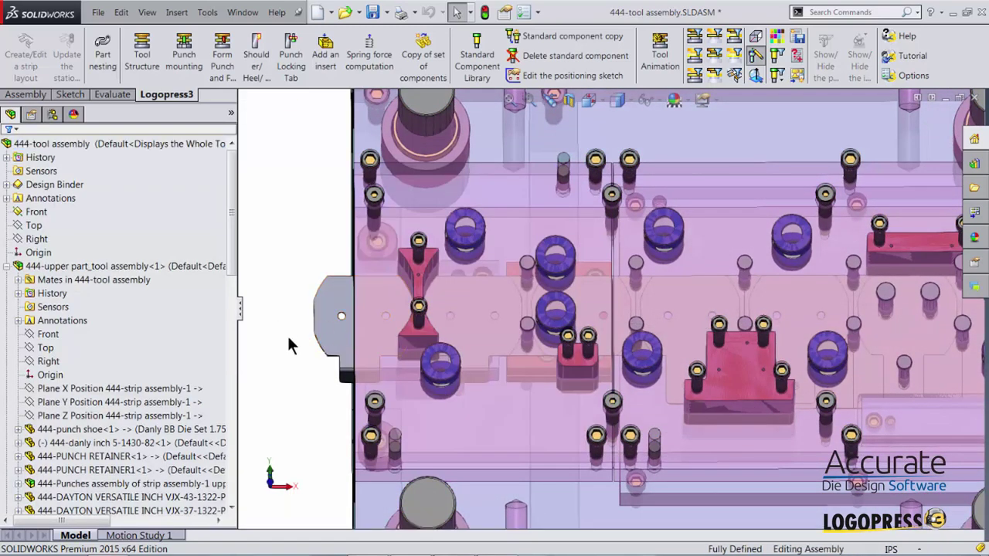
- Open the positioning sketch of the .375x3 shoulder bolt that sits on the joint between the two punch retainers
{"action": "scroll", "coordinate": [622, 409], "scroll_direction": "down", "scroll_amount": 2}
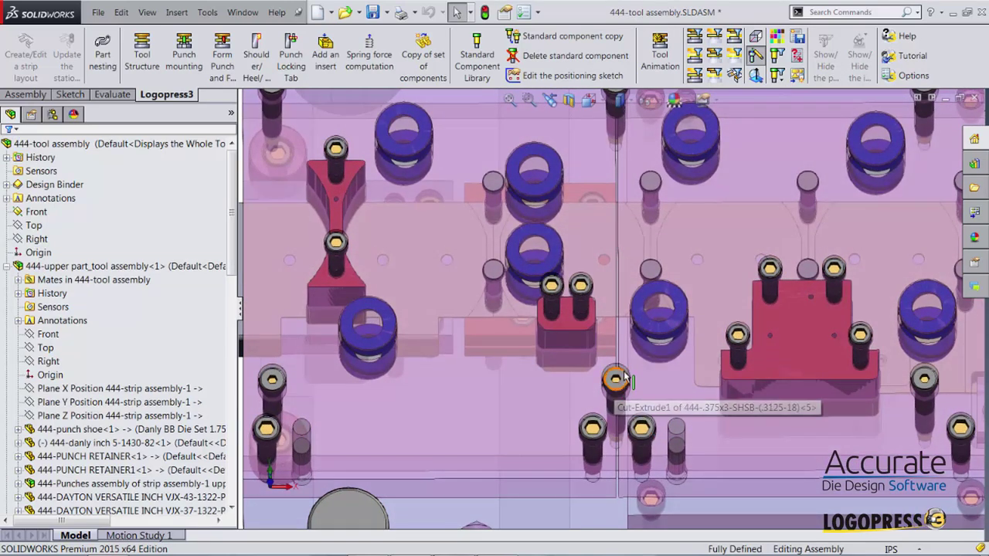
{"action": "left_click", "coordinate": [617, 380]}
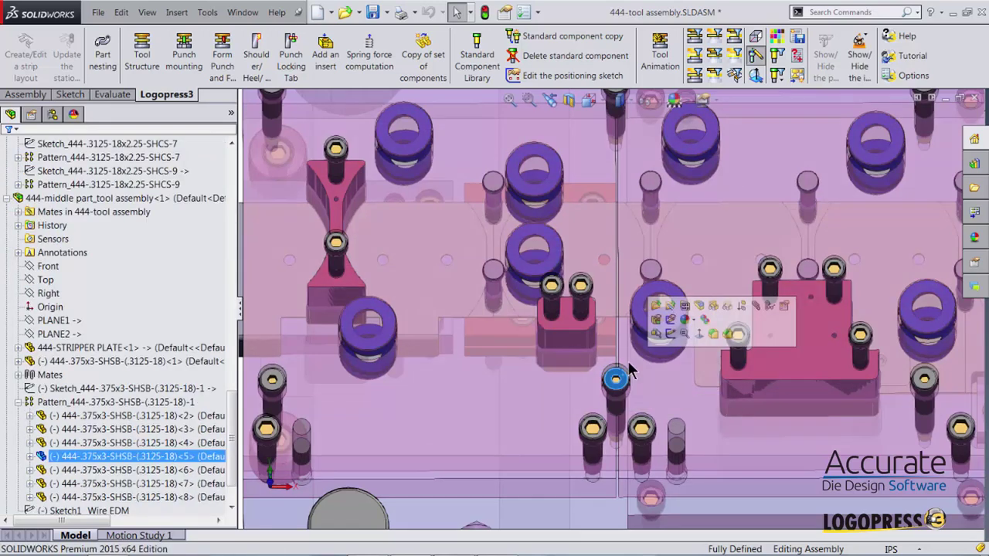
{"action": "scroll", "coordinate": [603, 213], "scroll_direction": "up", "scroll_amount": 2}
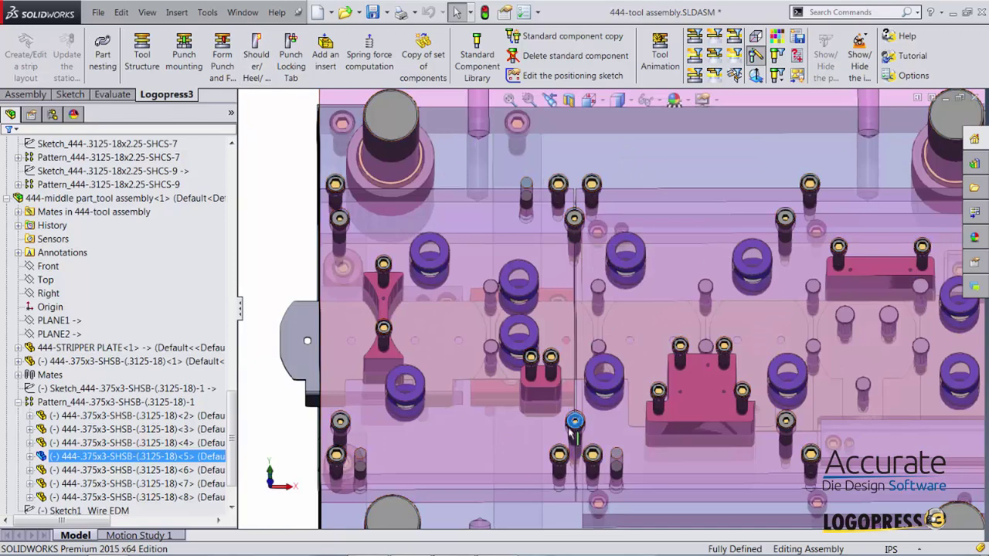
{"action": "left_click", "coordinate": [523, 76]}
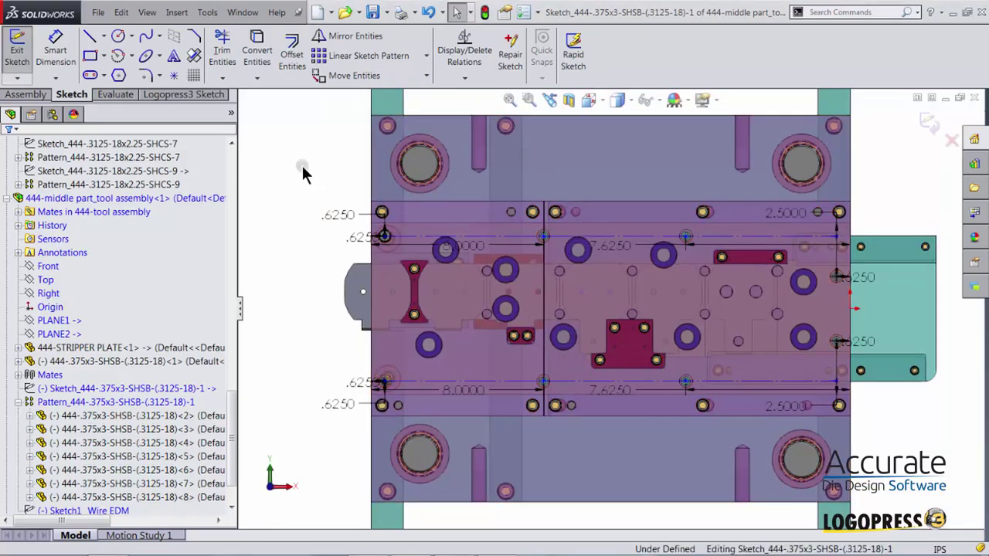
- Set the 8 in horizontal dimension of the lower shoulder bolt near the retainer joint to 7.5 in
{"action": "right_click_drag", "start_coordinate": [302, 173], "coordinate": [330, 195]}
{"action": "left_click_drag", "start_coordinate": [321, 179], "coordinate": [616, 441]}
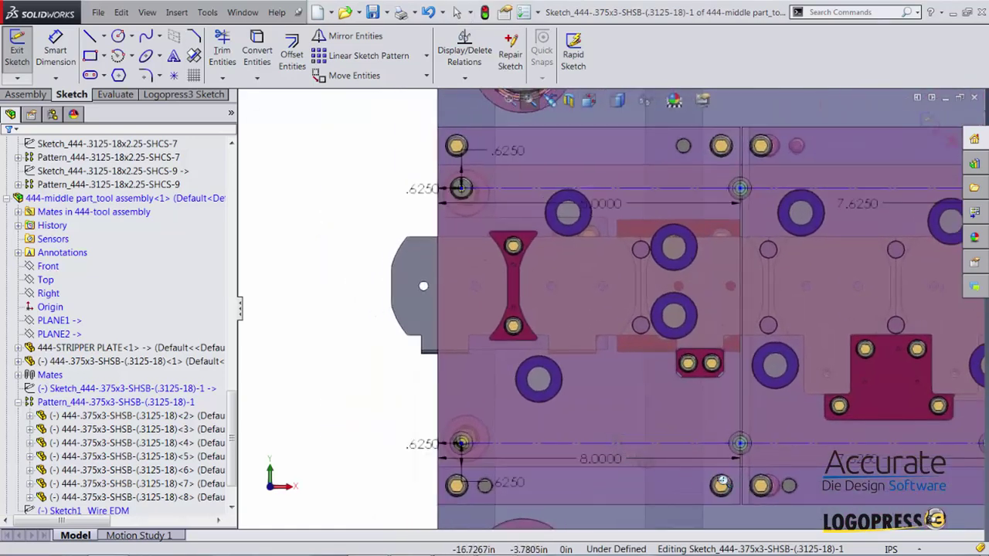
{"action": "key", "text": "Escape"}
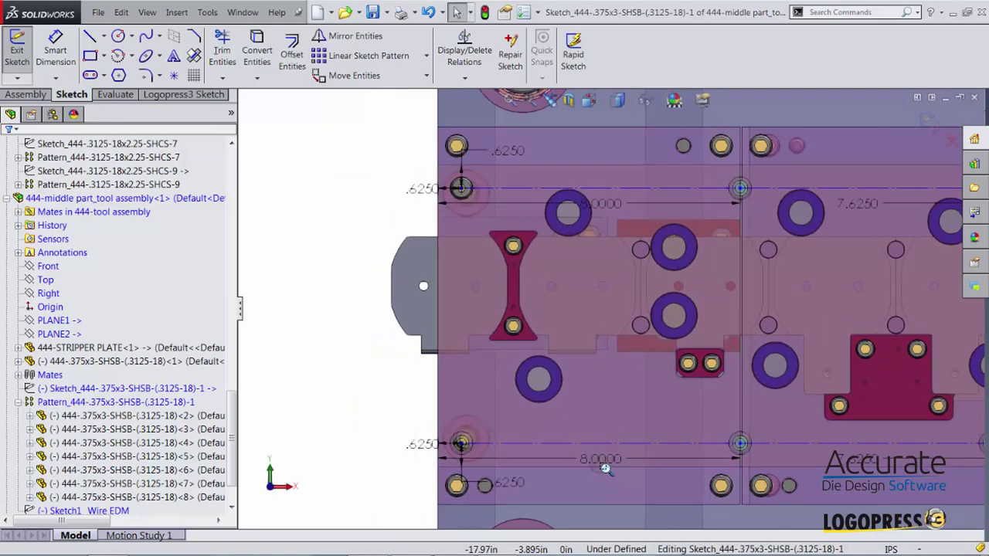
{"action": "left_click", "coordinate": [601, 460]}
{"action": "double_click", "coordinate": [601, 460]}
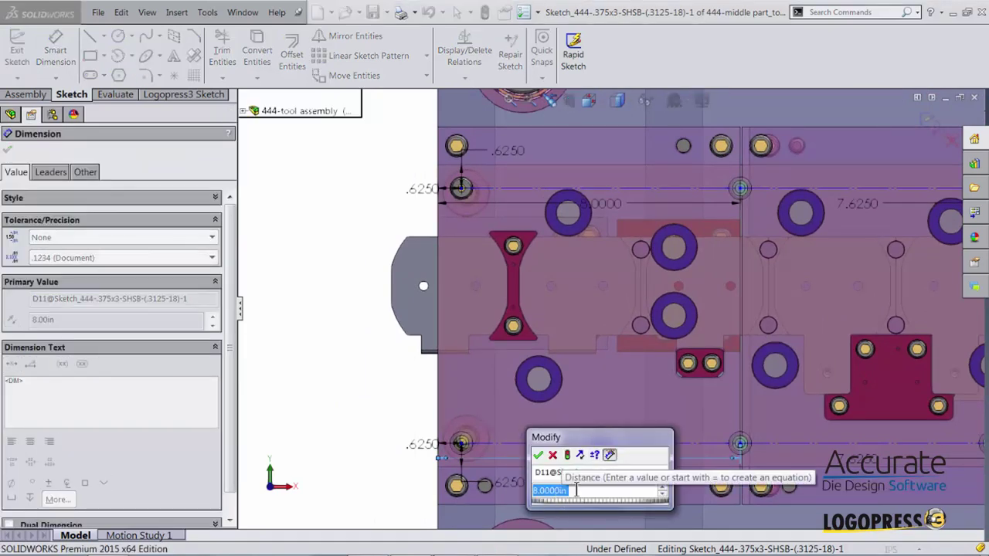
{"action": "type", "text": "-"}
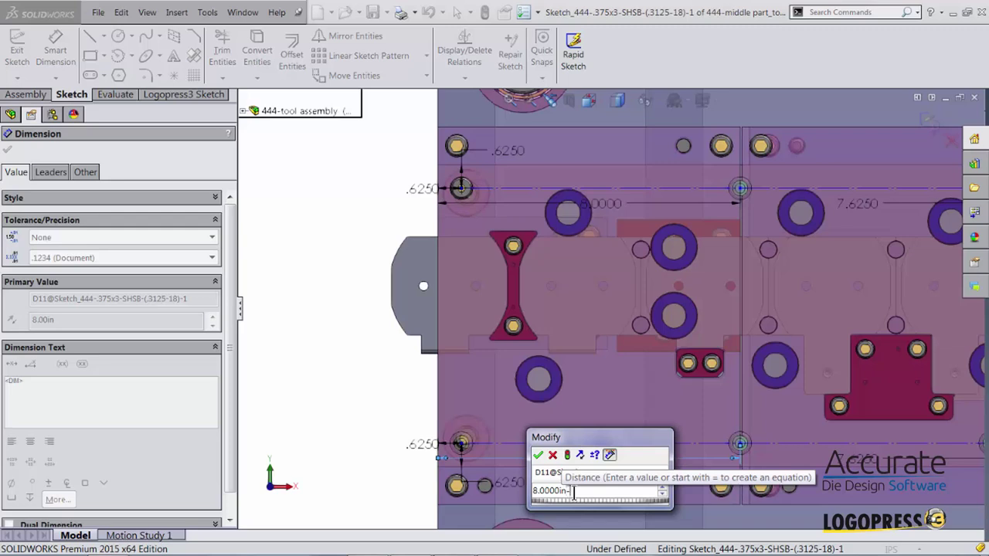
{"action": "type", "text": ".5"}
{"action": "key", "text": "Return"}
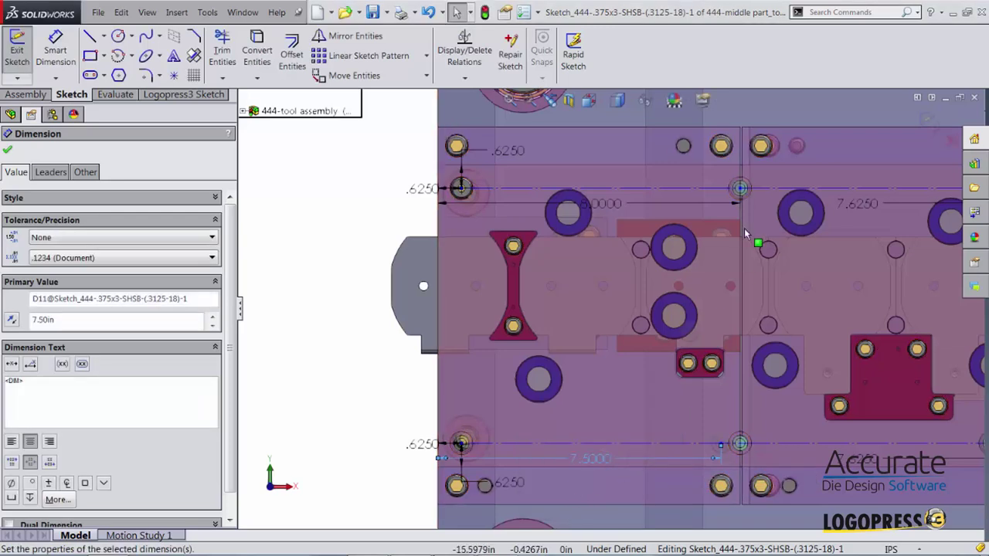
- Set the matching 8 in dimension of the upper shoulder bolt to 7.5 in and exit the positioning sketch
{"action": "left_click", "coordinate": [596, 209]}
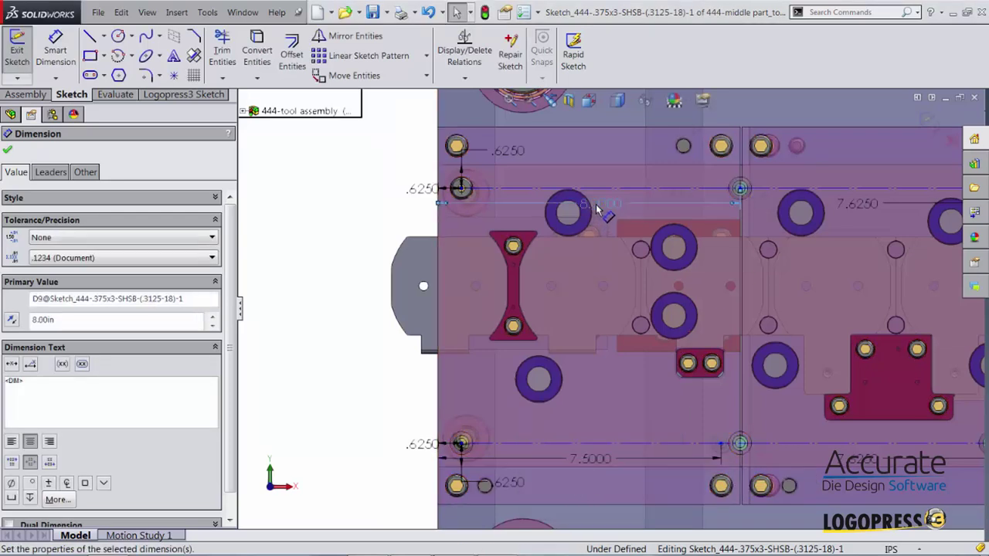
{"action": "double_click", "coordinate": [595, 206]}
{"action": "left_click", "coordinate": [568, 236]}
{"action": "type", "text": "-"}
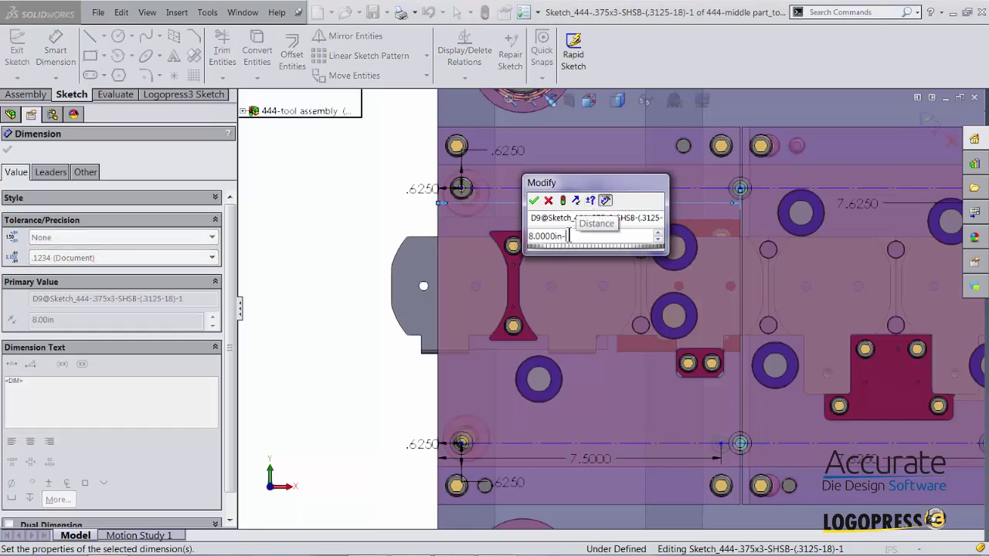
{"action": "type", "text": ".375"}
{"action": "key", "text": "Return"}
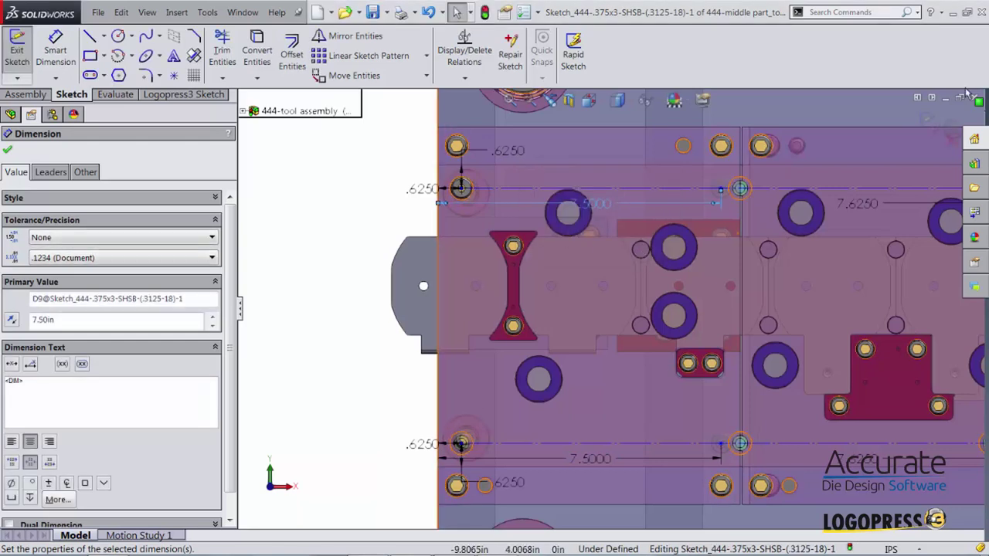
{"action": "left_click", "coordinate": [930, 123]}
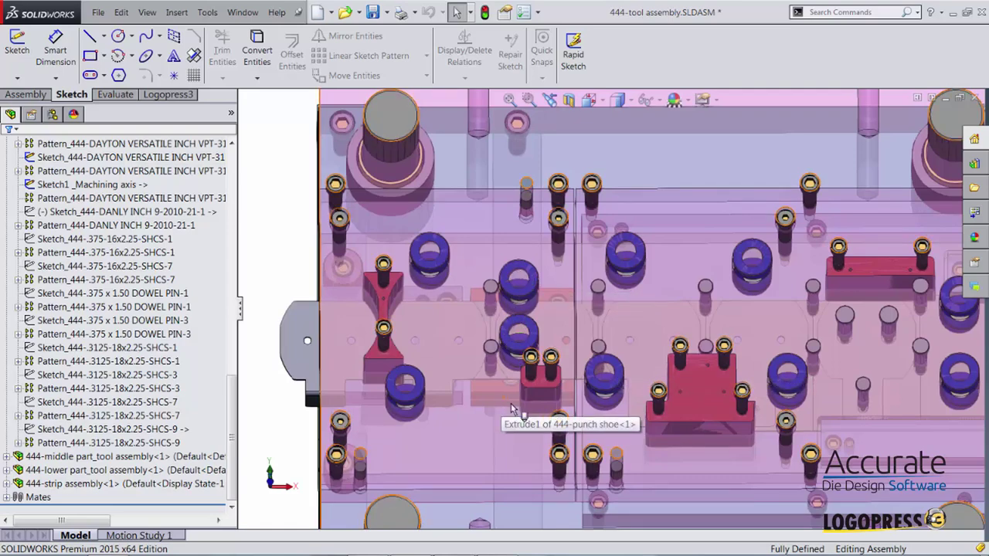
- Open the positioning sketch of the Danly 9-2010-21 springs in the upper tool
{"action": "middle_click_drag", "start_coordinate": [540, 418], "coordinate": [537, 414]}
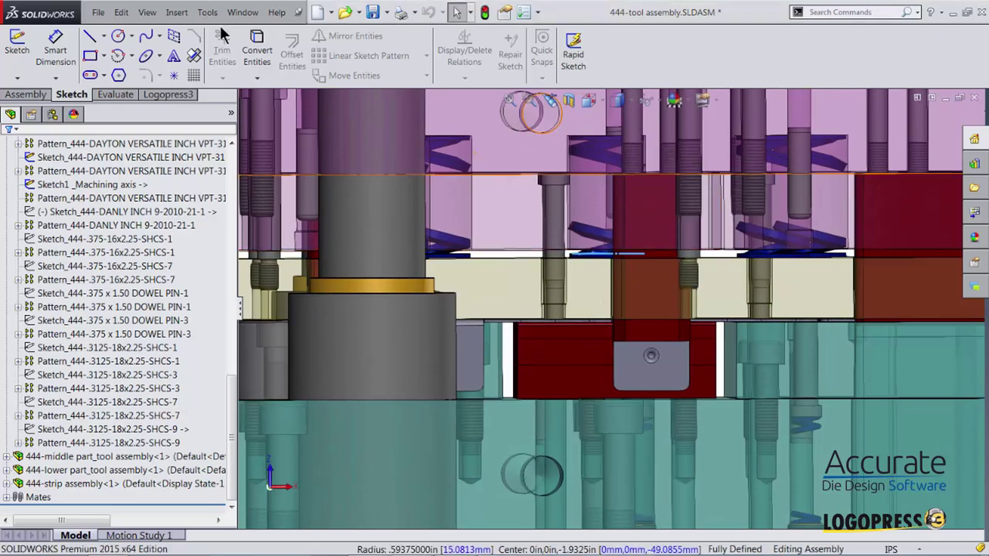
{"action": "left_click", "coordinate": [167, 95]}
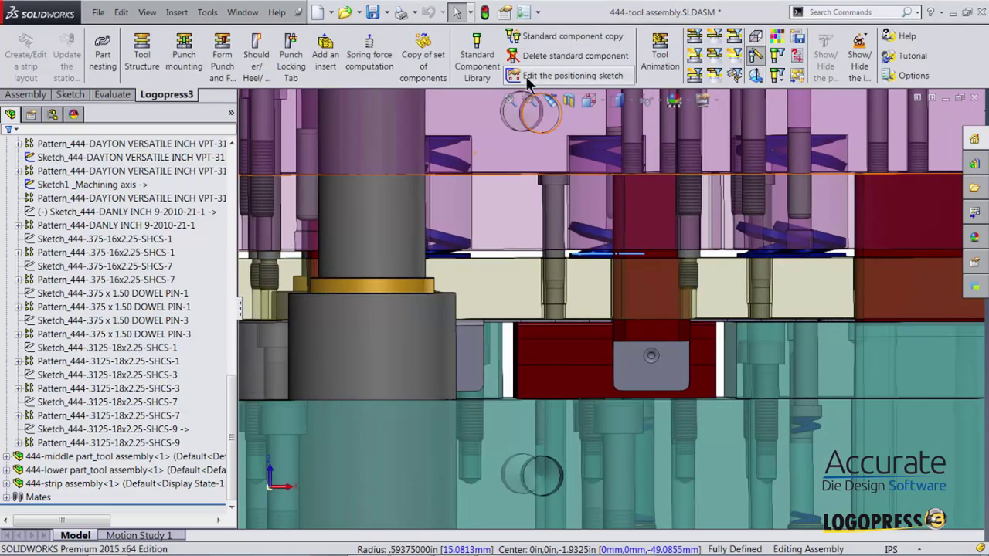
{"action": "left_click", "coordinate": [448, 253]}
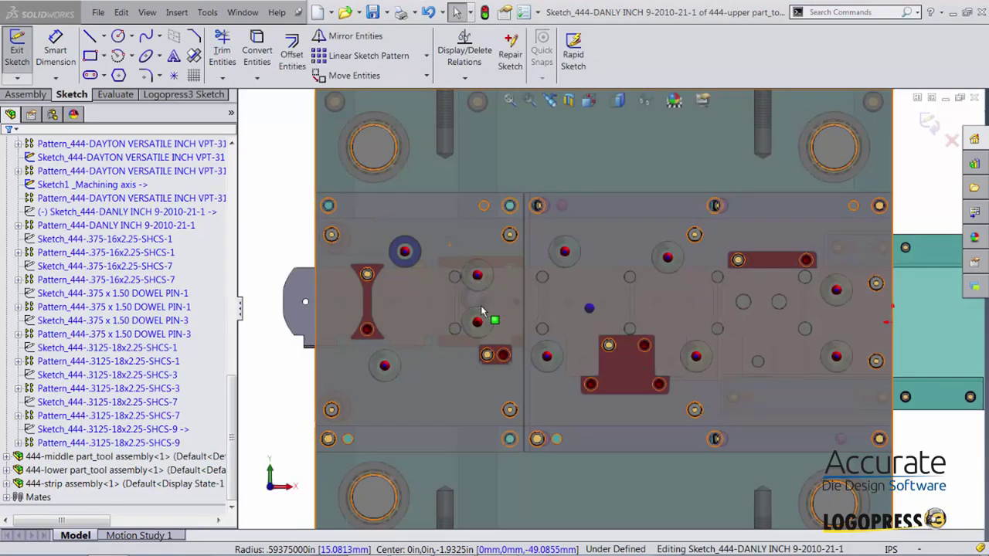
- Move the upper spring of the pair beside the retainer joint towards the joint, to about X 15.26 in, Y 1.81 in
{"action": "scroll", "coordinate": [481, 311], "scroll_direction": "down", "scroll_amount": 3}
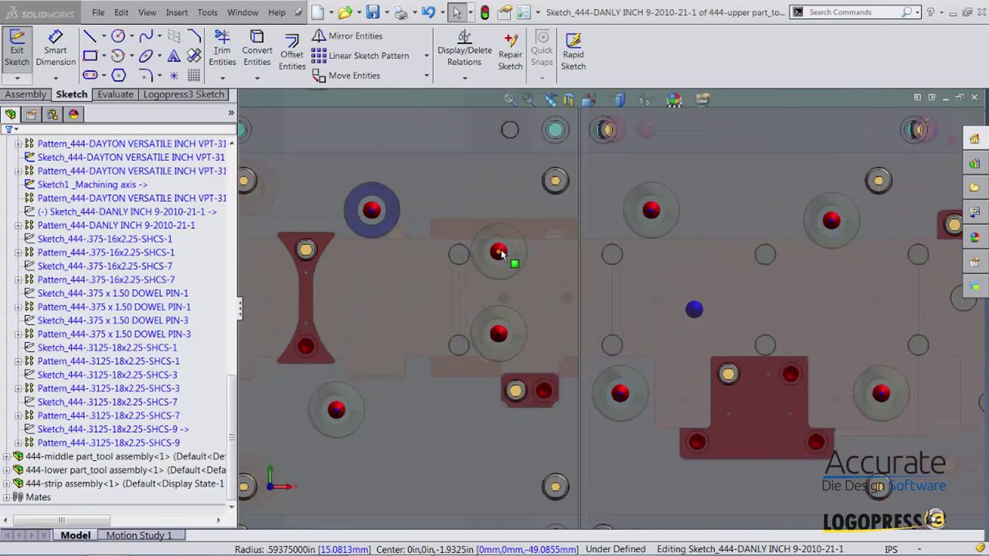
{"action": "left_click", "coordinate": [520, 254]}
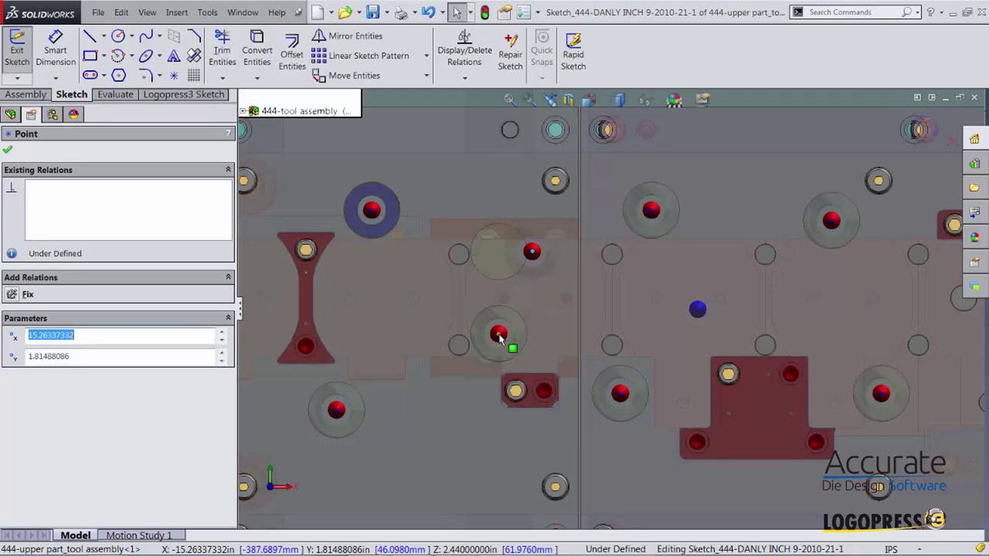
- Delete the lower paired spring's coincident relation and move its point beneath the upper one, at about X 15.26 in, Y 0 in
{"action": "left_click_drag", "start_coordinate": [499, 333], "coordinate": [534, 343]}
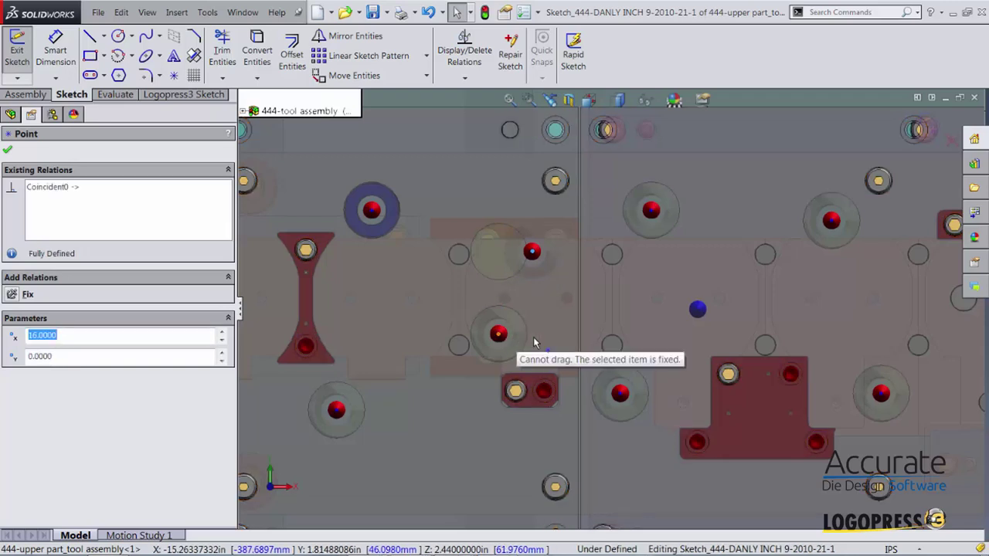
{"action": "left_click", "coordinate": [45, 187]}
{"action": "right_click", "coordinate": [46, 187]}
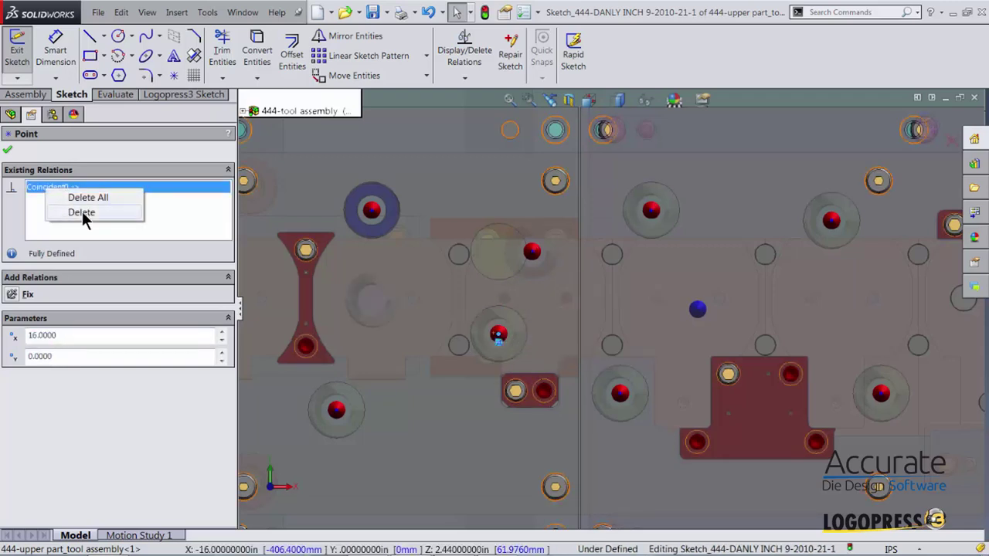
{"action": "left_click", "coordinate": [82, 211]}
{"action": "scroll", "coordinate": [518, 343], "scroll_direction": "down", "scroll_amount": 3}
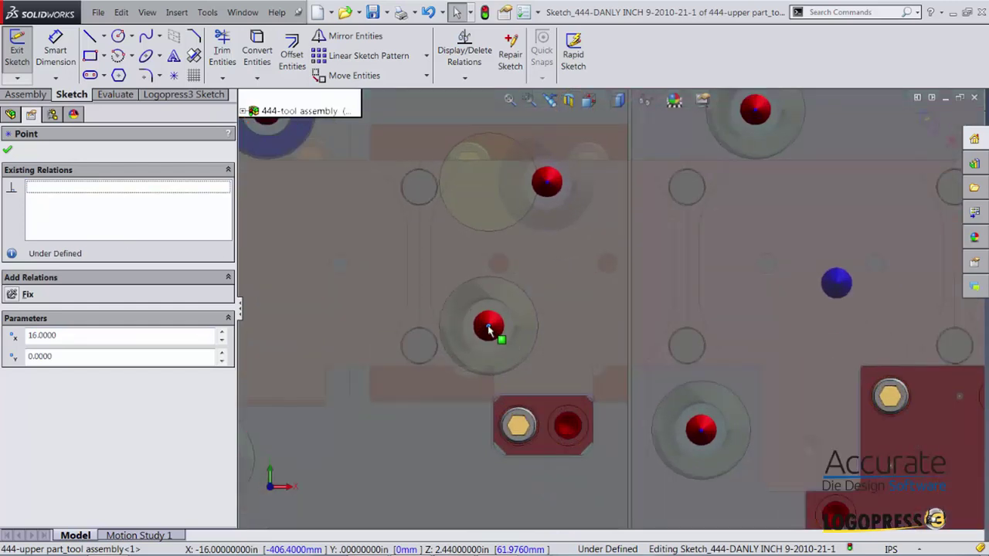
{"action": "left_click_drag", "start_coordinate": [488, 326], "coordinate": [548, 331]}
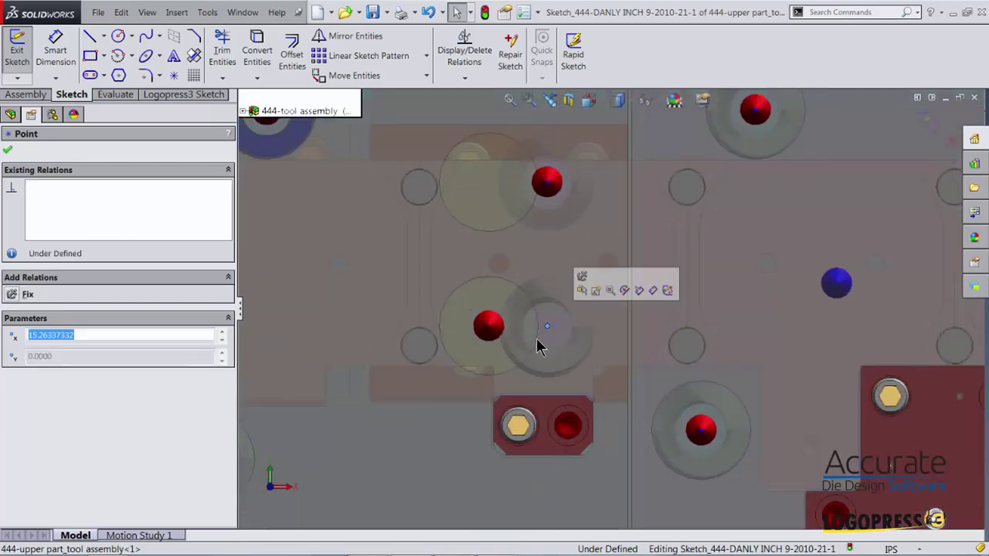
- Move the lower spring just across the joint away from it, to about X 12.79 in, Y -1.31 in, and exit the sketch
{"action": "scroll", "coordinate": [546, 327], "scroll_direction": "up", "scroll_amount": 3}
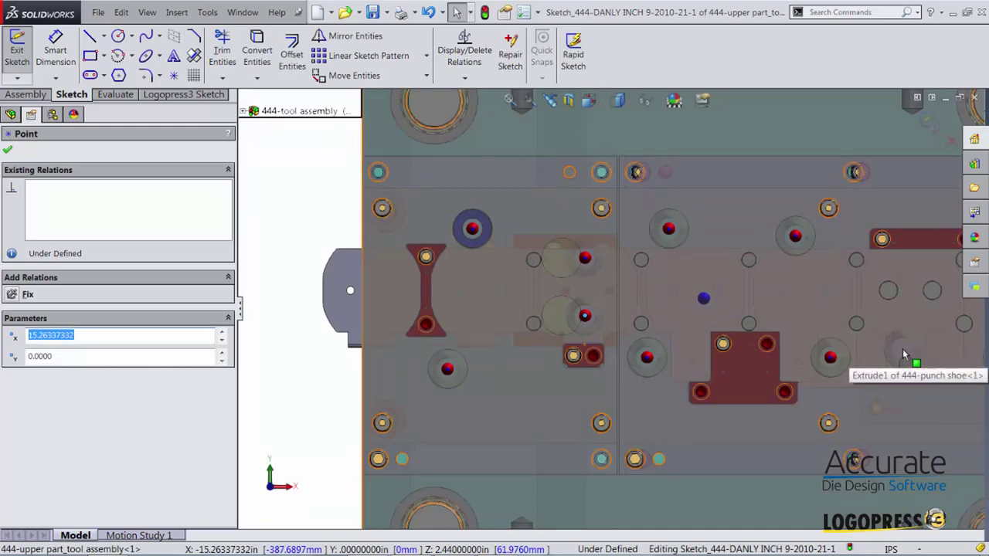
{"action": "scroll", "coordinate": [902, 348], "scroll_direction": "down", "scroll_amount": 3}
{"action": "scroll", "coordinate": [902, 348], "scroll_direction": "up", "scroll_amount": 1}
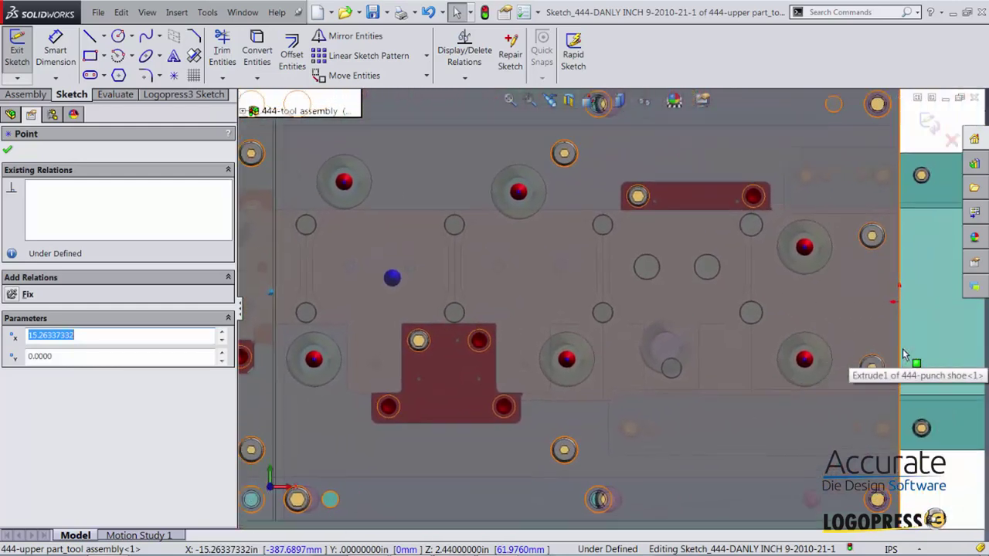
{"action": "scroll", "coordinate": [903, 349], "scroll_direction": "down", "scroll_amount": 1}
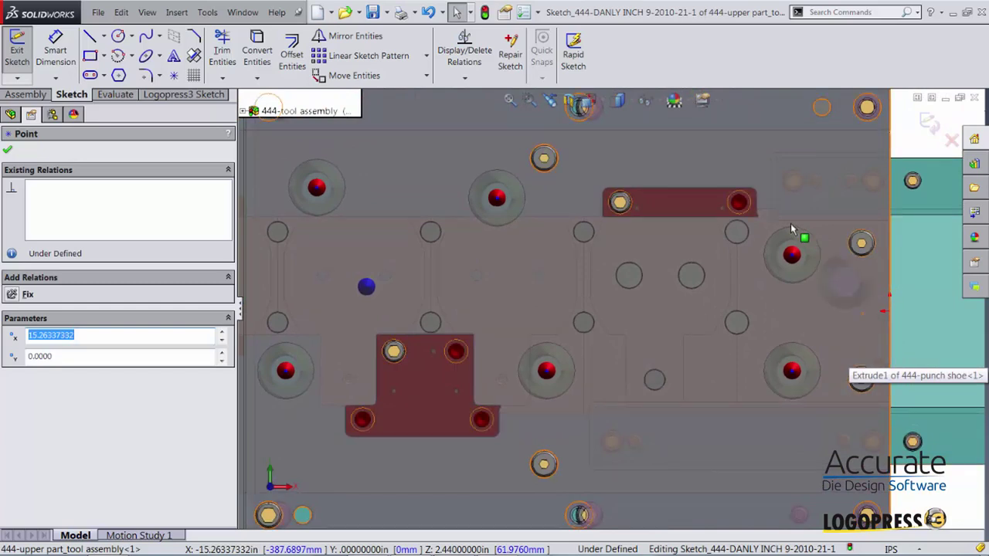
{"action": "scroll", "coordinate": [439, 223], "scroll_direction": "up", "scroll_amount": 1}
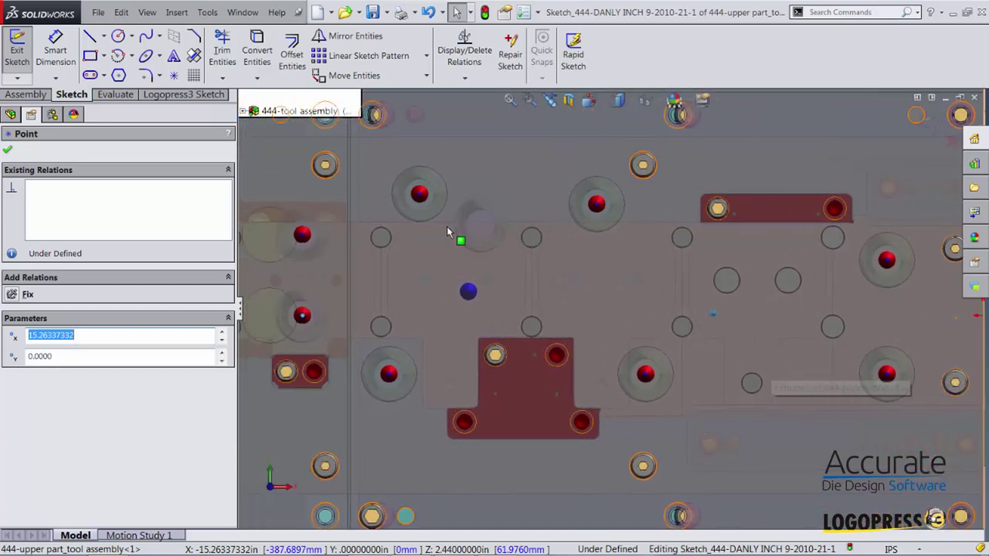
{"action": "scroll", "coordinate": [474, 245], "scroll_direction": "down", "scroll_amount": 2}
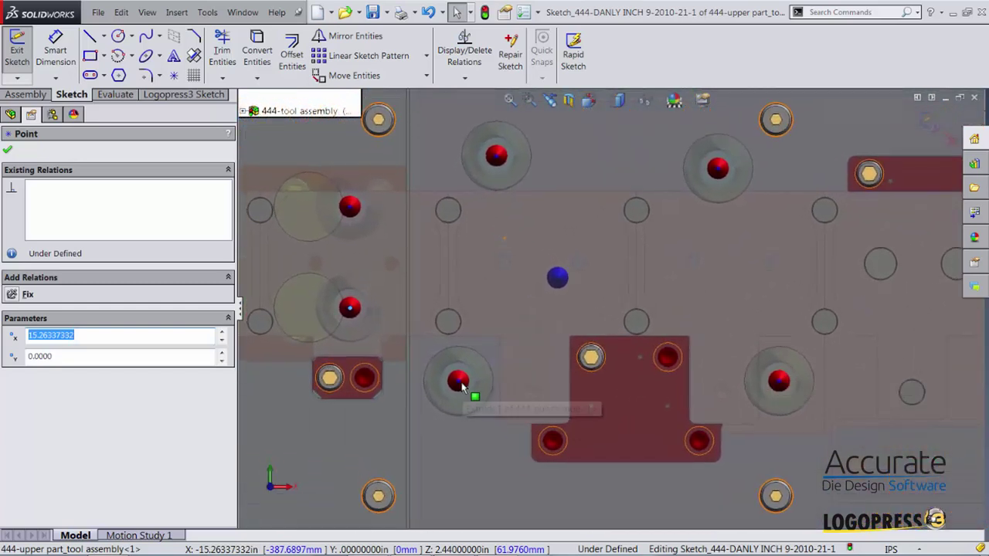
{"action": "left_click_drag", "start_coordinate": [460, 382], "coordinate": [487, 382]}
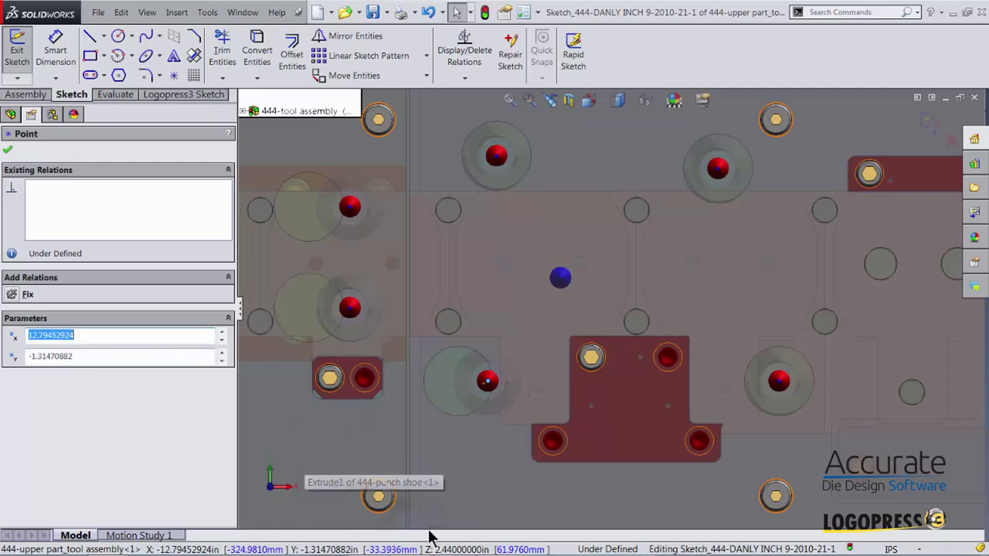
{"action": "scroll", "coordinate": [439, 464], "scroll_direction": "up", "scroll_amount": 3}
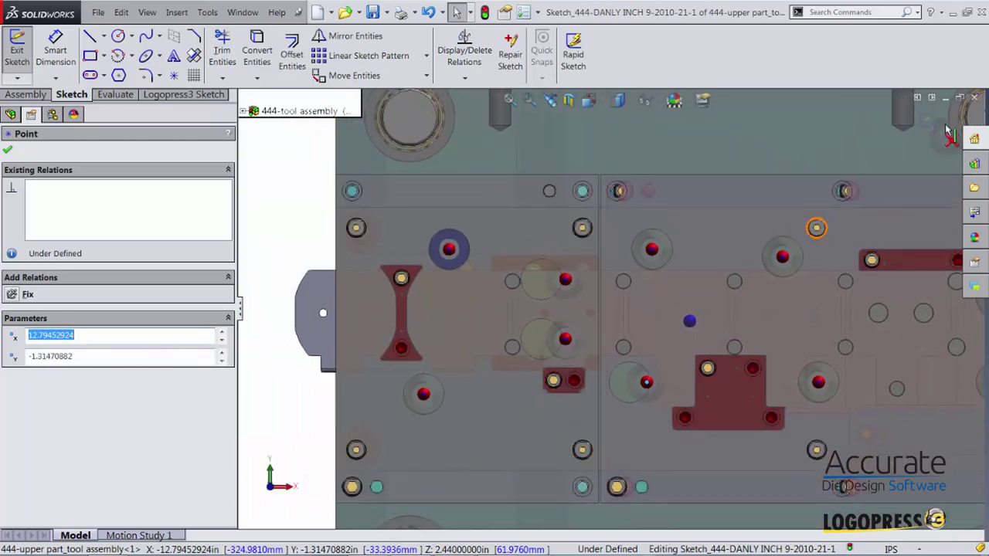
{"action": "left_click", "coordinate": [929, 122]}
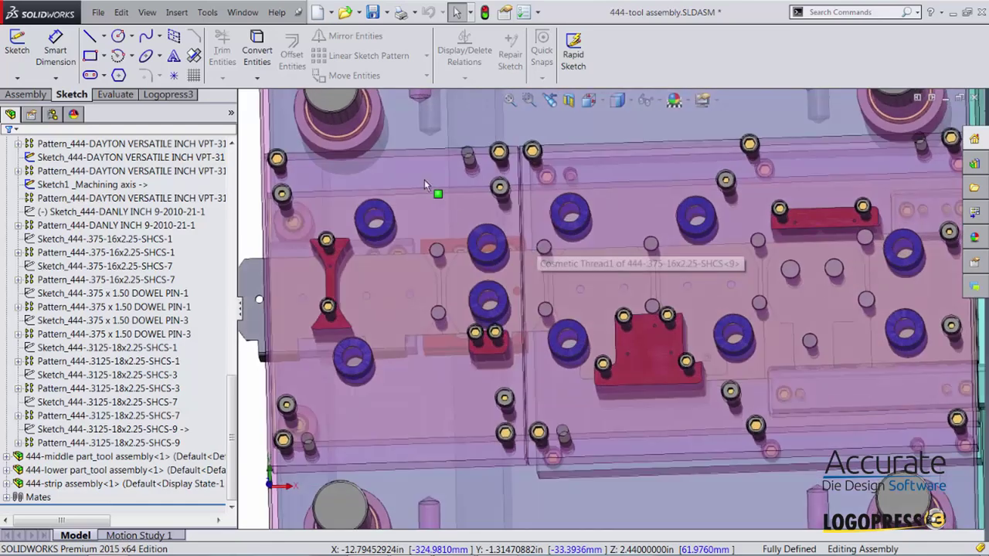
- Turn on the display of sketches and view the tool assembly from the top
{"action": "left_click", "coordinate": [647, 102]}
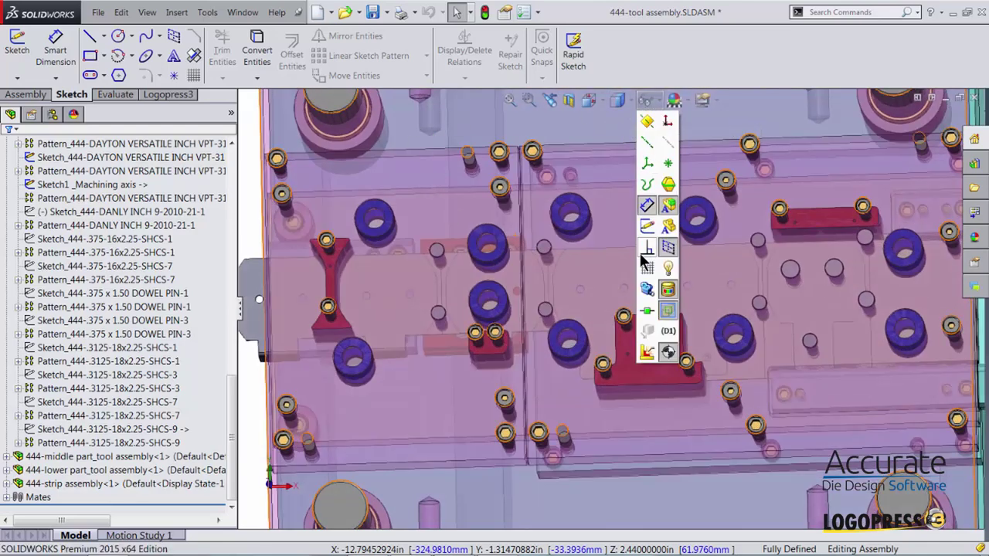
{"action": "left_click", "coordinate": [649, 227]}
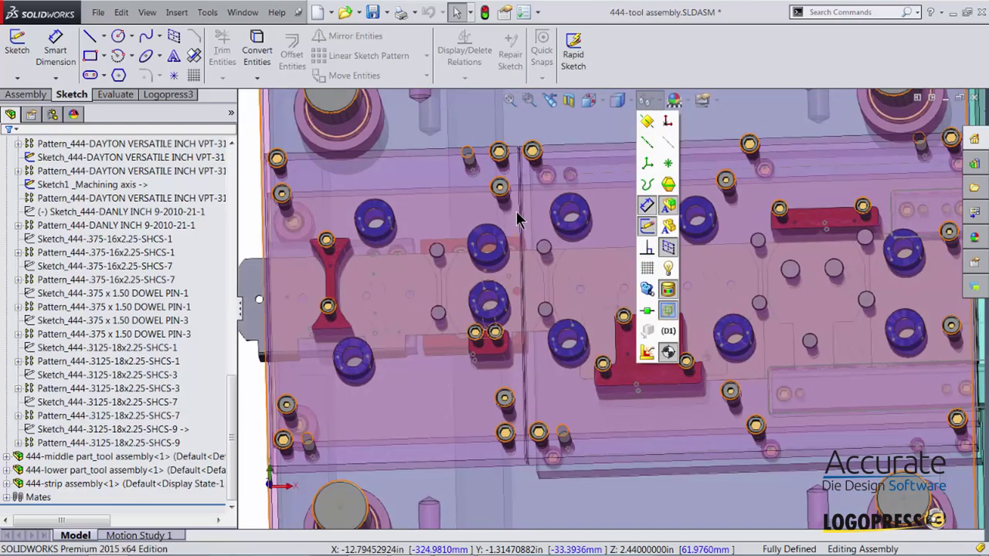
{"action": "left_click", "coordinate": [258, 371]}
{"action": "right_click_drag", "start_coordinate": [417, 388], "coordinate": [419, 293]}
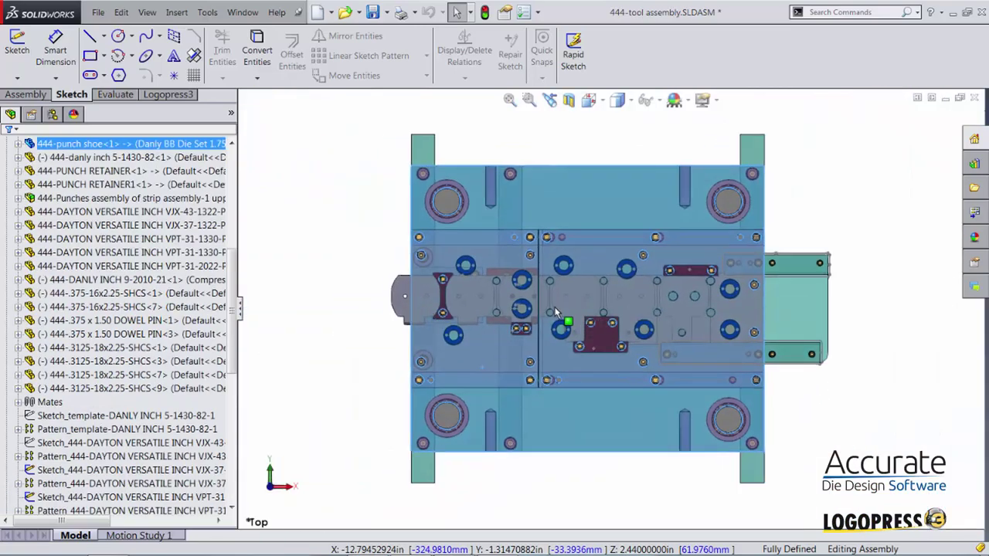
- Select the small wire EDM start-hole circle at the edge of the two-screw punch near the retainer joint
{"action": "scroll", "coordinate": [553, 309], "scroll_direction": "down", "scroll_amount": 3}
{"action": "scroll", "coordinate": [552, 316], "scroll_direction": "down", "scroll_amount": 5}
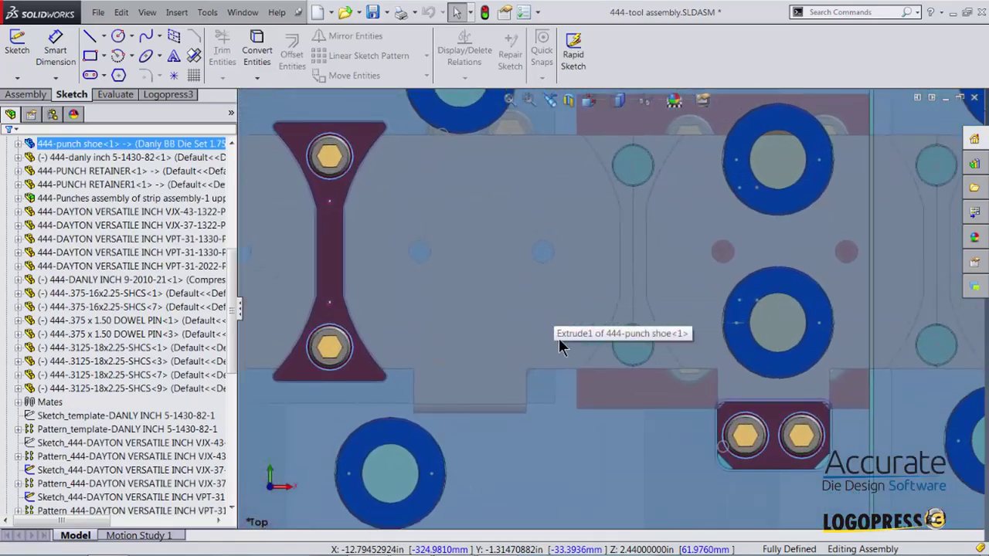
{"action": "scroll", "coordinate": [370, 368], "scroll_direction": "up", "scroll_amount": 1}
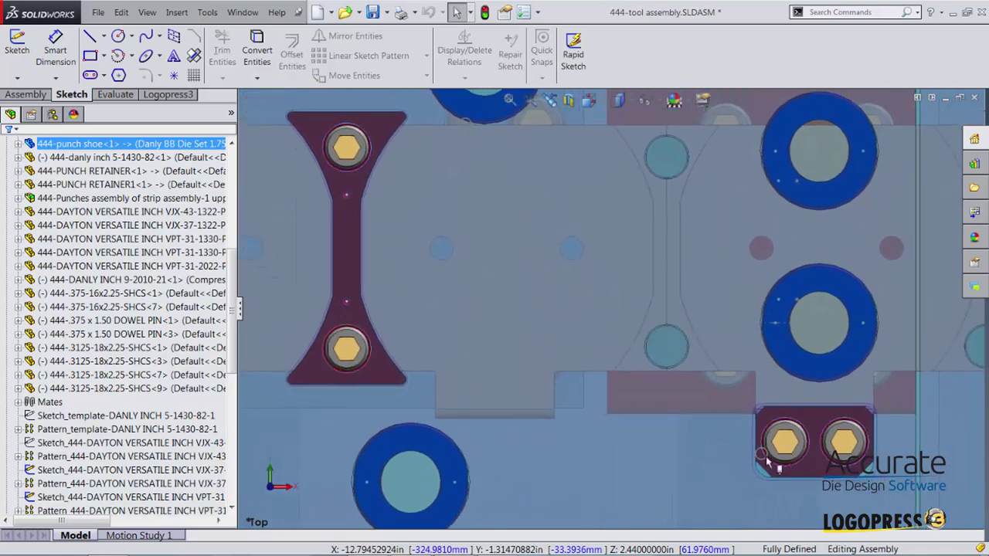
{"action": "scroll", "coordinate": [394, 386], "scroll_direction": "up", "scroll_amount": 2}
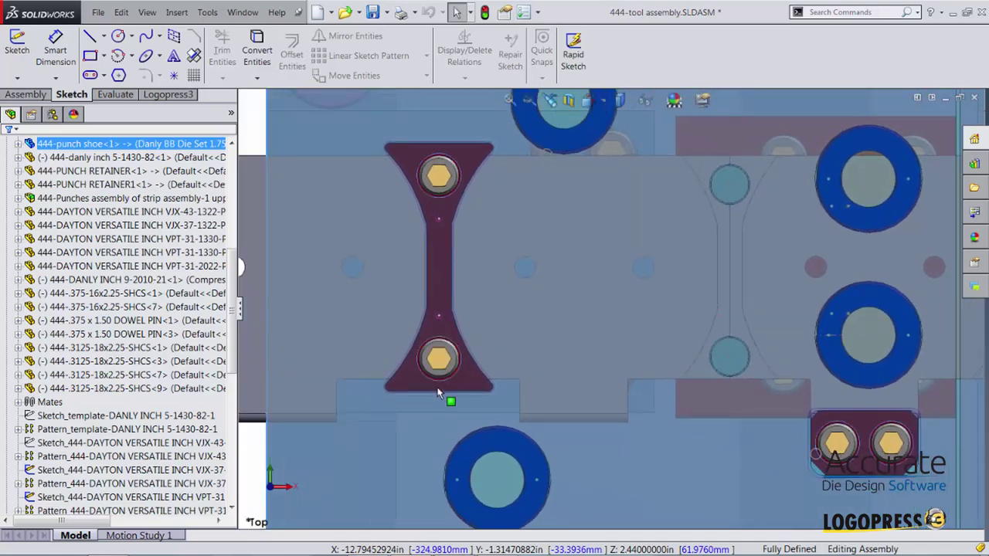
{"action": "scroll", "coordinate": [859, 480], "scroll_direction": "down", "scroll_amount": 1}
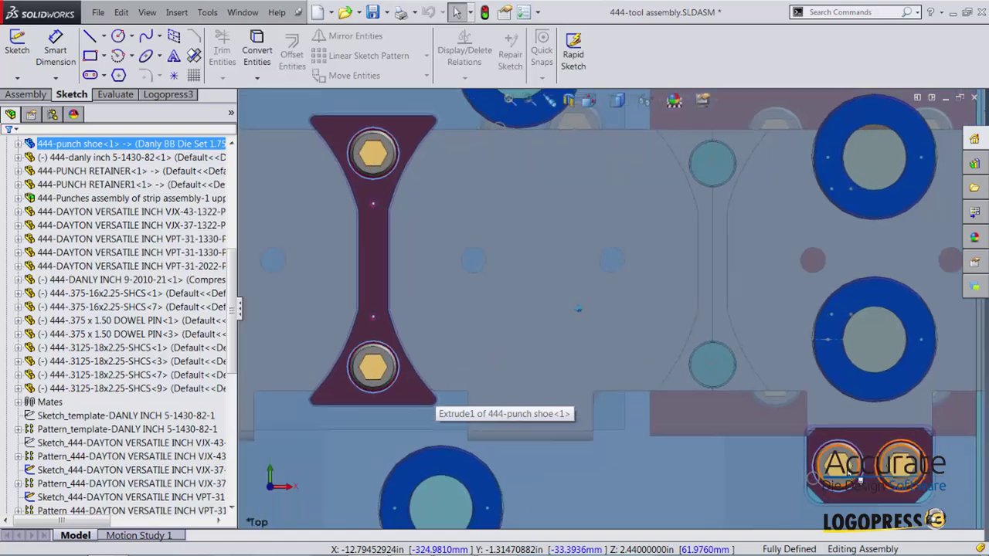
{"action": "scroll", "coordinate": [860, 479], "scroll_direction": "down", "scroll_amount": 3}
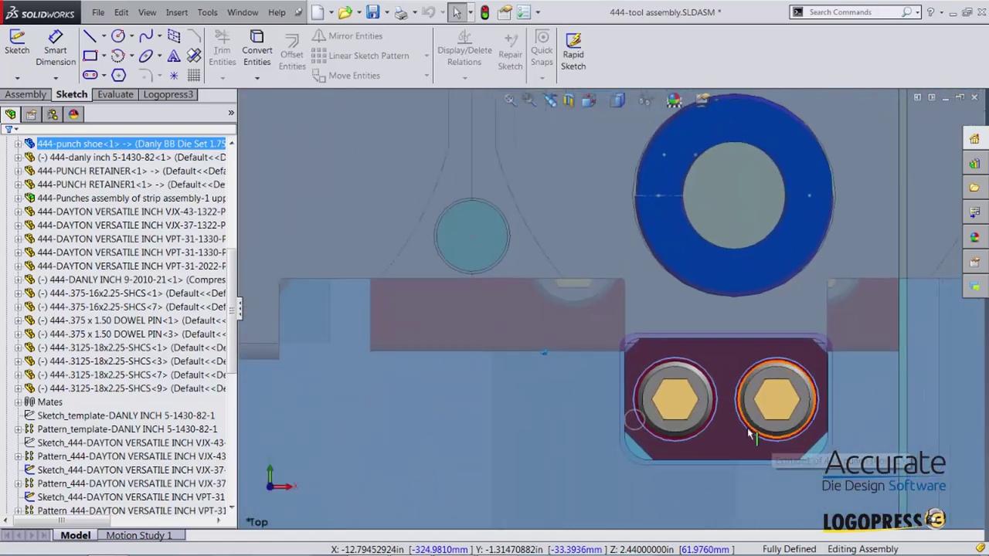
{"action": "left_click", "coordinate": [616, 440]}
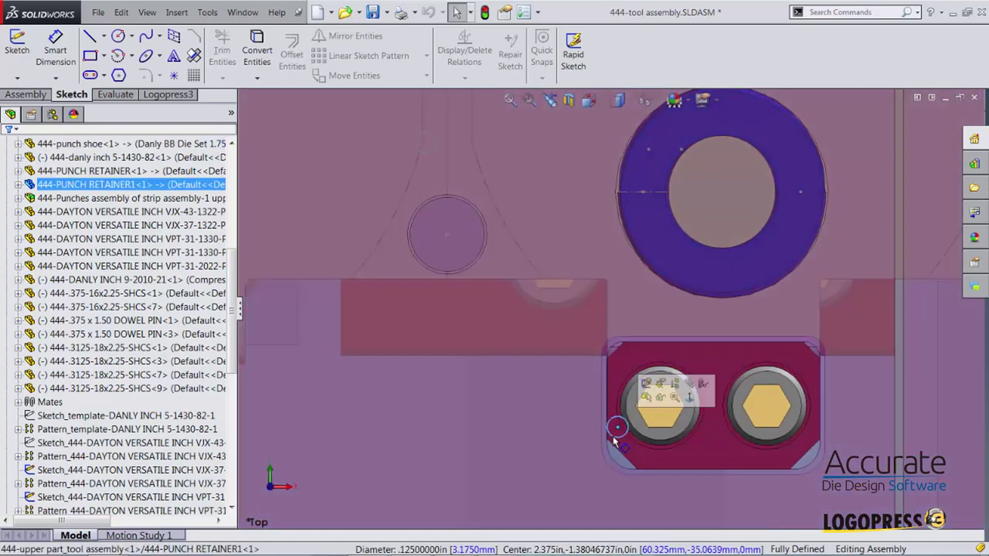
- Expand 444-PUNCH RETAINER1 and examine which sketches its Sketch1 _Wire EDM refers to
{"action": "left_click", "coordinate": [18, 185]}
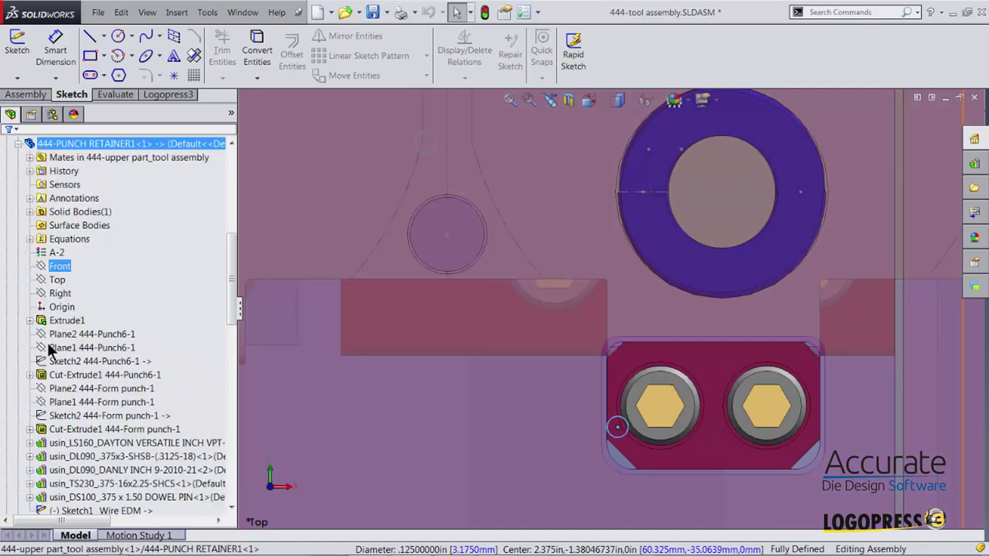
{"action": "left_click_drag", "start_coordinate": [226, 308], "coordinate": [231, 333]}
{"action": "left_click", "coordinate": [111, 349]}
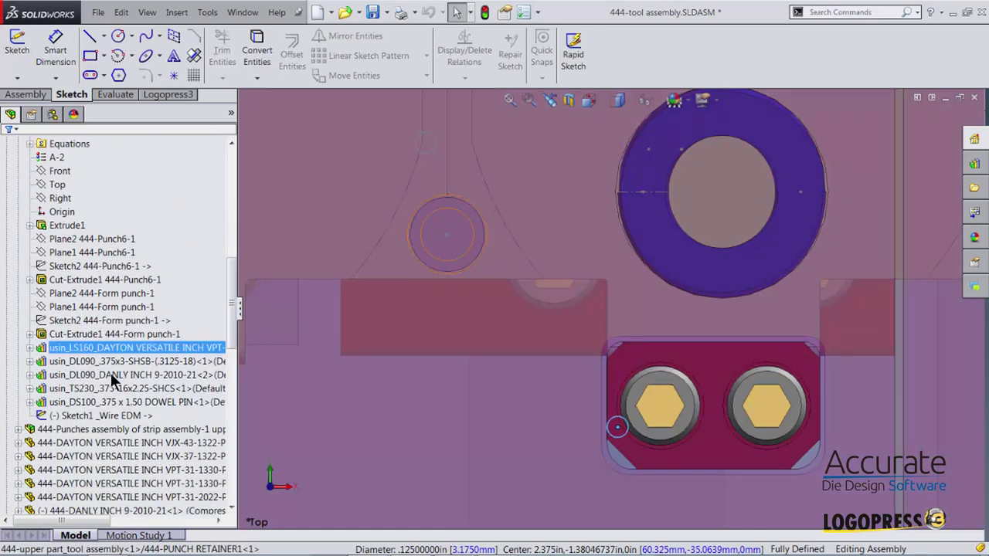
{"action": "left_click", "coordinate": [70, 417]}
{"action": "mouse_move", "coordinate": [70, 421]}
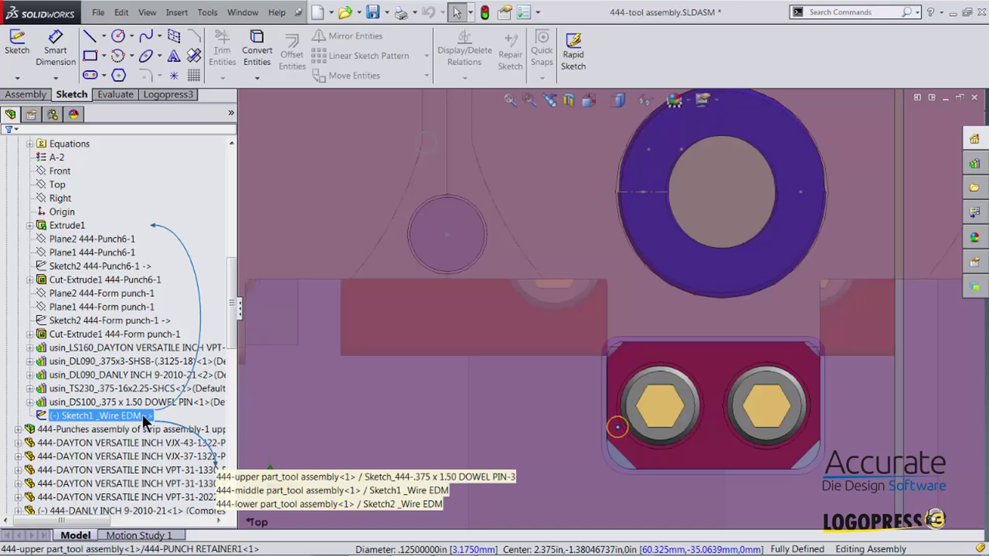
{"action": "mouse_move", "coordinate": [130, 416]}
- Find Sketch1 _Wire EDM in the 444-lower part_tool assembly and select it to check its references
{"action": "left_click_drag", "start_coordinate": [232, 327], "coordinate": [231, 494]}
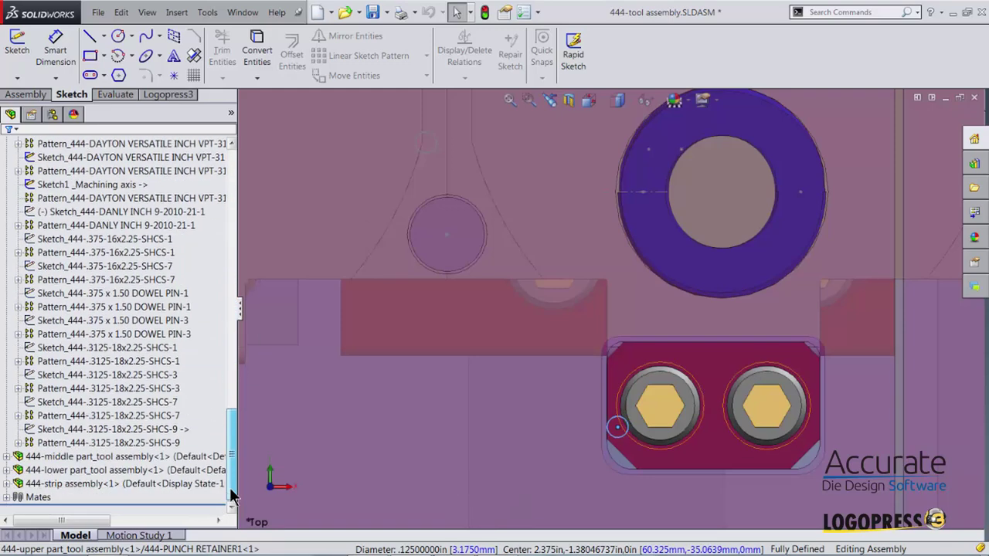
{"action": "left_click", "coordinate": [7, 469]}
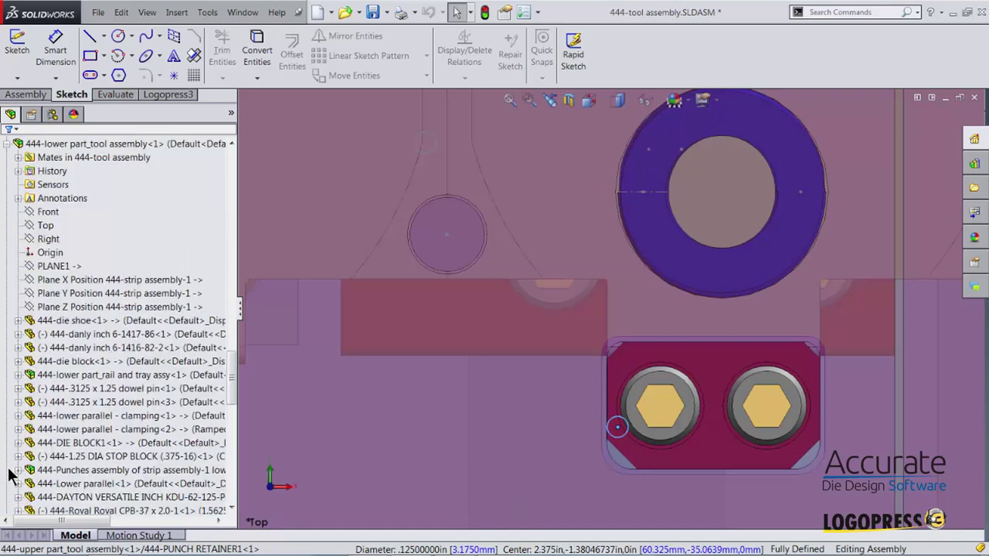
{"action": "left_click_drag", "start_coordinate": [231, 376], "coordinate": [234, 474]}
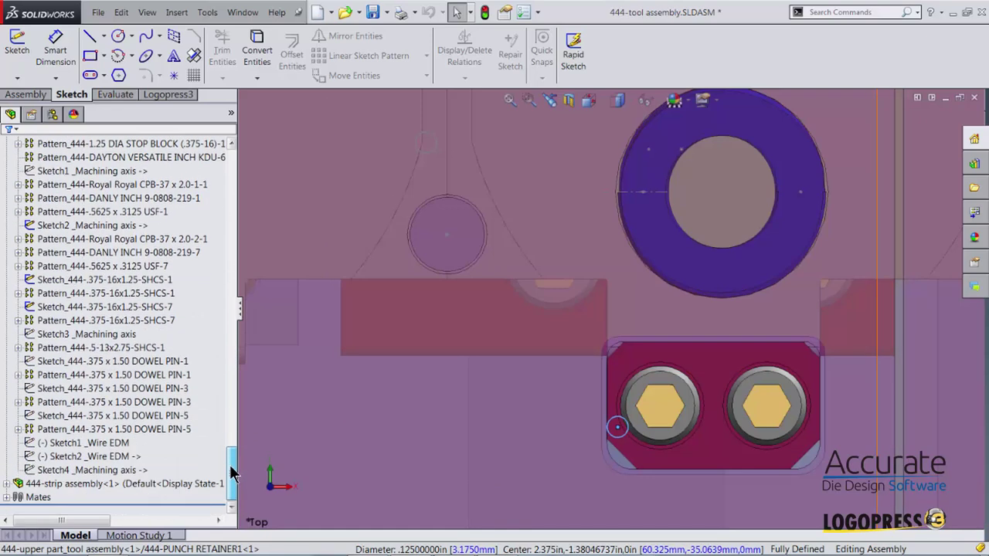
{"action": "left_click", "coordinate": [60, 445]}
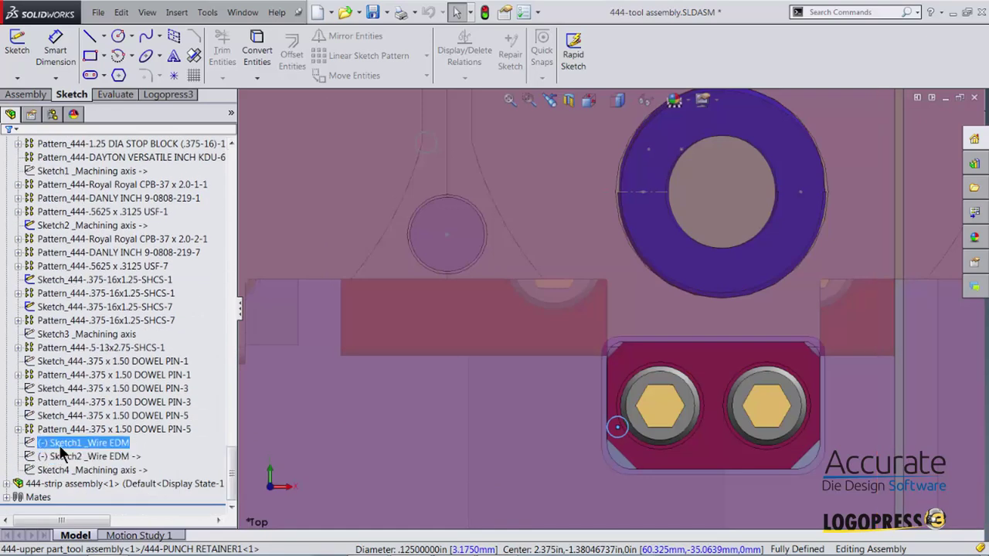
{"action": "left_click", "coordinate": [57, 447]}
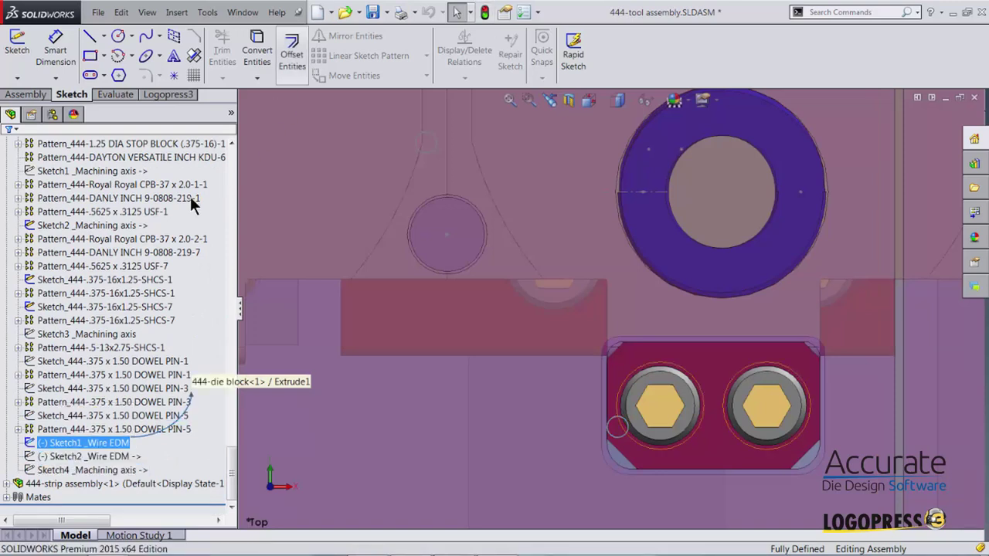
- Open the lower tool's Sketch1 _Wire EDM with the positioning sketch editing command, inspect its start holes, and exit without editing
{"action": "left_click", "coordinate": [159, 96]}
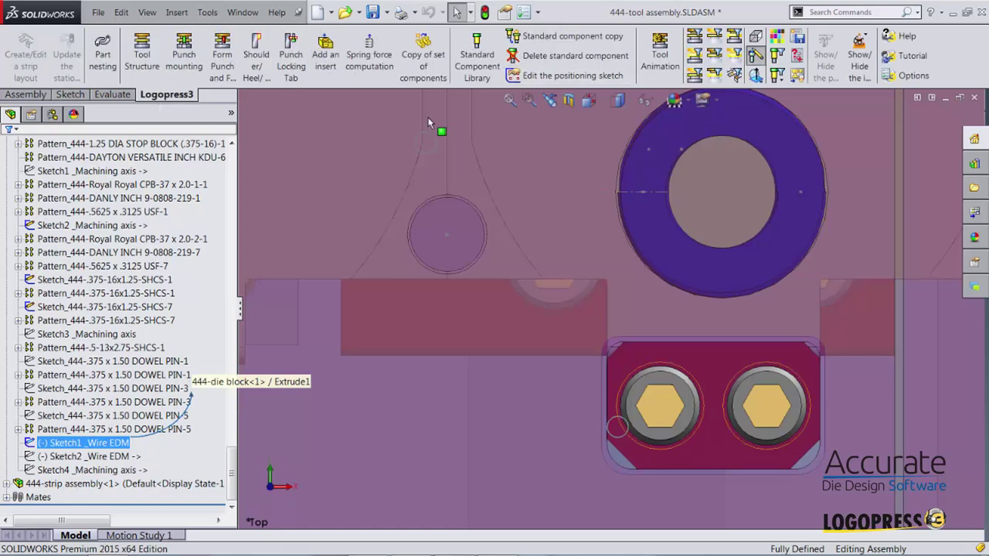
{"action": "left_click", "coordinate": [545, 77]}
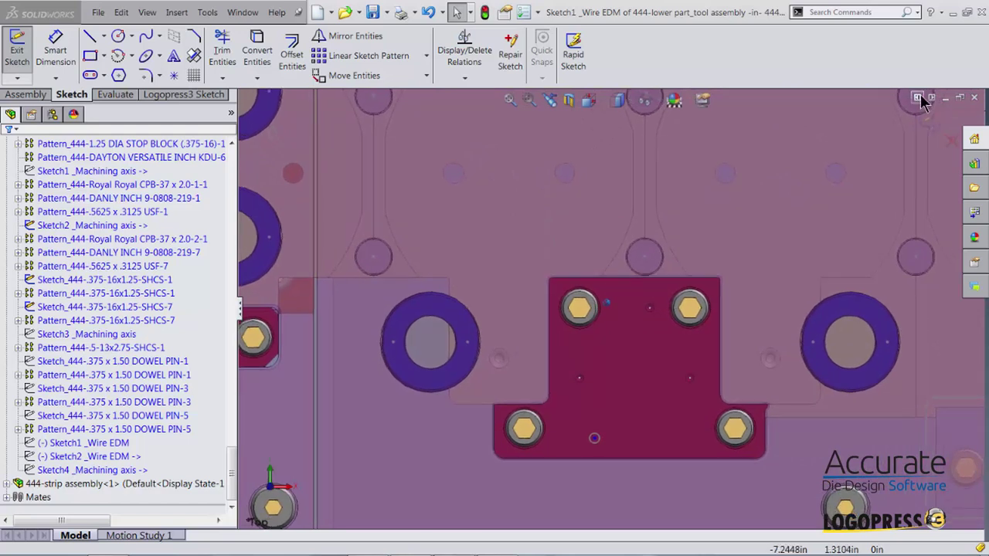
{"action": "left_click", "coordinate": [929, 120]}
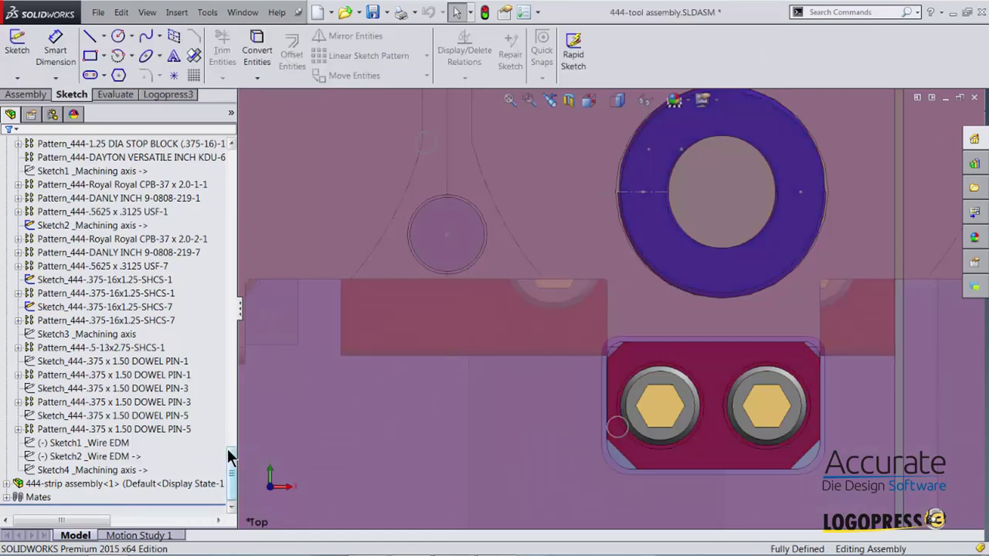
{"action": "left_click_drag", "start_coordinate": [232, 468], "coordinate": [228, 333]}
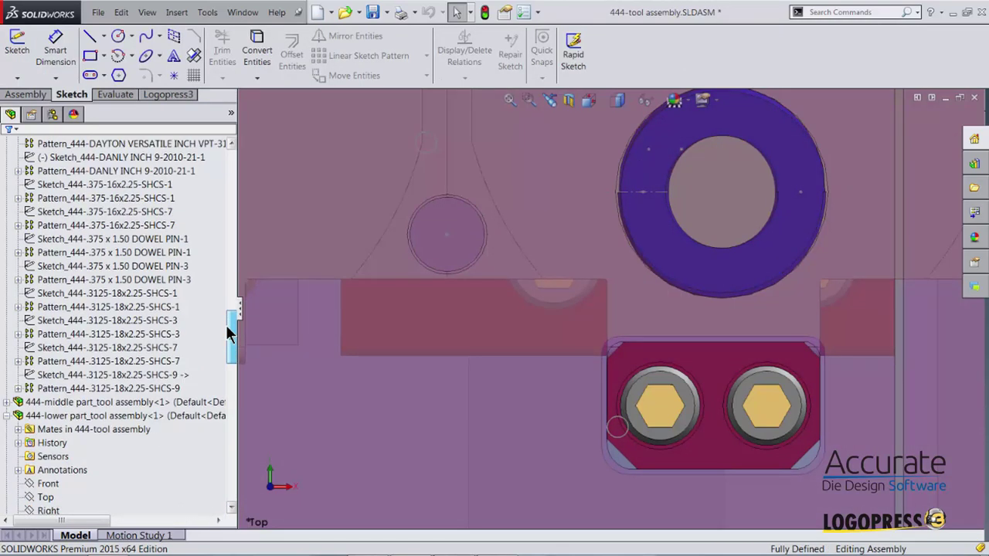
- Find Sketch1 _Wire EDM in the 444-middle part_tool assembly and open it with the positioning sketch editing command
{"action": "left_click", "coordinate": [7, 402]}
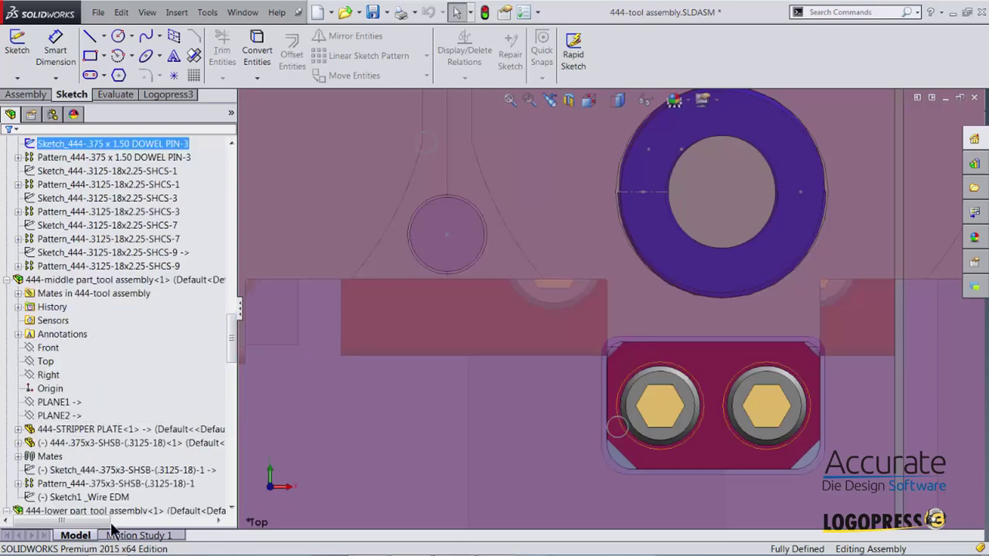
{"action": "left_click", "coordinate": [46, 498]}
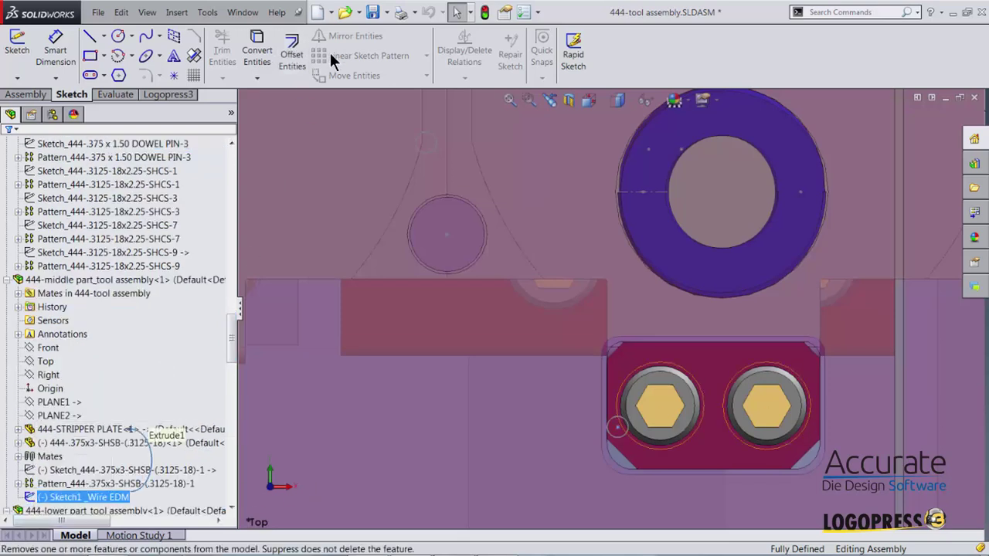
{"action": "left_click", "coordinate": [186, 94]}
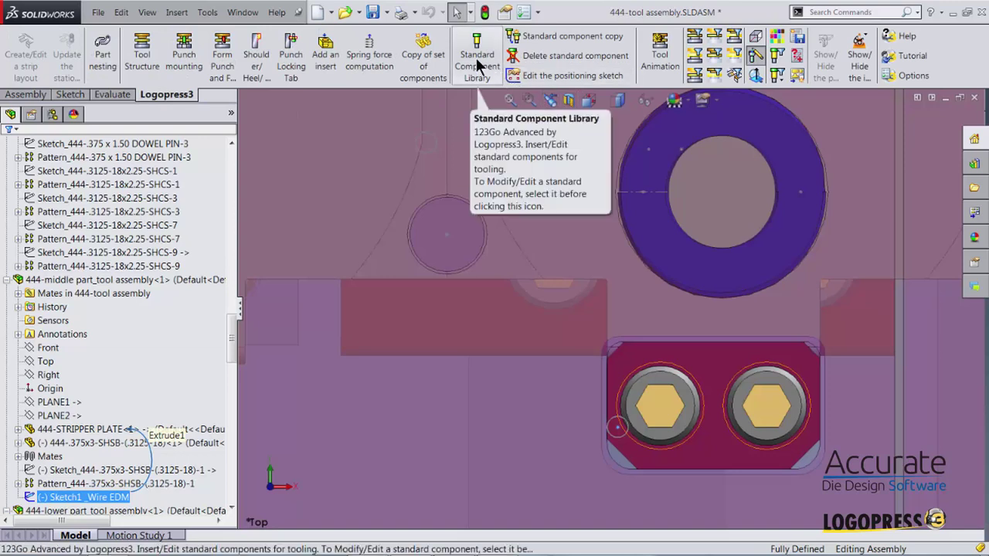
{"action": "left_click", "coordinate": [516, 76]}
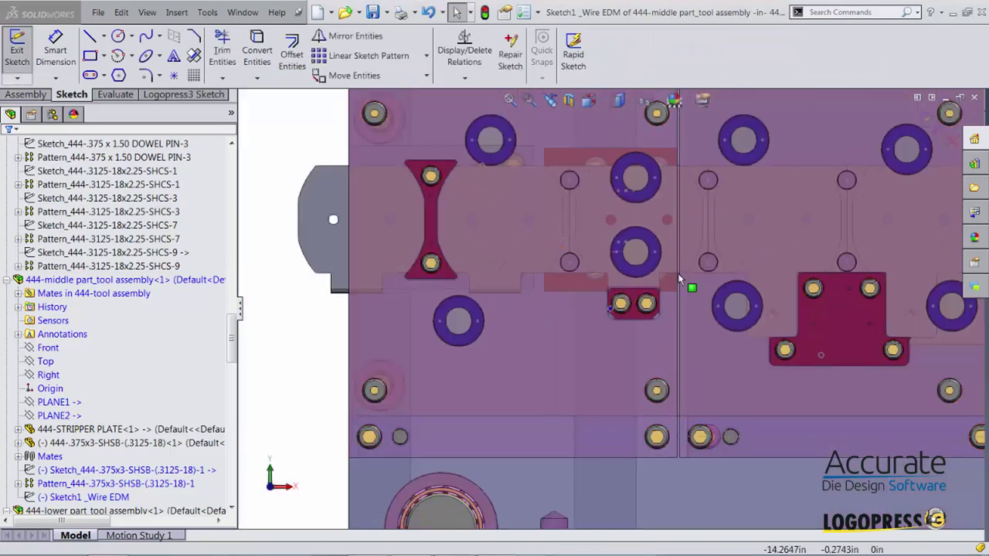
- Move the two-screw punch's start-hole point between its screws, to about X -15.308, Y -1.380 in, and exit the sketch
{"action": "scroll", "coordinate": [669, 295], "scroll_direction": "down", "scroll_amount": 5}
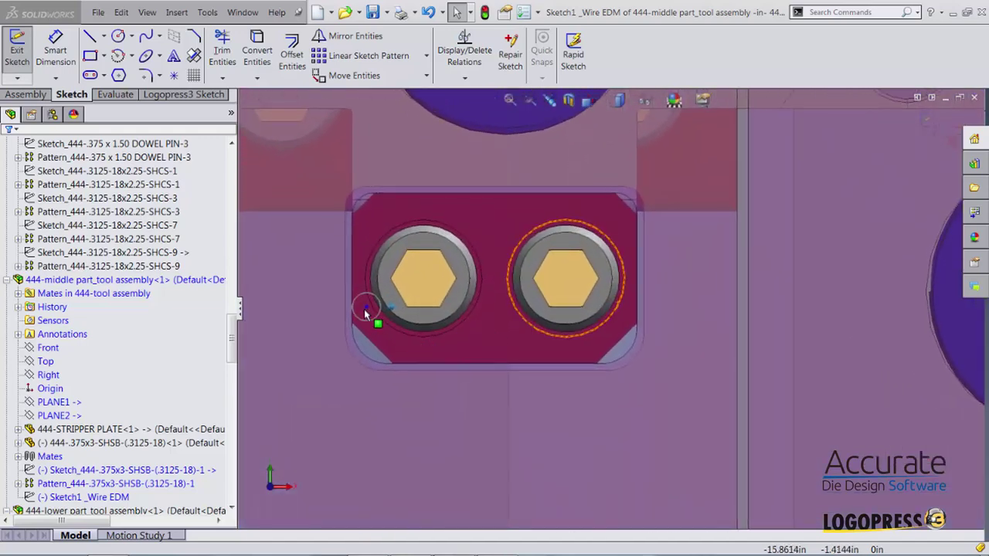
{"action": "left_click", "coordinate": [367, 308]}
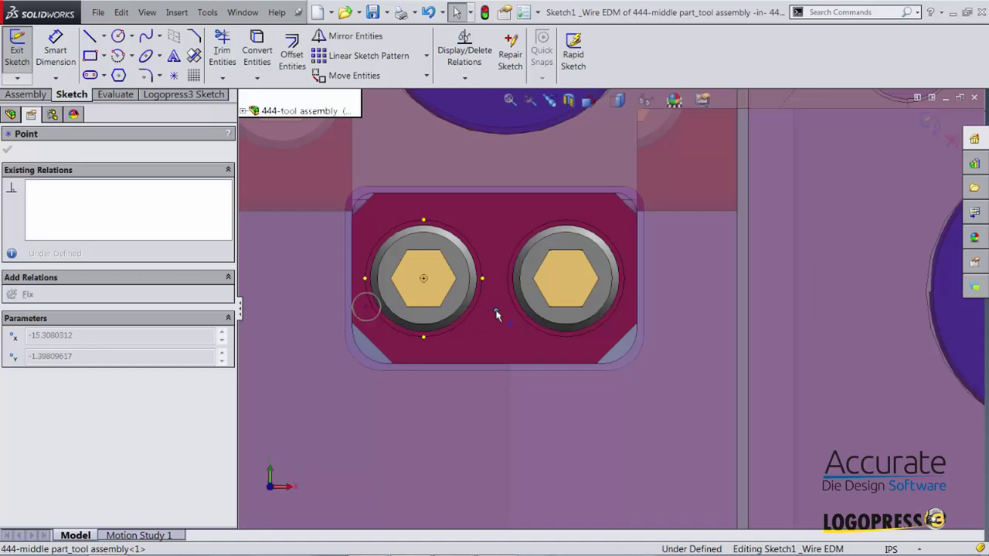
{"action": "left_click_drag", "start_coordinate": [497, 315], "coordinate": [496, 314]}
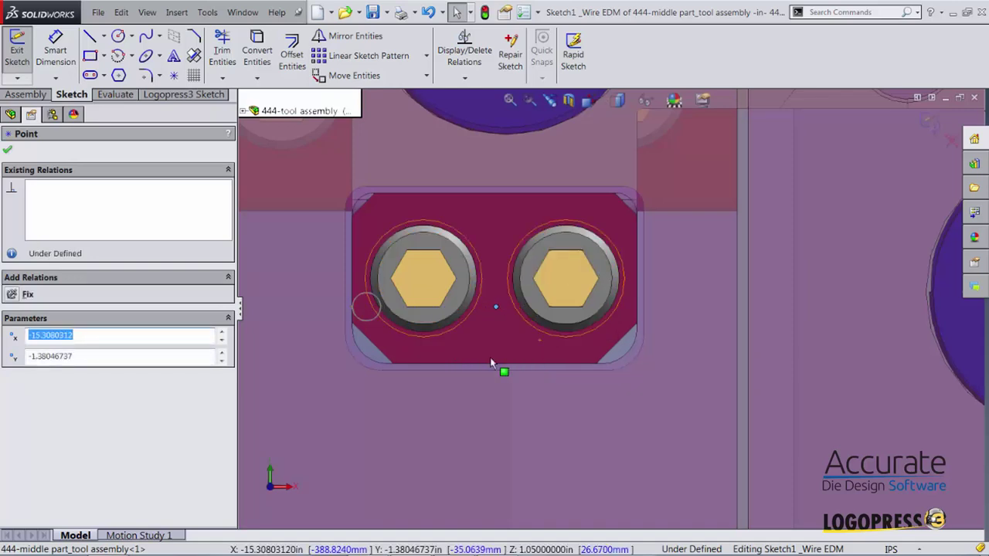
{"action": "left_click", "coordinate": [929, 121]}
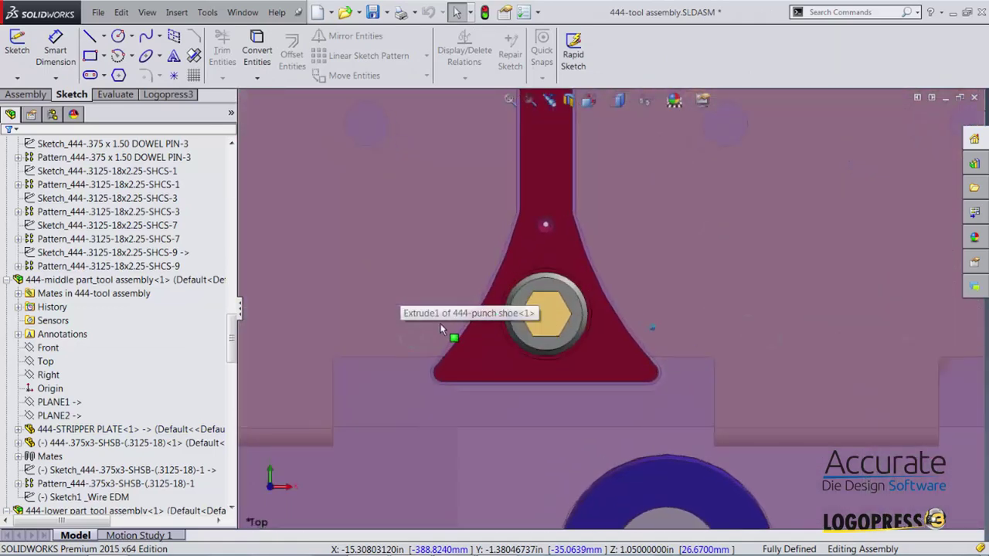
- Select the start-hole circle beside the flared punch and check the references of the lower tool's Sketch1 _Wire EDM and Sketch2 _Wire EDM
{"action": "left_click", "coordinate": [422, 340]}
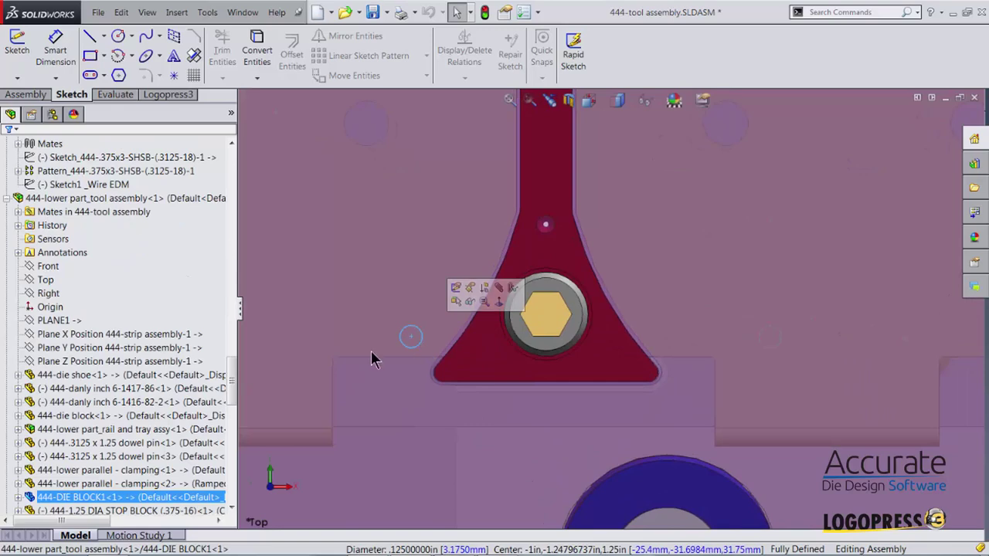
{"action": "left_click", "coordinate": [223, 377], "text": "ctrl"}
{"action": "left_click_drag", "start_coordinate": [231, 376], "coordinate": [232, 473]}
{"action": "left_click", "coordinate": [149, 485]}
{"action": "left_click", "coordinate": [85, 470]}
{"action": "left_click", "coordinate": [65, 456]}
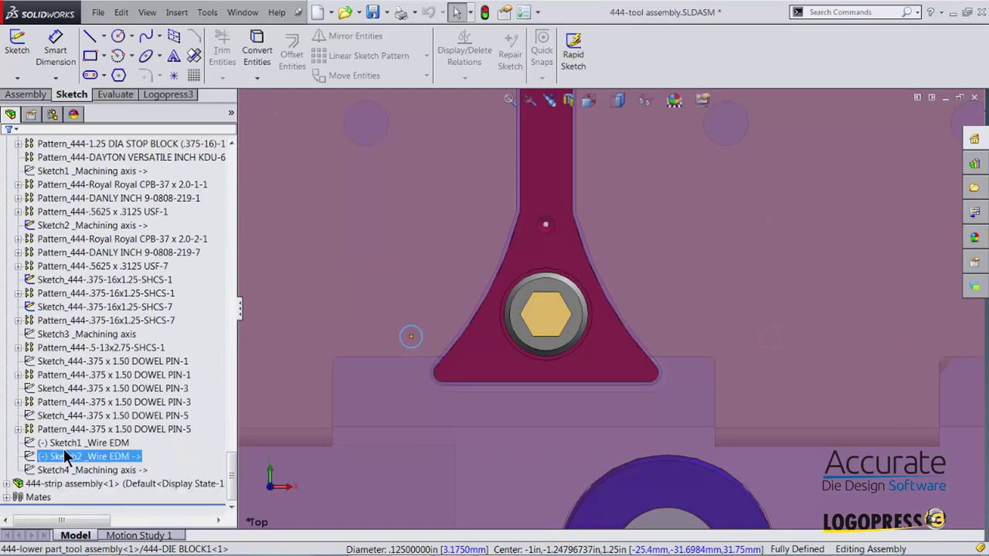
{"action": "left_click", "coordinate": [55, 442], "text": "ctrl"}
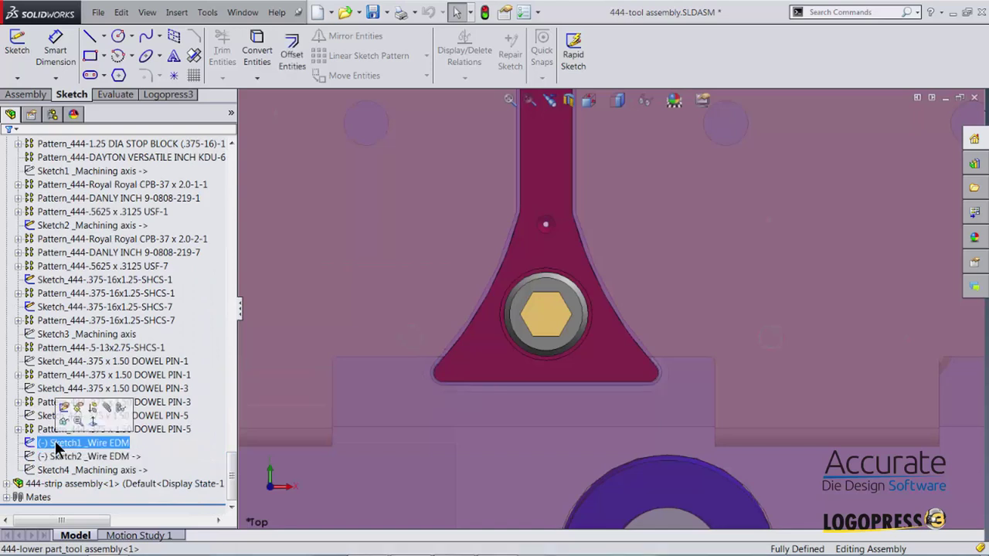
{"action": "left_click", "coordinate": [56, 458]}
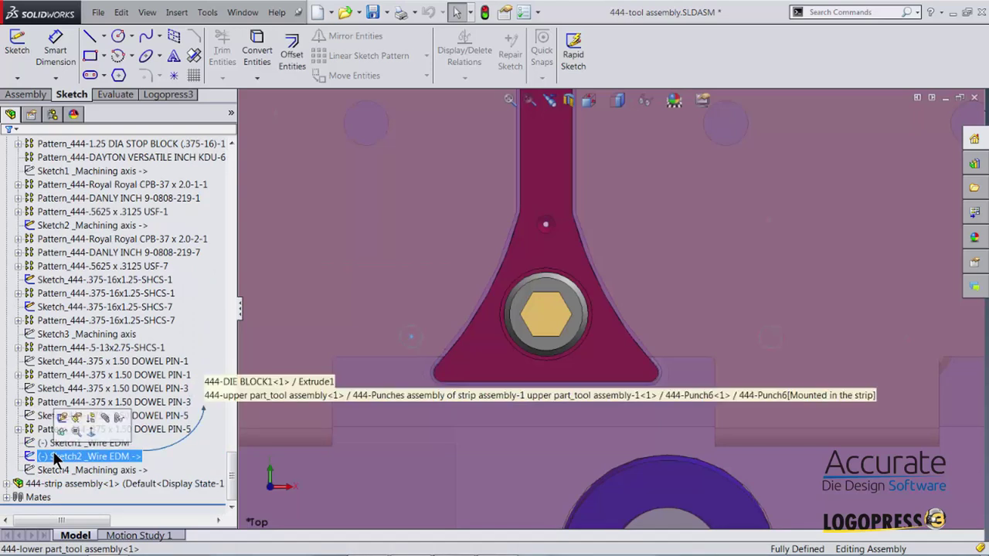
- Edit the lower tool's Sketch2 _Wire EDM positioning sketch, moving its start-hole point horizontally to X -20.2500 inside the flared punch, and exit the sketch
{"action": "left_click", "coordinate": [184, 94]}
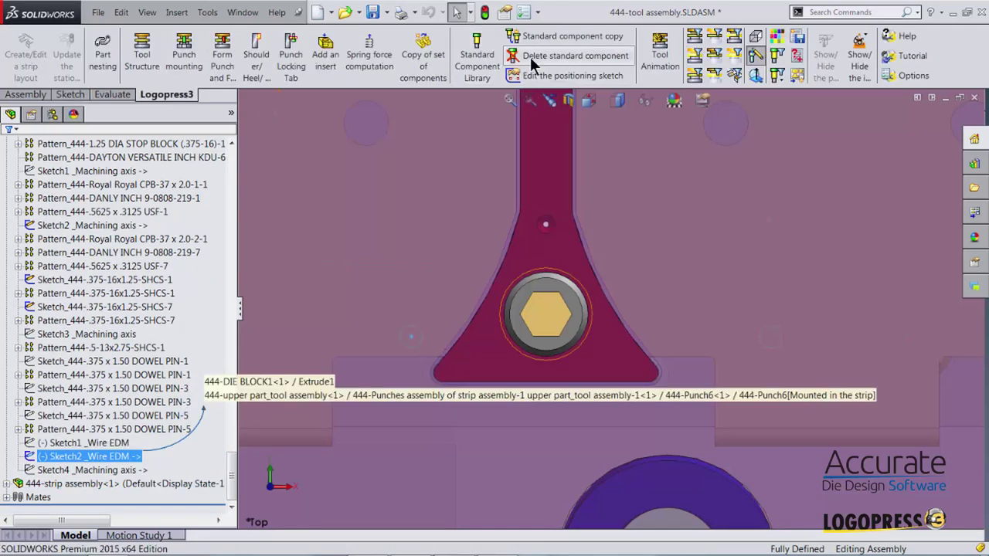
{"action": "left_click", "coordinate": [557, 76]}
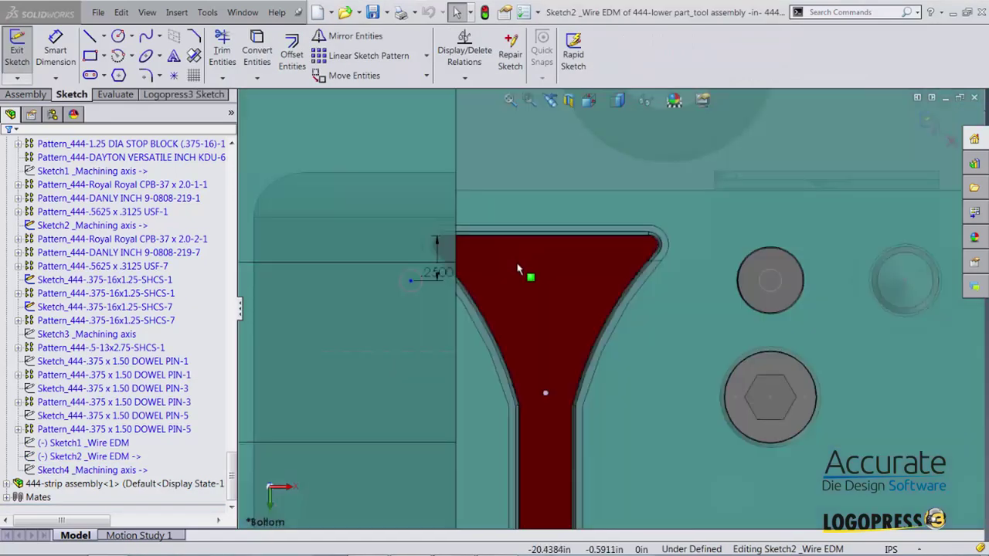
{"action": "key", "text": "ctrl+5"}
{"action": "scroll", "coordinate": [478, 291], "scroll_direction": "up", "scroll_amount": 7}
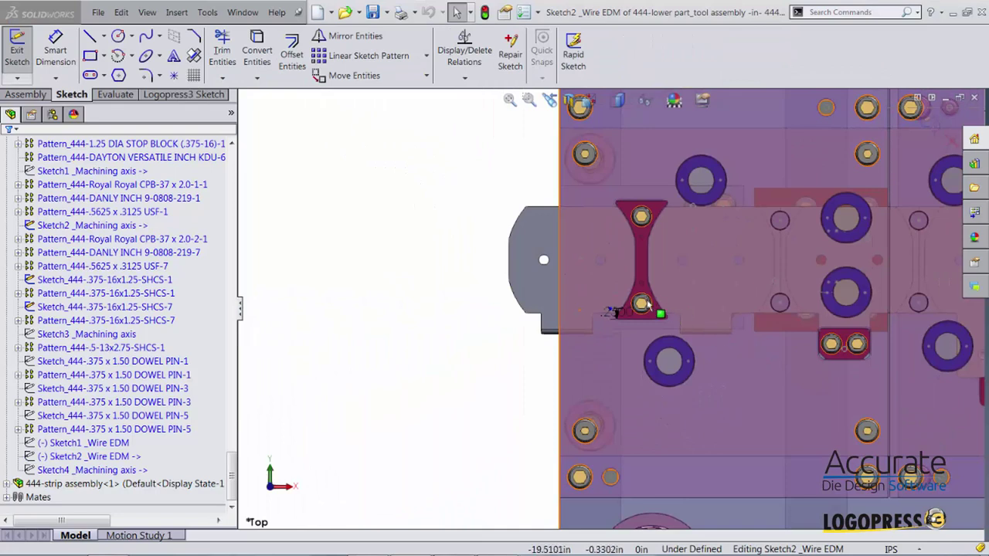
{"action": "scroll", "coordinate": [649, 309], "scroll_direction": "down", "scroll_amount": 5}
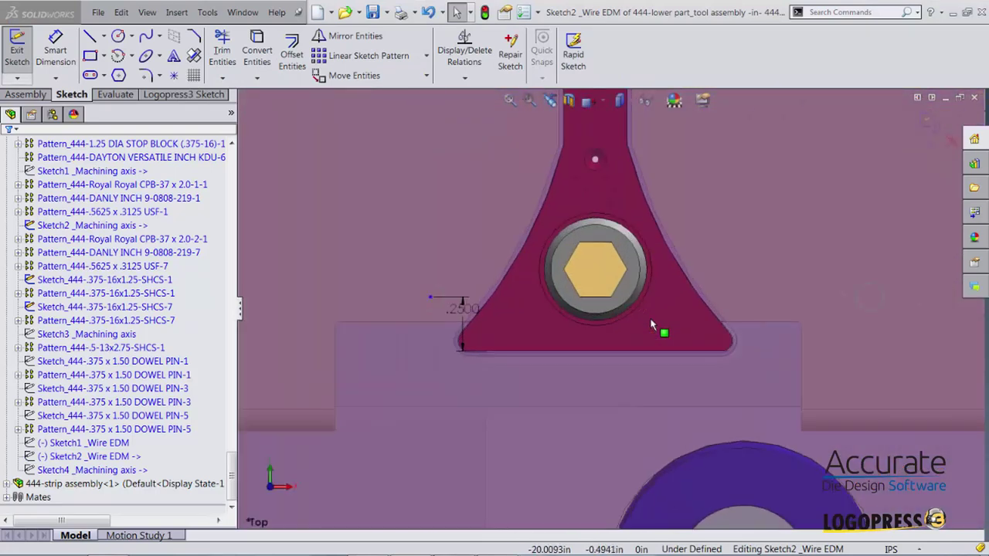
{"action": "left_click", "coordinate": [591, 307]}
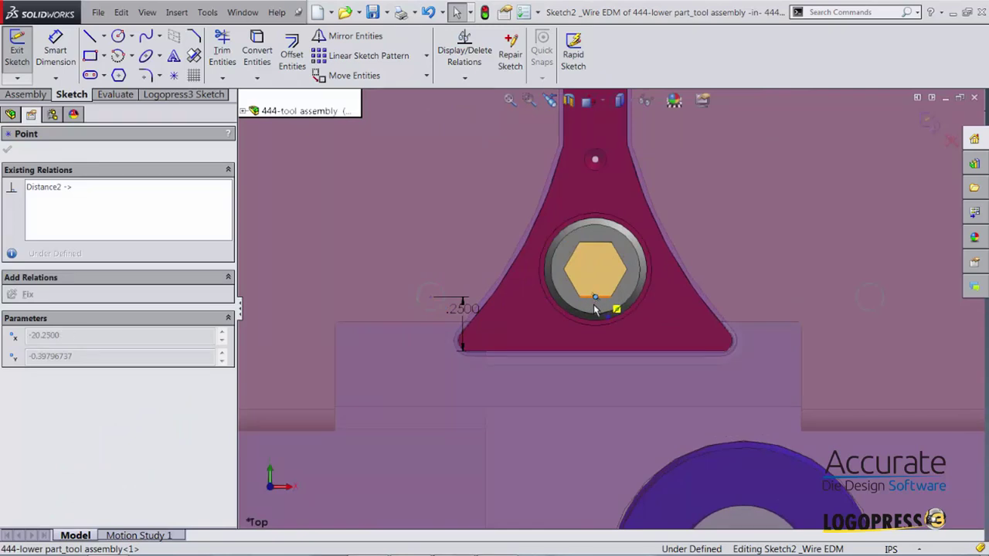
{"action": "left_click_drag", "start_coordinate": [593, 308], "coordinate": [592, 309]}
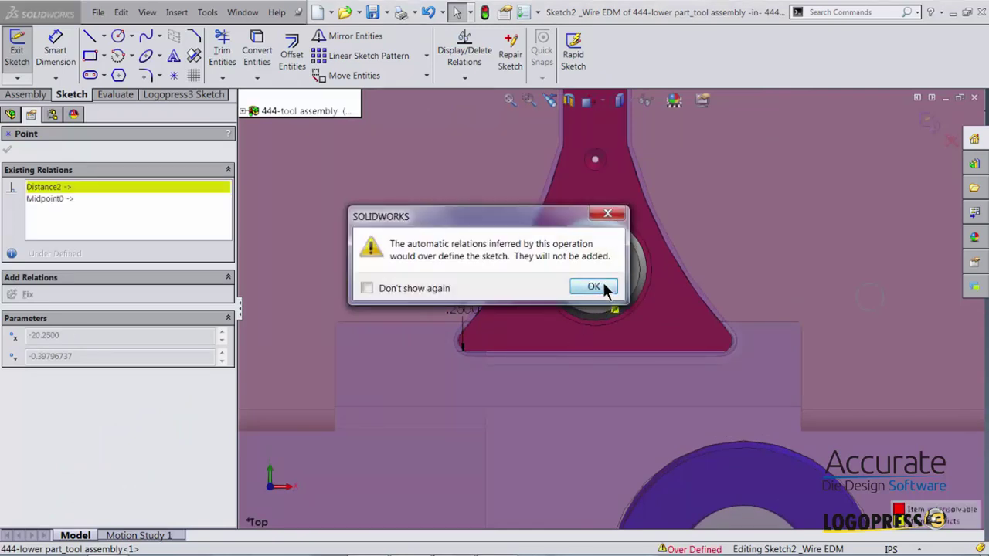
{"action": "left_click", "coordinate": [605, 285]}
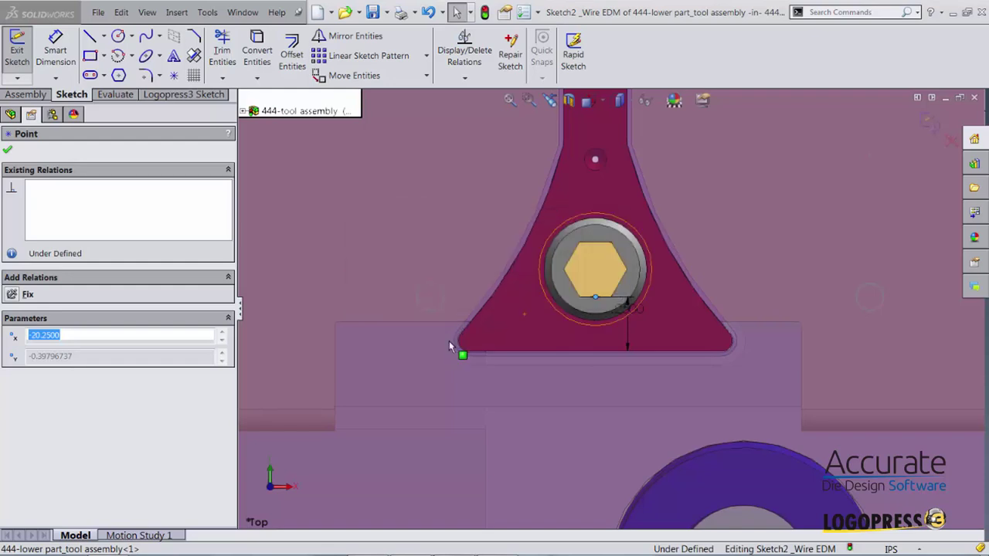
{"action": "left_click", "coordinate": [928, 122]}
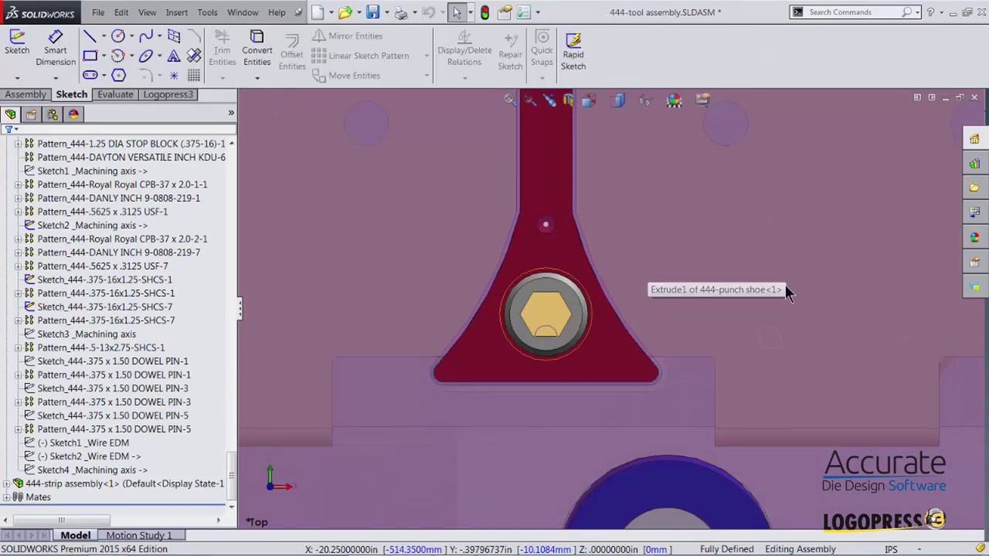
- Hide the sketches in the graphics view and orbit the whole tool to a side perspective
{"action": "scroll", "coordinate": [785, 284], "scroll_direction": "up", "scroll_amount": 5}
{"action": "scroll", "coordinate": [783, 287], "scroll_direction": "up", "scroll_amount": 2}
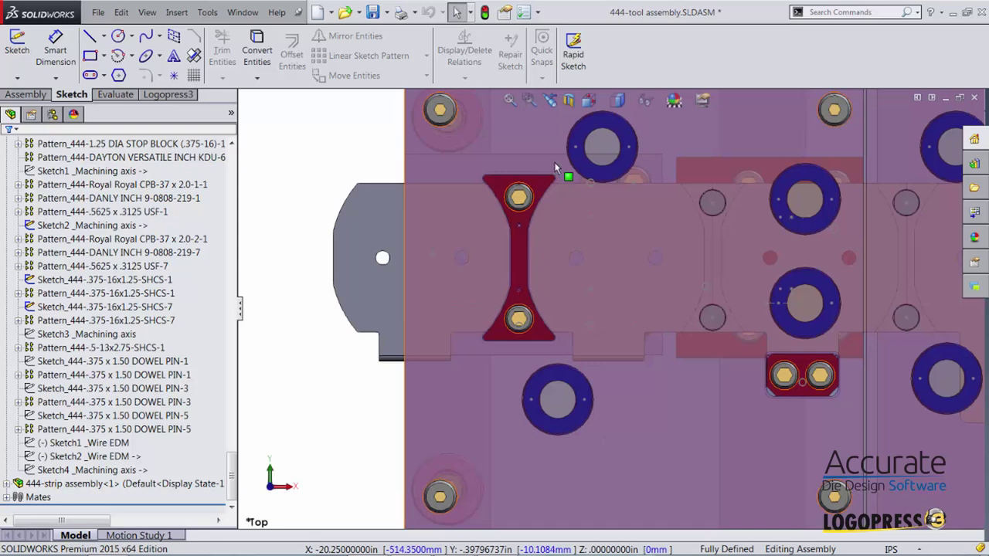
{"action": "left_click", "coordinate": [646, 101]}
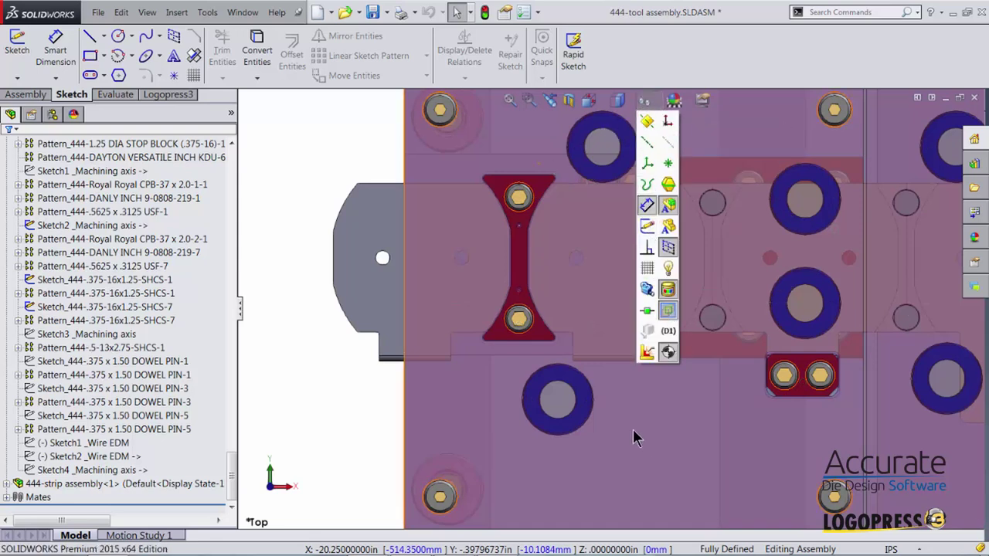
{"action": "middle_click_drag", "start_coordinate": [395, 333], "coordinate": [703, 390]}
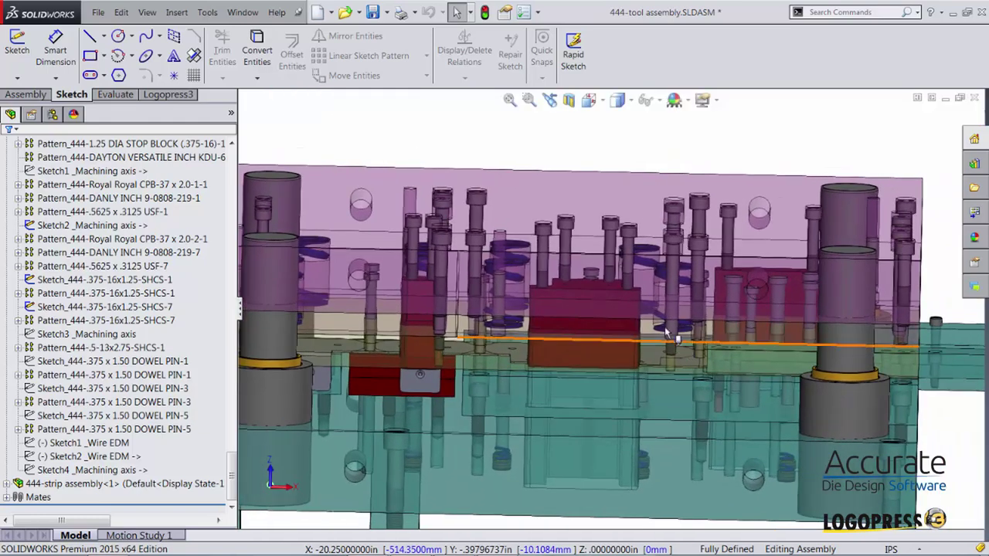
- Isolate the lower tool by hiding the upper tool, the middle tool and the strip
{"action": "left_click", "coordinate": [173, 94]}
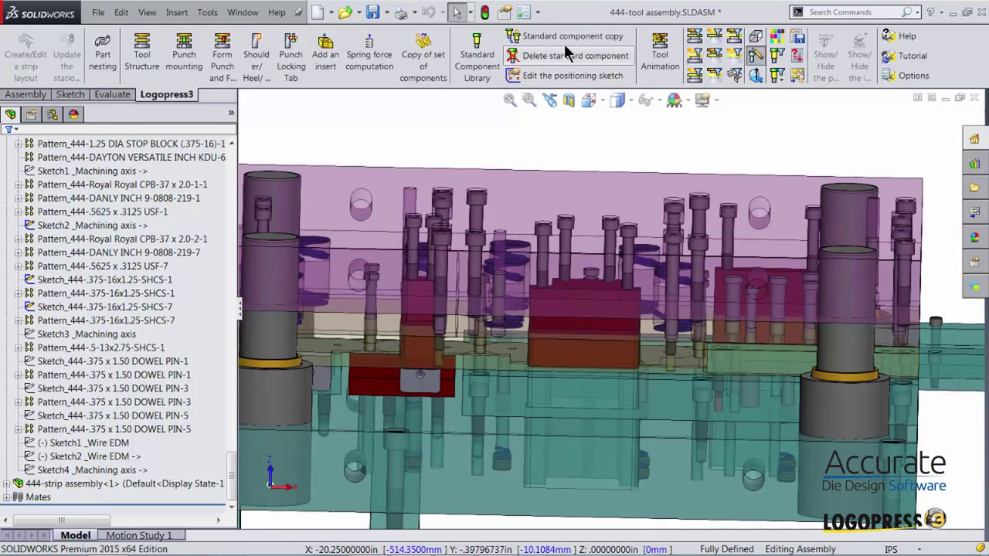
{"action": "left_click", "coordinate": [713, 74]}
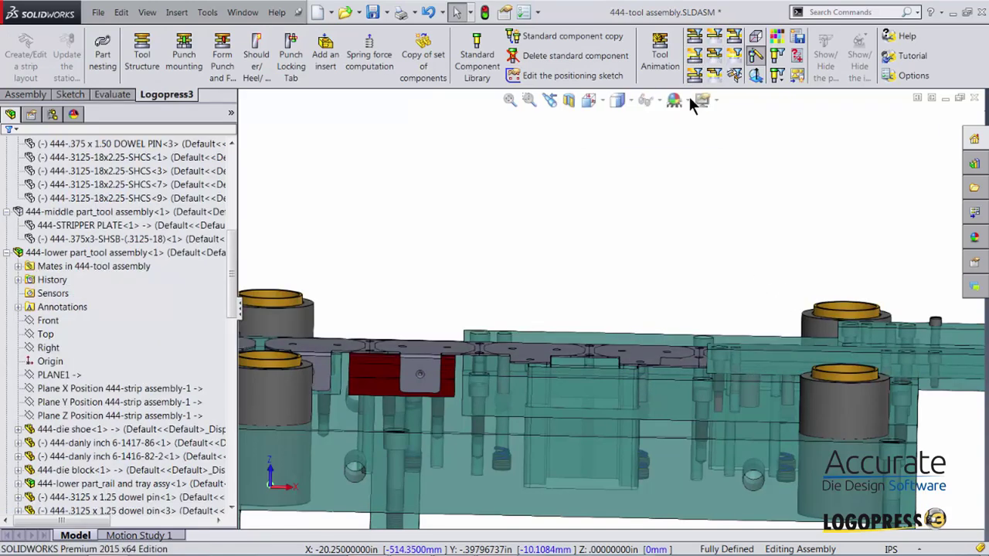
{"action": "left_click", "coordinate": [731, 80]}
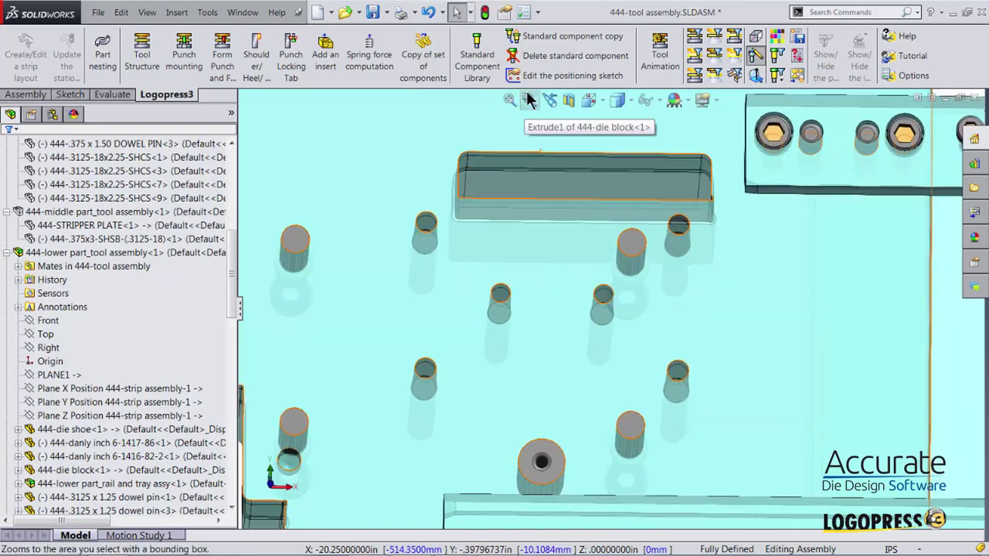
- Select the Hole16 opening beside the rectangular pocket in 444-die block and open its cylindrical punch for editing in the Standard Component Library
{"action": "scroll", "coordinate": [669, 220], "scroll_direction": "down", "scroll_amount": 5}
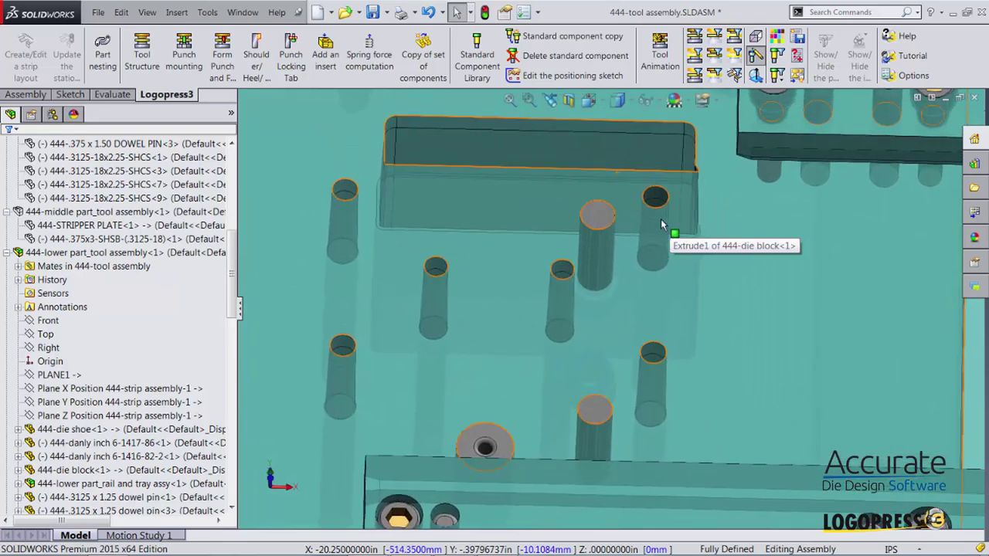
{"action": "left_click", "coordinate": [655, 200]}
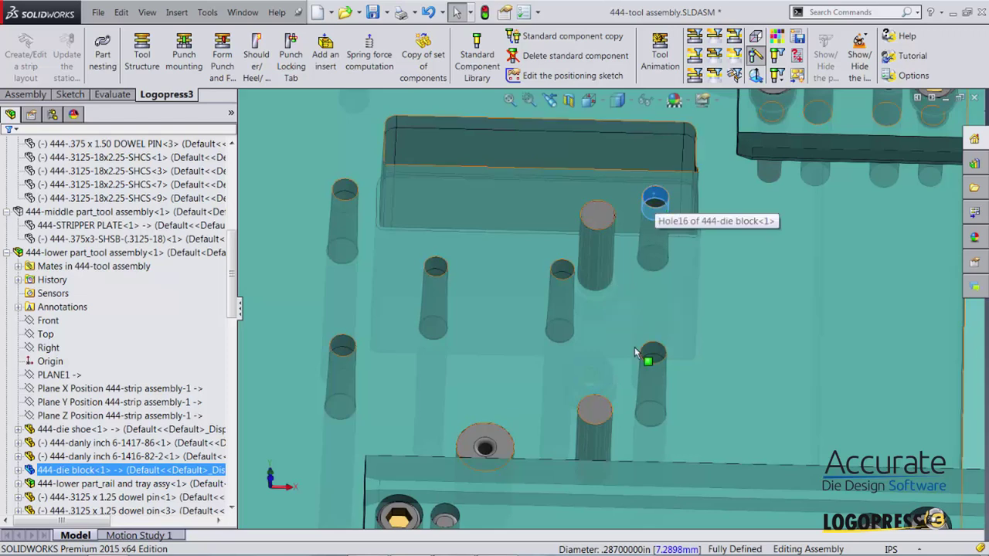
{"action": "left_click", "coordinate": [474, 62]}
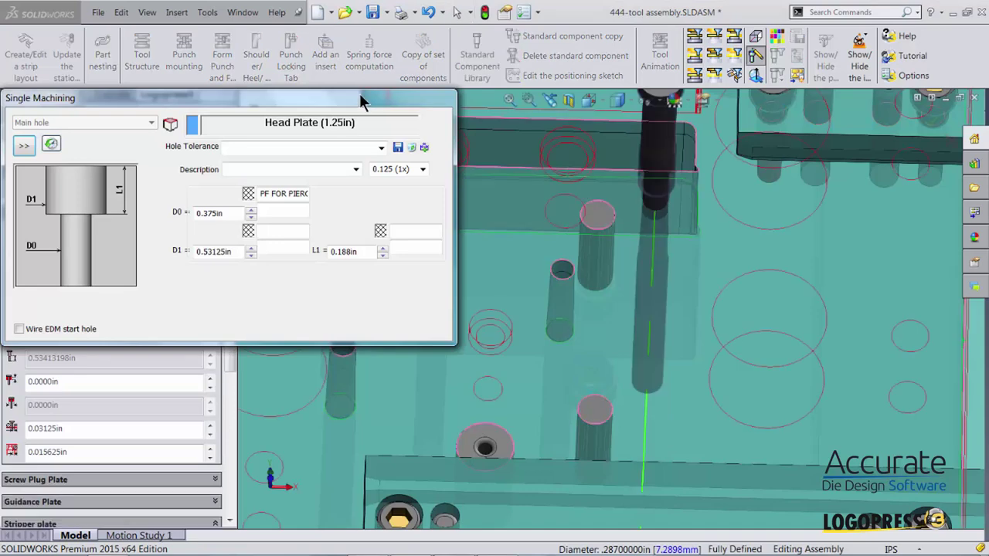
{"action": "left_click_drag", "start_coordinate": [360, 96], "coordinate": [863, 104]}
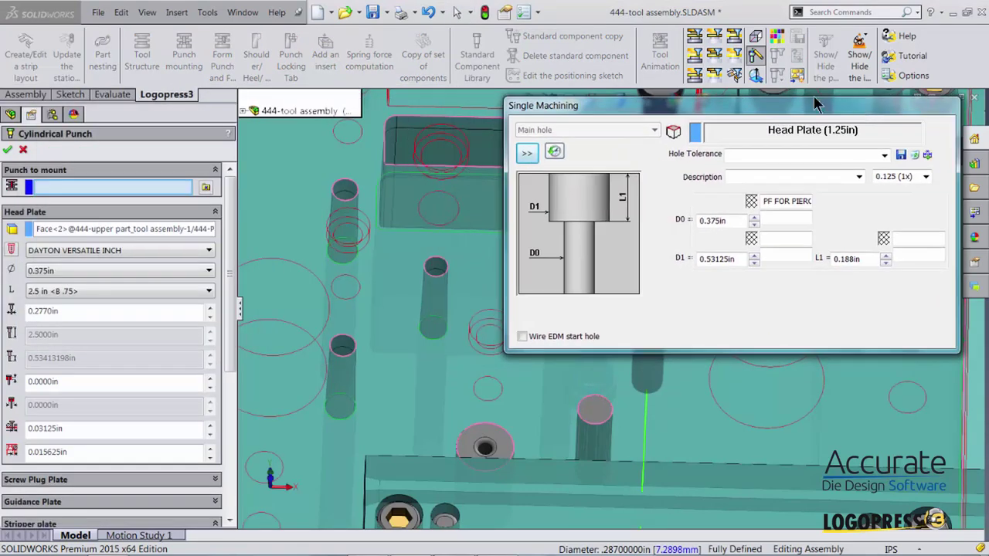
- Display the upper tool again and examine the cylindrical punch and its die block hole from the right view
{"action": "left_click", "coordinate": [714, 35]}
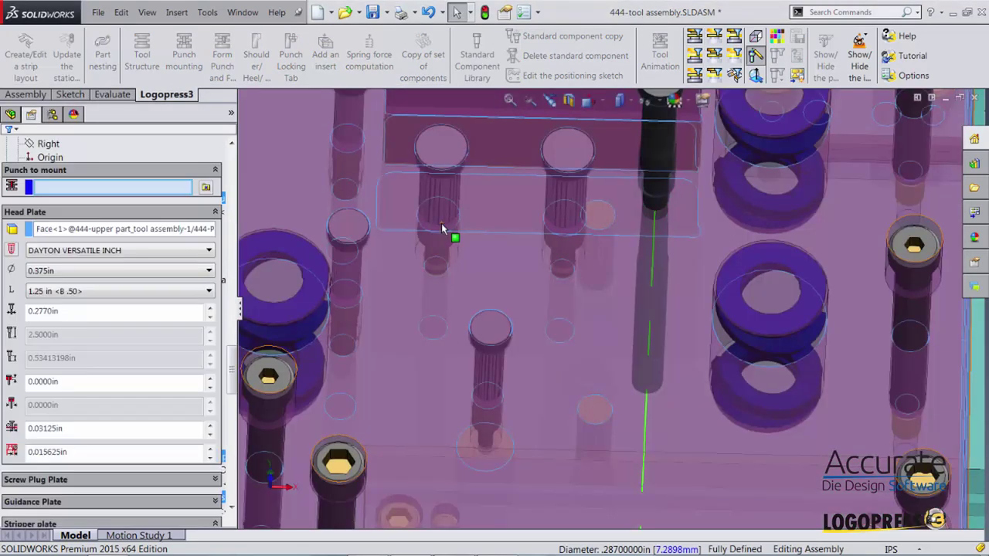
{"action": "left_click", "coordinate": [441, 223]}
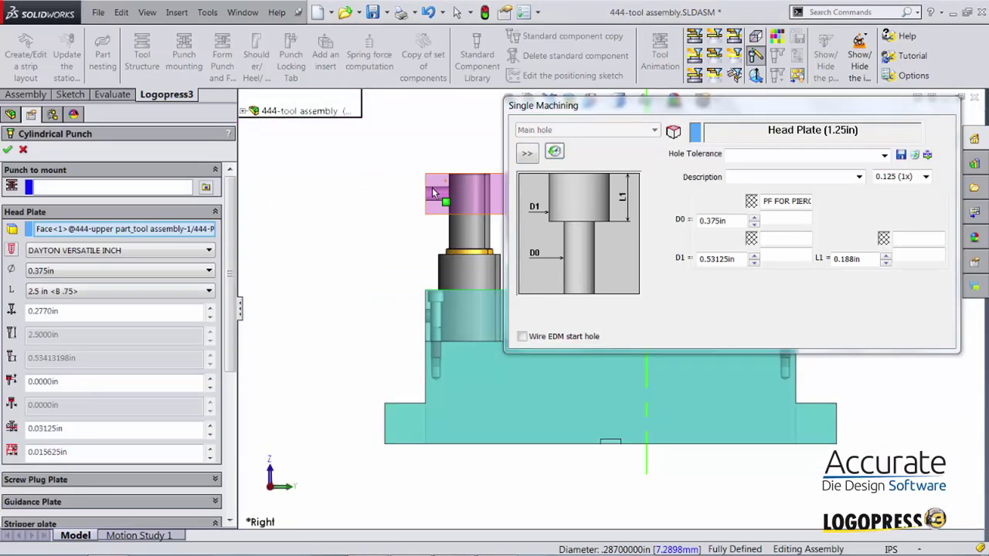
{"action": "scroll", "coordinate": [402, 309], "scroll_direction": "down", "scroll_amount": 8}
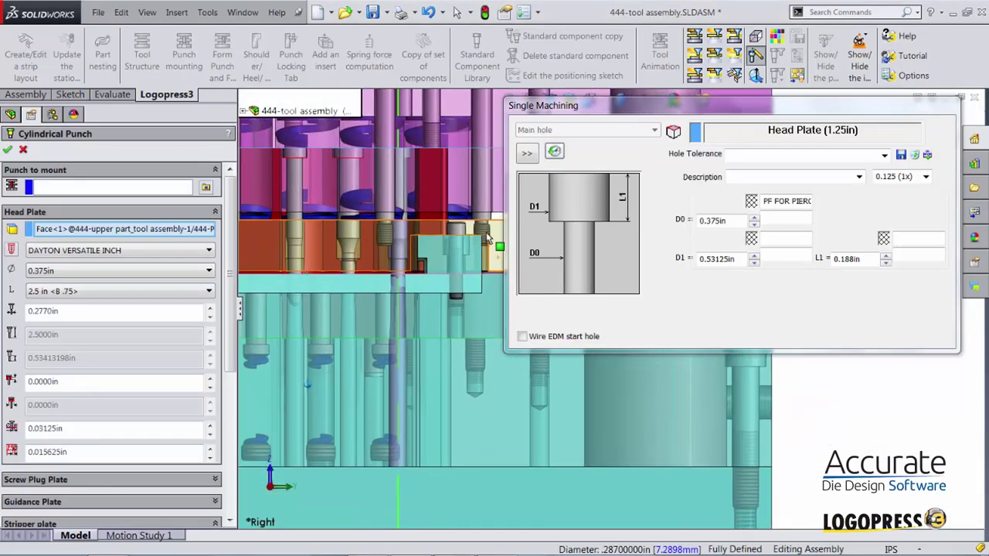
{"action": "scroll", "coordinate": [361, 405], "scroll_direction": "down", "scroll_amount": 3}
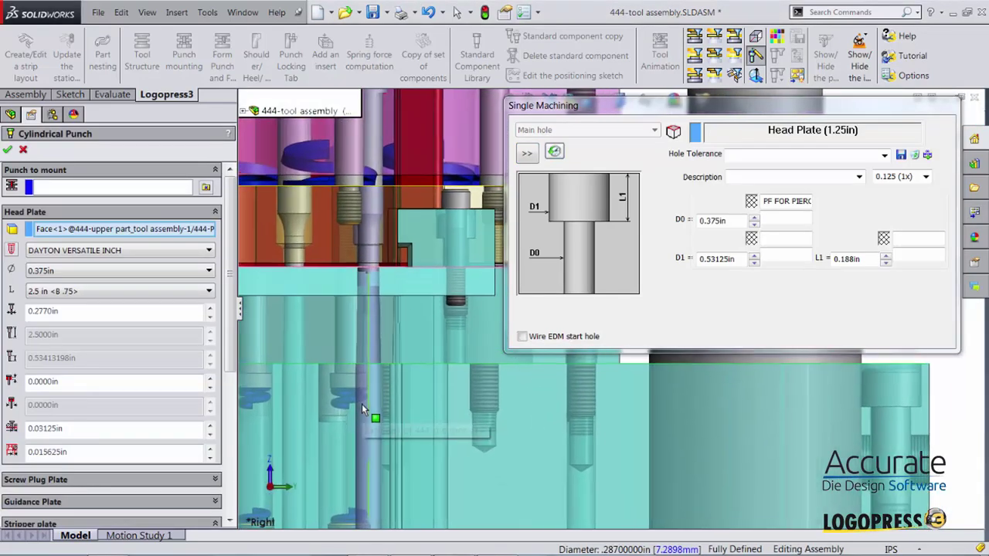
{"action": "scroll", "coordinate": [360, 403], "scroll_direction": "down", "scroll_amount": 2}
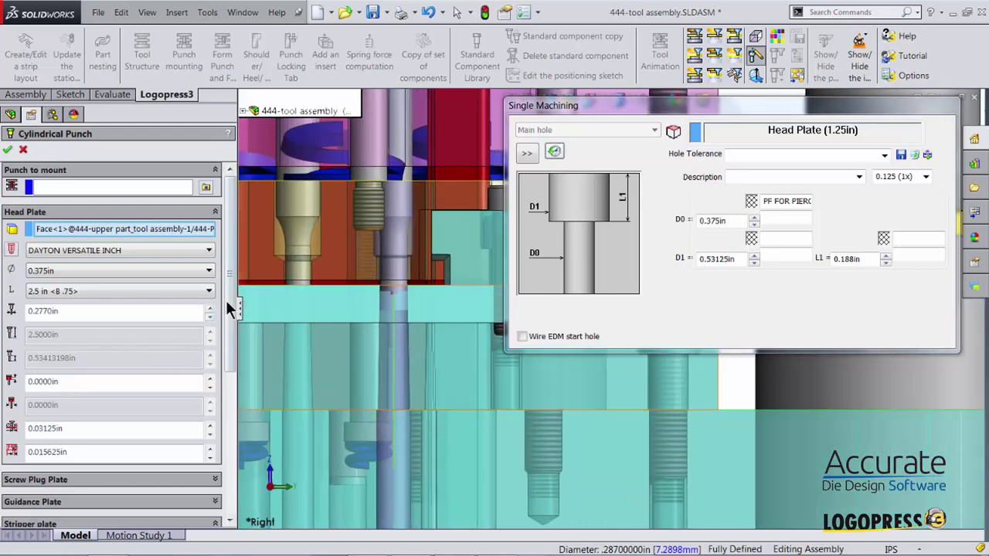
- Add a Precise Cylindrical Button Die (conical ejection) - VNX to the die plate of the cylindrical punch
{"action": "left_click_drag", "start_coordinate": [227, 300], "coordinate": [222, 408]}
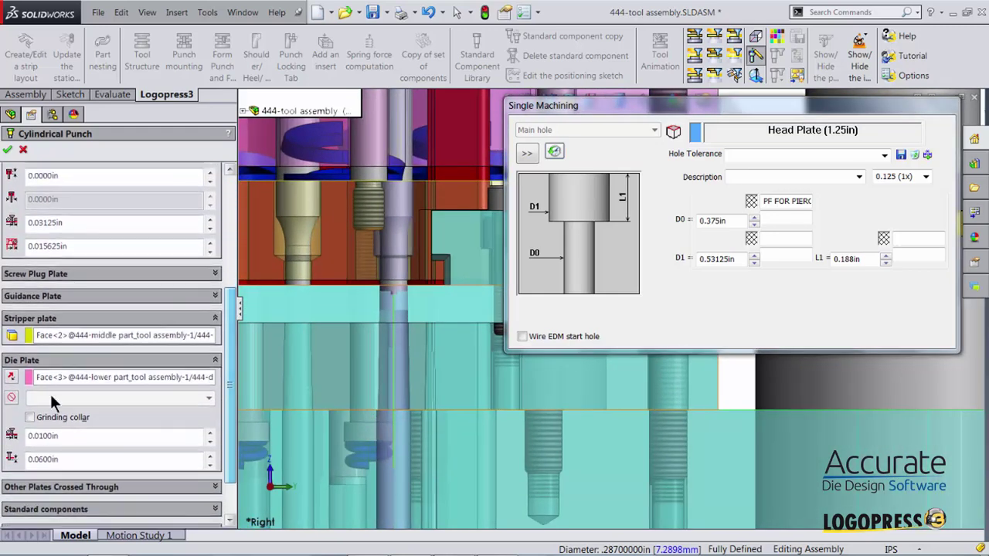
{"action": "left_click", "coordinate": [11, 399]}
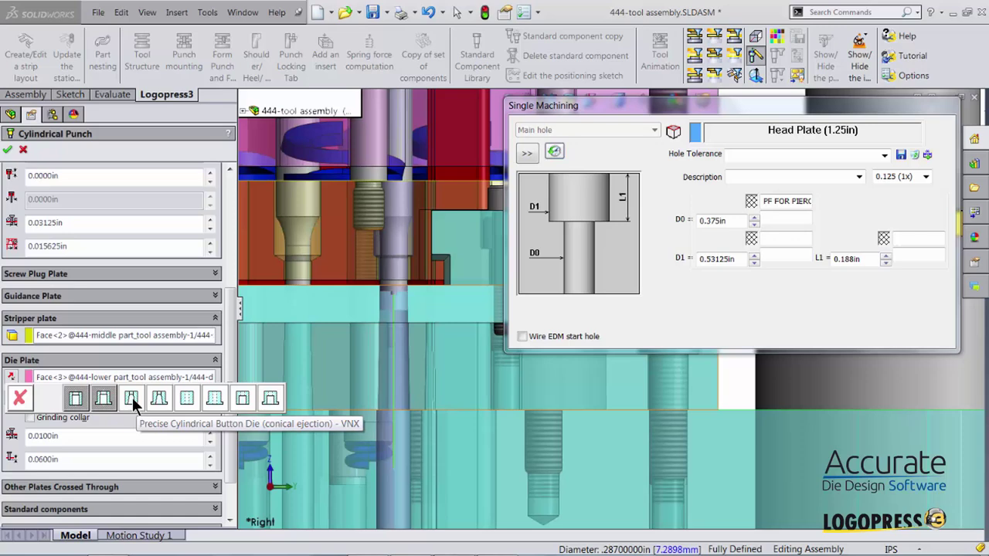
{"action": "left_click", "coordinate": [132, 397]}
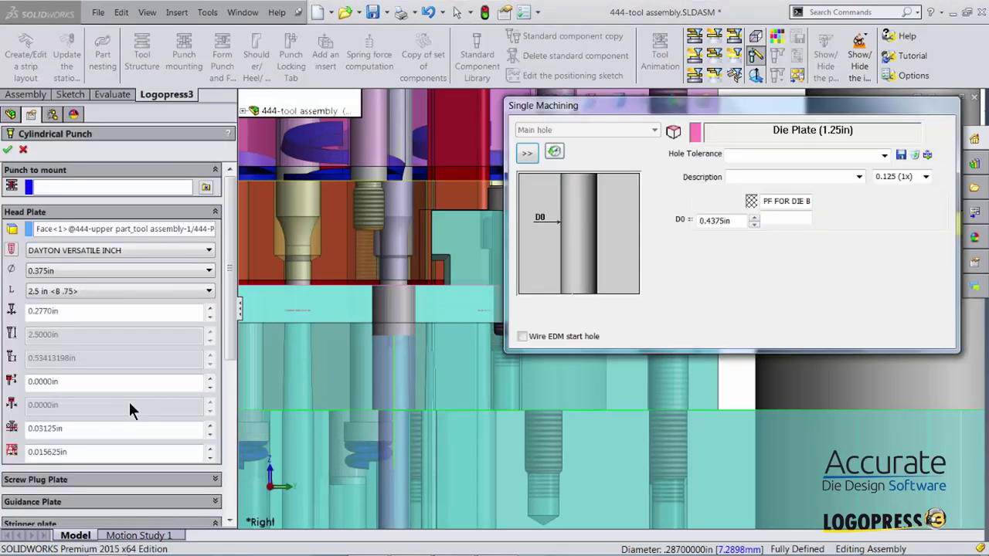
- Set the die plate's button die size to 1.25 in <VNX-50>
{"action": "left_click_drag", "start_coordinate": [231, 336], "coordinate": [221, 456]}
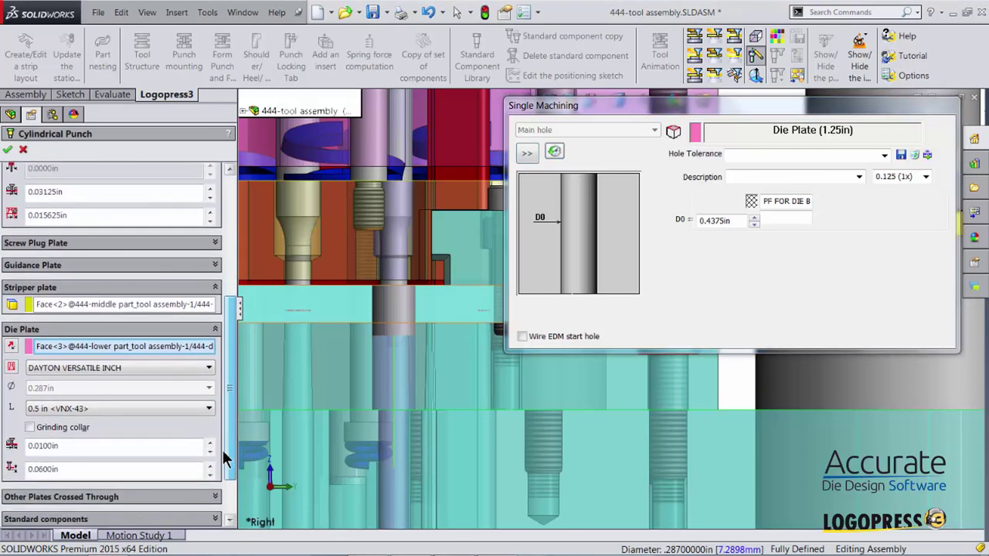
{"action": "left_click_drag", "start_coordinate": [231, 417], "coordinate": [225, 458]}
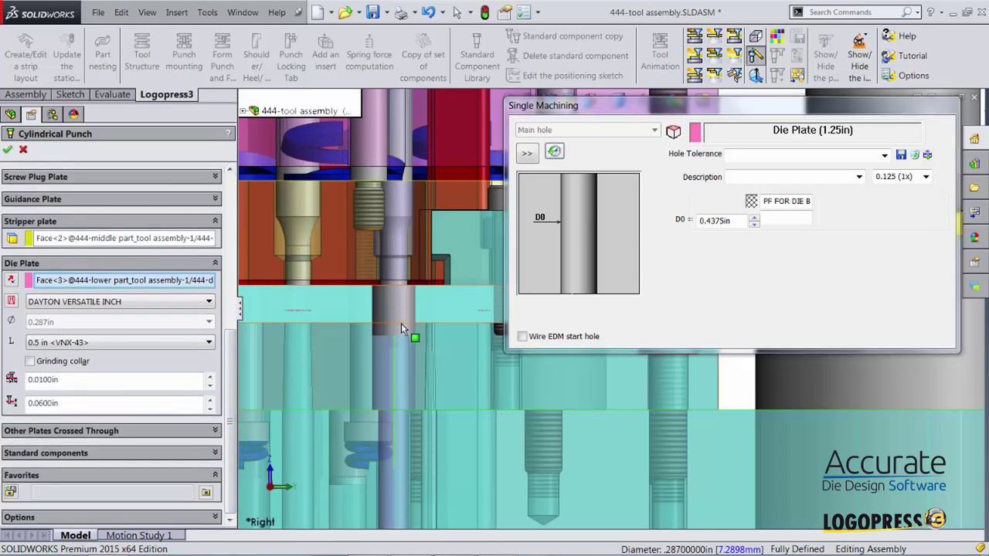
{"action": "left_click", "coordinate": [44, 345]}
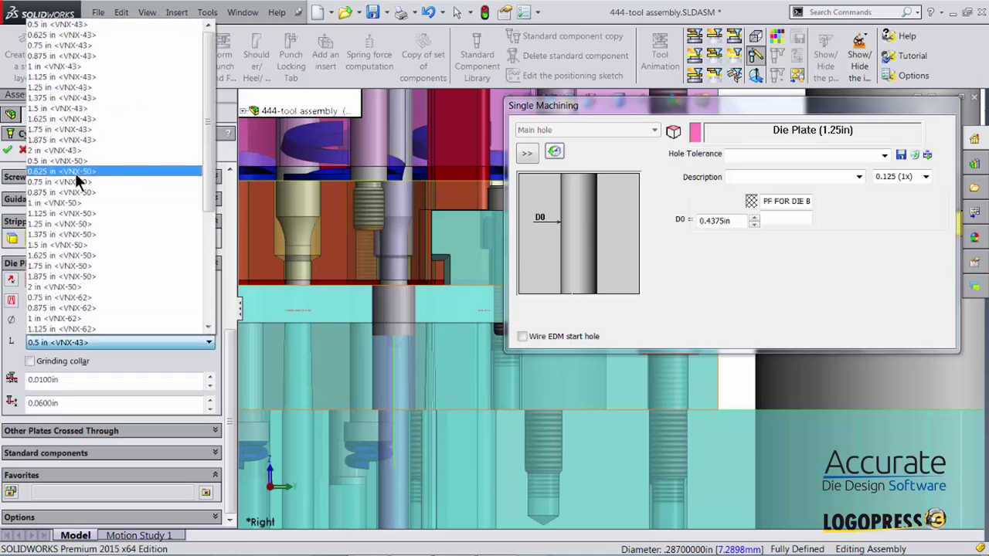
{"action": "left_click", "coordinate": [38, 222]}
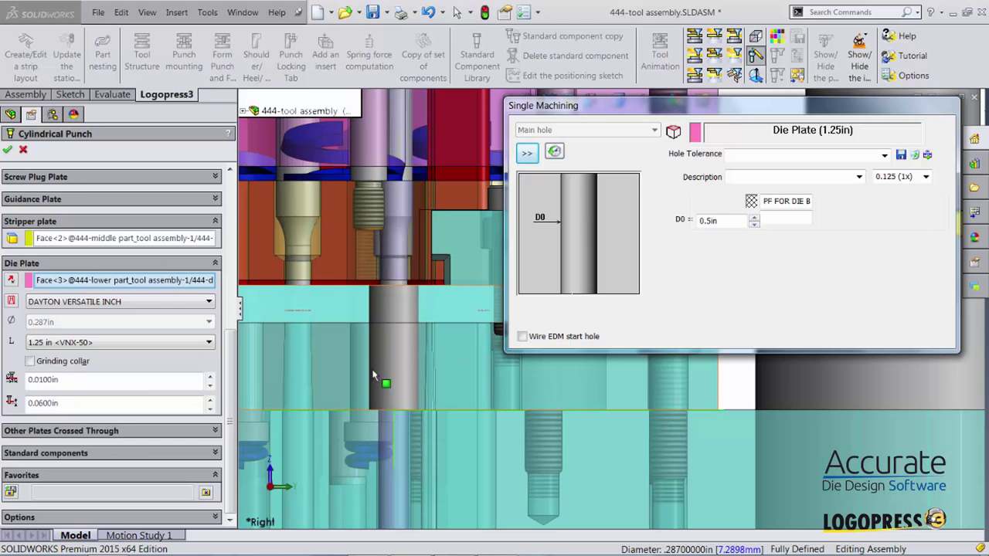
- Set the 444-die shoe hole diameter D0 to the 0.3125 in standard drill, and accept the punch edit with its positioning sketch
{"action": "left_click", "coordinate": [133, 431]}
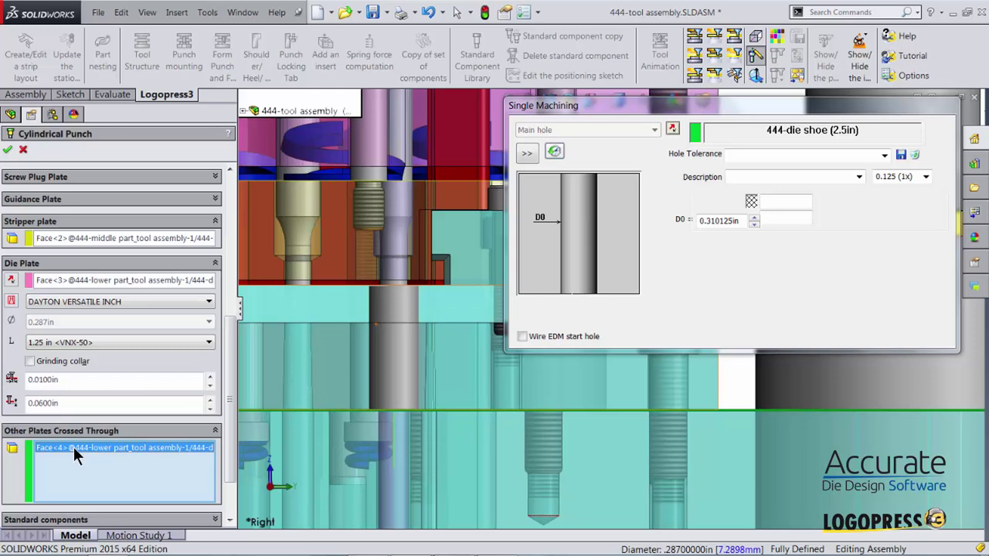
{"action": "right_click", "coordinate": [716, 224]}
{"action": "mouse_move", "coordinate": [760, 232]}
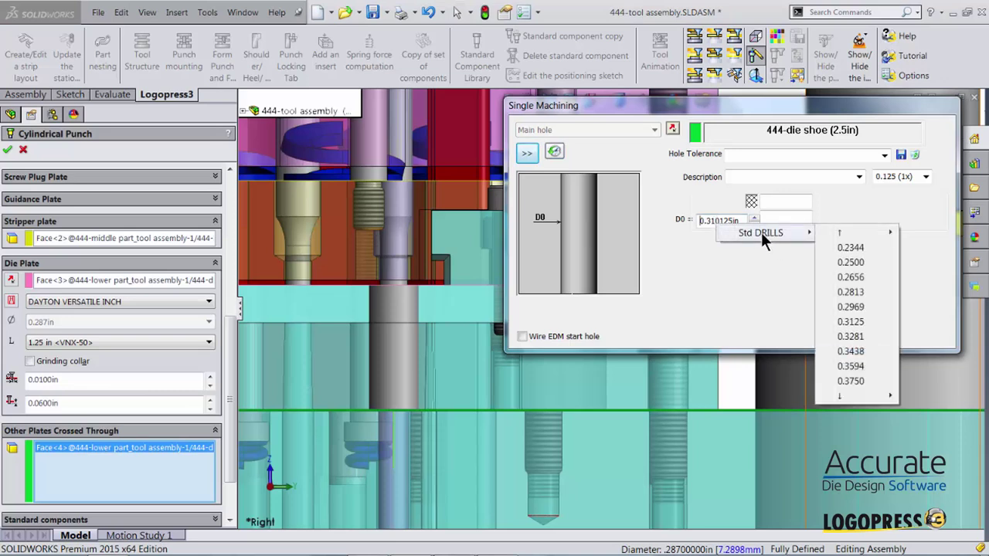
{"action": "left_click", "coordinate": [850, 320]}
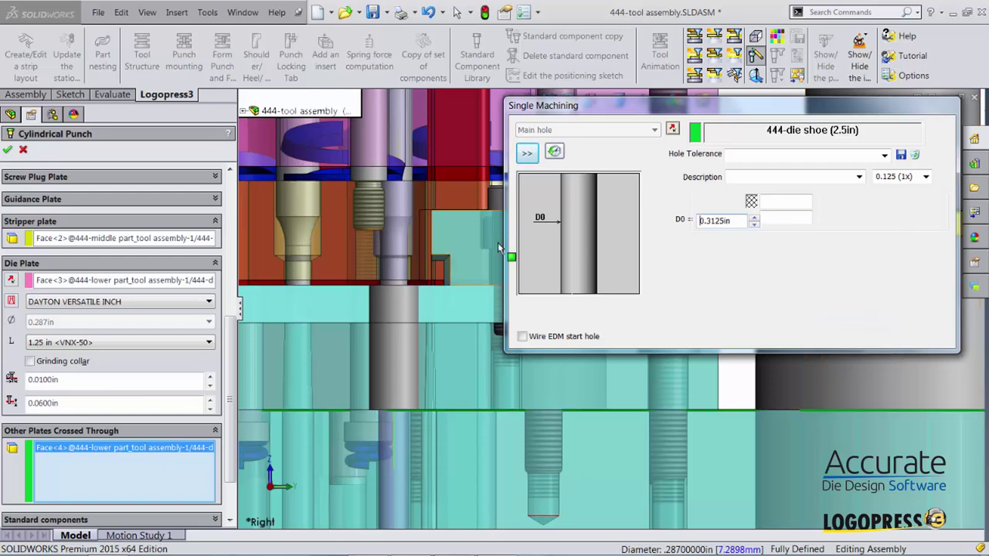
{"action": "left_click", "coordinate": [8, 151]}
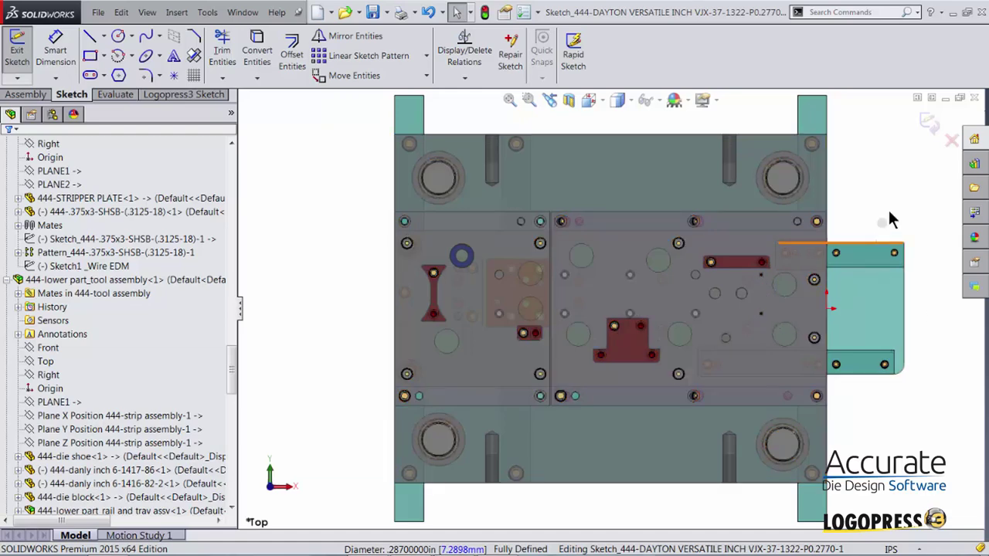
{"action": "left_click", "coordinate": [927, 126]}
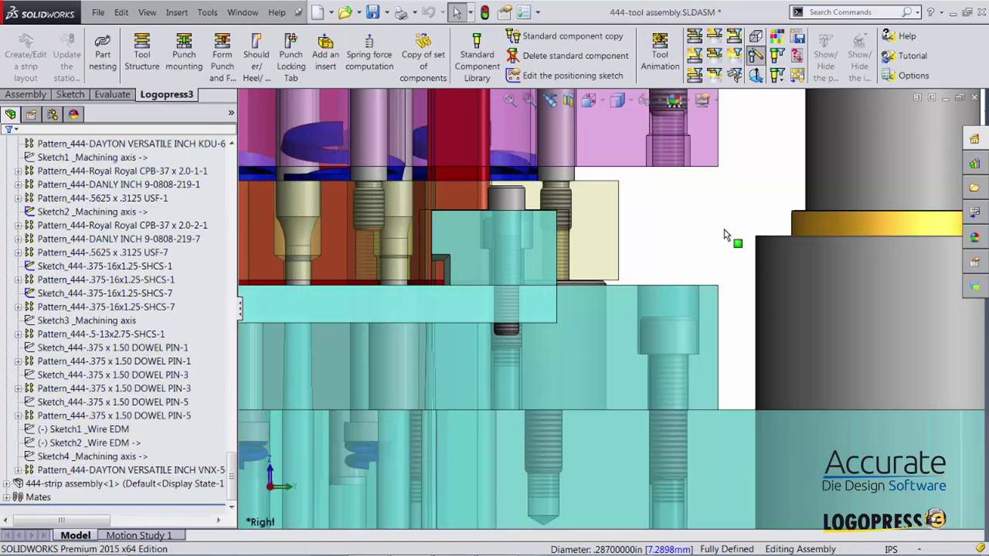
- Isolate the lower tool, select the Hole15 opening in 444-die block, and open its cylindrical punch for editing in the Standard Component Library
{"action": "scroll", "coordinate": [724, 234], "scroll_direction": "up", "scroll_amount": 5}
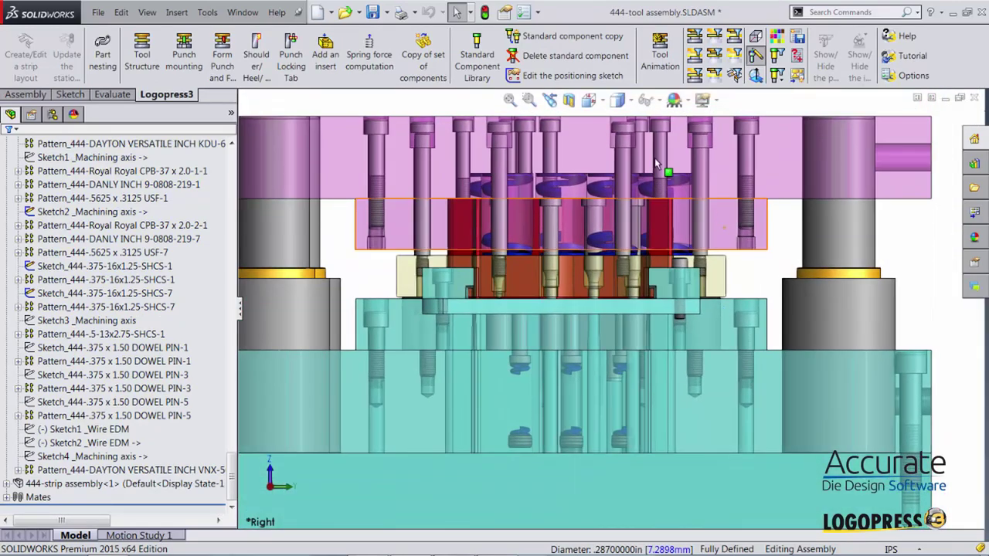
{"action": "left_click", "coordinate": [681, 57]}
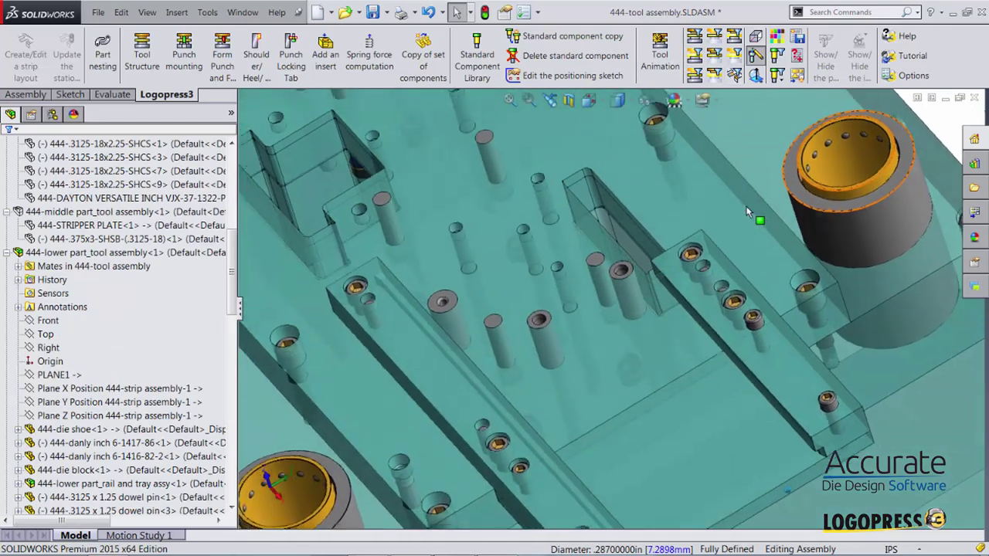
{"action": "scroll", "coordinate": [666, 288], "scroll_direction": "down", "scroll_amount": 3}
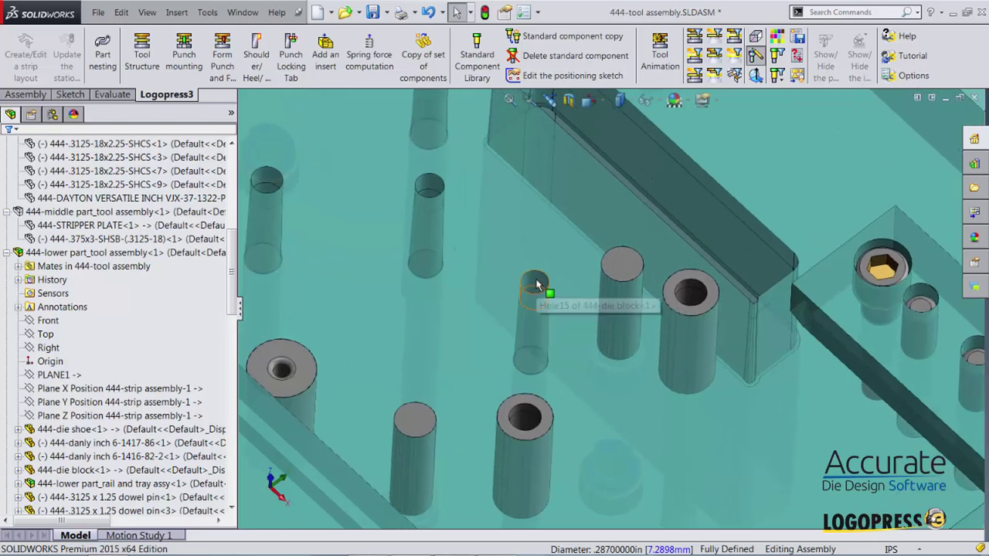
{"action": "left_click", "coordinate": [533, 285]}
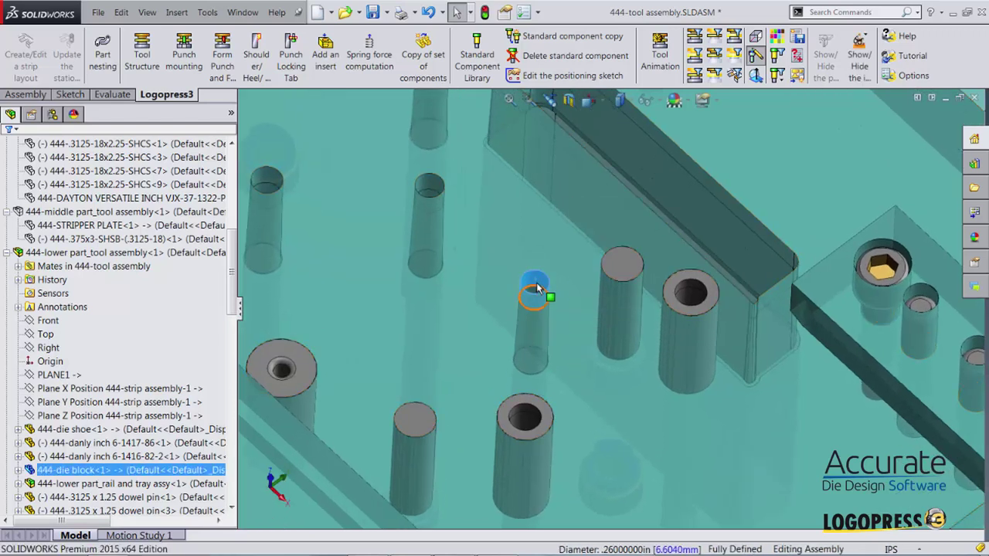
{"action": "left_click", "coordinate": [736, 76]}
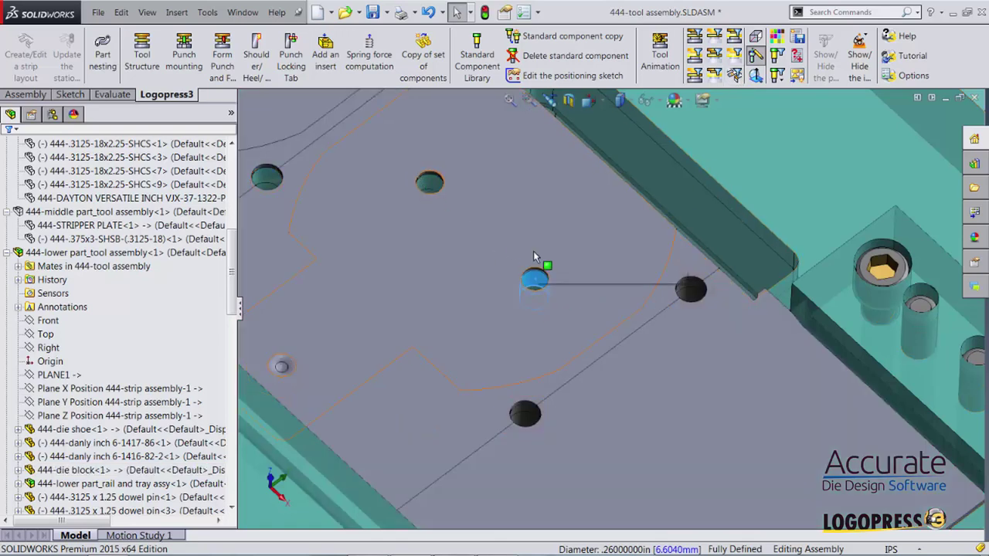
{"action": "left_click", "coordinate": [736, 77]}
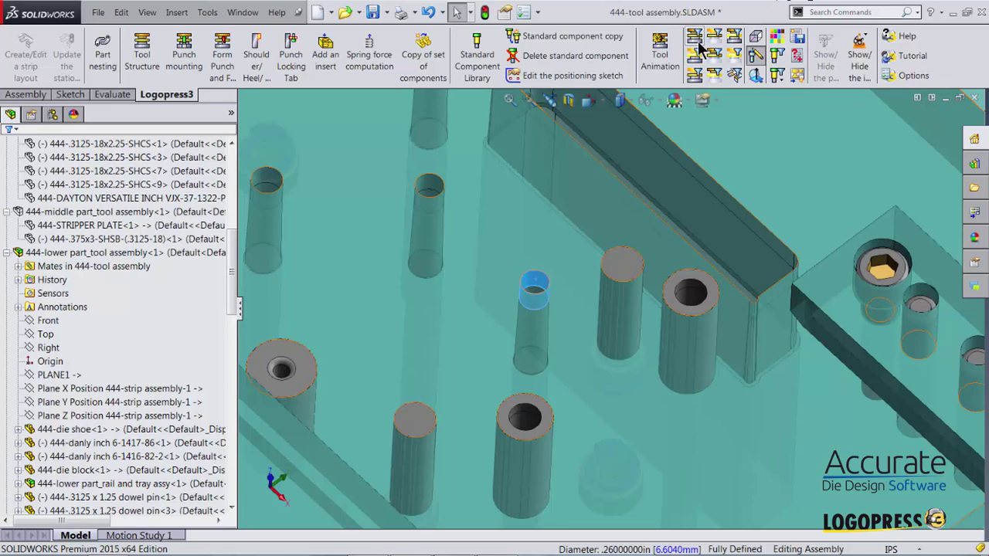
{"action": "left_click", "coordinate": [473, 64]}
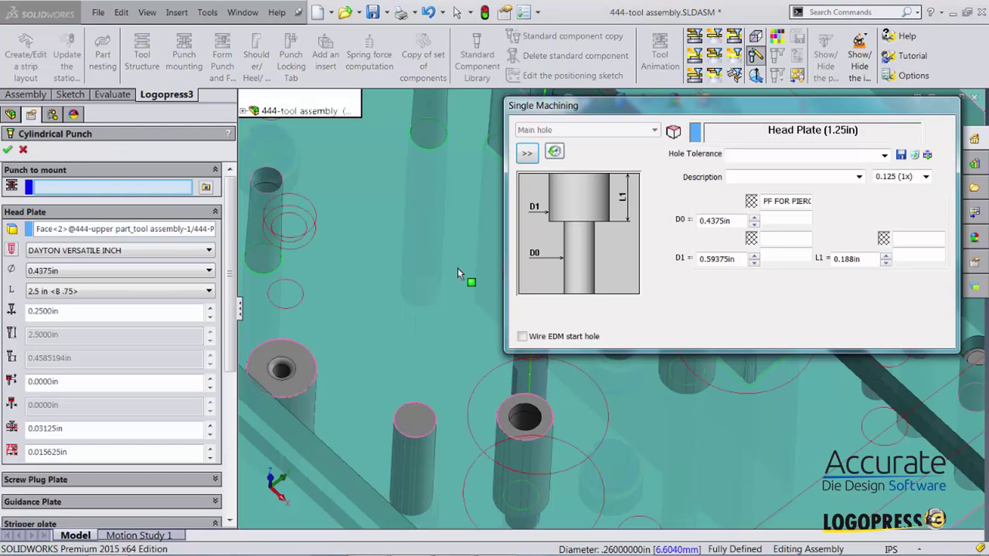
- Display the whole tool from the right view and add a conical-ejection VNX button die to this punch's die plate
{"action": "left_click", "coordinate": [312, 215]}
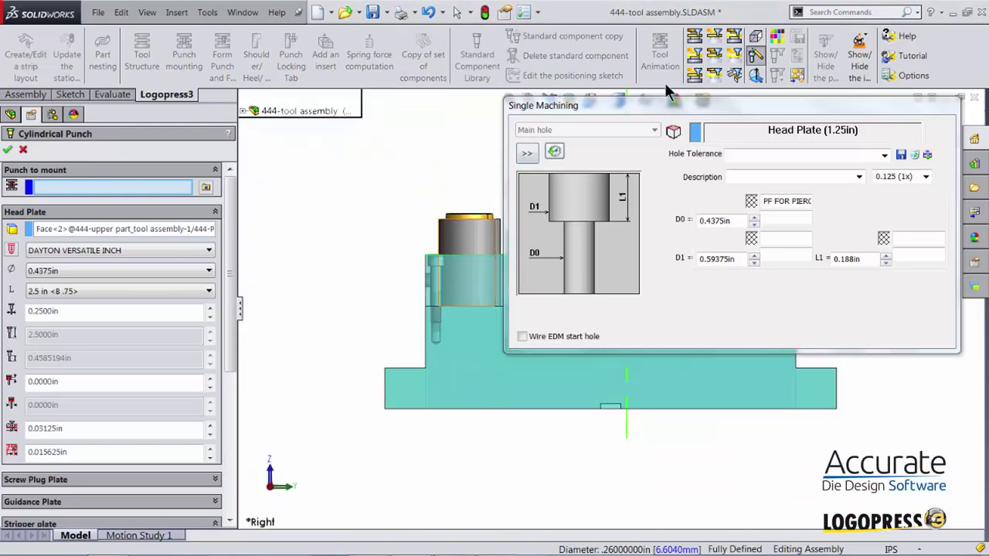
{"action": "left_click", "coordinate": [694, 38]}
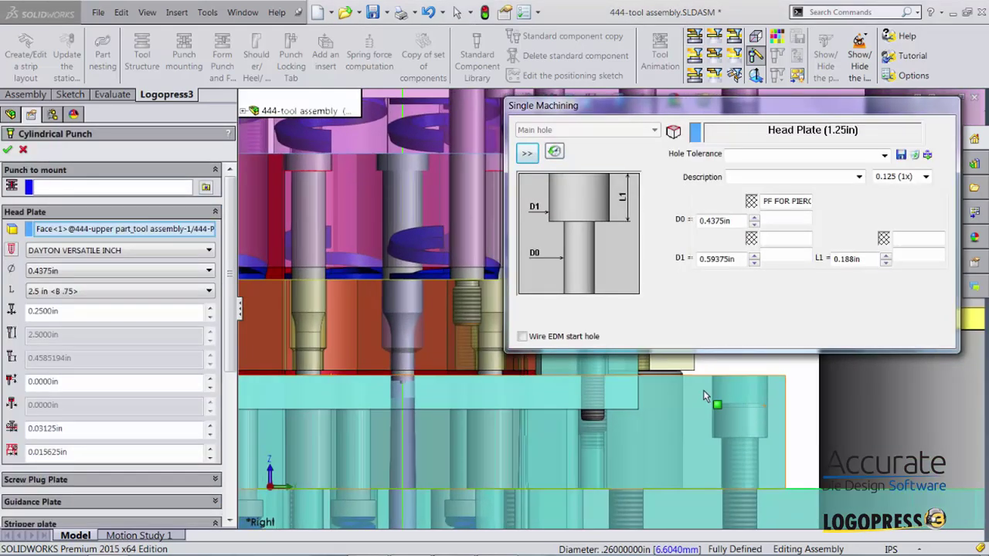
{"action": "left_click_drag", "start_coordinate": [226, 342], "coordinate": [236, 491]}
{"action": "left_click", "coordinate": [12, 345]}
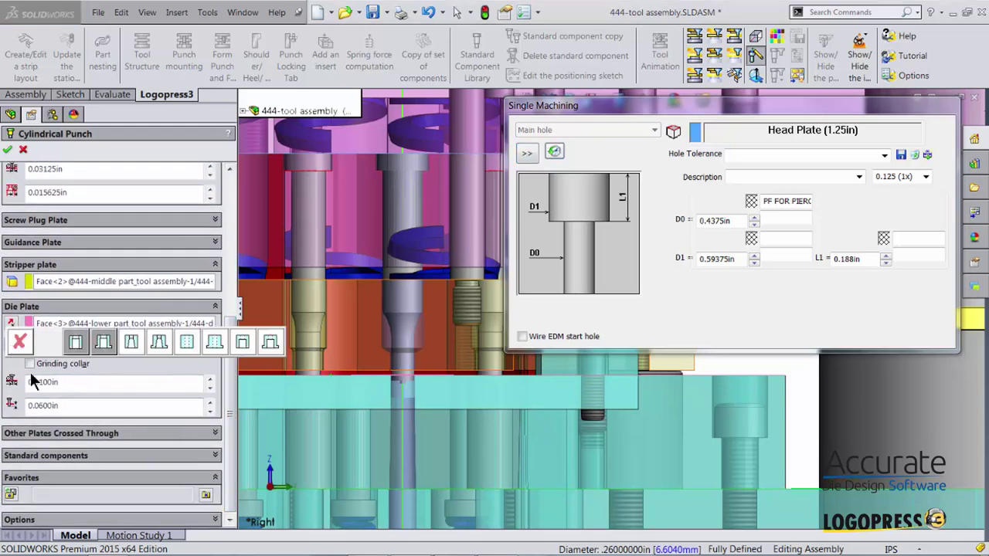
{"action": "left_click", "coordinate": [131, 344]}
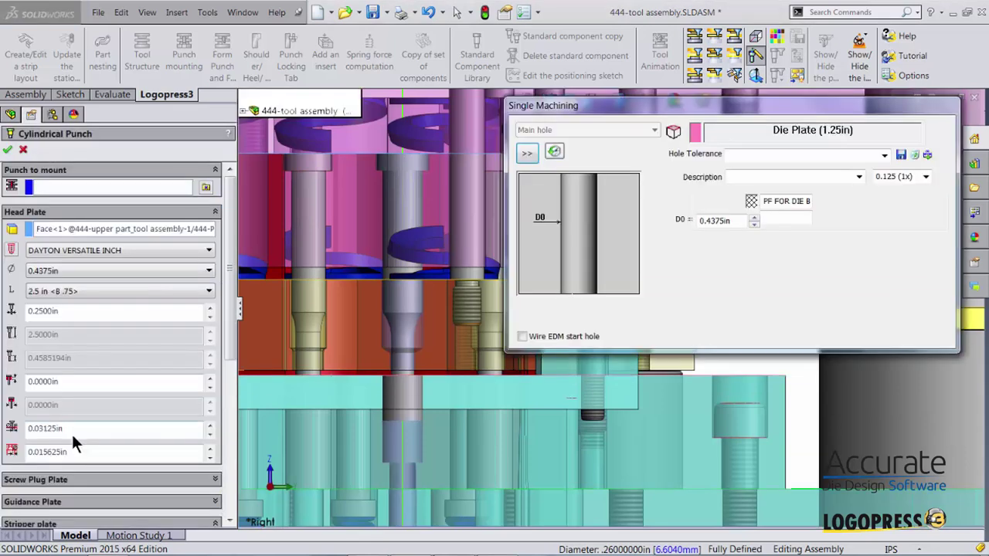
- Set this punch's button die size to 1.25 in <VNX-62>
{"action": "left_click_drag", "start_coordinate": [228, 361], "coordinate": [231, 465]}
{"action": "left_click", "coordinate": [63, 405]}
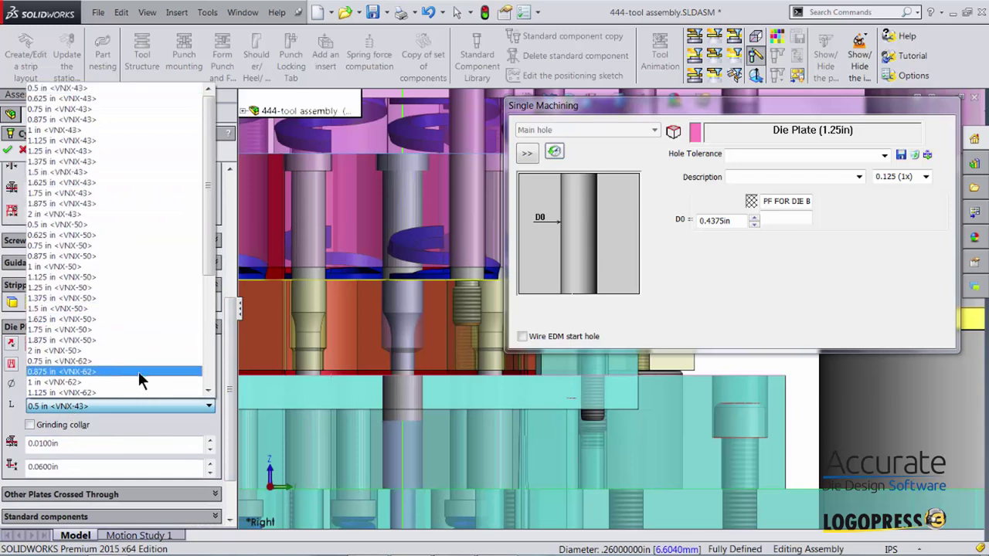
{"action": "left_click", "coordinate": [208, 392]}
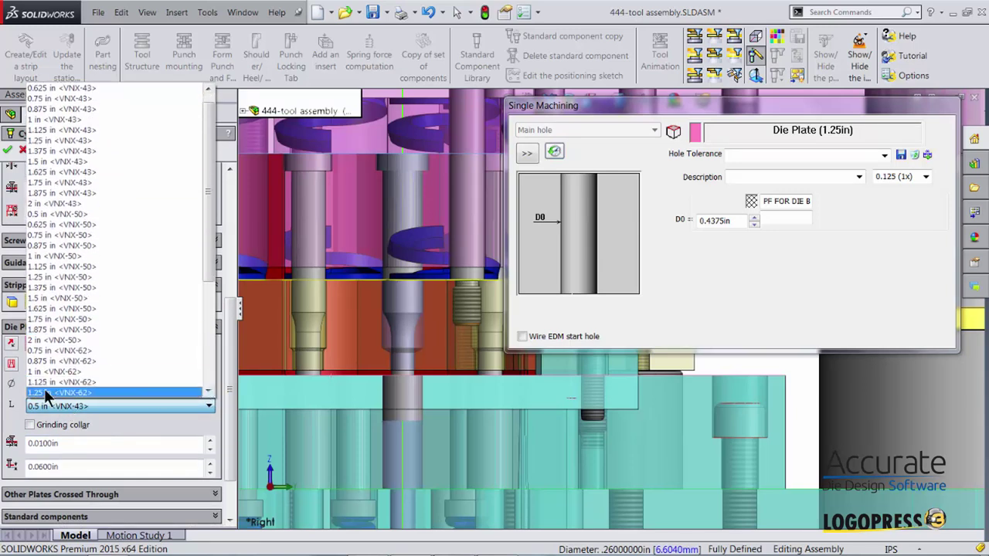
{"action": "left_click", "coordinate": [47, 393]}
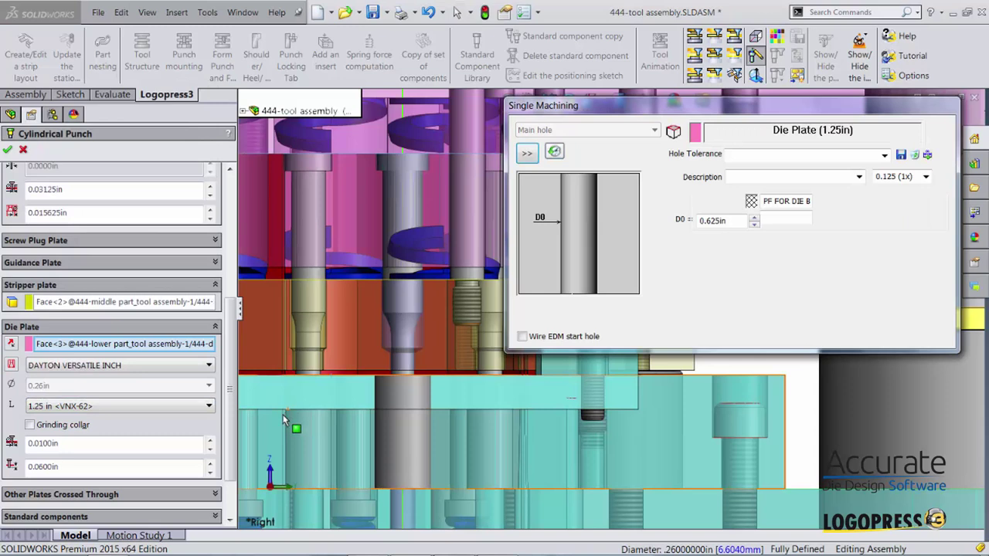
- Set this punch's 444-die shoe hole diameter D0 to the 0.2813 in standard drill, and accept the edit with its positioning sketch
{"action": "scroll", "coordinate": [226, 399], "scroll_direction": "down", "scroll_amount": 3}
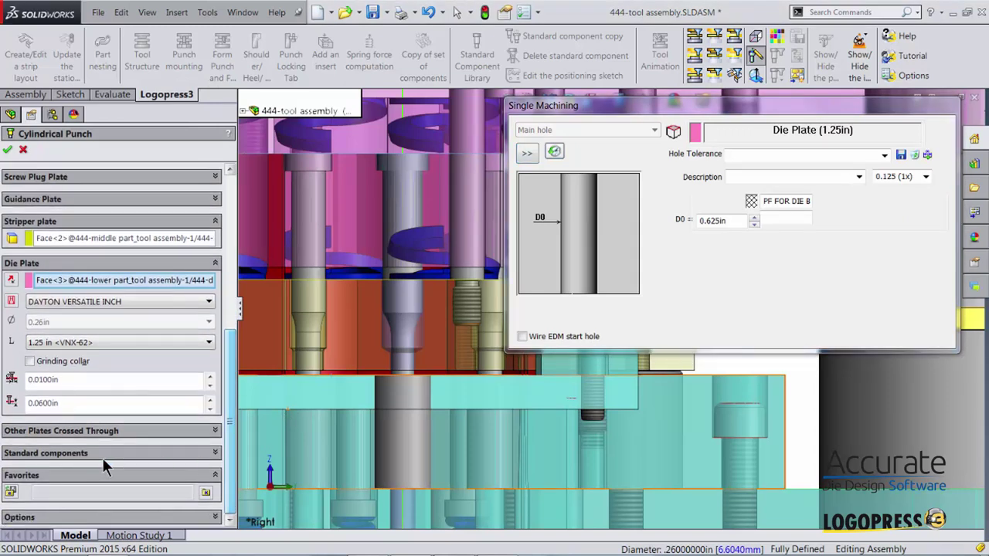
{"action": "left_click", "coordinate": [32, 431]}
{"action": "left_click", "coordinate": [75, 447]}
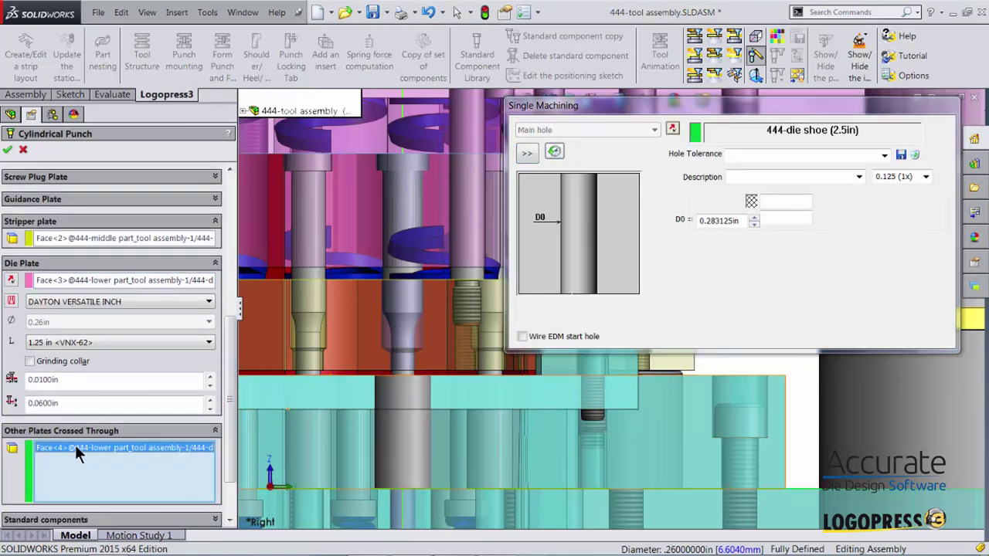
{"action": "right_click", "coordinate": [727, 220]}
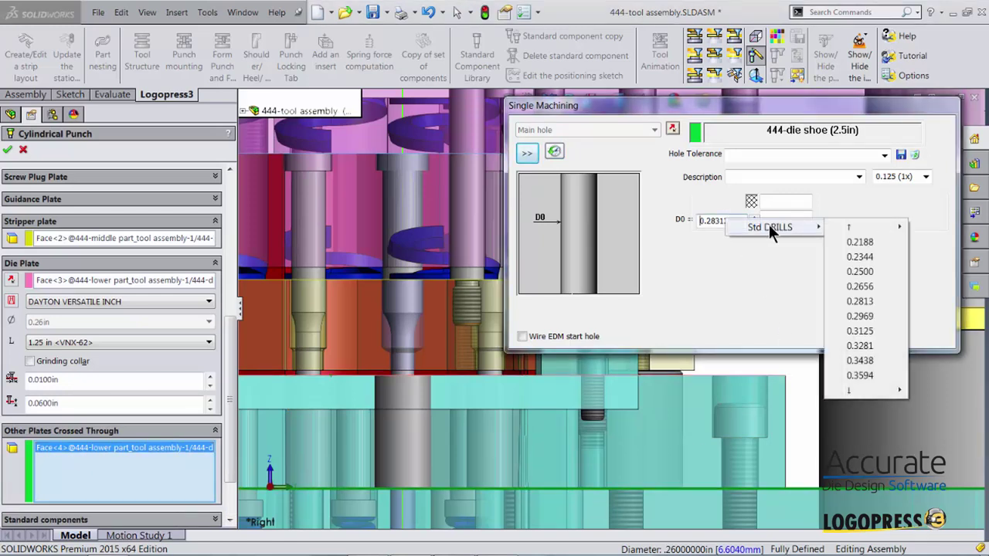
{"action": "left_click", "coordinate": [868, 302]}
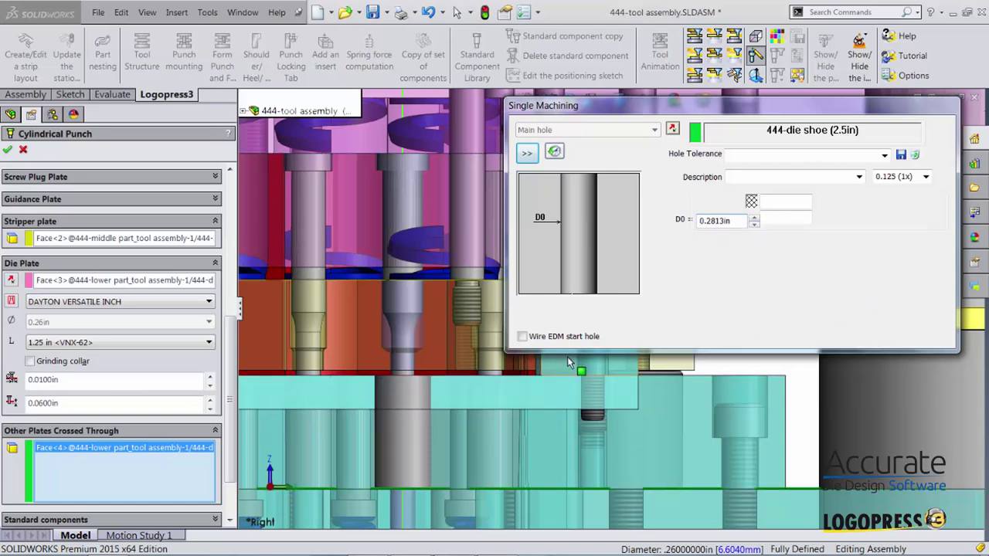
{"action": "left_click", "coordinate": [8, 151]}
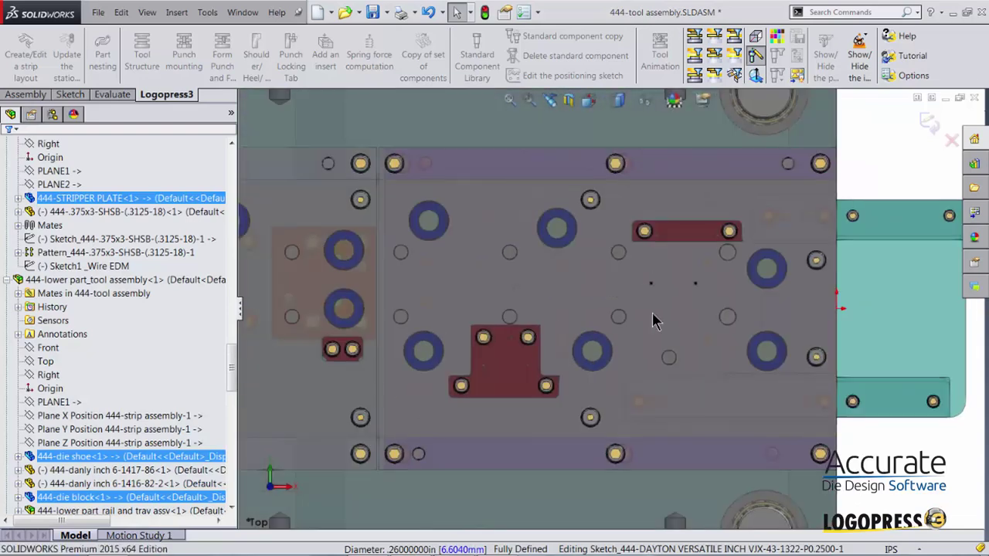
{"action": "left_click", "coordinate": [929, 122]}
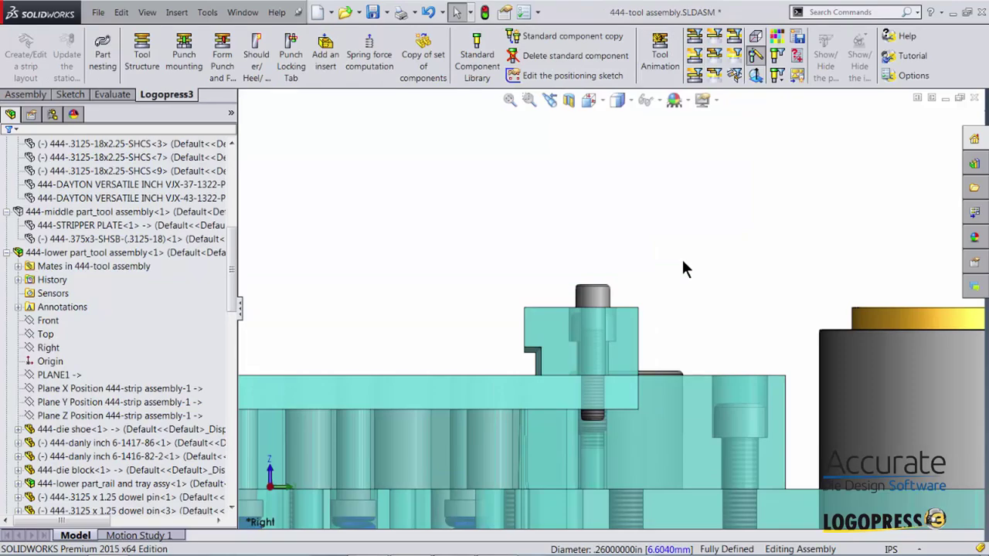
- Examine the button dies and neighbouring punch openings in the die block from above
{"action": "middle_click_drag", "start_coordinate": [682, 257], "coordinate": [510, 289]}
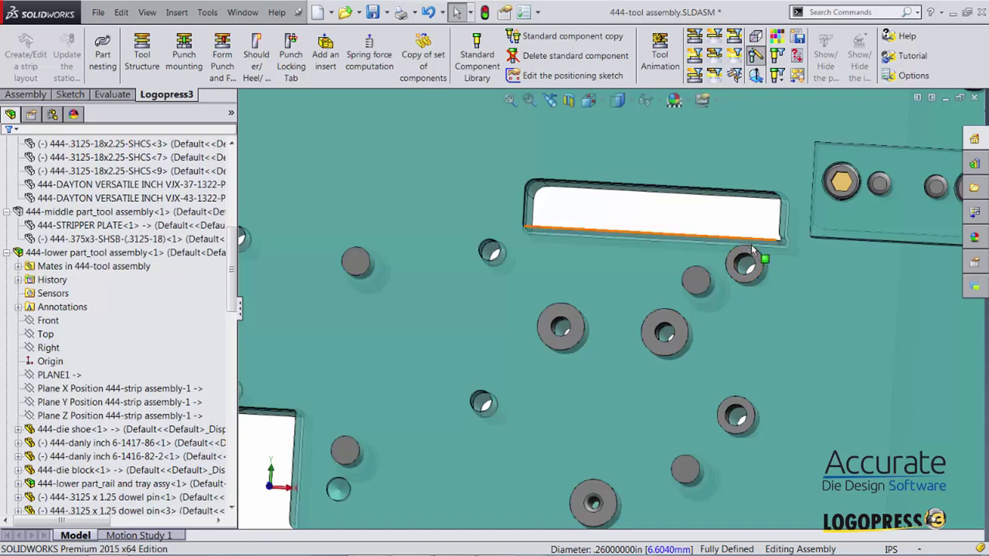
{"action": "middle_click_drag", "start_coordinate": [745, 251], "coordinate": [477, 379]}
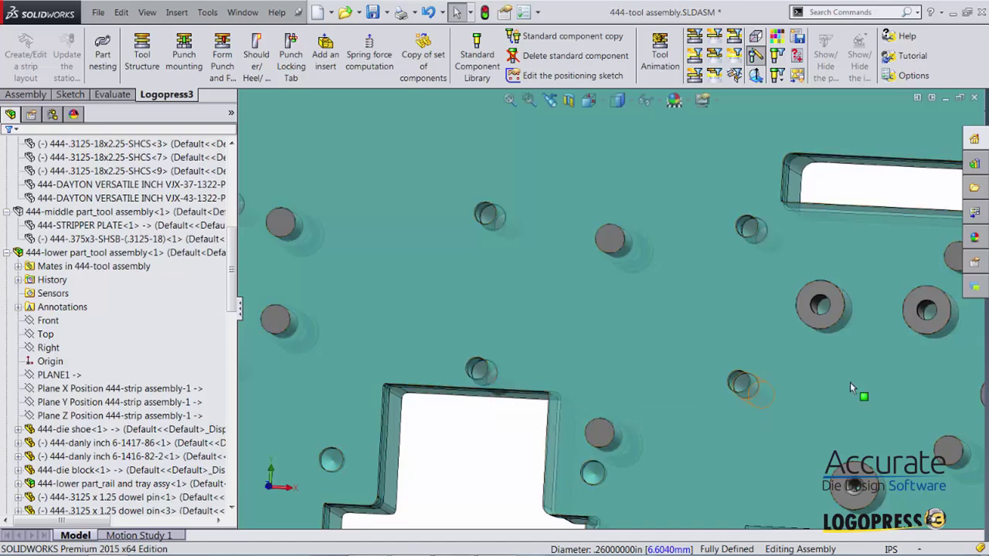
{"action": "middle_click_drag", "start_coordinate": [849, 381], "coordinate": [840, 343]}
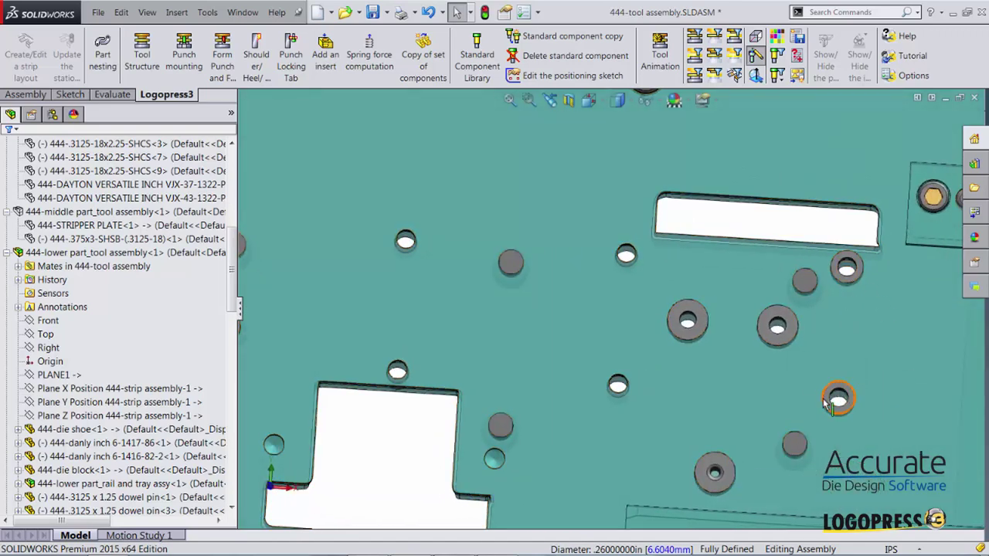
- Collapse the tool assembly's component tree and open 444-strip assembly in its own window
{"action": "middle_click_drag", "start_coordinate": [827, 397], "coordinate": [742, 270]}
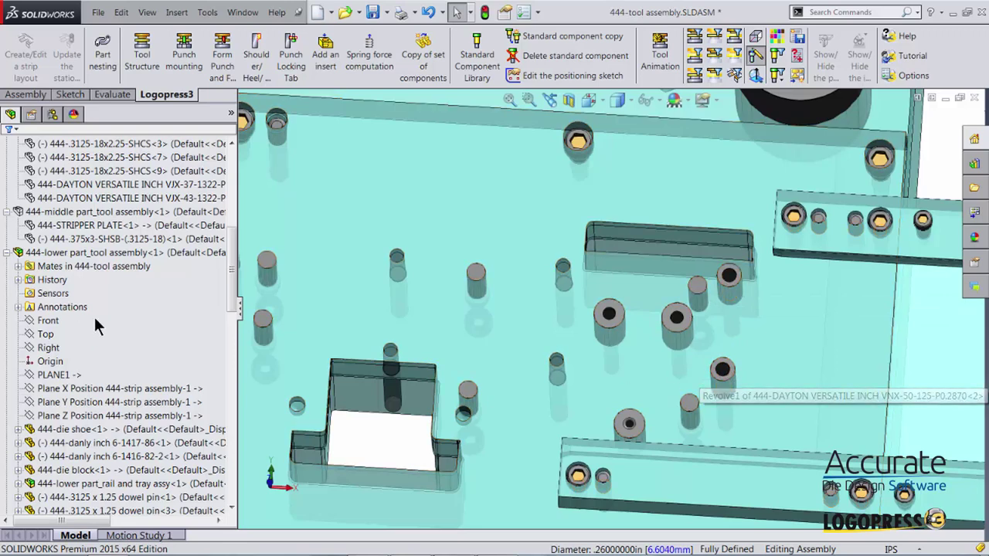
{"action": "left_click", "coordinate": [212, 254]}
{"action": "left_click_drag", "start_coordinate": [232, 253], "coordinate": [239, 336]}
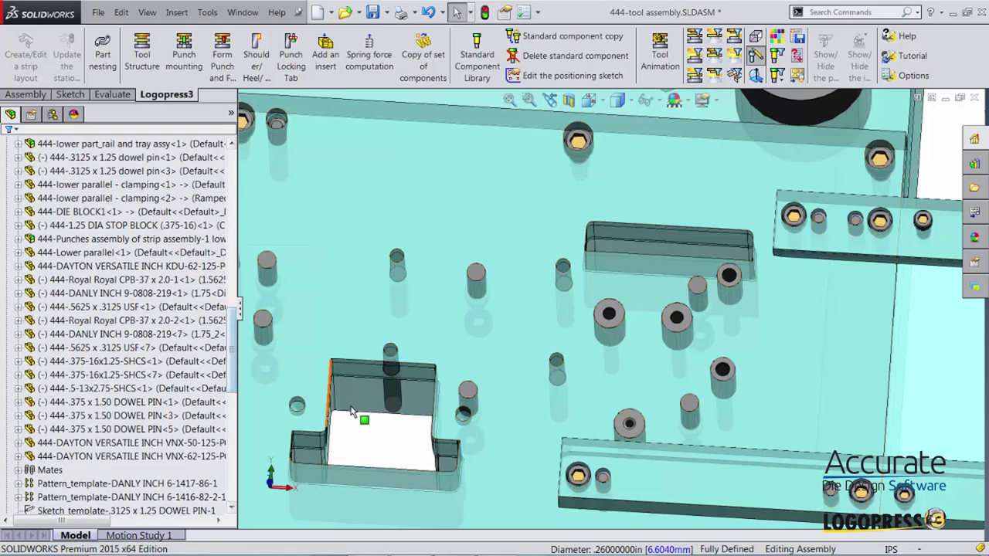
{"action": "right_click", "coordinate": [164, 470]}
{"action": "left_click", "coordinate": [216, 396]}
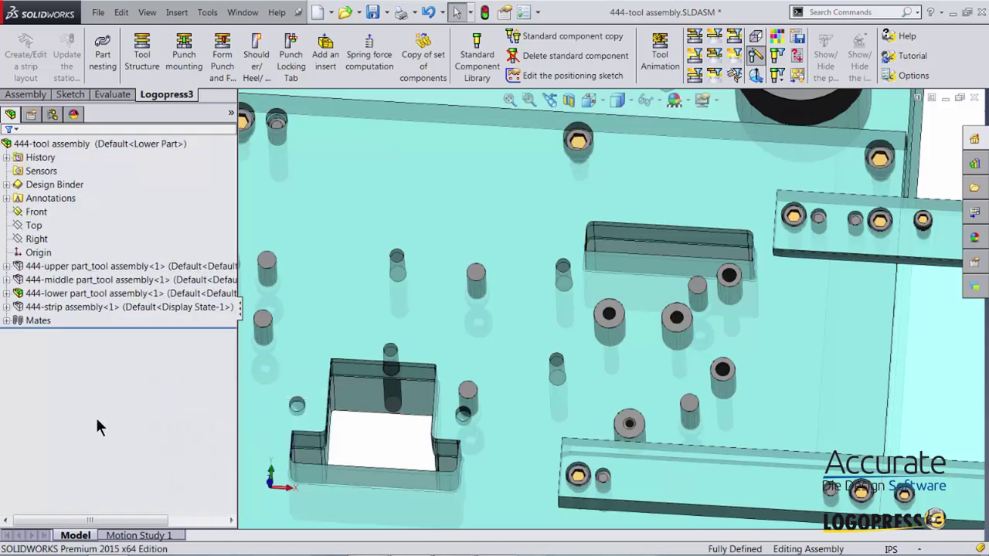
{"action": "left_click", "coordinate": [34, 304]}
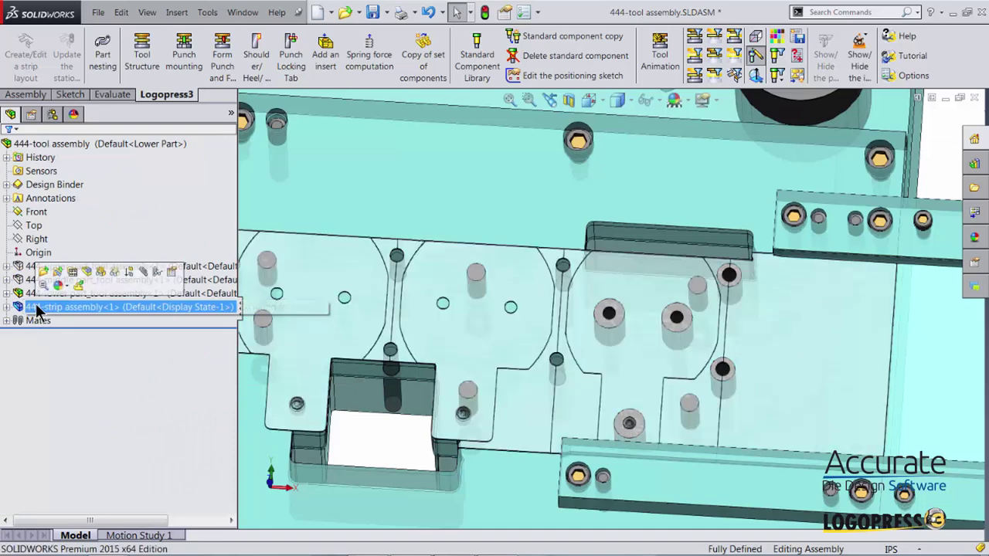
{"action": "left_click", "coordinate": [43, 274]}
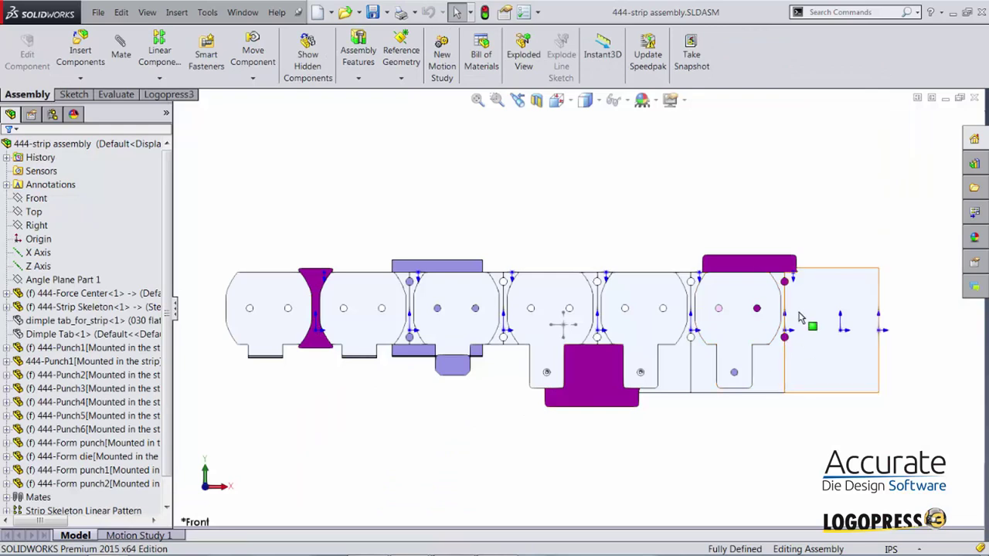
- Edit the strip layout and set the vertical position dimension in 444-Punch2's punch sketch to 1.625 in
{"action": "scroll", "coordinate": [799, 317], "scroll_direction": "down", "scroll_amount": 3}
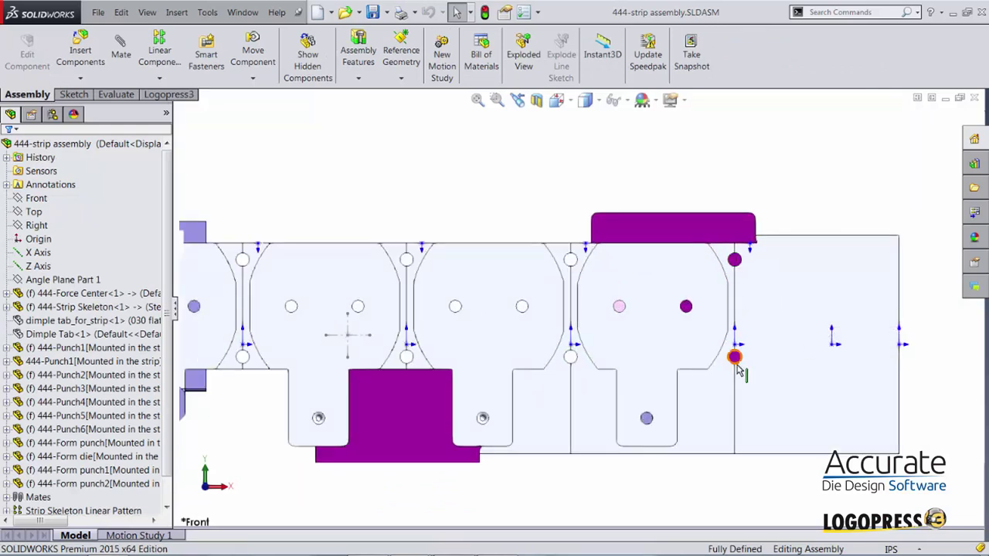
{"action": "left_click", "coordinate": [156, 96]}
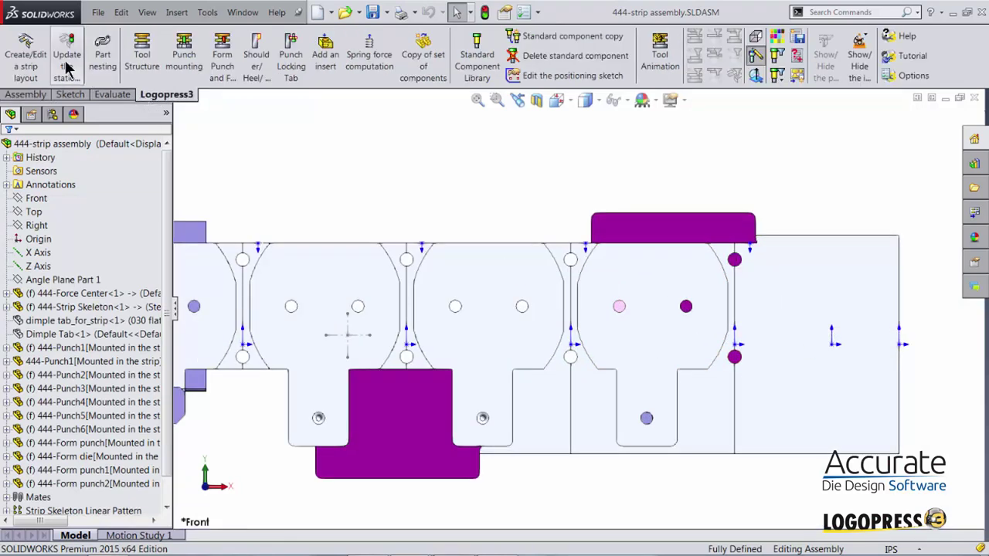
{"action": "left_click", "coordinate": [32, 65]}
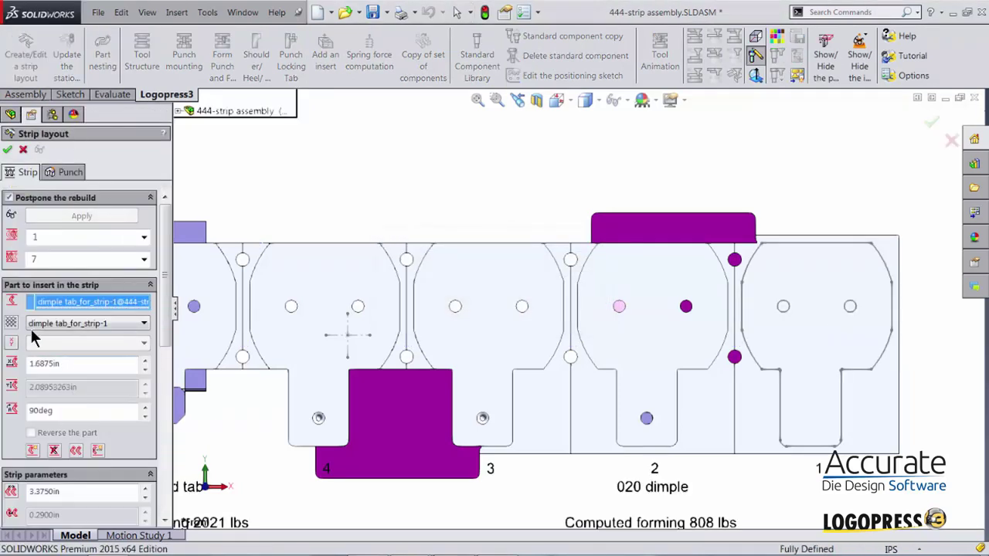
{"action": "left_click", "coordinate": [734, 261]}
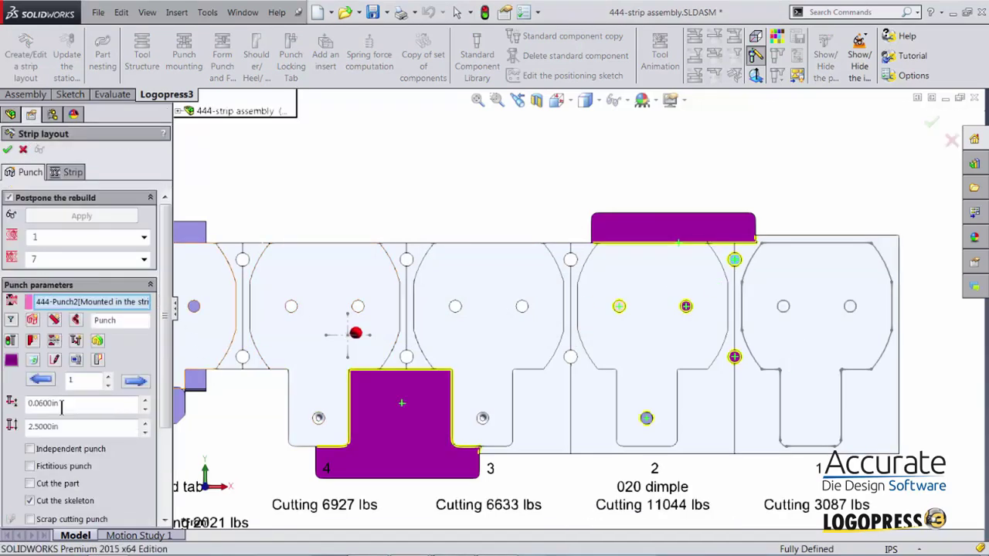
{"action": "left_click", "coordinate": [53, 360]}
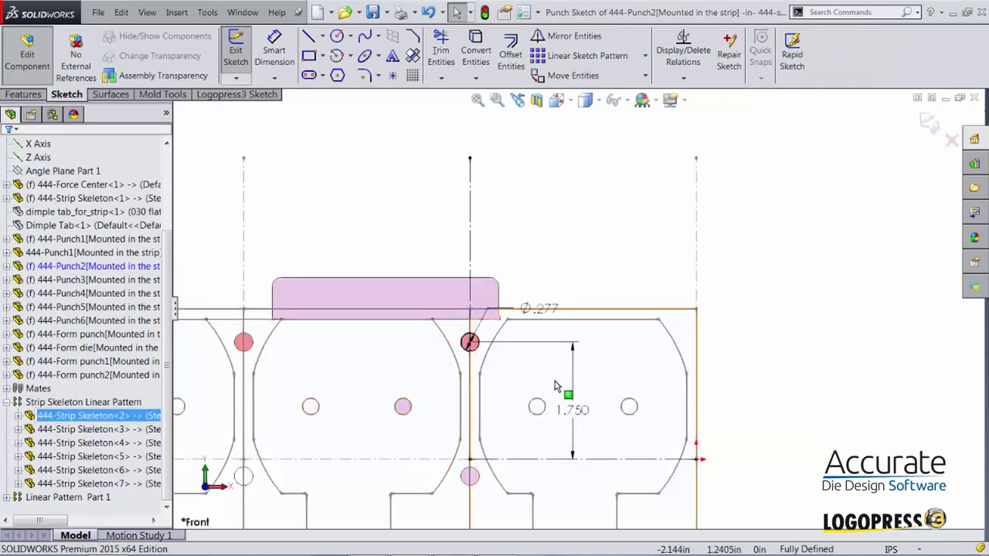
{"action": "double_click", "coordinate": [575, 419]}
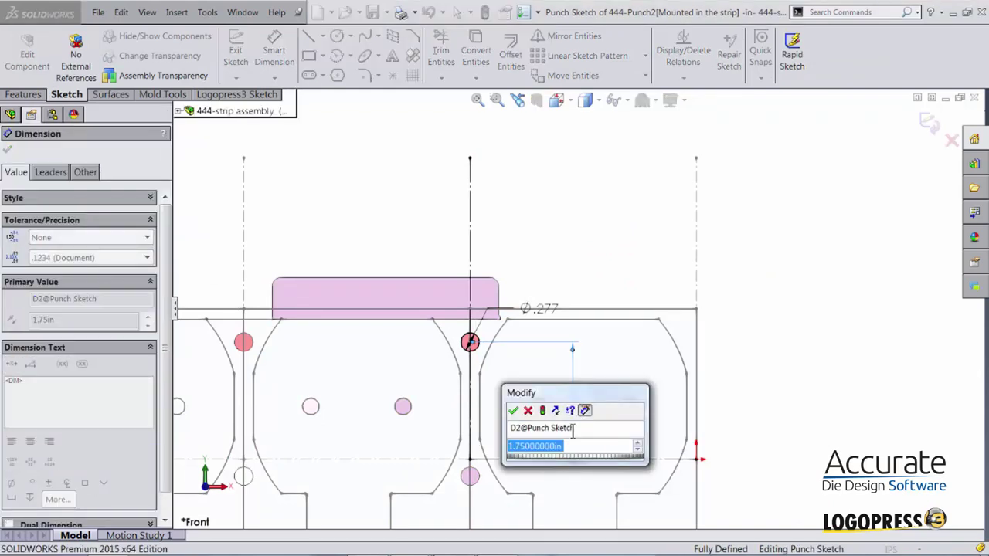
{"action": "left_click", "coordinate": [638, 452]}
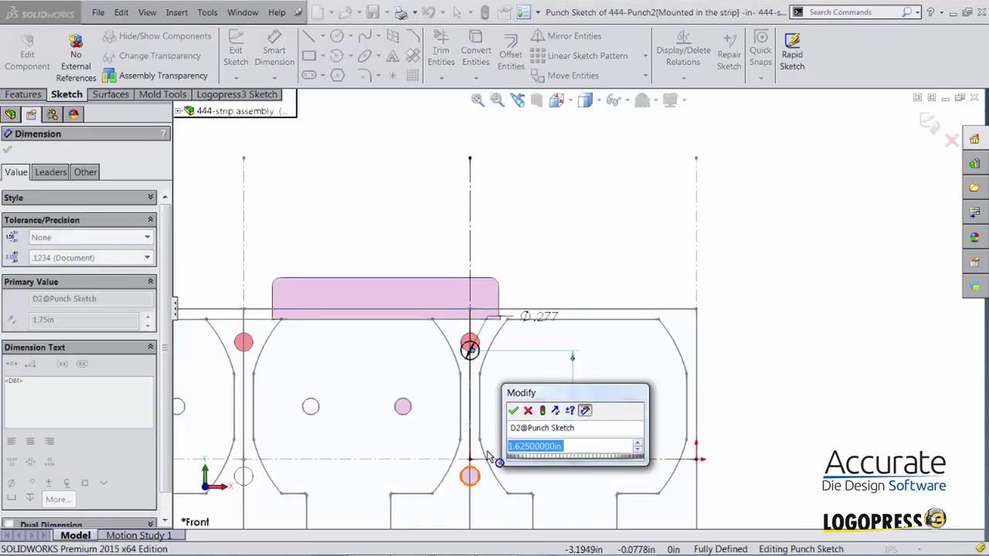
{"action": "left_click", "coordinate": [513, 411]}
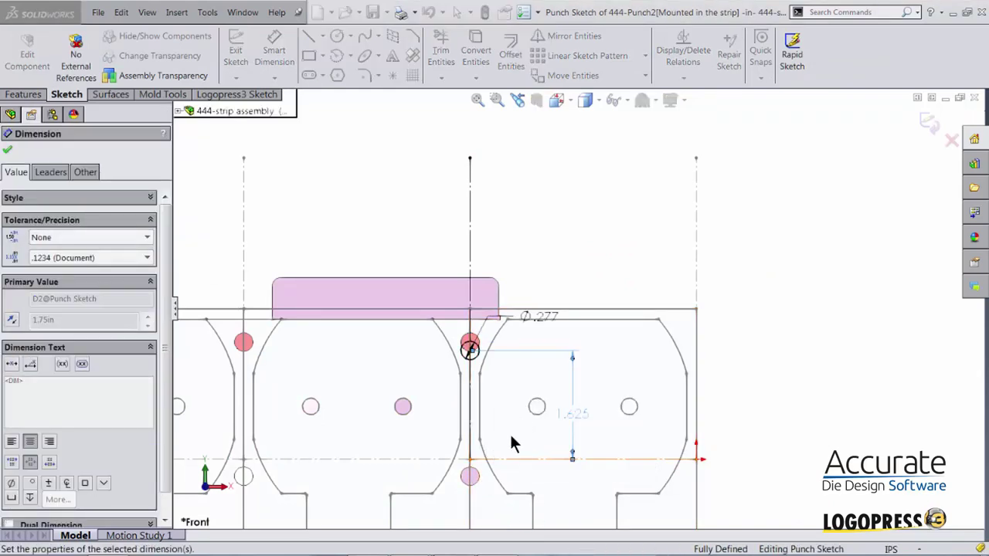
{"action": "left_click", "coordinate": [927, 124]}
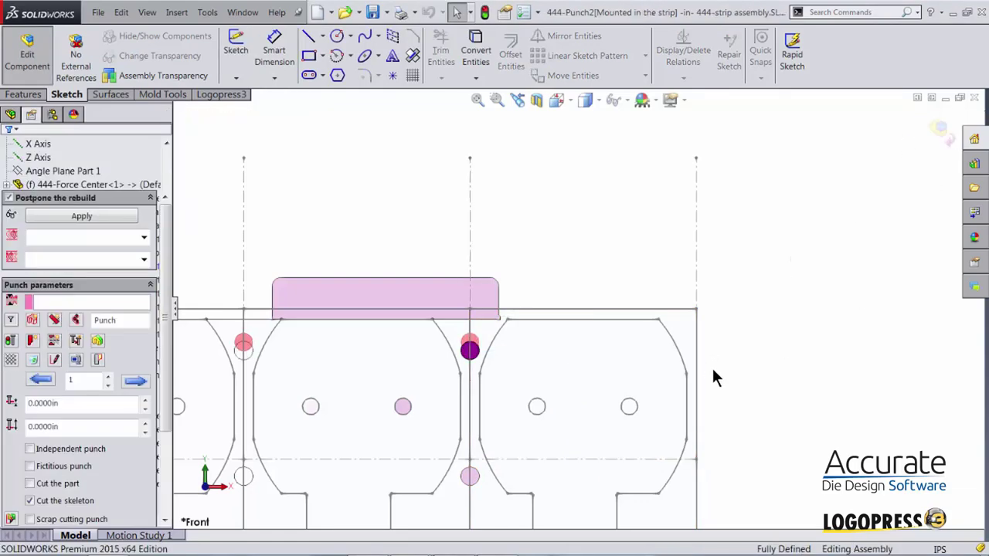
- Set the vertical position dimension in the punch sketch of 444-Punch3, the lower round punch, to 0.125 in
{"action": "scroll", "coordinate": [734, 357], "scroll_direction": "down", "scroll_amount": 4}
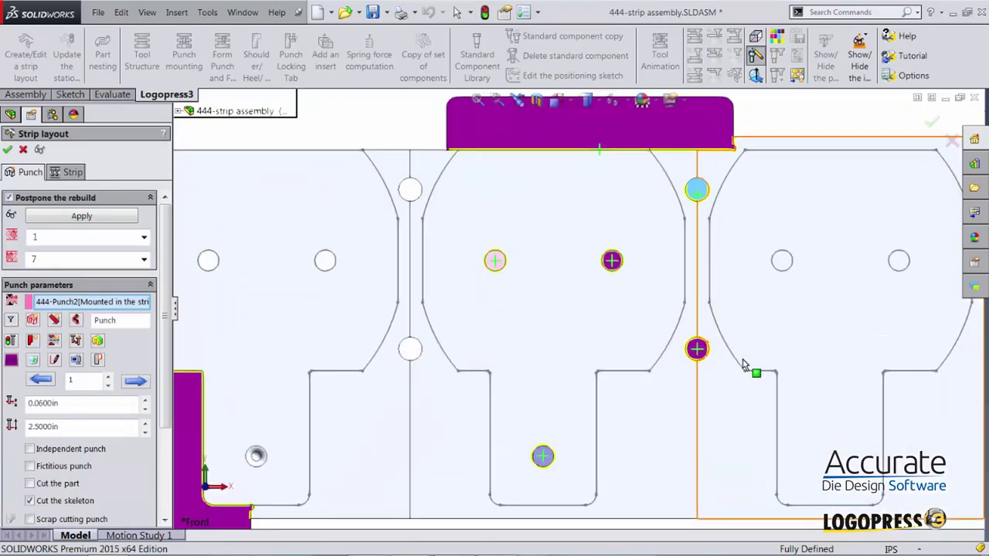
{"action": "left_click", "coordinate": [683, 347]}
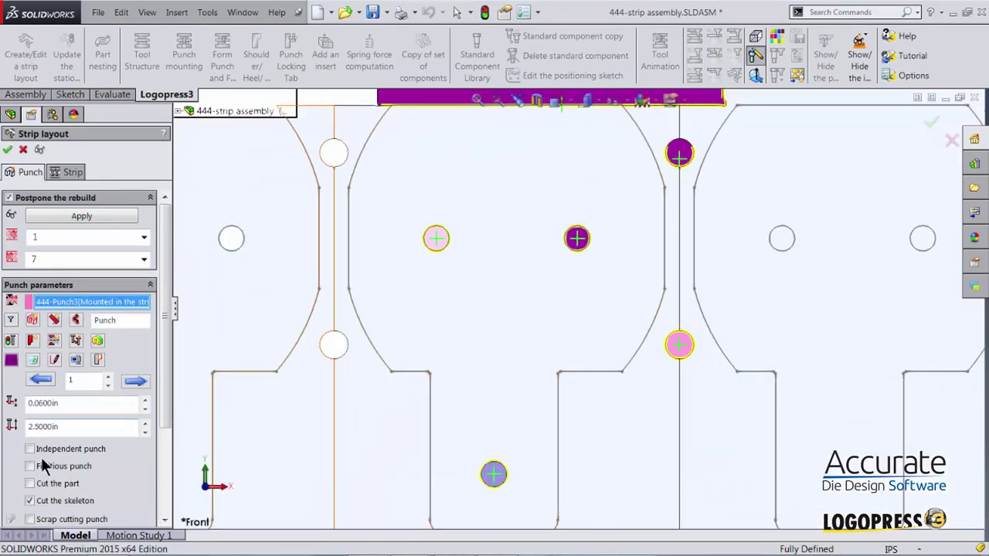
{"action": "left_click", "coordinate": [54, 361]}
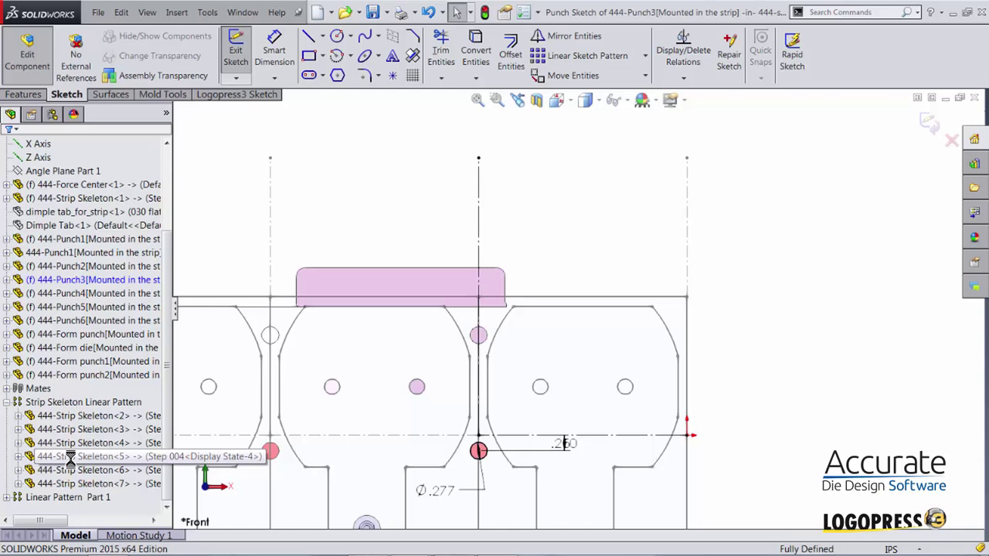
{"action": "left_click", "coordinate": [77, 470]}
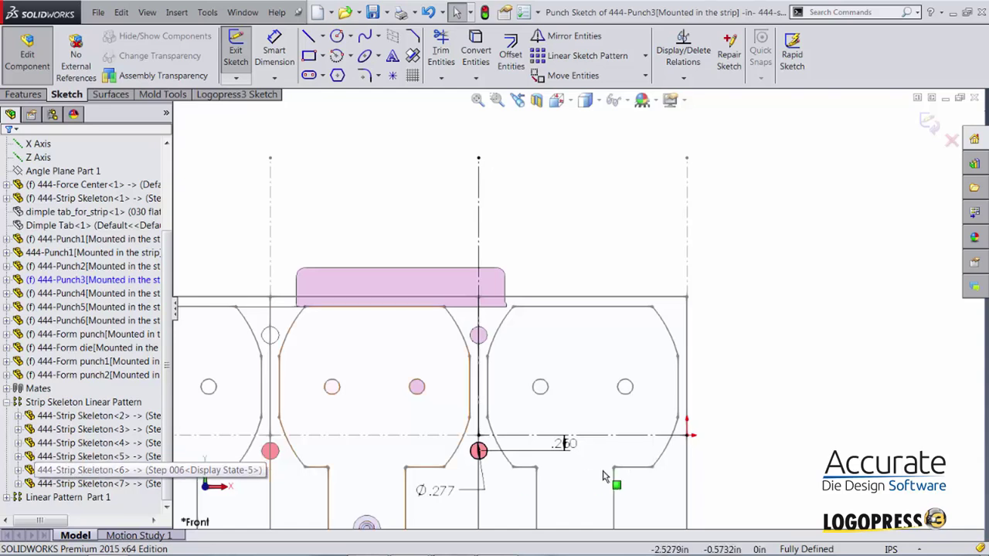
{"action": "double_click", "coordinate": [565, 441]}
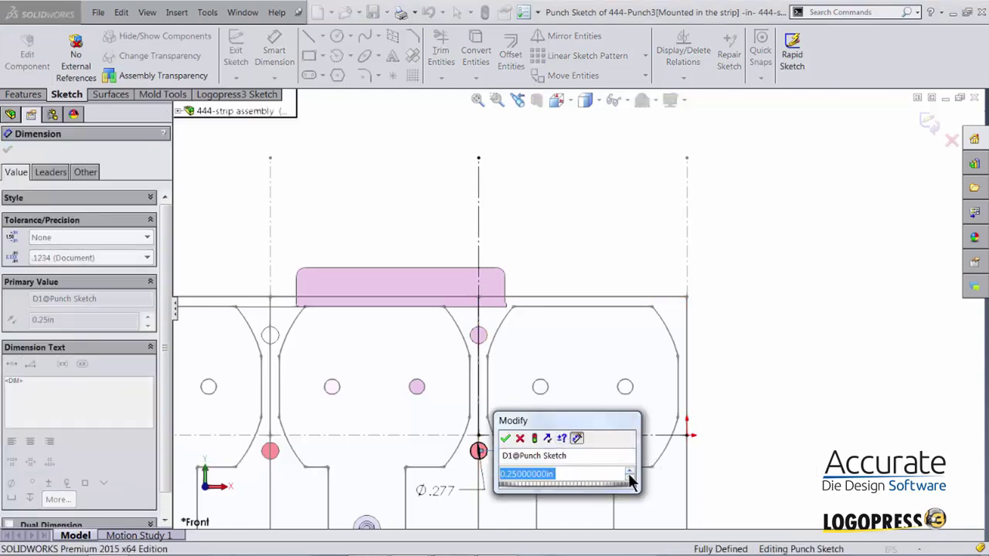
{"action": "left_click", "coordinate": [506, 439]}
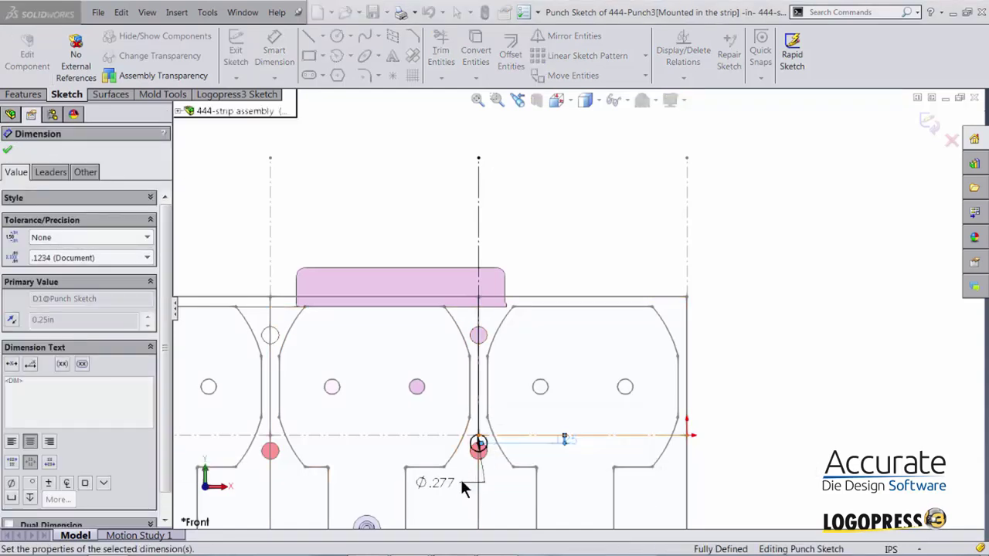
{"action": "left_click", "coordinate": [929, 125]}
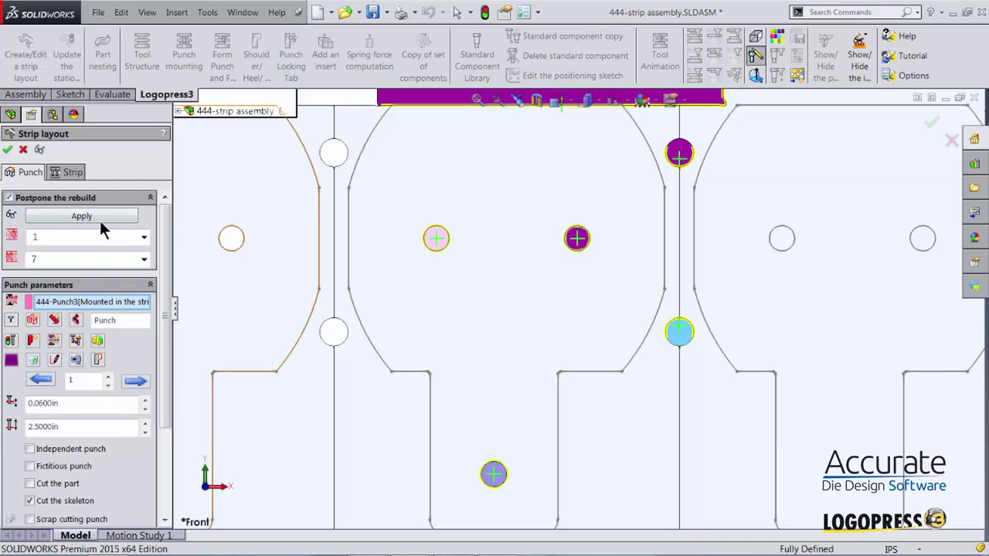
- Apply and accept the strip layout changes, updating the strip information
{"action": "left_click", "coordinate": [100, 220]}
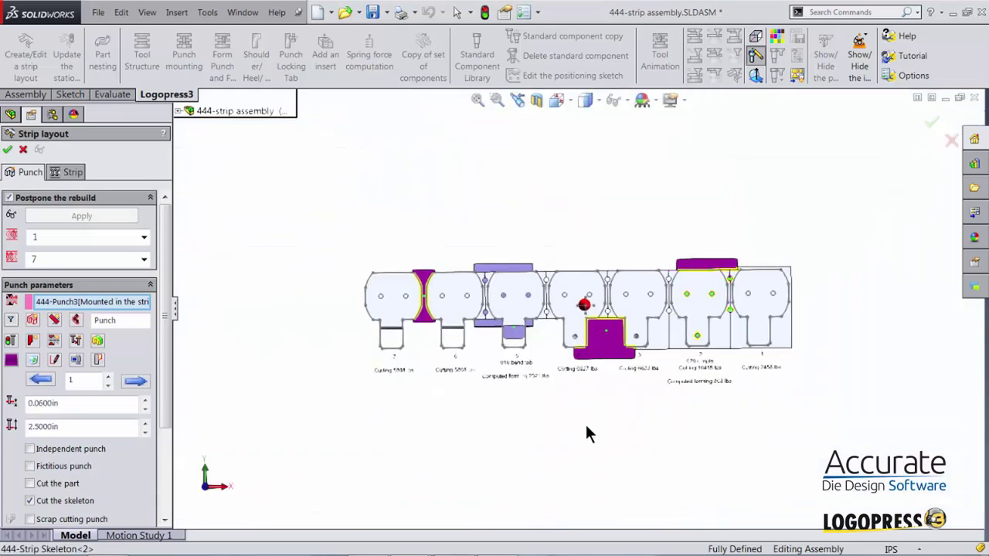
{"action": "left_click", "coordinate": [8, 150]}
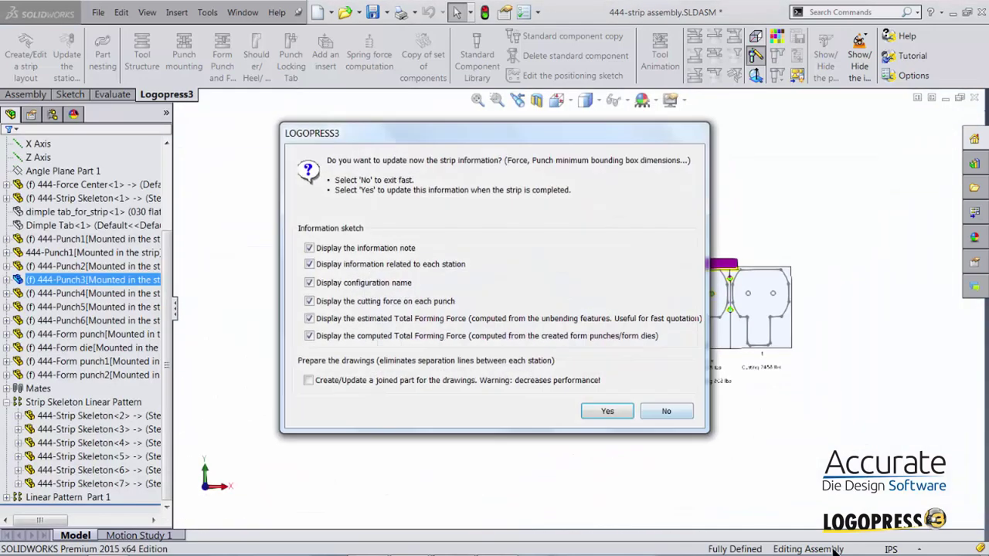
{"action": "left_click", "coordinate": [587, 409]}
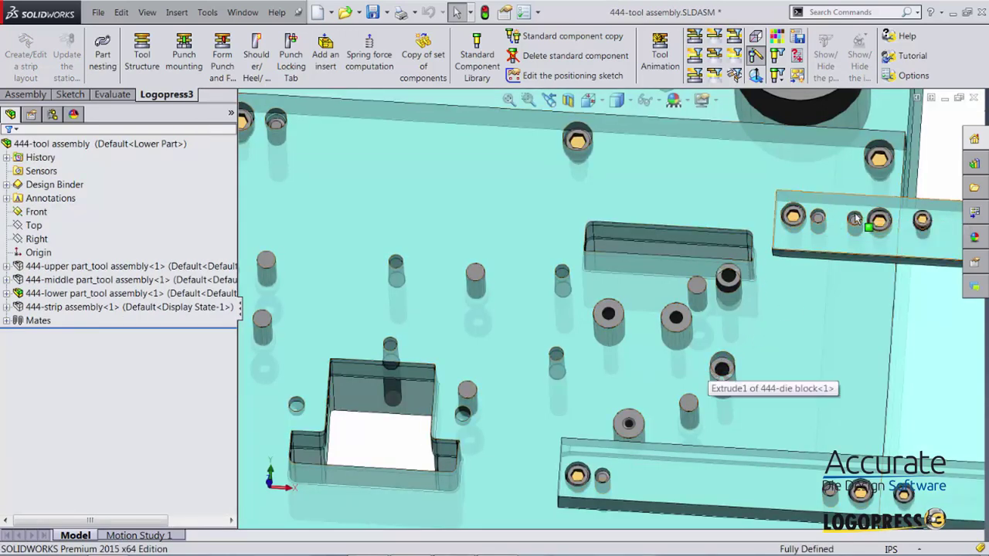
- Examine the round punch openings and button dies in the die block, with the strip displayed over the lower tool
{"action": "scroll", "coordinate": [872, 265], "scroll_direction": "up", "scroll_amount": 2}
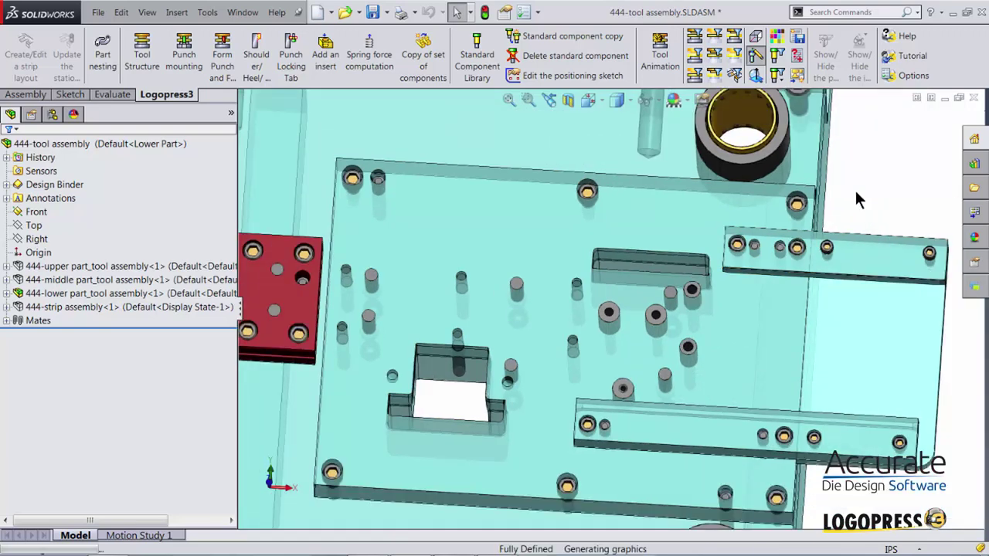
{"action": "scroll", "coordinate": [699, 292], "scroll_direction": "down", "scroll_amount": 5}
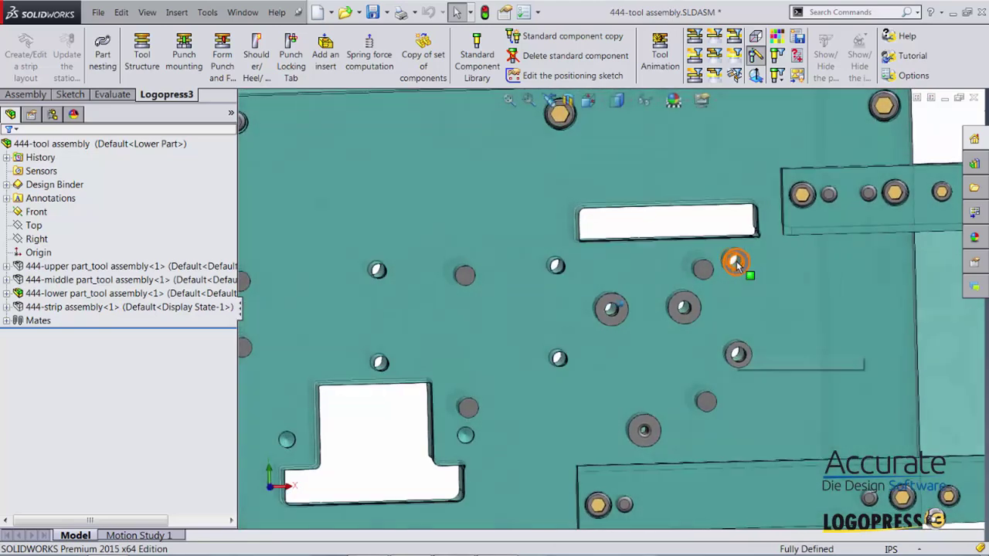
{"action": "left_click", "coordinate": [735, 76]}
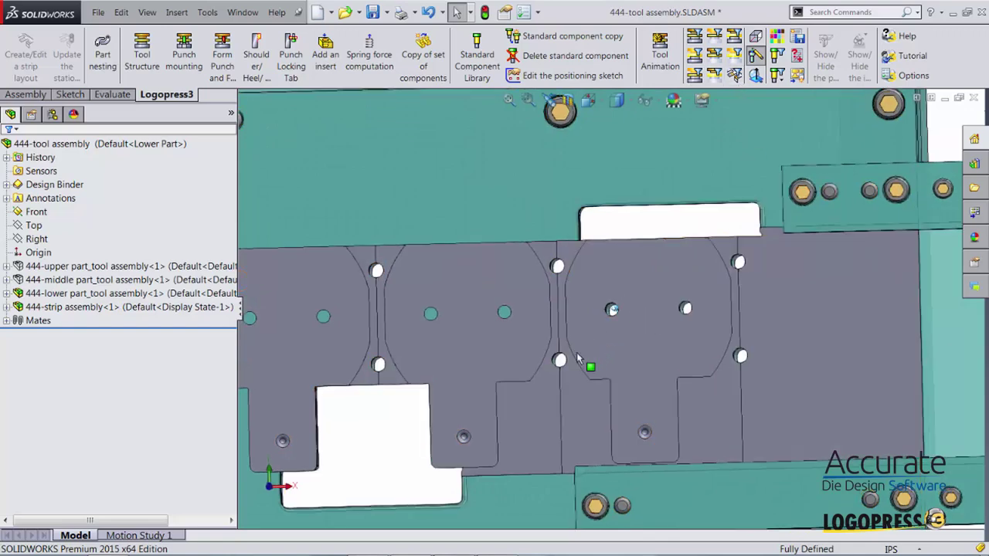
{"action": "middle_click_drag", "start_coordinate": [373, 374], "coordinate": [385, 368]}
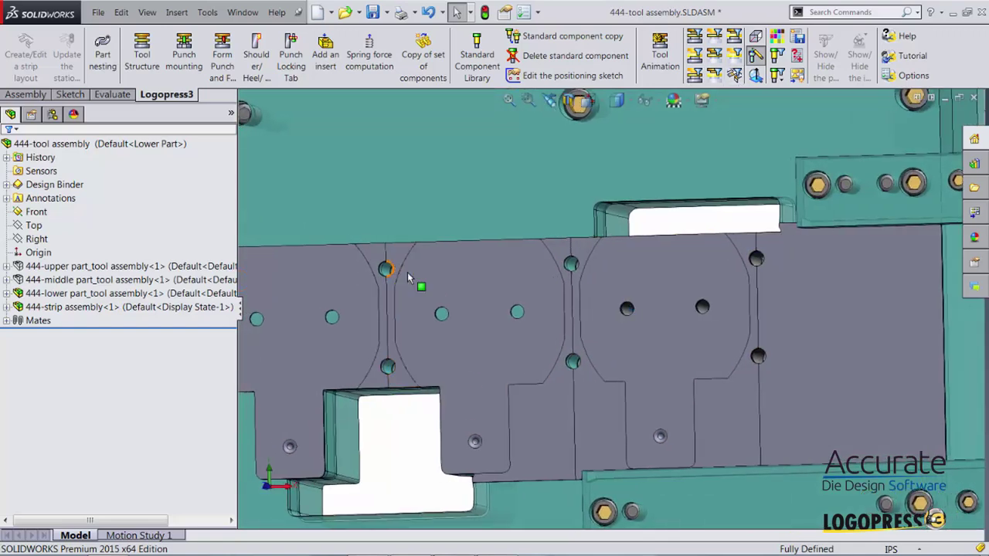
{"action": "scroll", "coordinate": [751, 190], "scroll_direction": "up", "scroll_amount": 1}
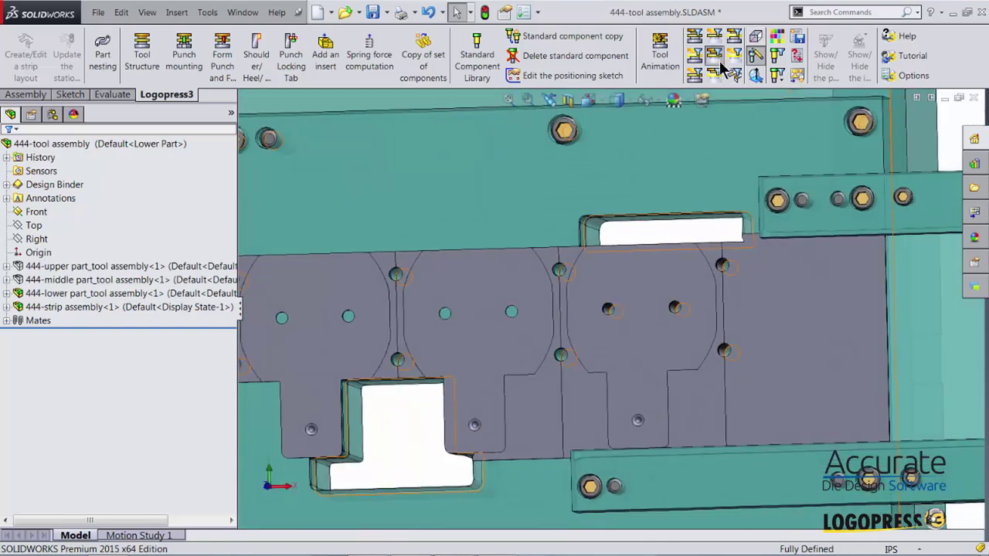
- Display the tool's middle and upper parts and examine the punches against the strip from above and below
{"action": "left_click", "coordinate": [718, 62]}
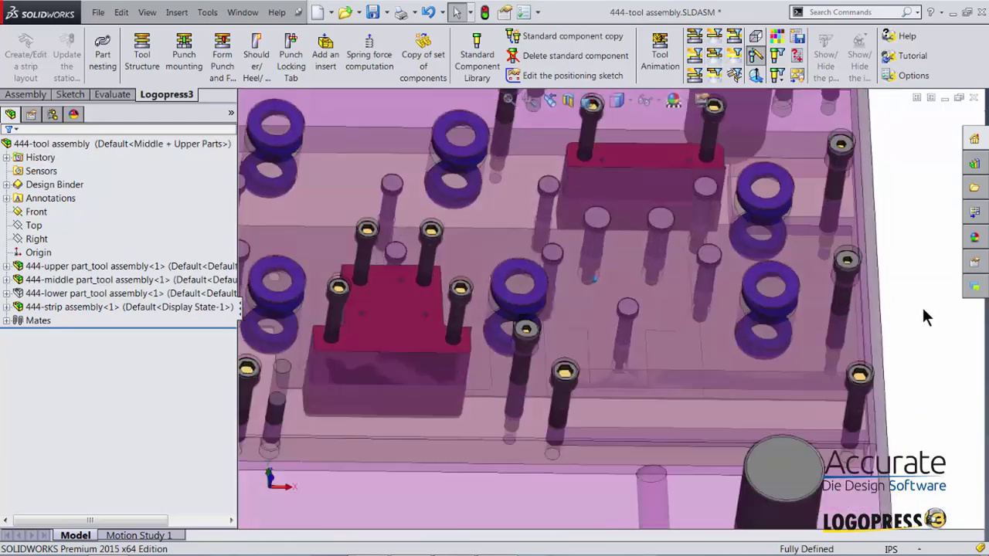
{"action": "middle_click_drag", "start_coordinate": [923, 309], "coordinate": [912, 317]}
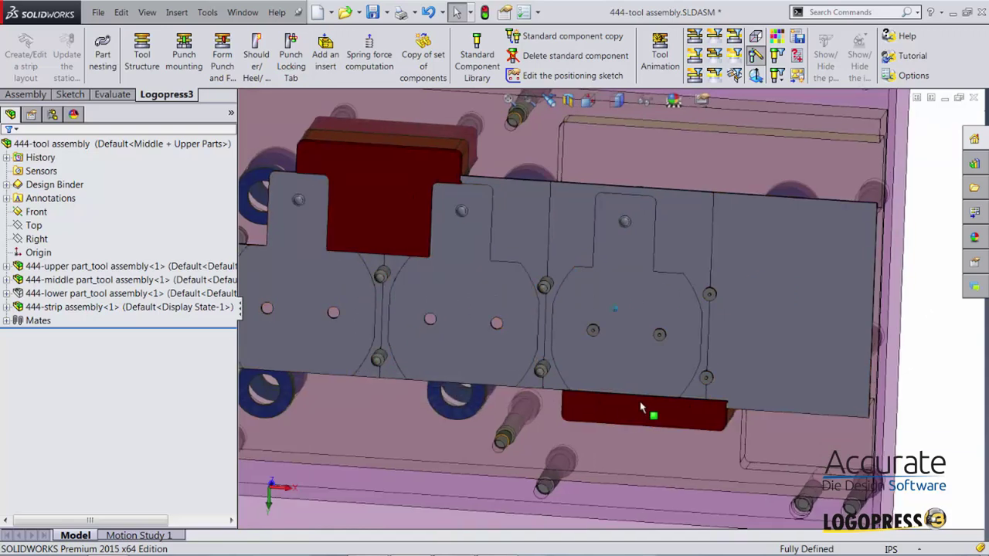
{"action": "middle_click_drag", "start_coordinate": [641, 402], "coordinate": [638, 386]}
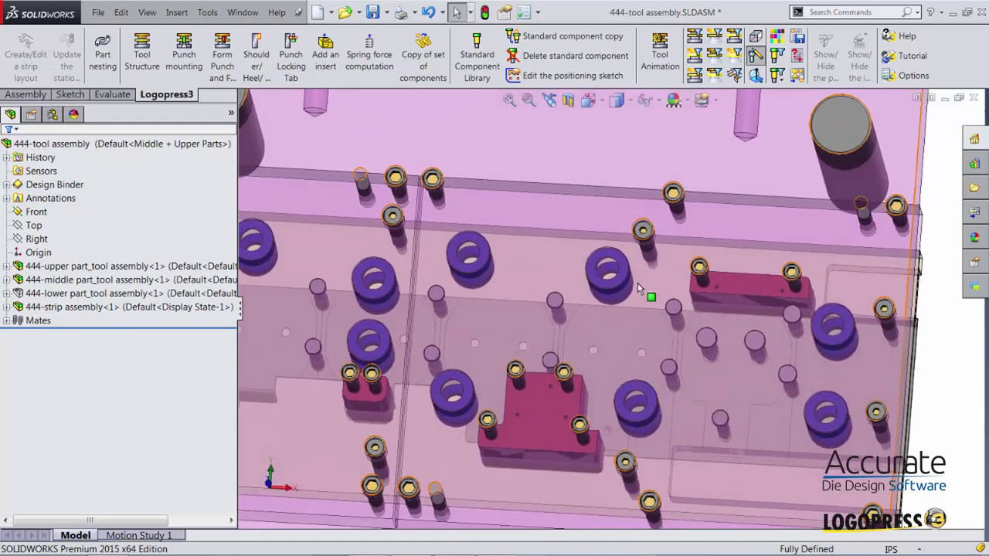
{"action": "middle_click_drag", "start_coordinate": [843, 342], "coordinate": [753, 266]}
- Select the stripper plate's strip-side face and view it square-on around the first punching stations
{"action": "left_click", "coordinate": [753, 250]}
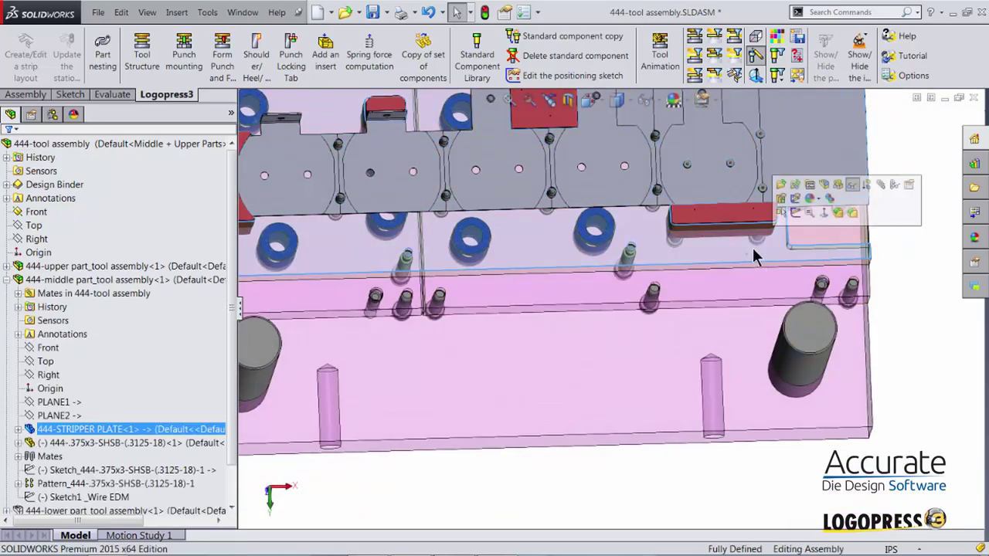
{"action": "key", "text": "ctrl+8"}
{"action": "scroll", "coordinate": [601, 298], "scroll_direction": "down", "scroll_amount": 2}
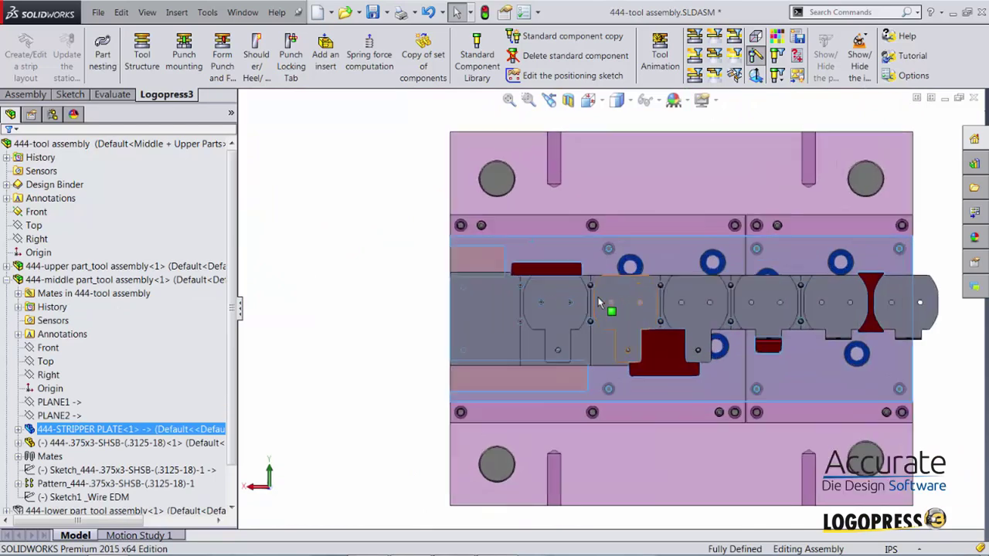
{"action": "scroll", "coordinate": [599, 301], "scroll_direction": "down", "scroll_amount": 2}
{"action": "scroll", "coordinate": [577, 352], "scroll_direction": "down", "scroll_amount": 8}
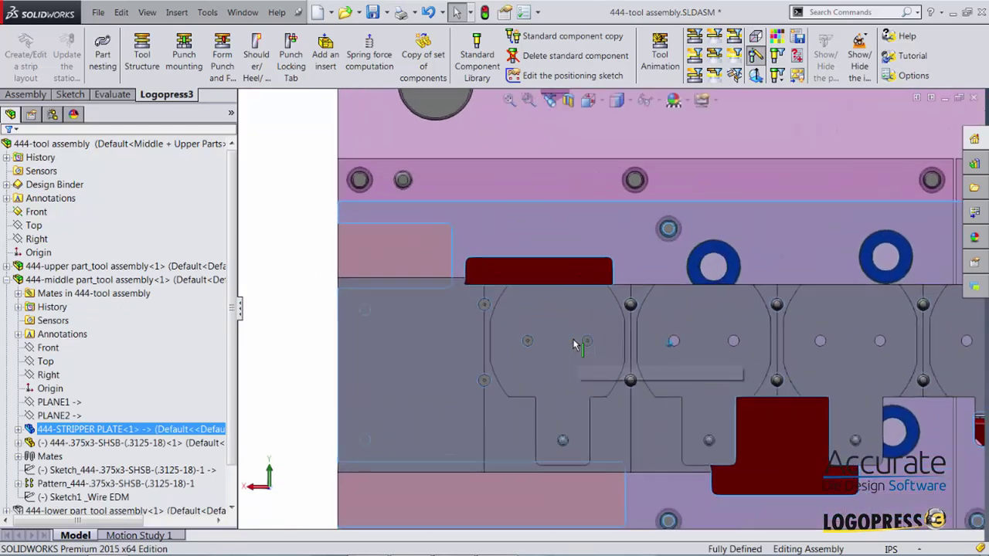
- Edit the positioning sketch of 444-Punch4's ejector pins and set the first pin's distance from the punch edge to .125 in
{"action": "scroll", "coordinate": [577, 329], "scroll_direction": "down", "scroll_amount": 3}
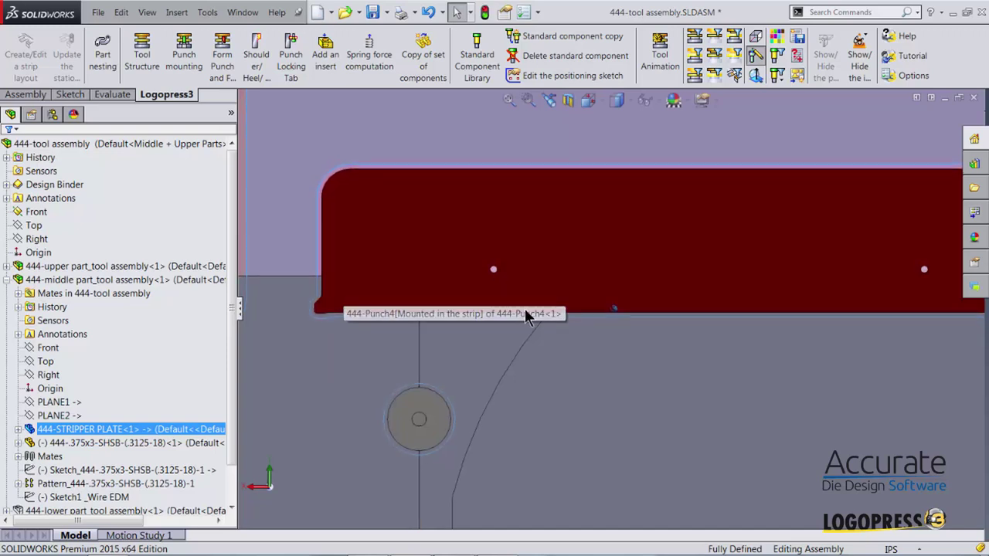
{"action": "scroll", "coordinate": [530, 313], "scroll_direction": "up", "scroll_amount": 2}
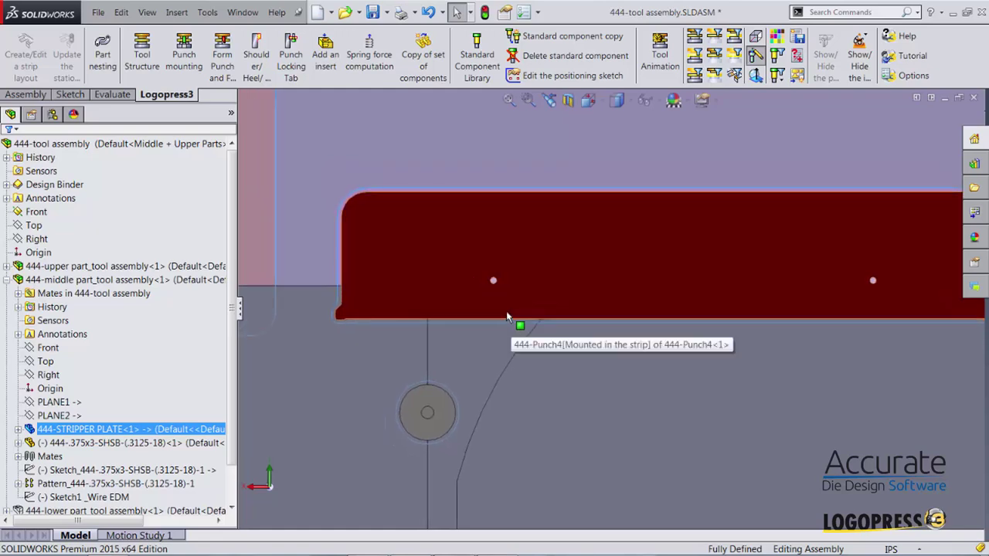
{"action": "scroll", "coordinate": [506, 310], "scroll_direction": "down", "scroll_amount": 3}
{"action": "scroll", "coordinate": [492, 336], "scroll_direction": "down", "scroll_amount": 2}
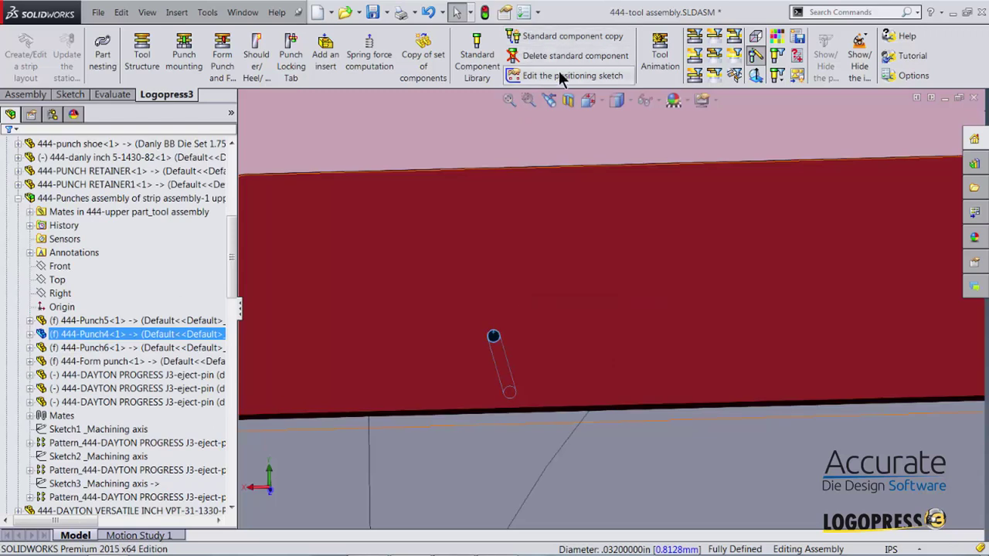
{"action": "left_click", "coordinate": [529, 77]}
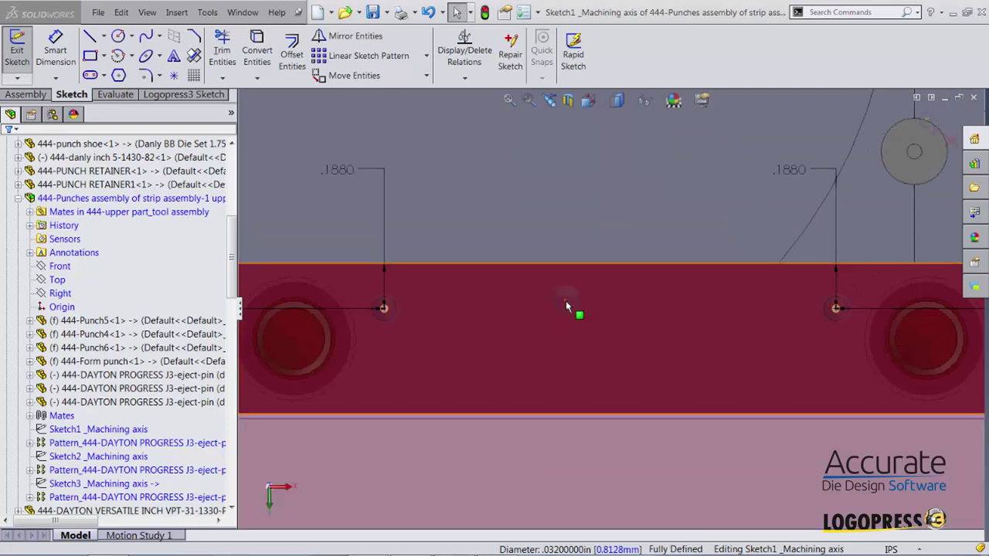
{"action": "double_click", "coordinate": [333, 174]}
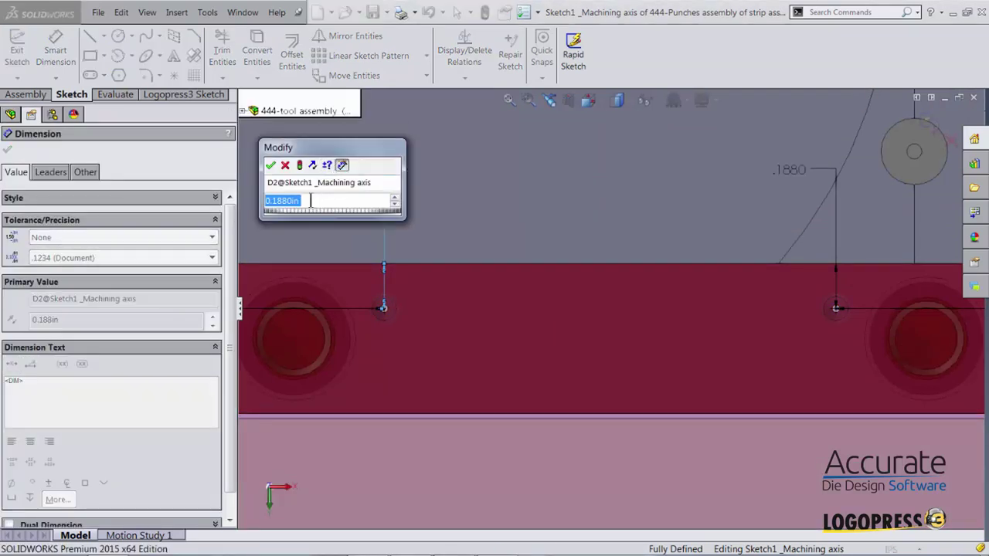
{"action": "type", "text": ".12"}
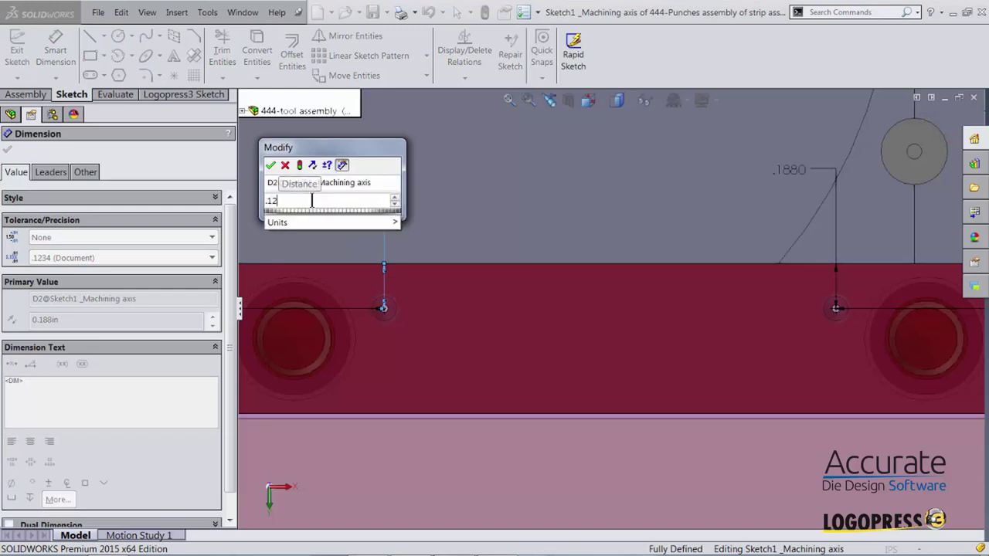
{"action": "type", "text": "5"}
{"action": "key", "text": "Return"}
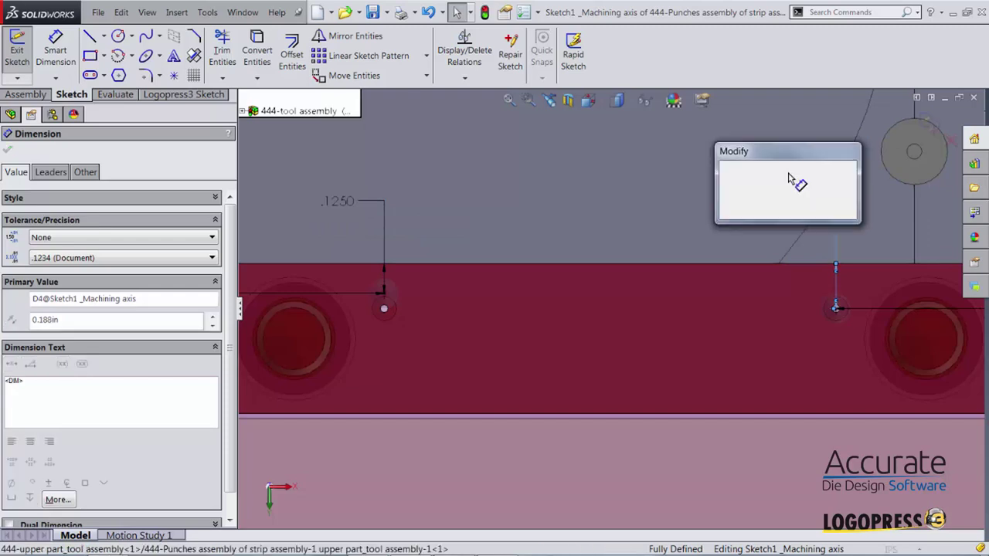
- Set the second ejector pin's edge distance to .125 in and exit the sketch back to the tool assembly
{"action": "type", "text": ".125"}
{"action": "key", "text": "Return"}
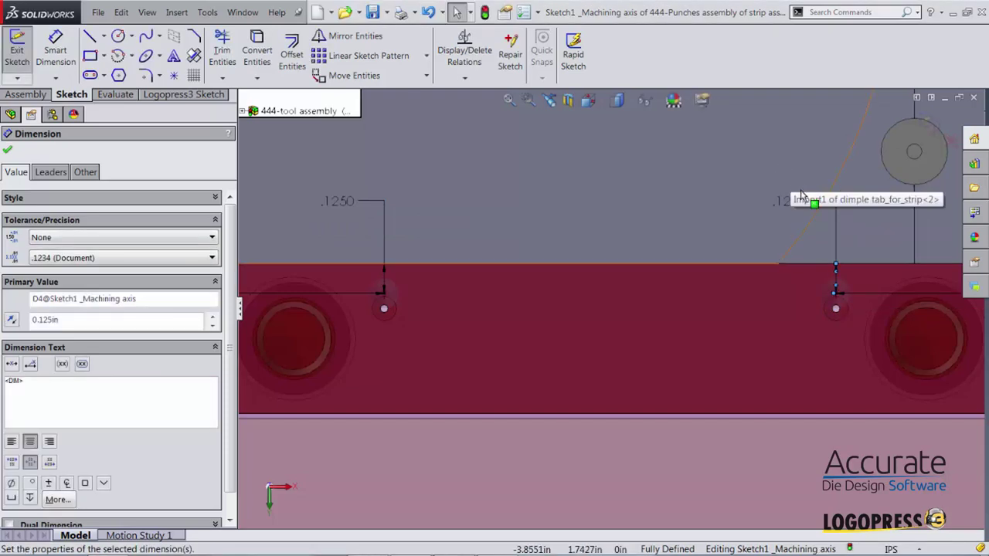
{"action": "left_click", "coordinate": [929, 124]}
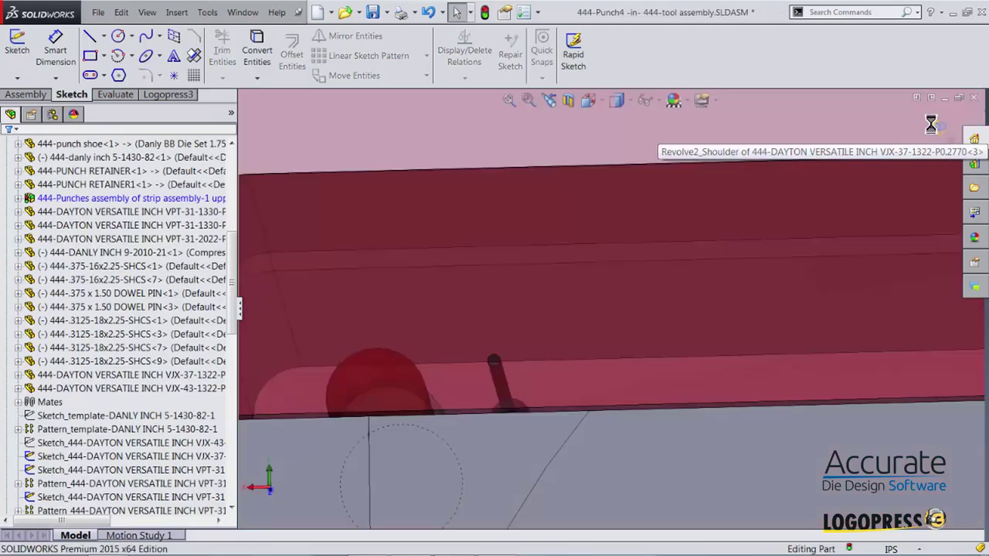
{"action": "left_click", "coordinate": [933, 126]}
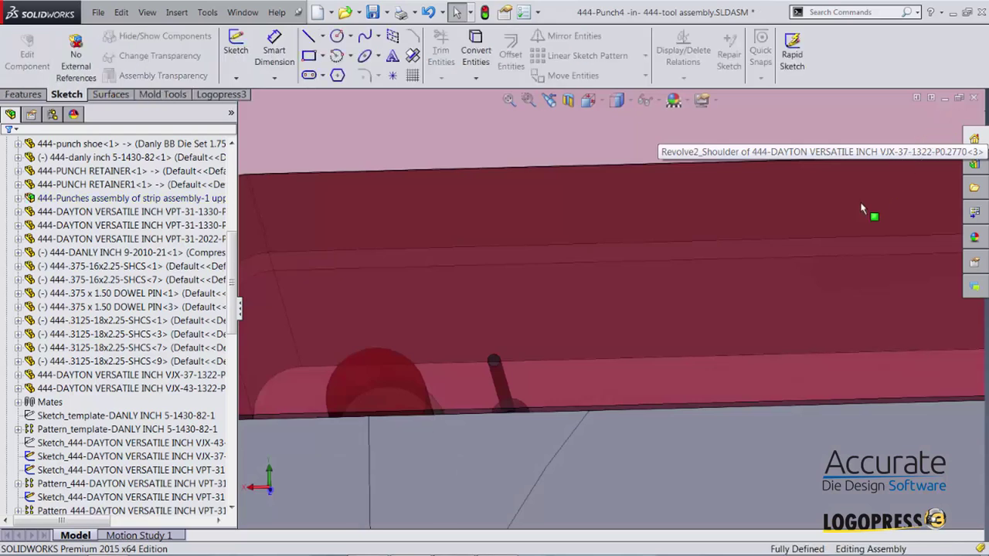
- Select 444-Punch4's cutting face and view it square-on to check the repositioned ejector pin hole
{"action": "scroll", "coordinate": [747, 307], "scroll_direction": "up", "scroll_amount": 2}
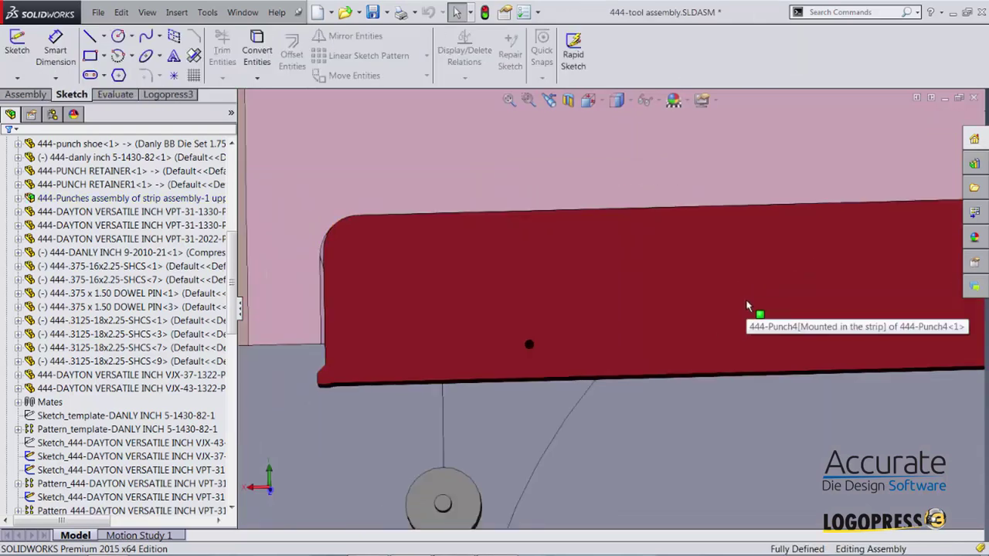
{"action": "left_click", "coordinate": [630, 308]}
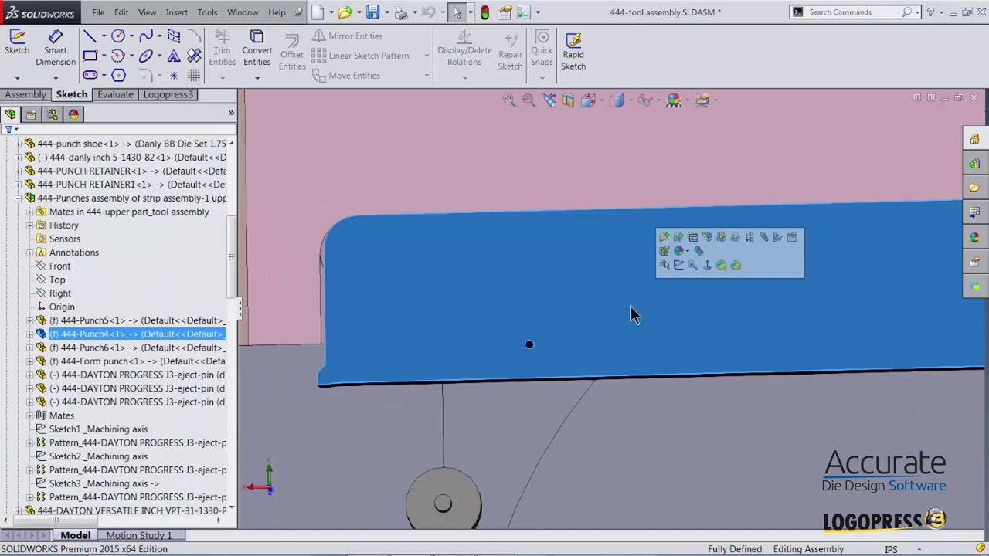
{"action": "left_click", "coordinate": [151, 95]}
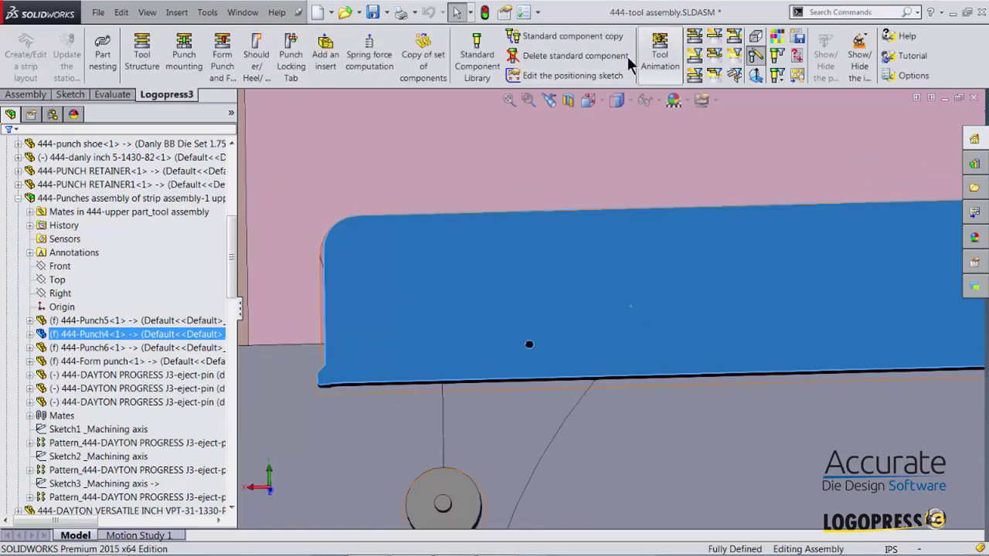
{"action": "left_click", "coordinate": [755, 75]}
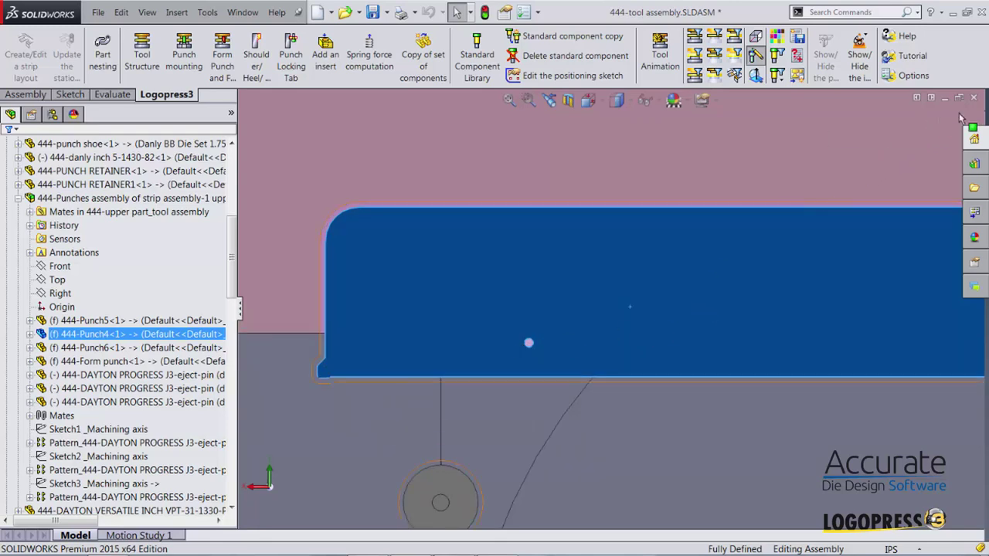
- Examine the notching punches, ejector pin holes and pilots against the strip from several angles
{"action": "scroll", "coordinate": [928, 146], "scroll_direction": "up", "scroll_amount": 6}
{"action": "middle_click_drag", "start_coordinate": [928, 147], "coordinate": [917, 156]}
{"action": "left_click", "coordinate": [758, 164]}
{"action": "middle_click_drag", "start_coordinate": [738, 167], "coordinate": [734, 178]}
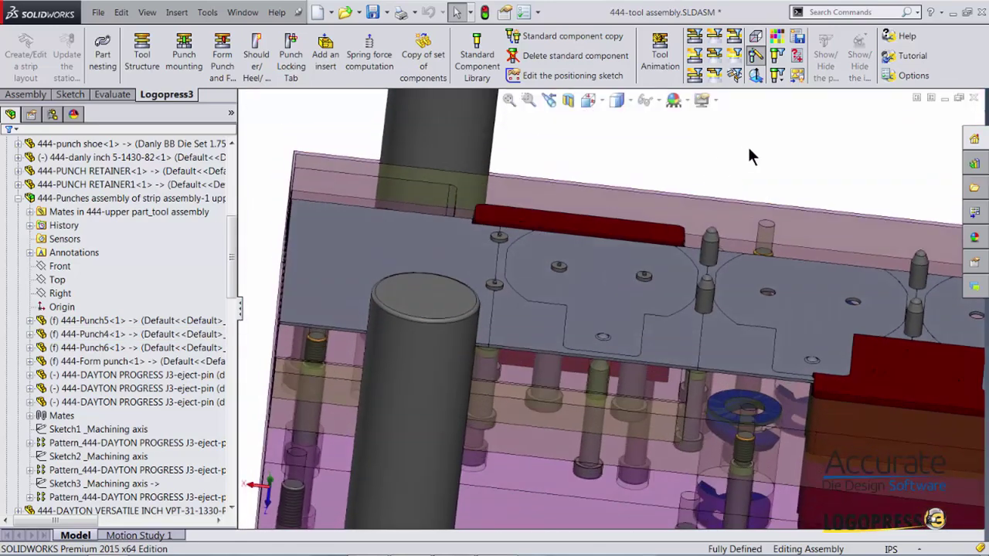
{"action": "middle_click_drag", "start_coordinate": [798, 220], "coordinate": [821, 286]}
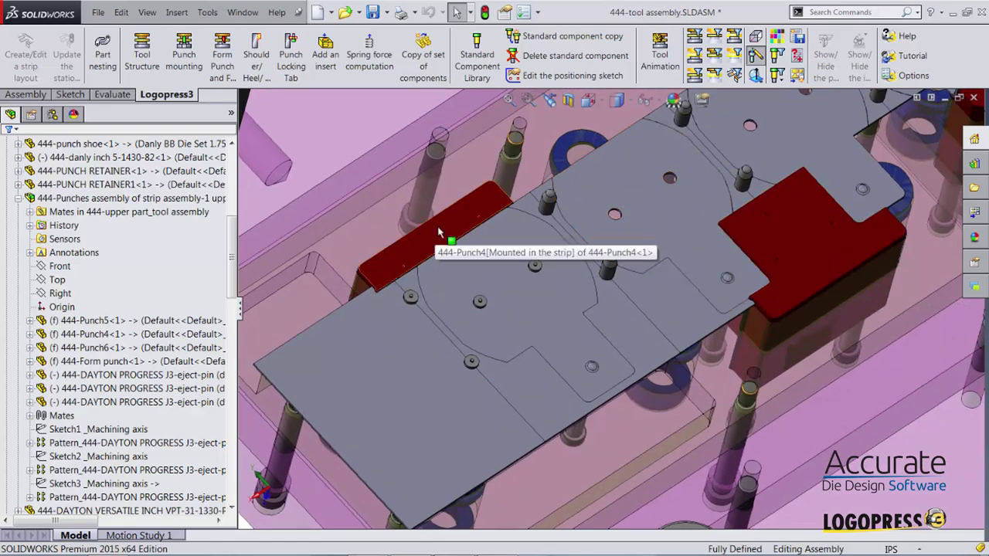
{"action": "middle_click_drag", "start_coordinate": [656, 375], "coordinate": [716, 310]}
{"action": "scroll", "coordinate": [420, 324], "scroll_direction": "up", "scroll_amount": 2}
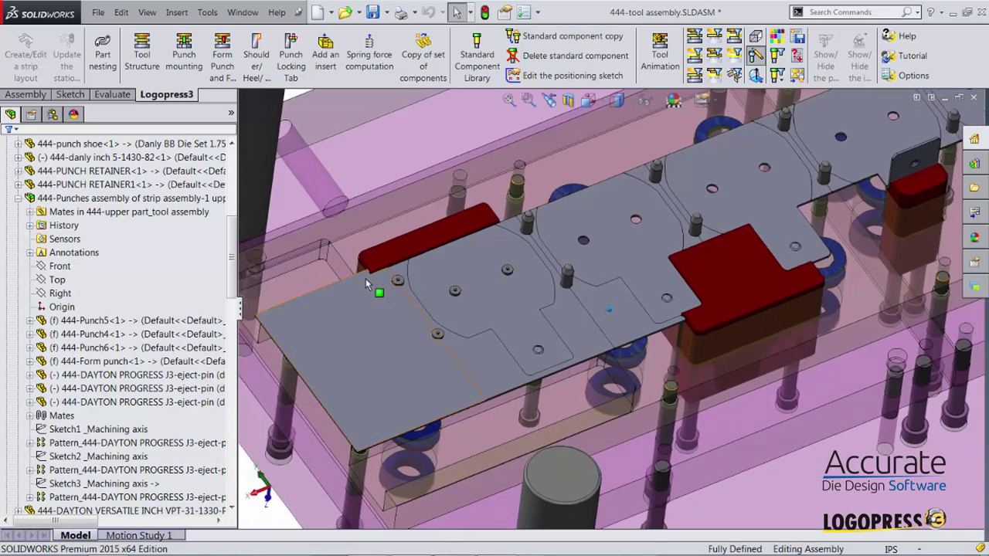
- Collapse the feature tree and open 444-strip assembly in its own window
{"action": "right_click", "coordinate": [177, 261]}
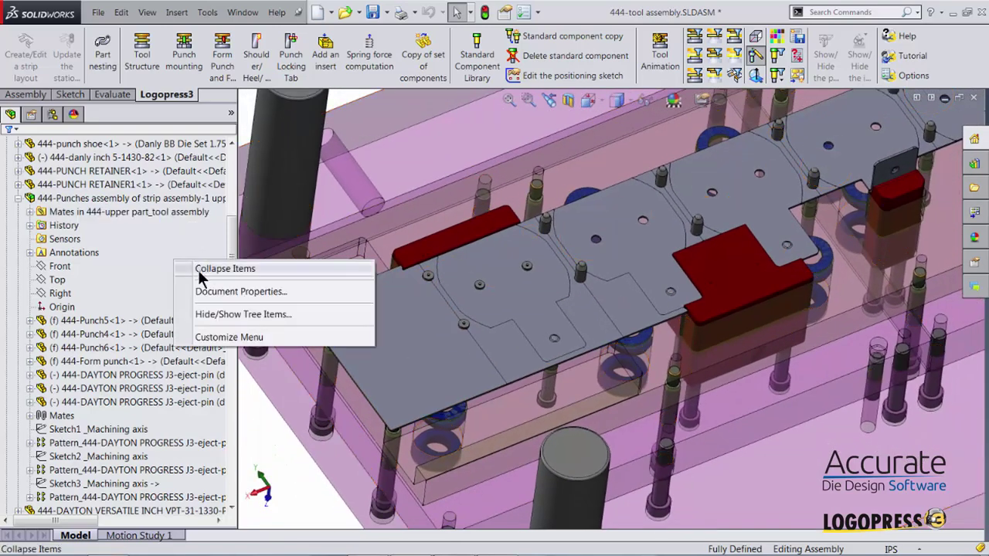
{"action": "left_click", "coordinate": [201, 270]}
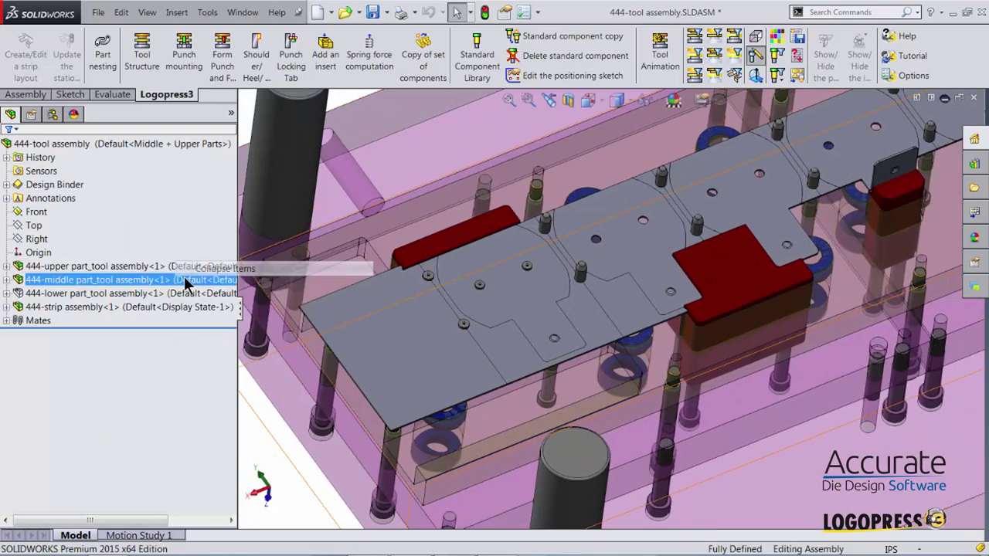
{"action": "left_click", "coordinate": [42, 307]}
{"action": "left_click", "coordinate": [56, 282]}
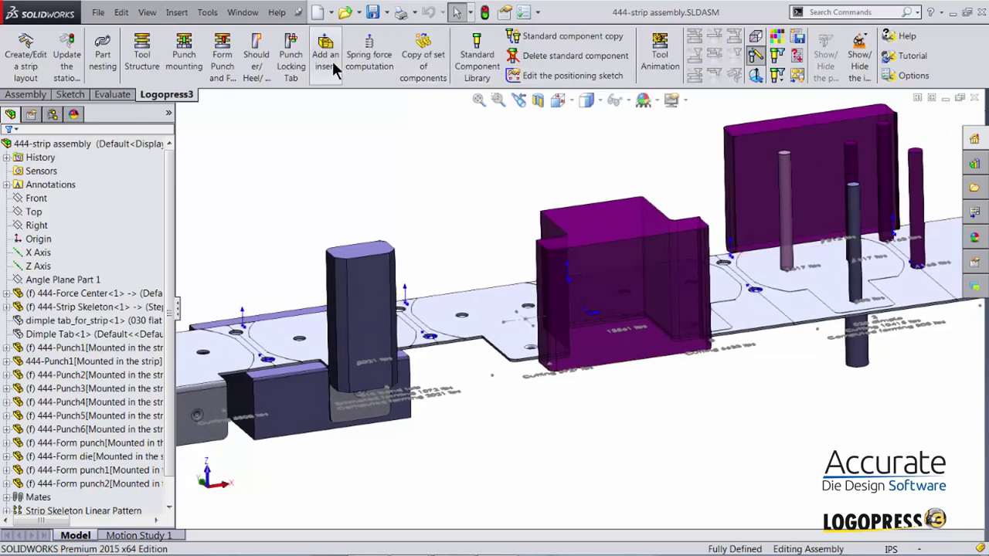
- Add a Heel with fillet_Inch to the outer face of 444-Punch5, 0.3125 in wide and 0.25 in high with 0.03125 in fillets
{"action": "left_click", "coordinate": [247, 68]}
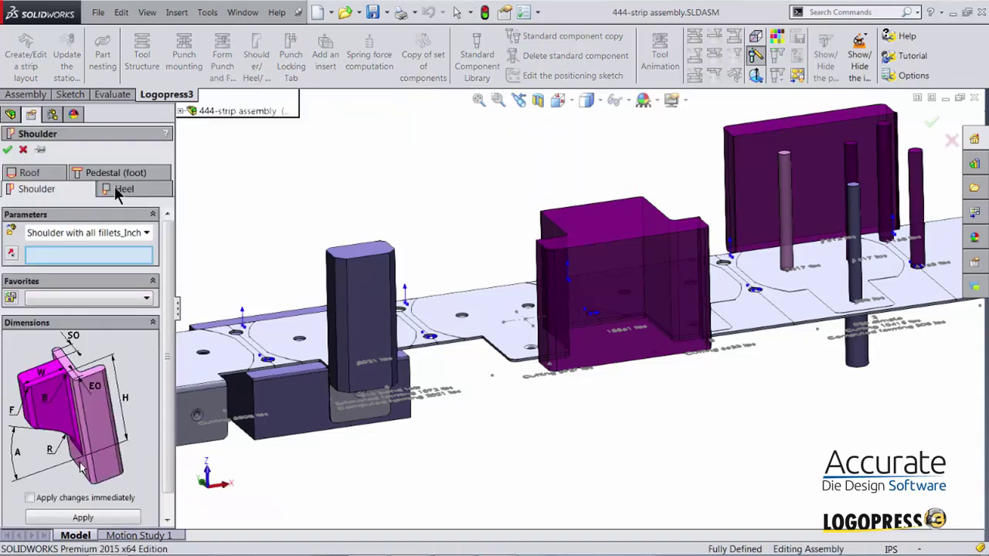
{"action": "left_click", "coordinate": [115, 193]}
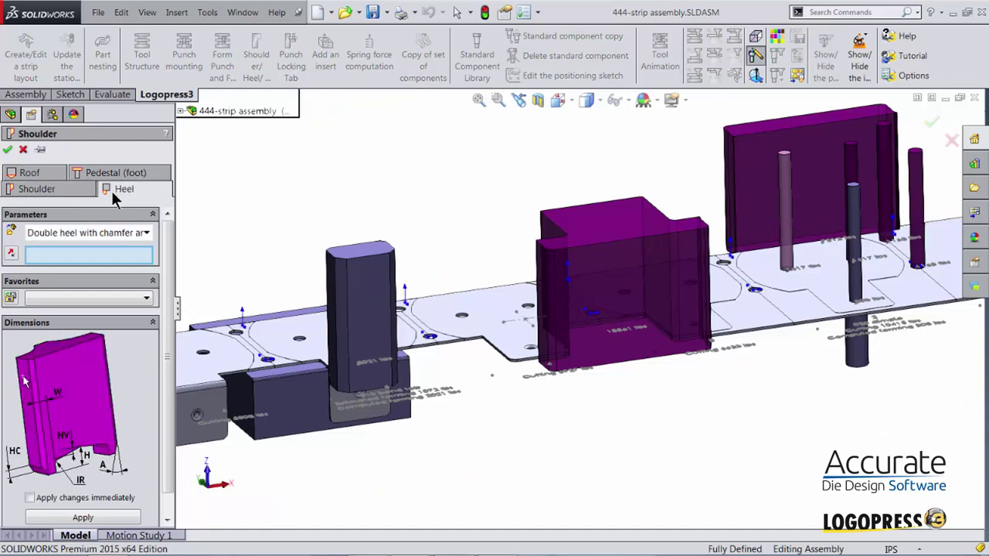
{"action": "left_click", "coordinate": [152, 237]}
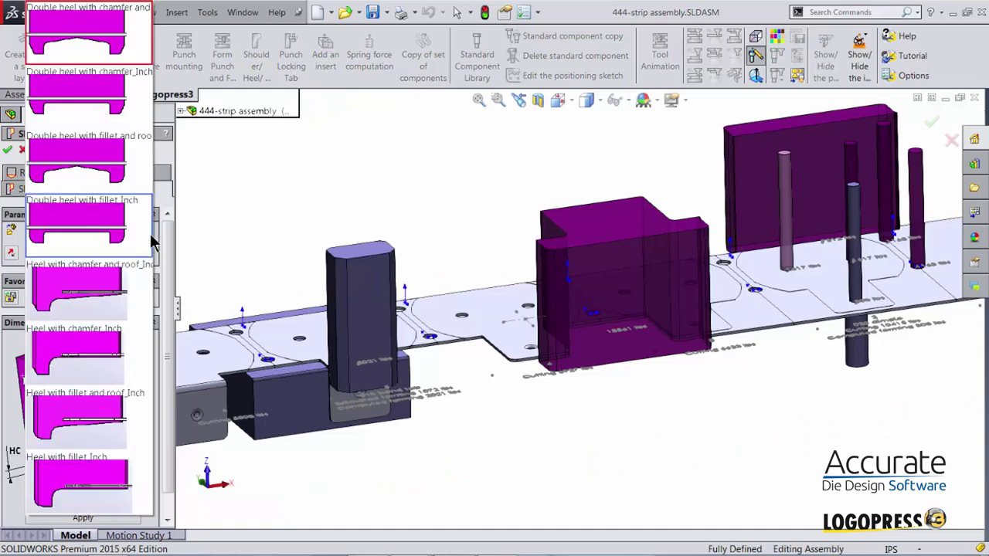
{"action": "left_click", "coordinate": [121, 500]}
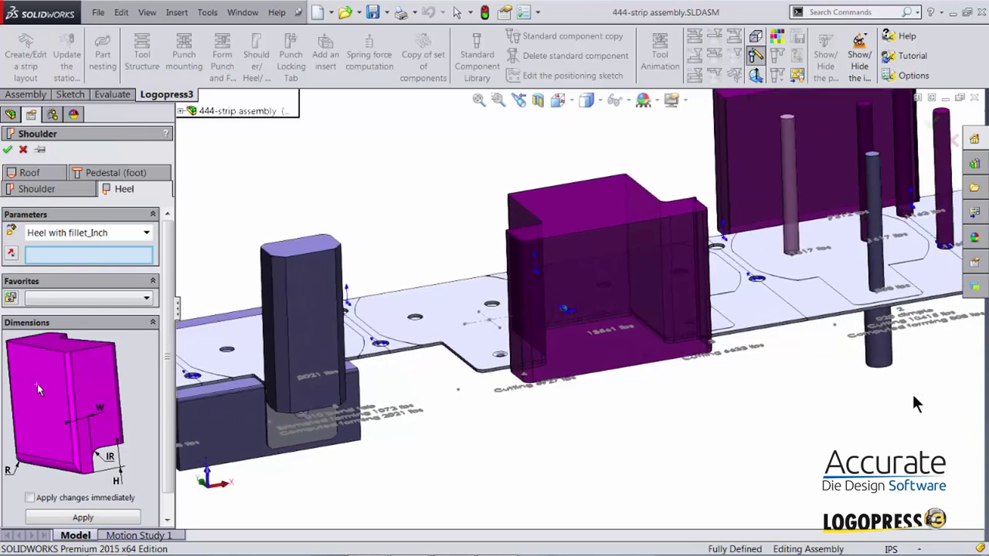
{"action": "left_click", "coordinate": [594, 350]}
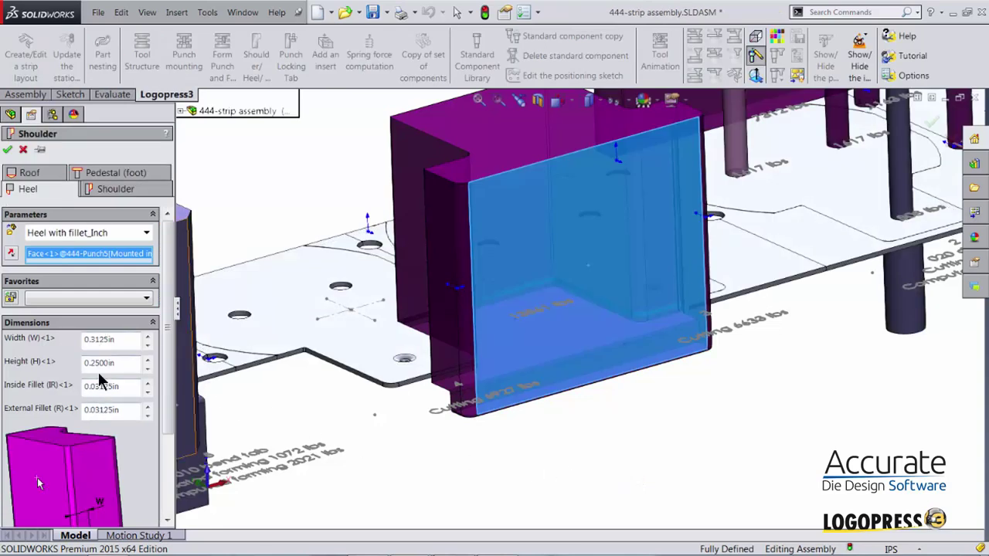
{"action": "left_click", "coordinate": [8, 150]}
- Add the same Heel with fillet_Inch to the outer face of 444-Punch4, 0.3125 in wide and 0.25 in high, and finish the command
{"action": "scroll", "coordinate": [689, 415], "scroll_direction": "up", "scroll_amount": 5}
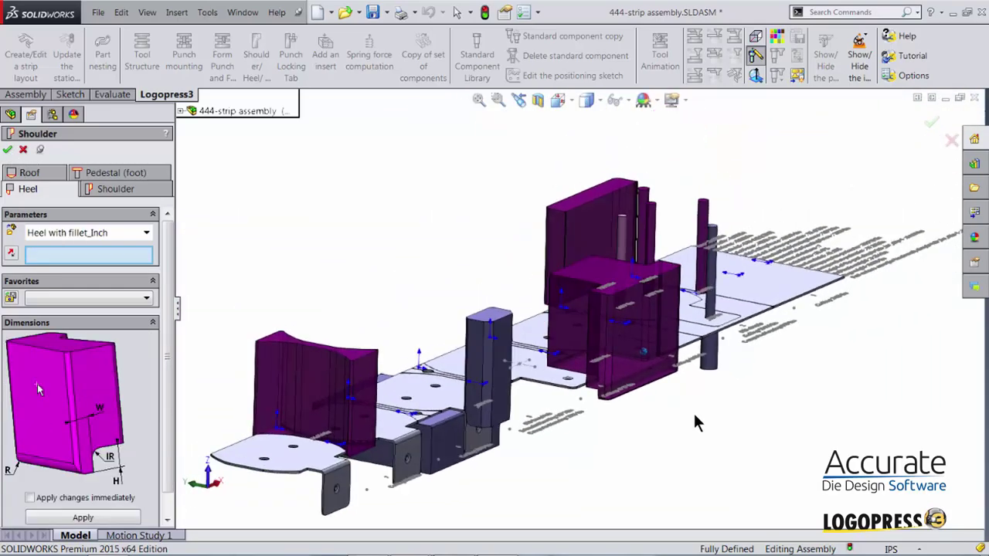
{"action": "middle_click_drag", "start_coordinate": [693, 413], "coordinate": [697, 413]}
{"action": "scroll", "coordinate": [525, 324], "scroll_direction": "down", "scroll_amount": 3}
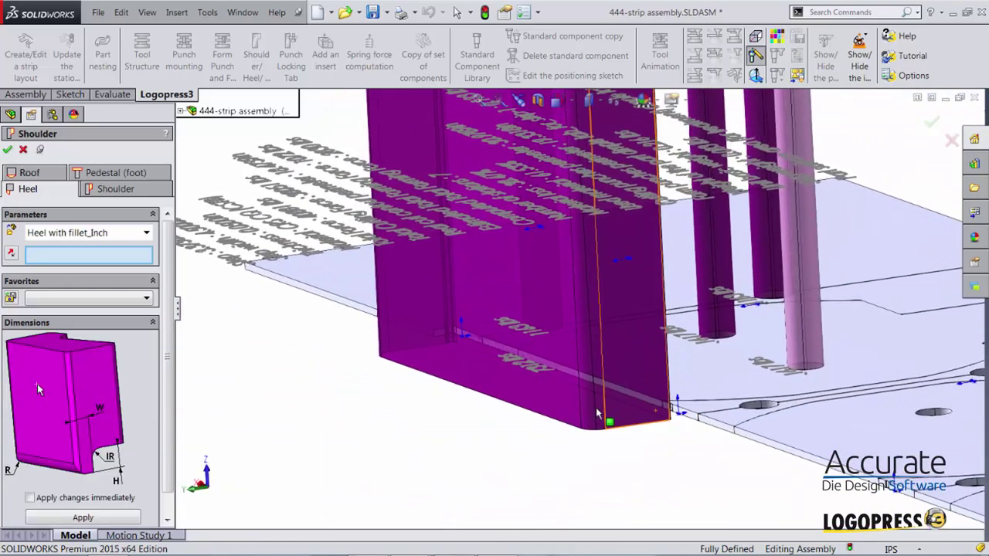
{"action": "left_click", "coordinate": [483, 367]}
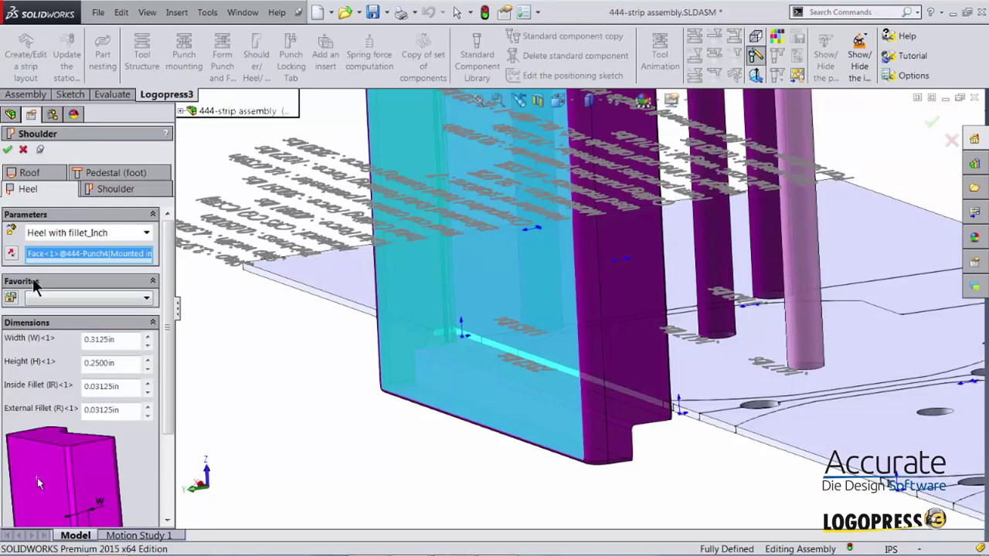
{"action": "left_click", "coordinate": [8, 150]}
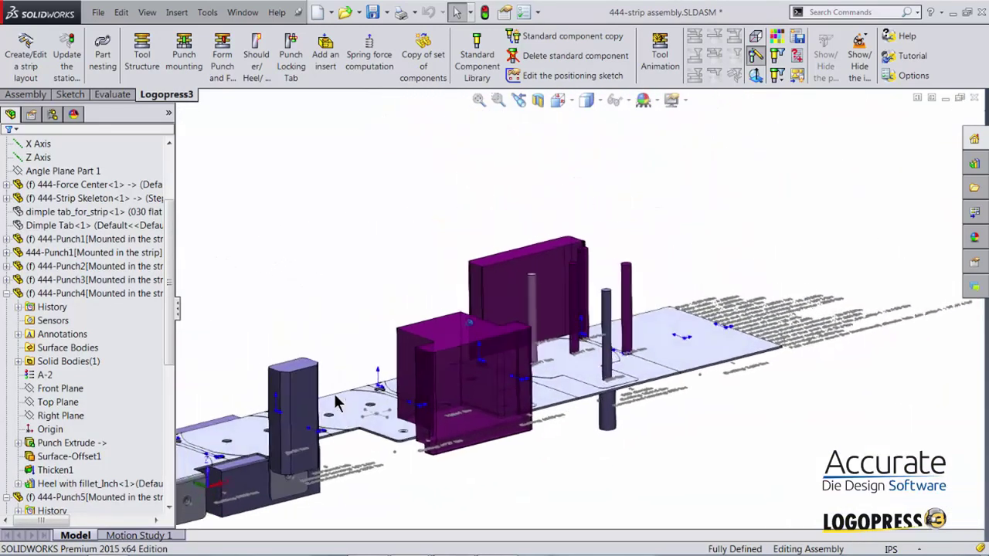
- Show the strip assembly in the Front view and save it
{"action": "right_click_drag", "start_coordinate": [312, 225], "coordinate": [331, 293]}
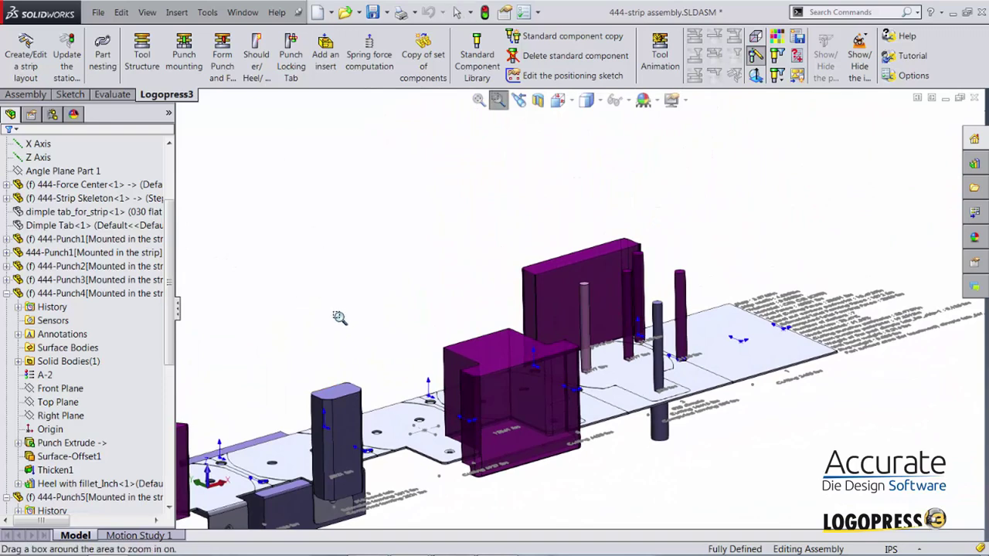
{"action": "key", "text": "Escape"}
{"action": "right_click_drag", "start_coordinate": [332, 245], "coordinate": [332, 295]}
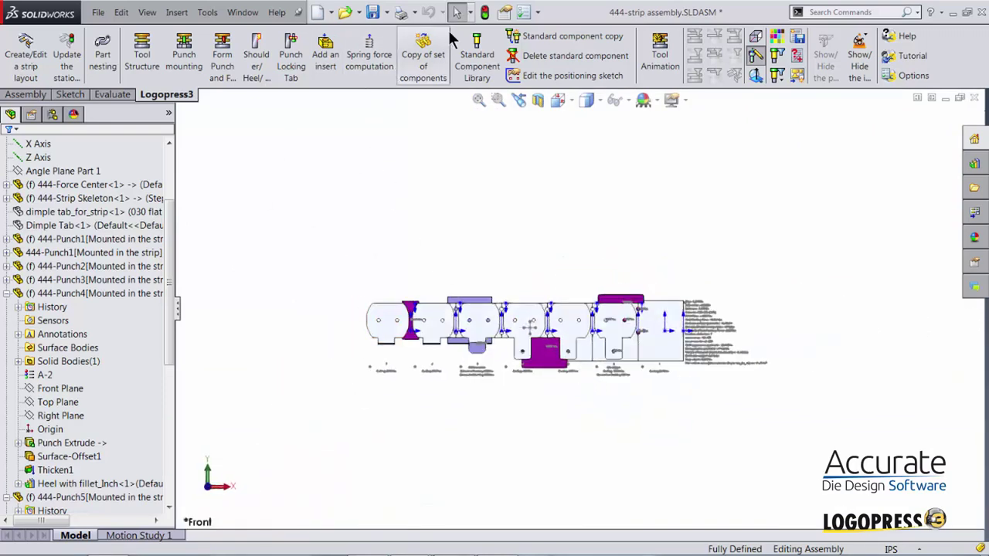
{"action": "left_click", "coordinate": [374, 16]}
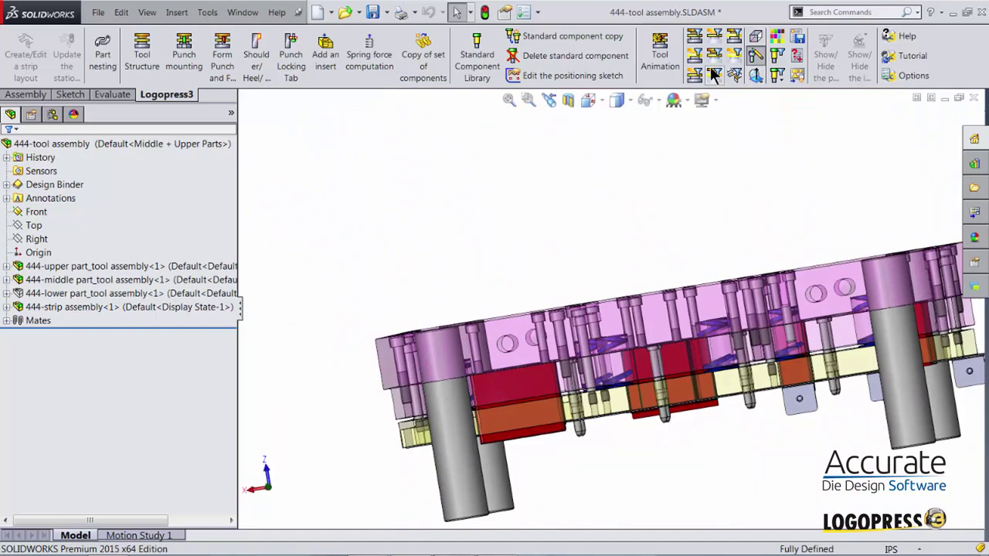
- Display the tool assembly's lower part, open the die block as its own part, and examine the 444-Punch4 opening
{"action": "left_click", "coordinate": [695, 55]}
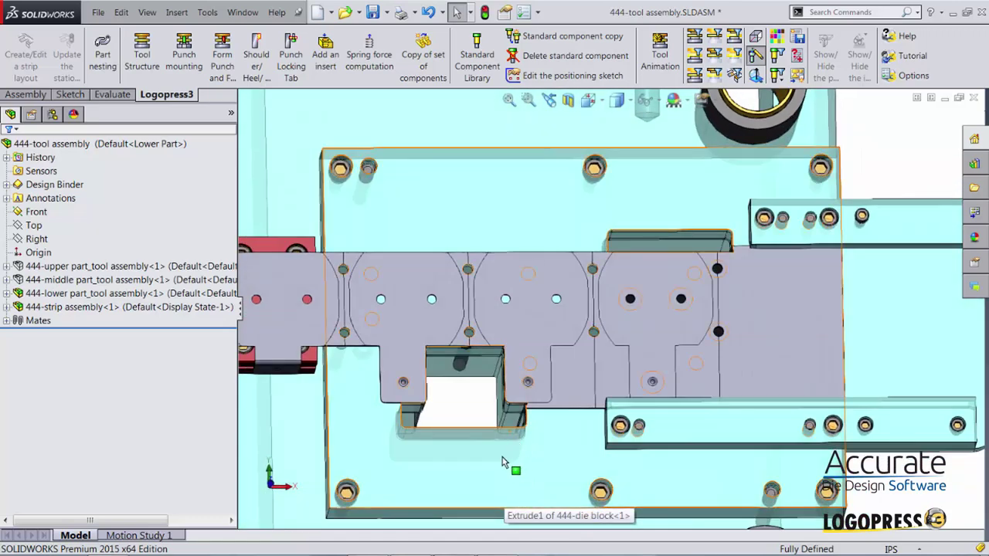
{"action": "left_click", "coordinate": [502, 461]}
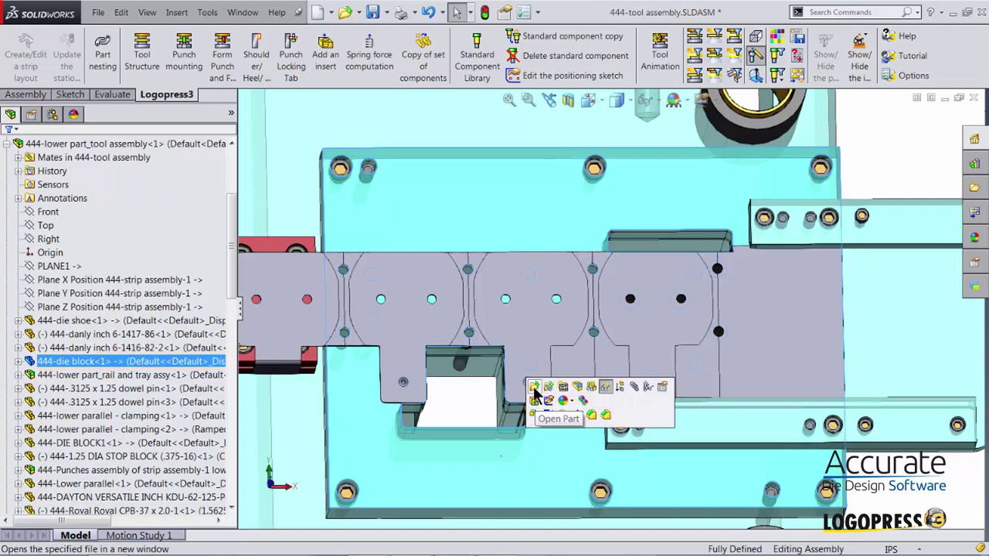
{"action": "left_click", "coordinate": [535, 393]}
{"action": "scroll", "coordinate": [444, 457], "scroll_direction": "down", "scroll_amount": 3}
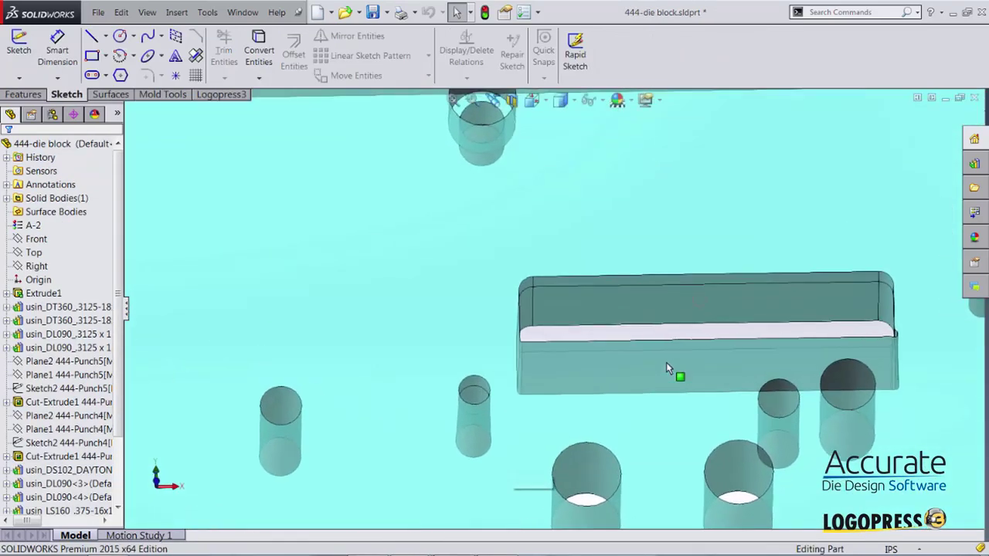
- Open the sketch behind the die block's 444-Punch4 cut for editing and view it straight on
{"action": "left_click", "coordinate": [615, 273]}
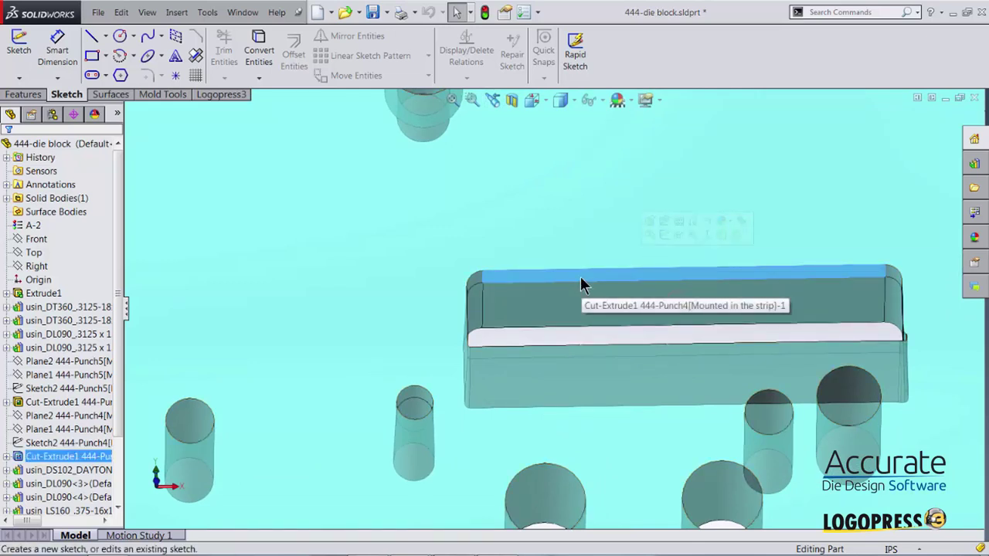
{"action": "left_click", "coordinate": [664, 224]}
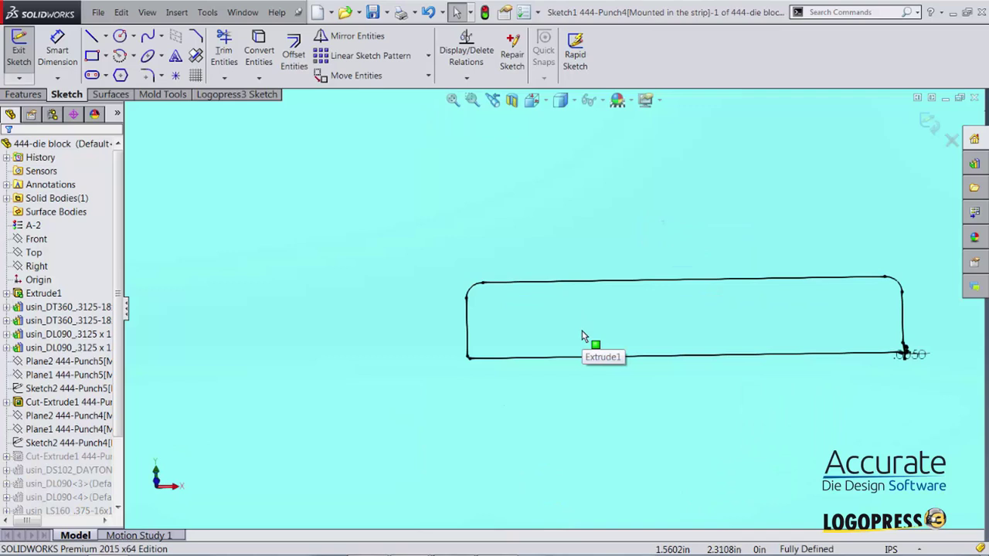
{"action": "left_click", "coordinate": [257, 96]}
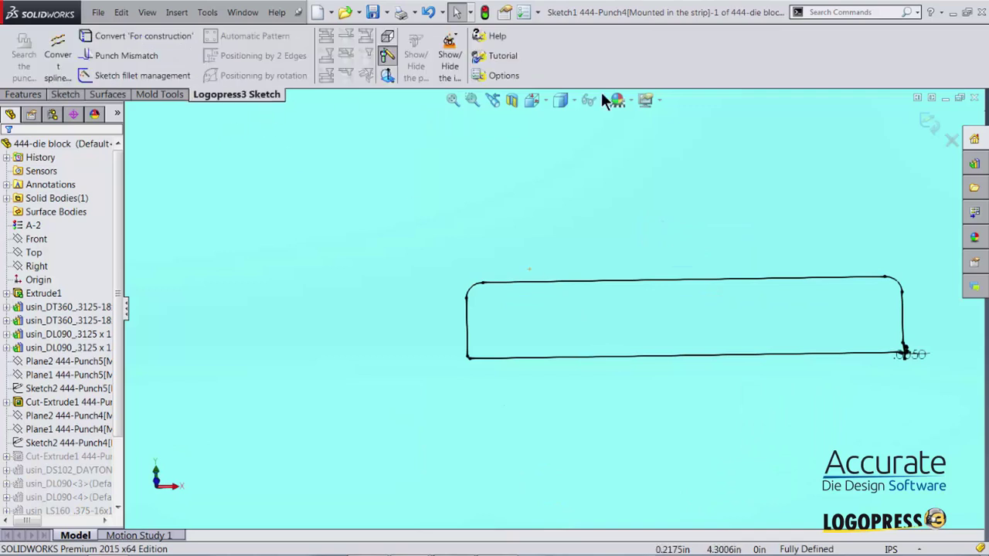
{"action": "left_click", "coordinate": [388, 74]}
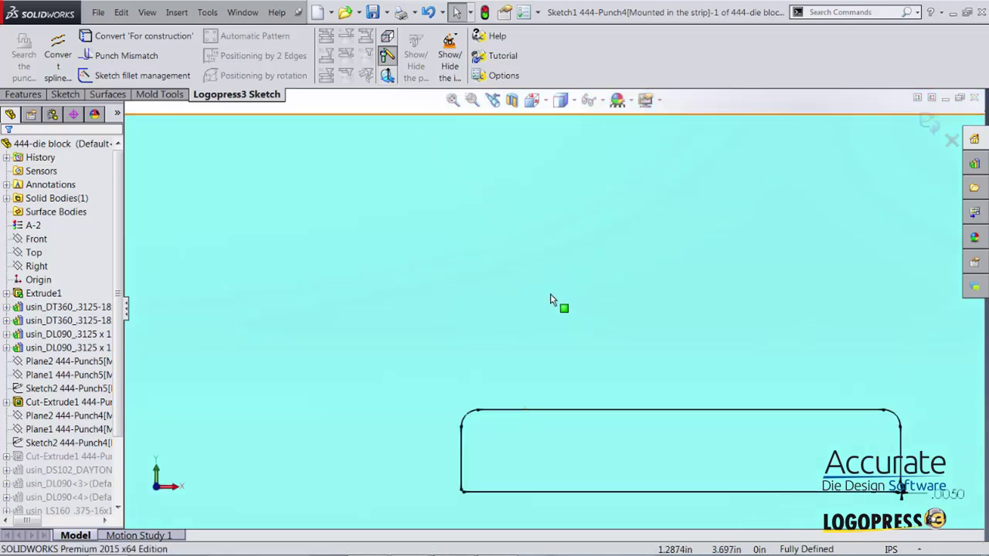
{"action": "key", "text": "f"}
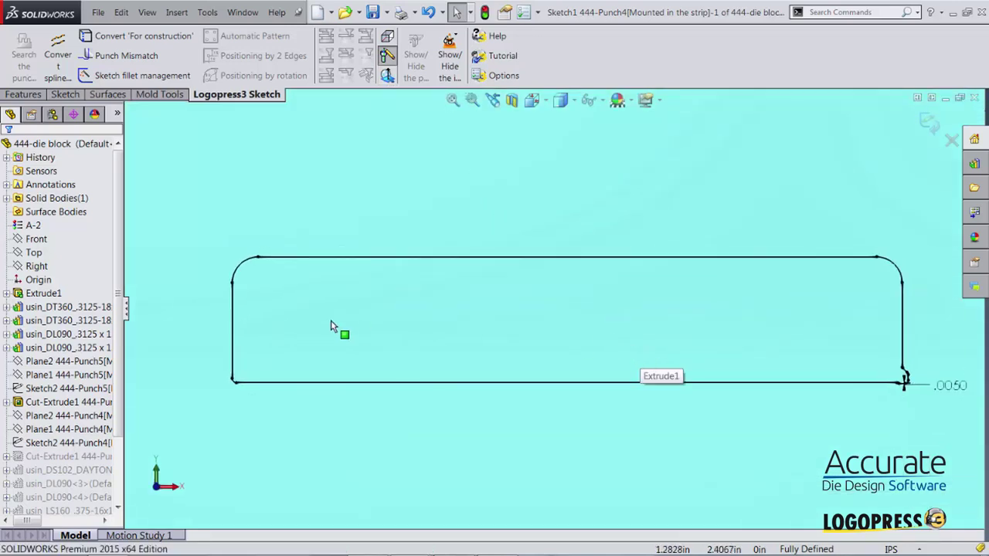
- Offset the opening's two side lines, two upper corner arcs and upper line inward by 0.004 in, without chain selection
{"action": "left_click", "coordinate": [232, 298]}
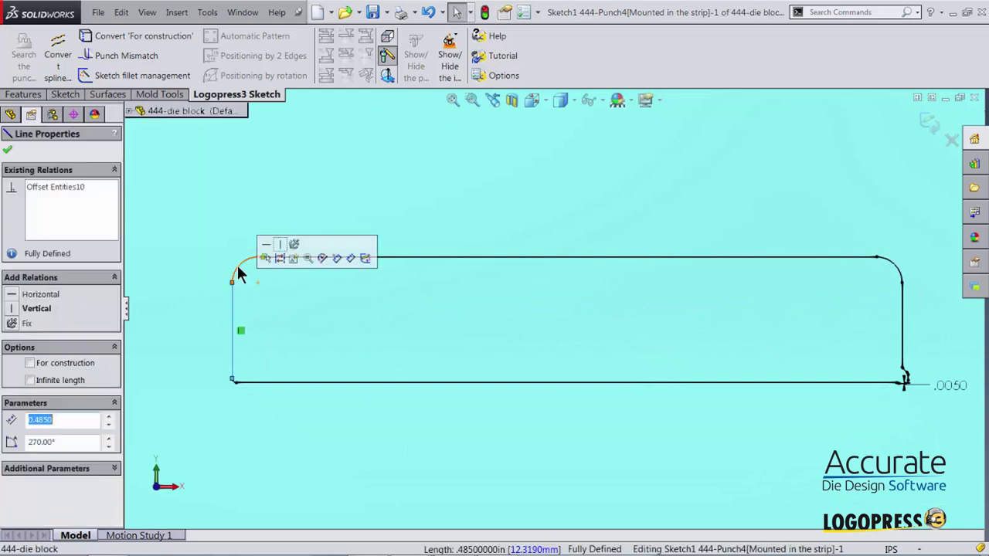
{"action": "left_click", "coordinate": [239, 275], "text": "ctrl"}
{"action": "left_click", "coordinate": [795, 259], "text": "ctrl"}
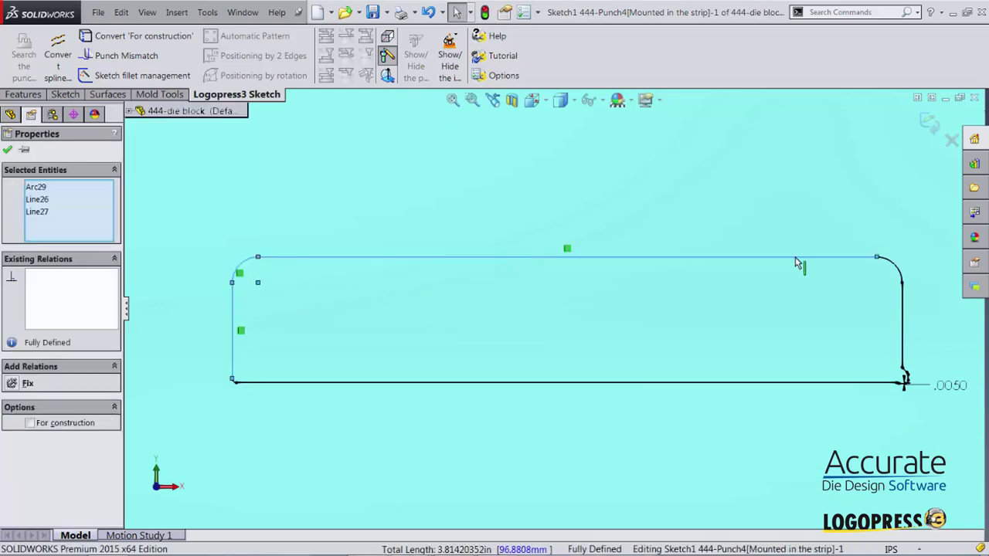
{"action": "left_click", "coordinate": [890, 265], "text": "ctrl"}
{"action": "left_click", "coordinate": [902, 309], "text": "ctrl"}
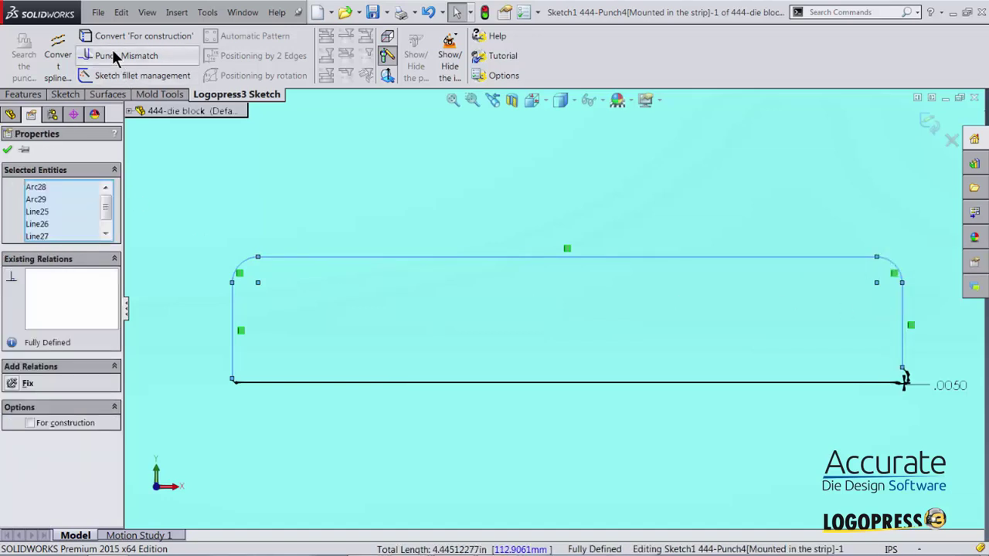
{"action": "left_click", "coordinate": [65, 95]}
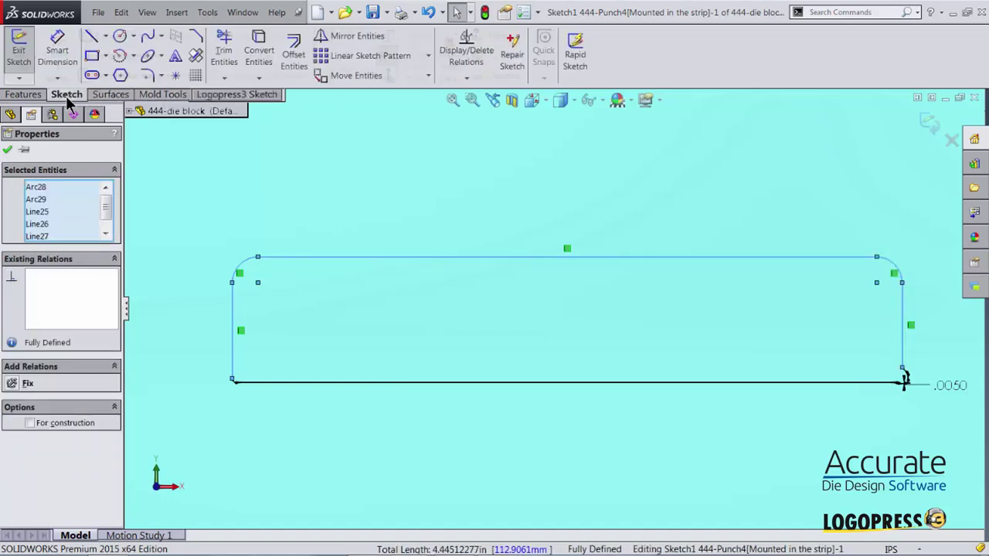
{"action": "left_click", "coordinate": [276, 64]}
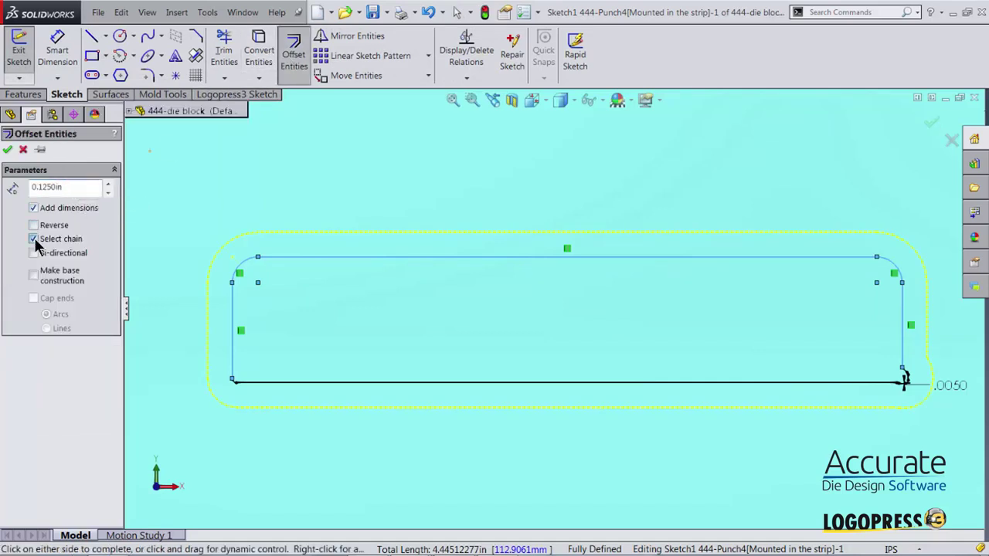
{"action": "left_click", "coordinate": [34, 240]}
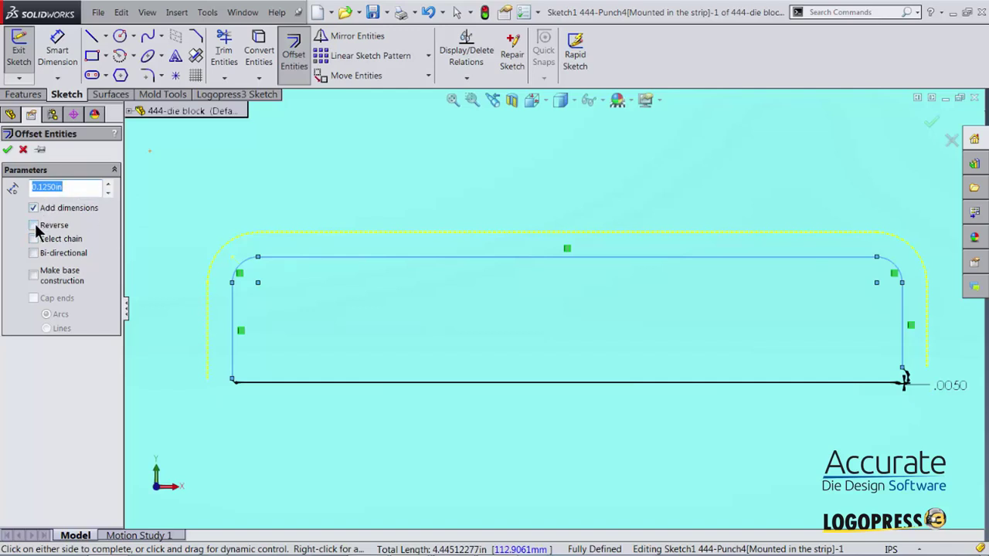
{"action": "left_click", "coordinate": [34, 226]}
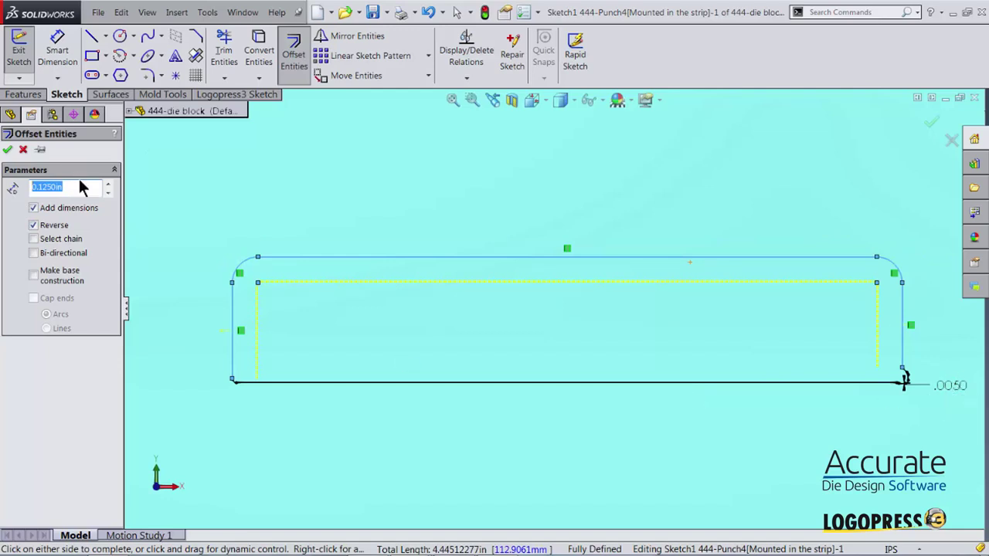
{"action": "type", "text": ".004"}
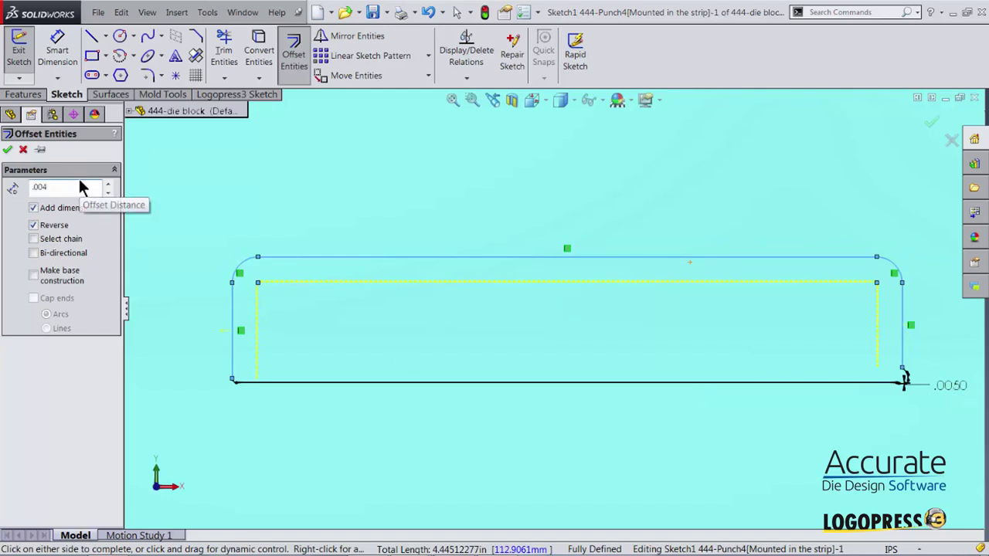
{"action": "key", "text": "Return"}
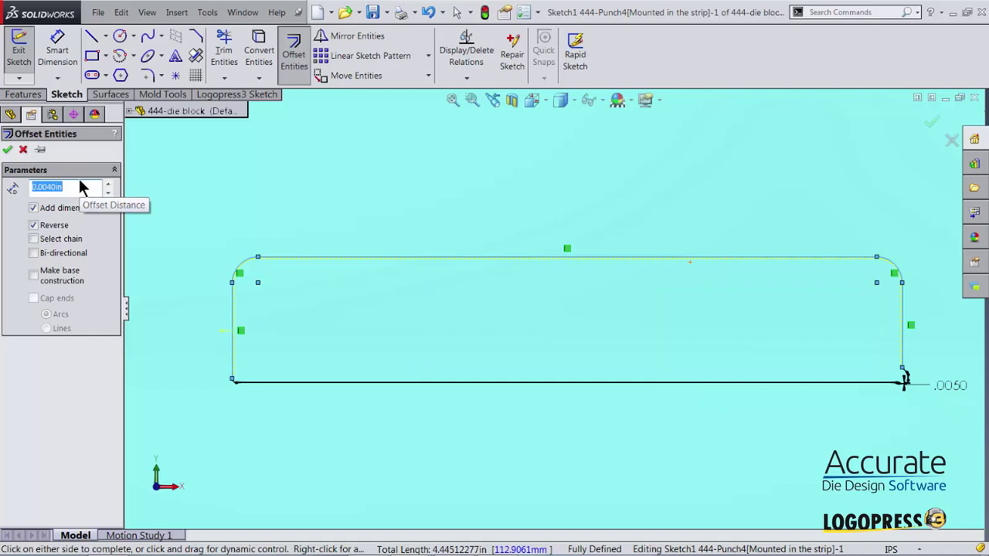
{"action": "left_click", "coordinate": [7, 149]}
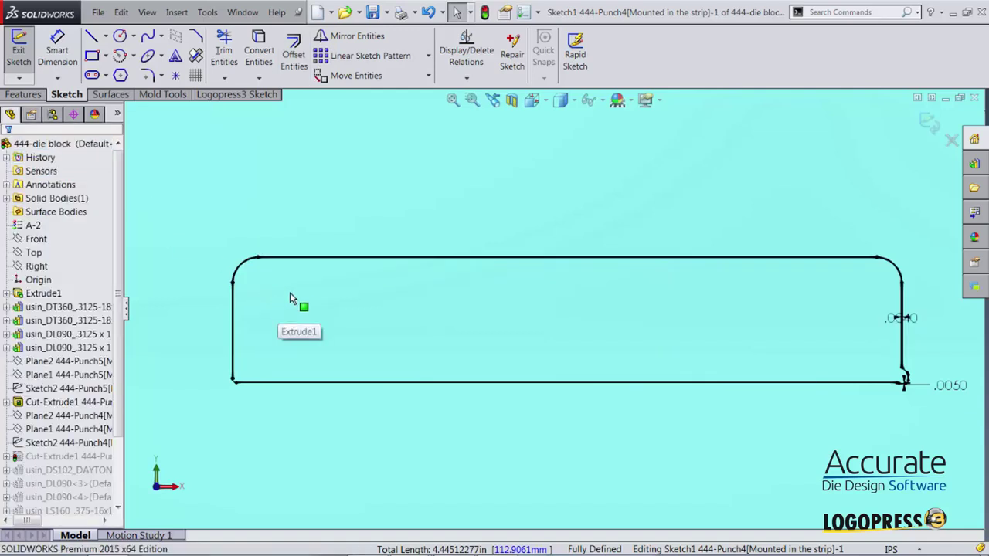
- Sketch a horizontal line about 3.69 in long across the opening, crossing both of its side walls
{"action": "key", "text": "s"}
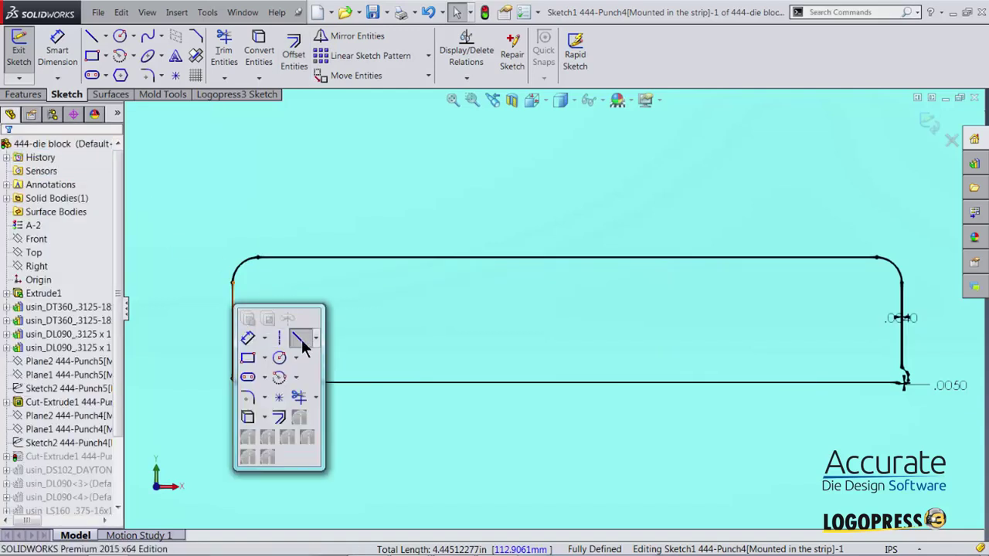
{"action": "left_click", "coordinate": [298, 338]}
{"action": "left_click", "coordinate": [208, 315]}
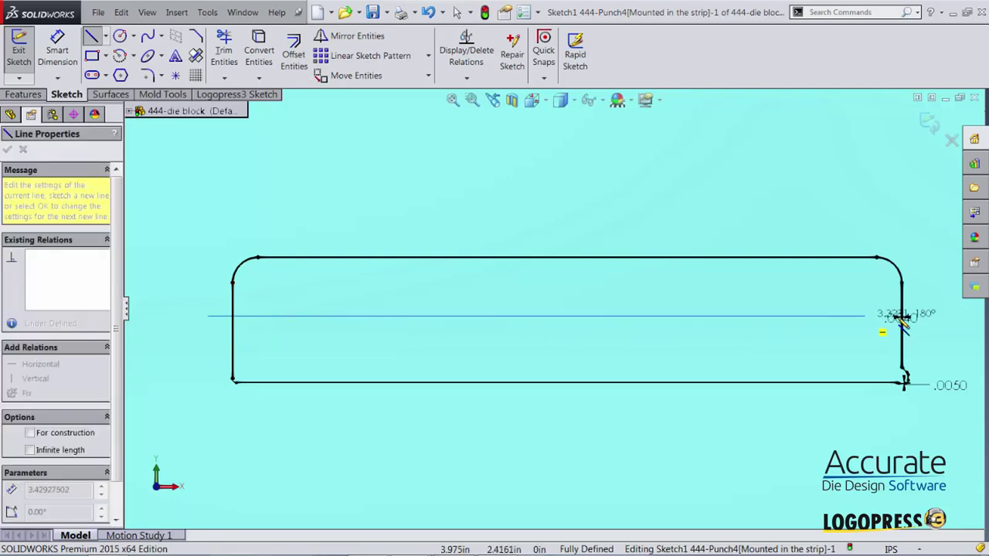
{"action": "left_click", "coordinate": [939, 316]}
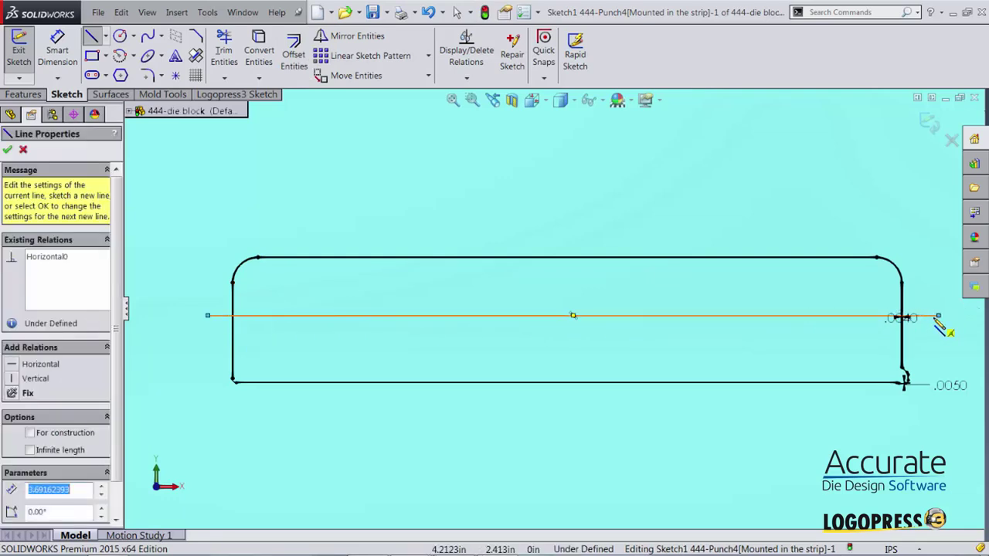
{"action": "key", "text": "Escape"}
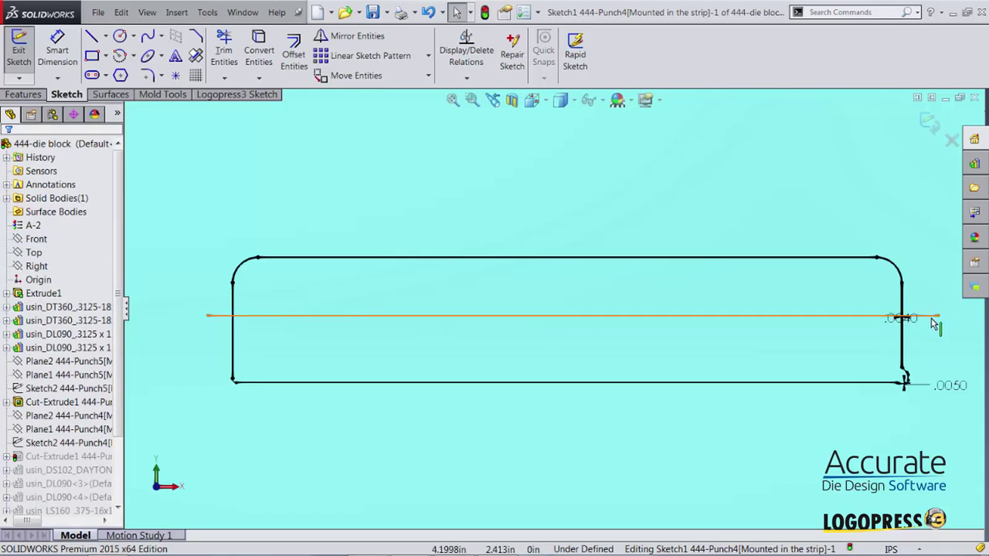
- Dimension the horizontal line 0.35 in below the inner offset upper line
{"action": "key", "text": "d"}
{"action": "scroll", "coordinate": [801, 324], "scroll_direction": "down", "scroll_amount": 5}
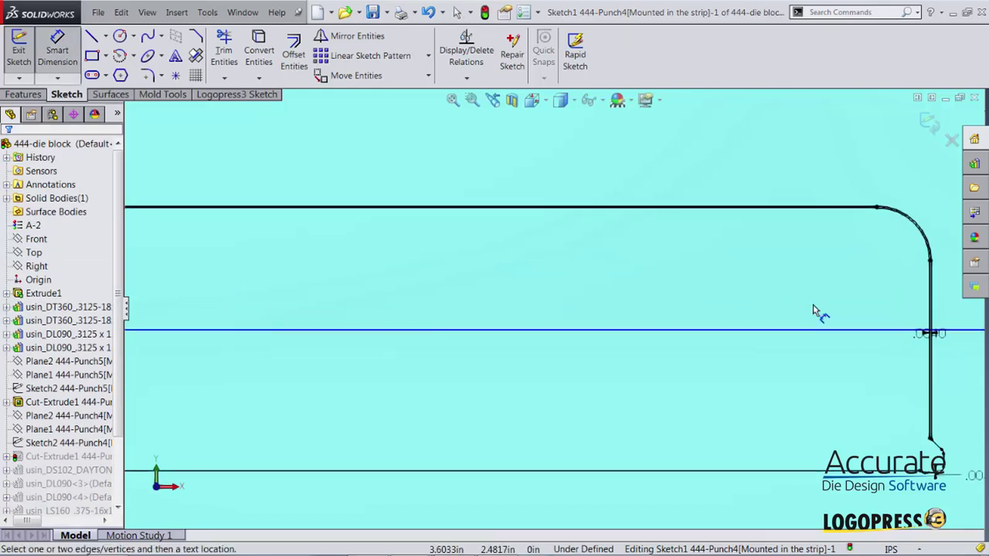
{"action": "left_click", "coordinate": [734, 190]}
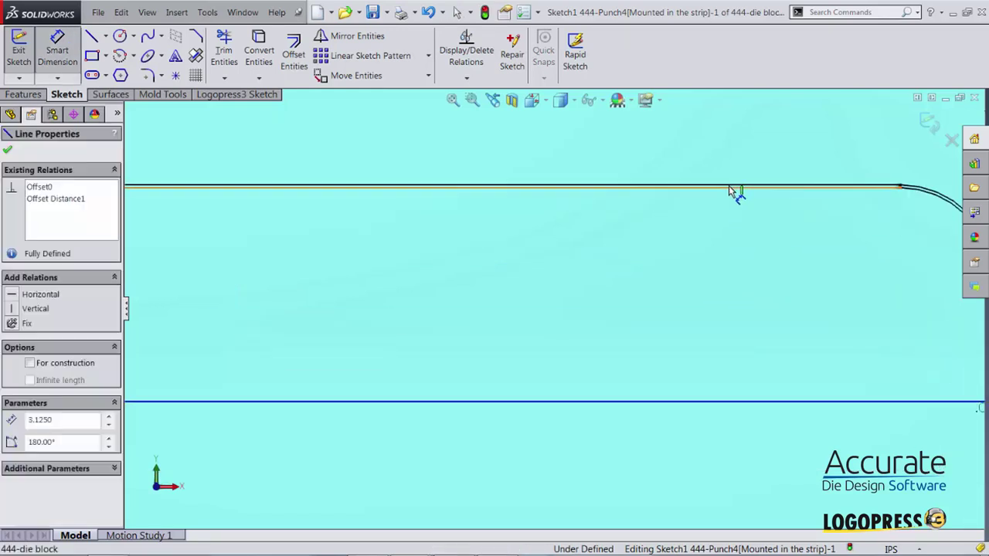
{"action": "left_click", "coordinate": [728, 402]}
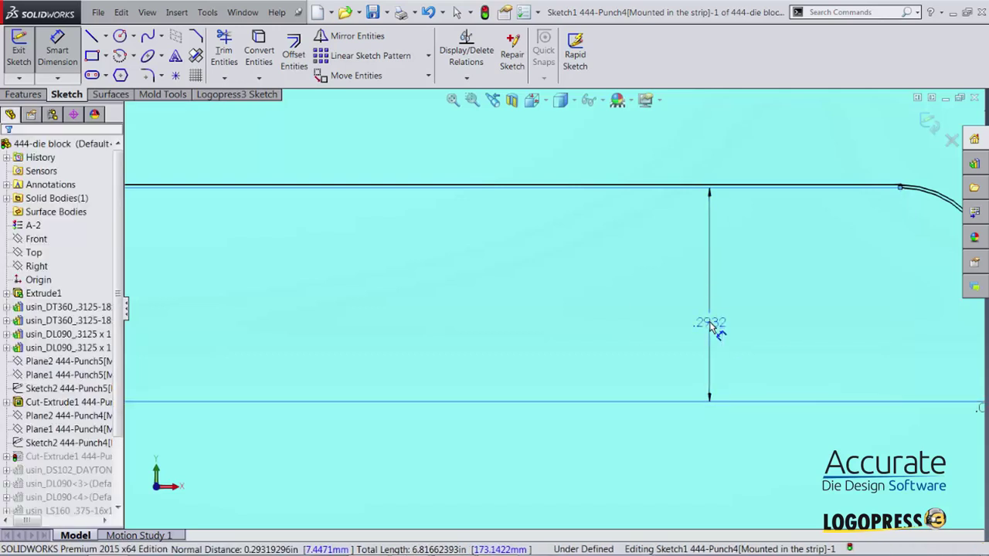
{"action": "left_click", "coordinate": [710, 327]}
{"action": "type", "text": ".35"}
{"action": "key", "text": "Return"}
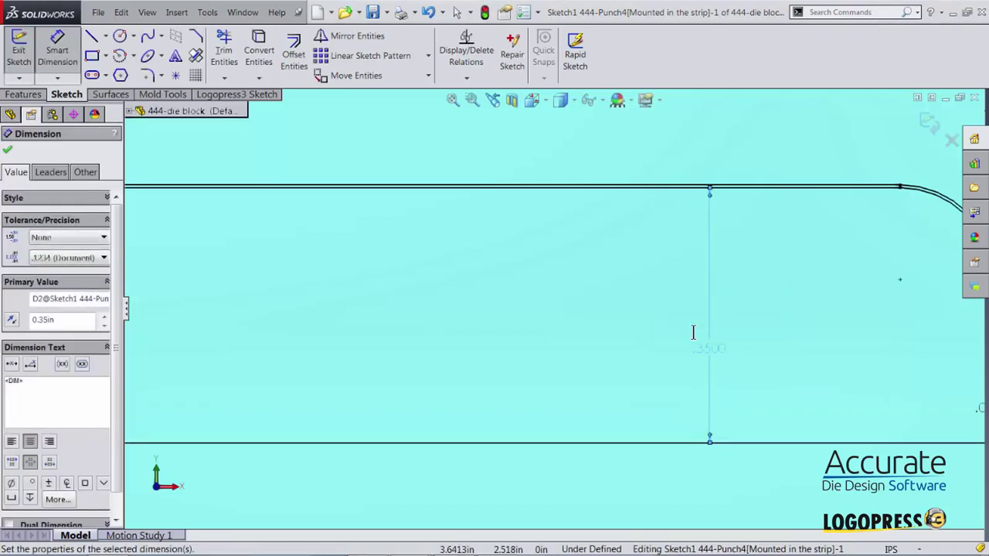
- Trim the horizontal line's overhang and middle span and the surplus wall segments at the opening's right side, leaving a small step
{"action": "scroll", "coordinate": [778, 293], "scroll_direction": "down", "scroll_amount": 3}
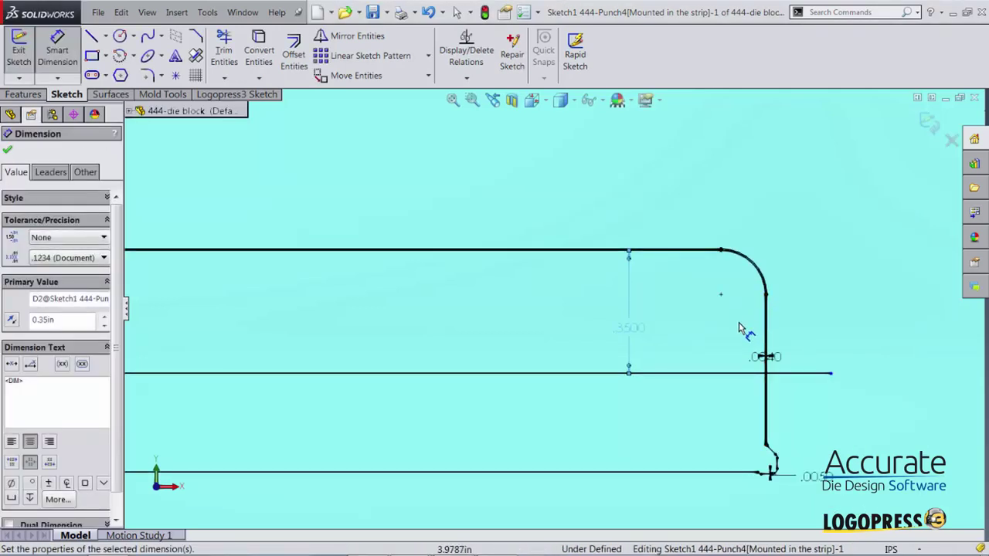
{"action": "key", "text": "s"}
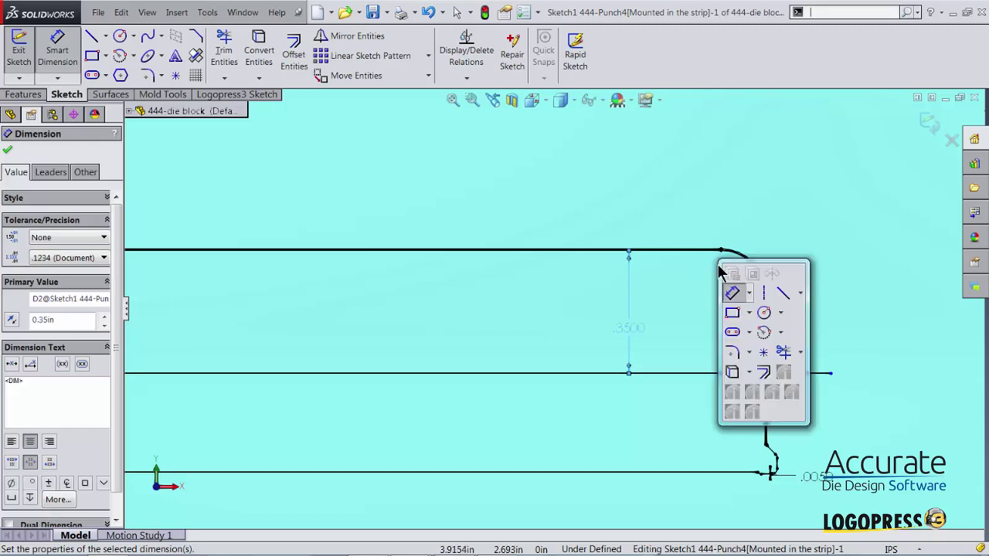
{"action": "left_click", "coordinate": [783, 352]}
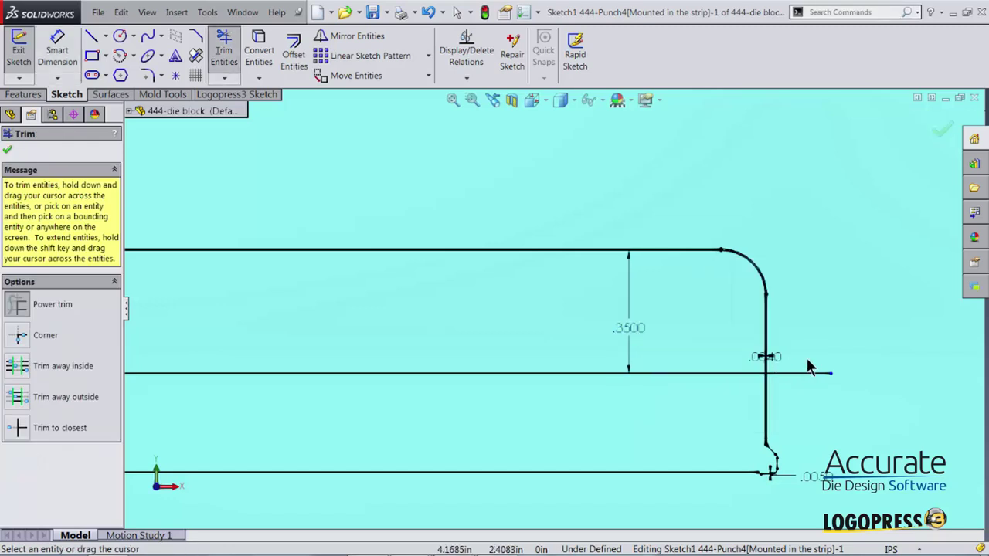
{"action": "scroll", "coordinate": [795, 362], "scroll_direction": "down", "scroll_amount": 8}
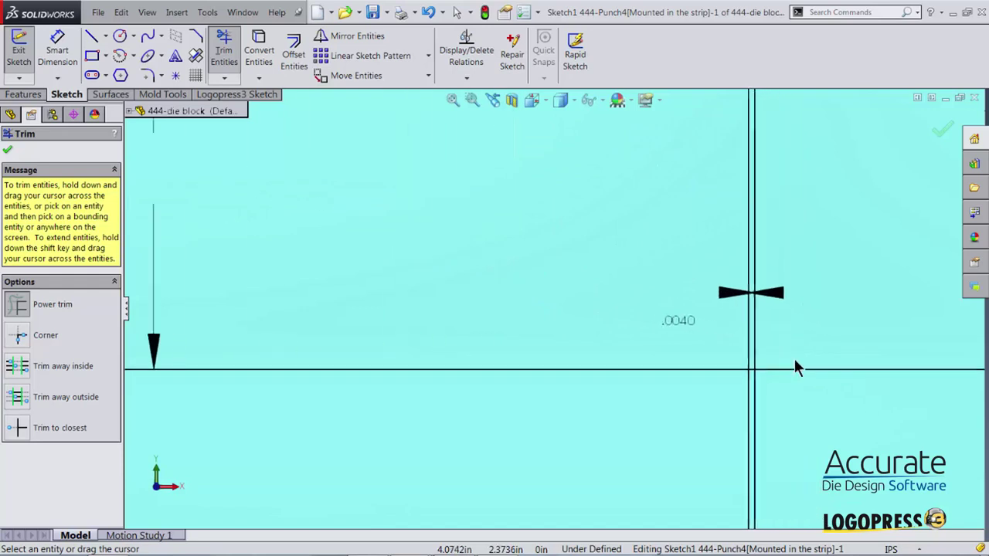
{"action": "left_click_drag", "start_coordinate": [796, 313], "coordinate": [785, 394]}
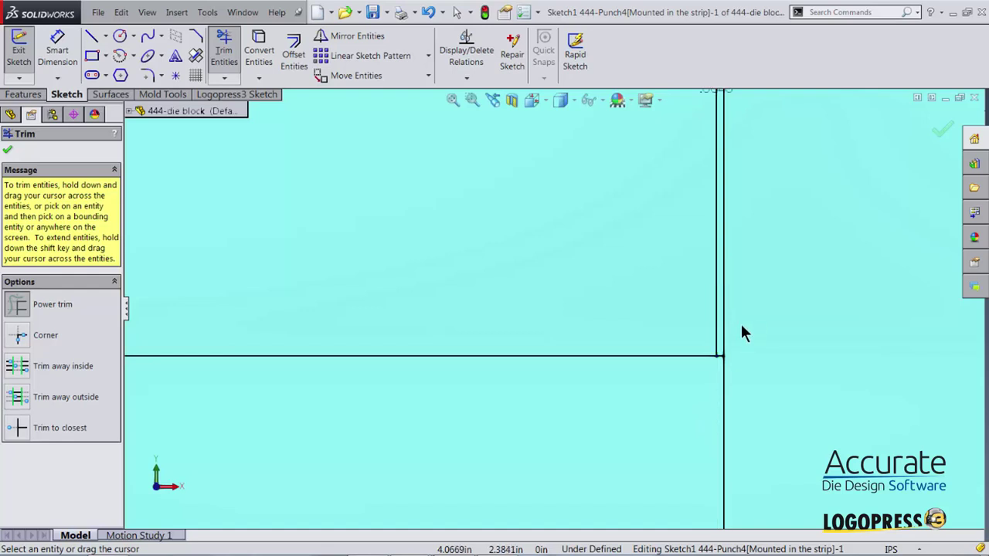
{"action": "mouse_move", "coordinate": [723, 338]}
{"action": "left_mouse_down"}
{"action": "mouse_move", "coordinate": [813, 365]}
{"action": "mouse_move", "coordinate": [639, 417]}
{"action": "mouse_move", "coordinate": [641, 339]}
{"action": "left_mouse_up"}
{"action": "scroll", "coordinate": [652, 422], "scroll_direction": "up", "scroll_amount": 7}
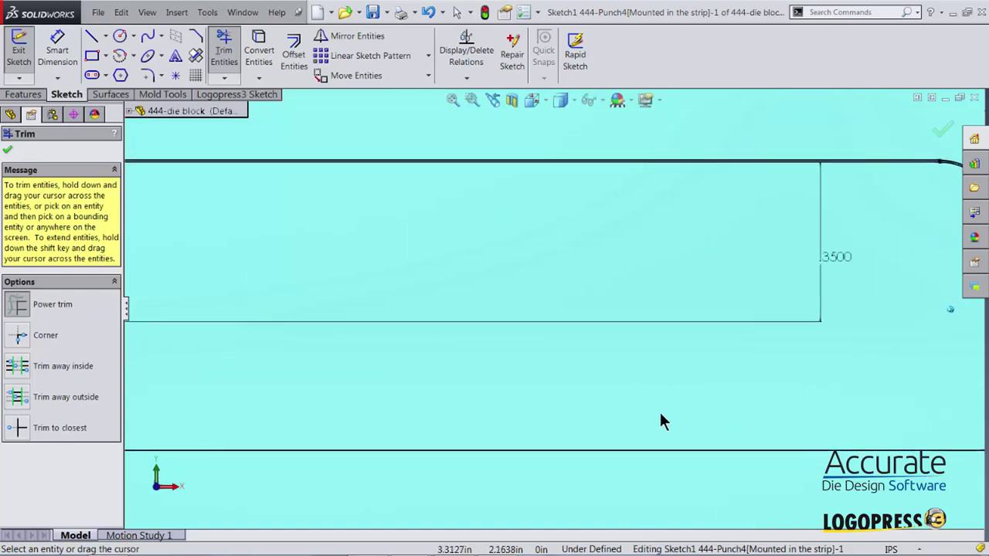
- Trim the line's overhang and surplus wall segments at the opening's left side to form the matching small step
{"action": "scroll", "coordinate": [659, 412], "scroll_direction": "down", "scroll_amount": 8}
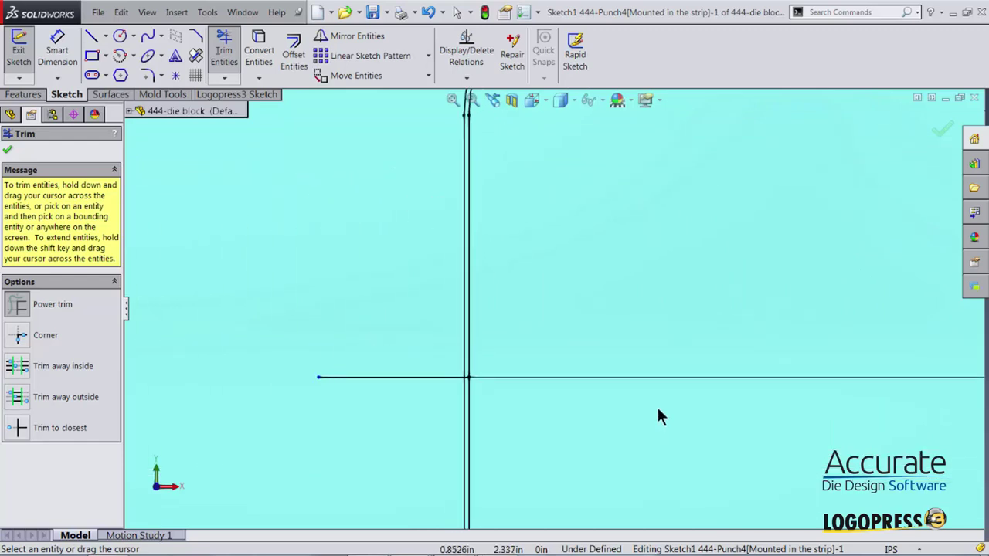
{"action": "scroll", "coordinate": [630, 403], "scroll_direction": "down", "scroll_amount": 2}
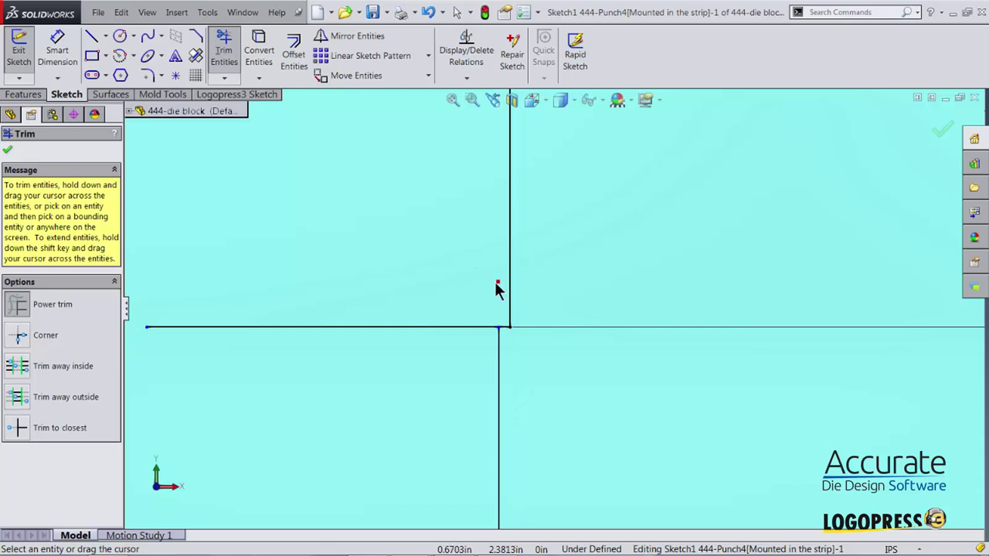
{"action": "scroll", "coordinate": [463, 340], "scroll_direction": "up", "scroll_amount": 5}
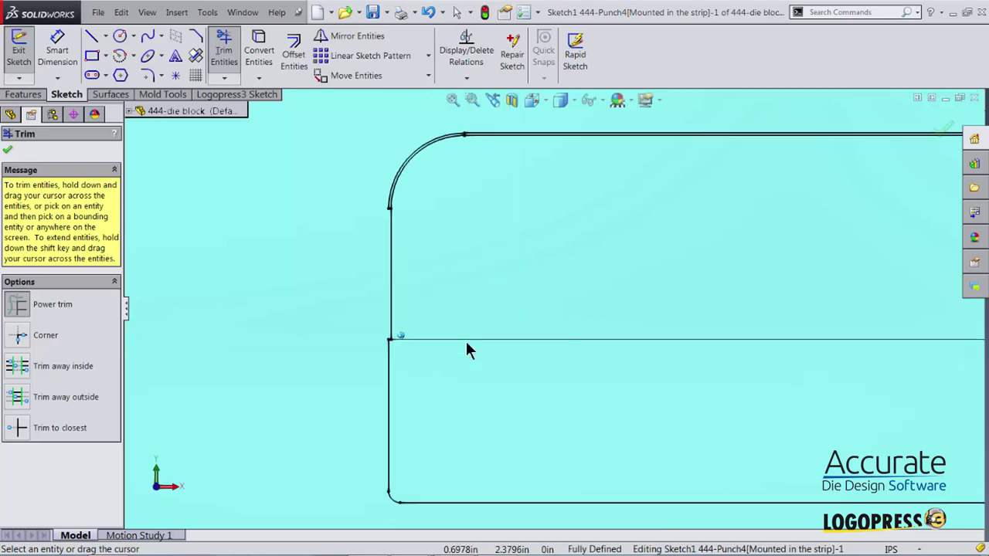
{"action": "scroll", "coordinate": [465, 346], "scroll_direction": "down", "scroll_amount": 1}
{"action": "key", "text": "Escape"}
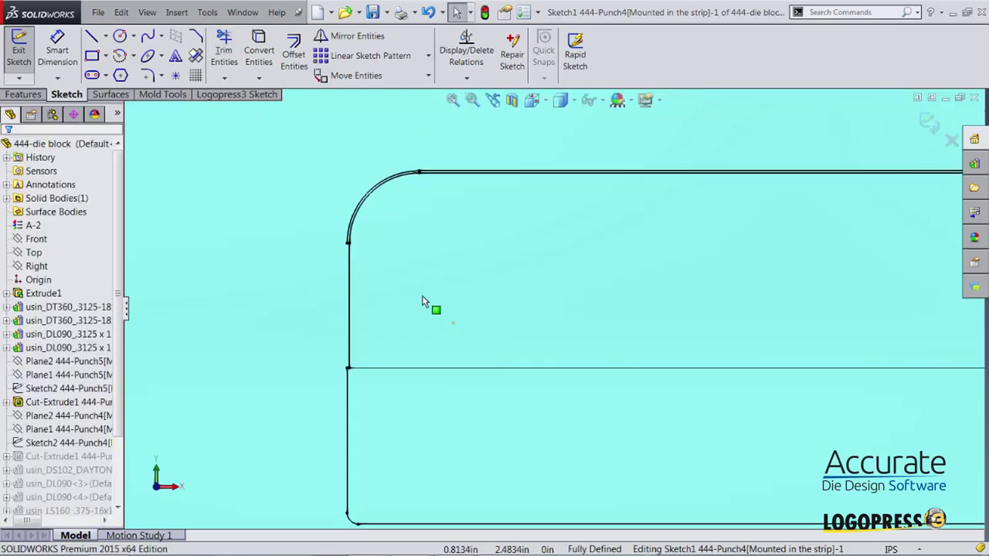
- Convert the outer top line and its two corner arcs to construction geometry, and exit the punch opening sketch
{"action": "left_click", "coordinate": [353, 214]}
{"action": "right_click", "coordinate": [353, 213]}
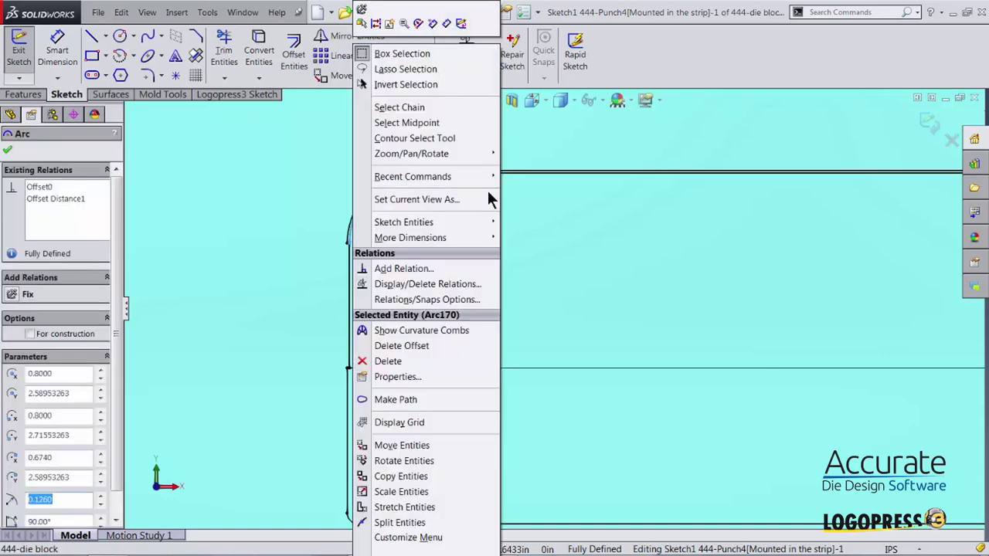
{"action": "left_click", "coordinate": [545, 174]}
{"action": "right_click", "coordinate": [546, 174]}
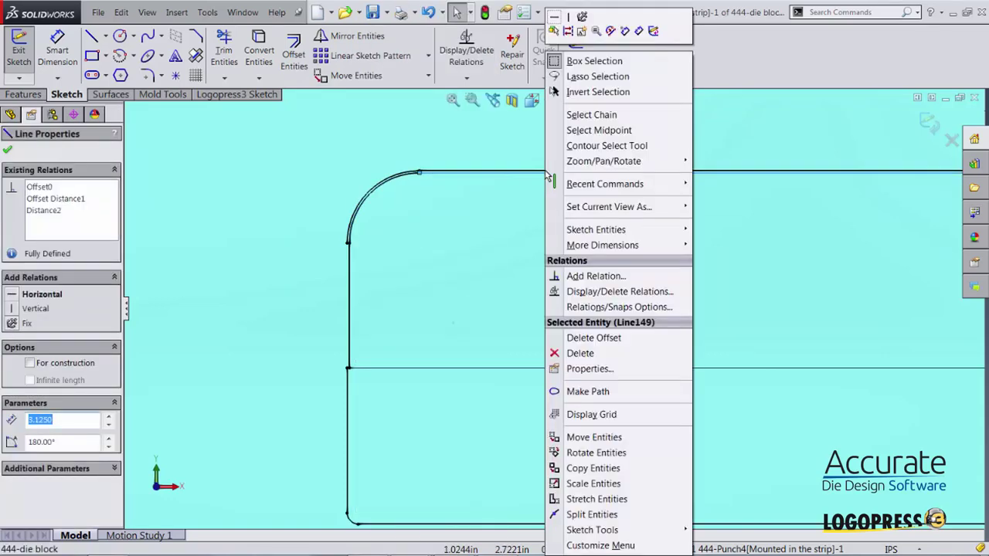
{"action": "left_click", "coordinate": [453, 172]}
{"action": "right_click", "coordinate": [453, 173]}
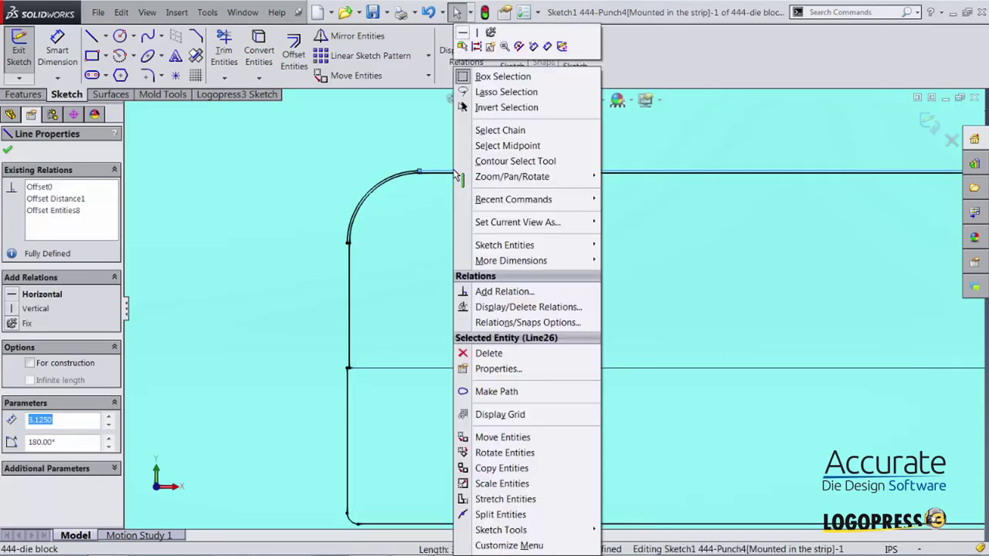
{"action": "left_click", "coordinate": [496, 131]}
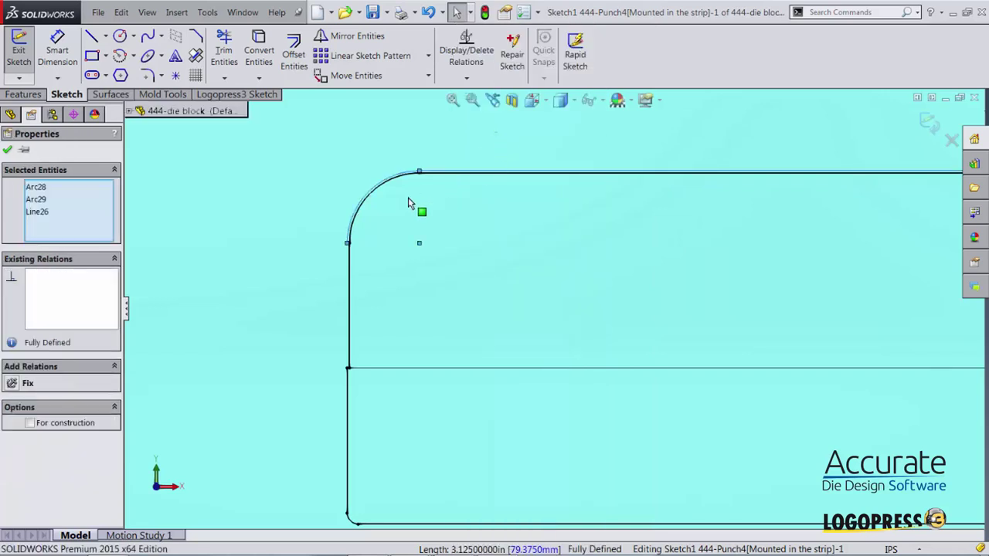
{"action": "left_click", "coordinate": [29, 423]}
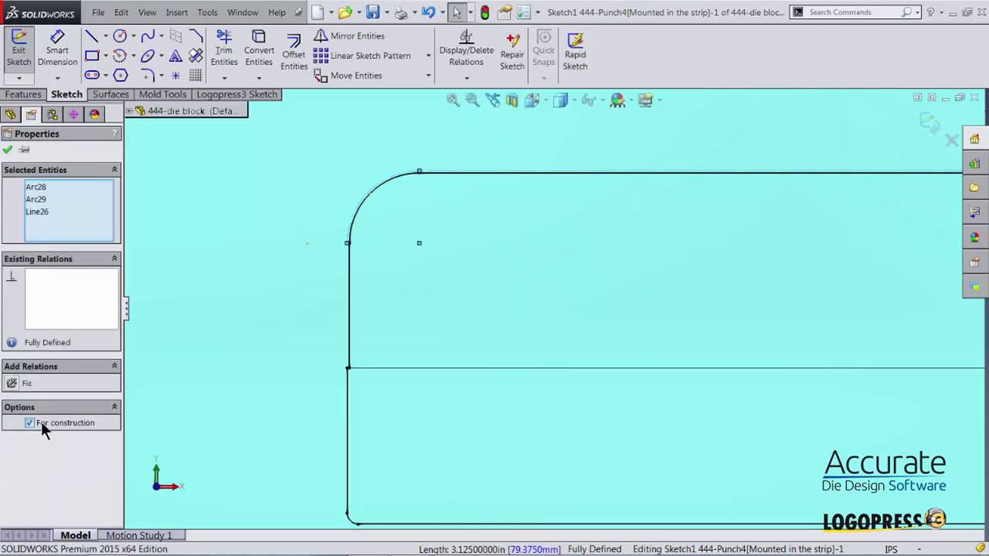
{"action": "left_click", "coordinate": [930, 124]}
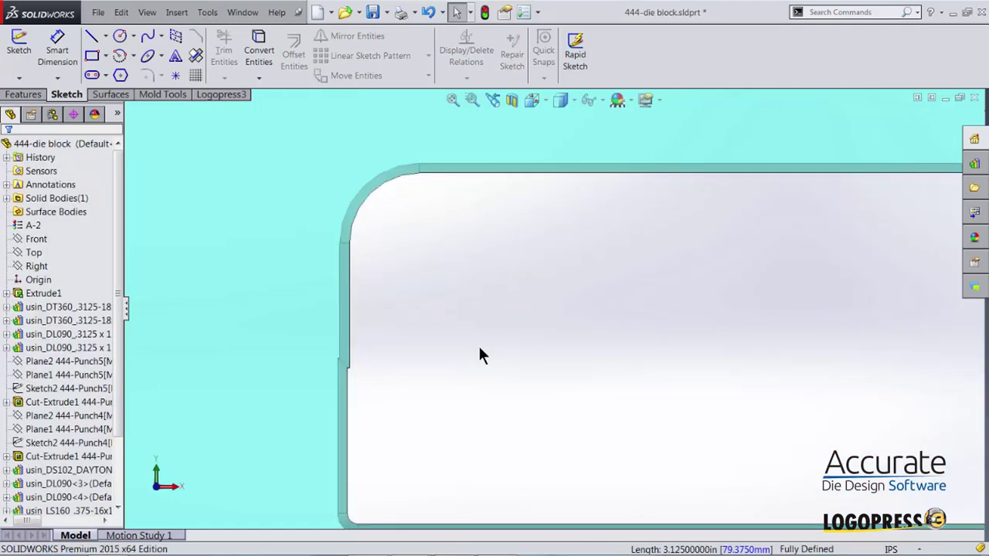
- Open the sketch behind the T-shaped cut-out's upper wall, the 444-Punch5 cut, for editing
{"action": "scroll", "coordinate": [481, 354], "scroll_direction": "up", "scroll_amount": 10}
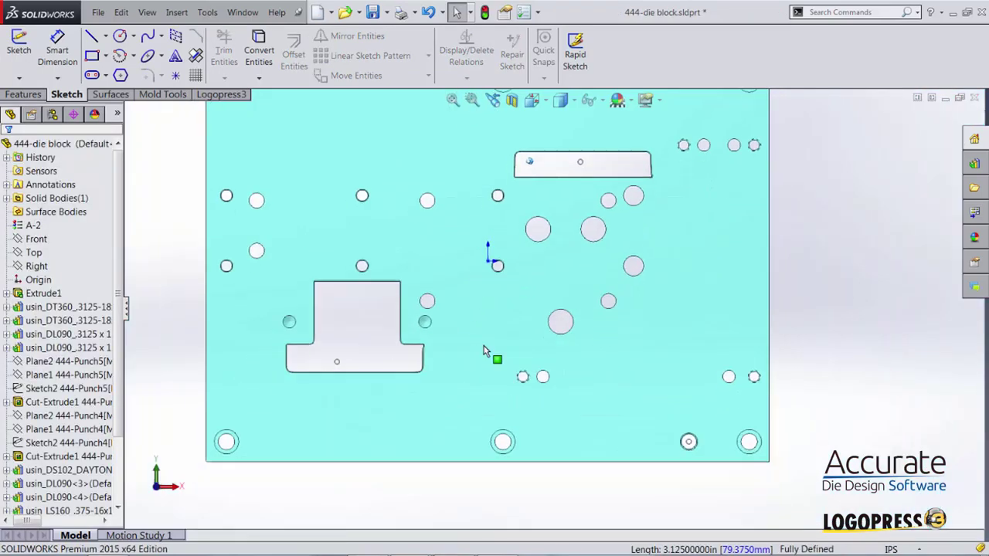
{"action": "scroll", "coordinate": [484, 343], "scroll_direction": "down", "scroll_amount": 2}
{"action": "middle_click_drag", "start_coordinate": [484, 343], "coordinate": [484, 342]}
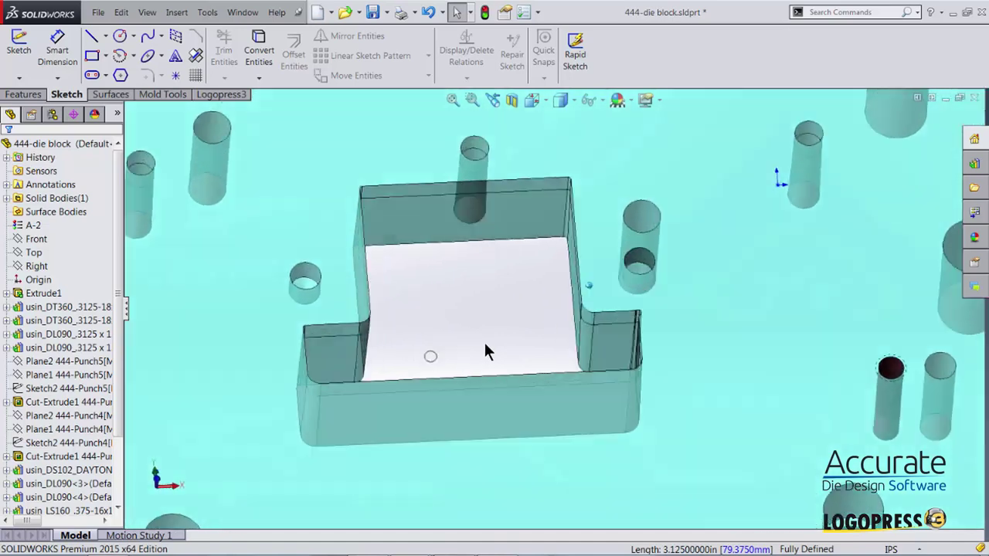
{"action": "scroll", "coordinate": [481, 339], "scroll_direction": "down", "scroll_amount": 3}
{"action": "left_click", "coordinate": [436, 160]}
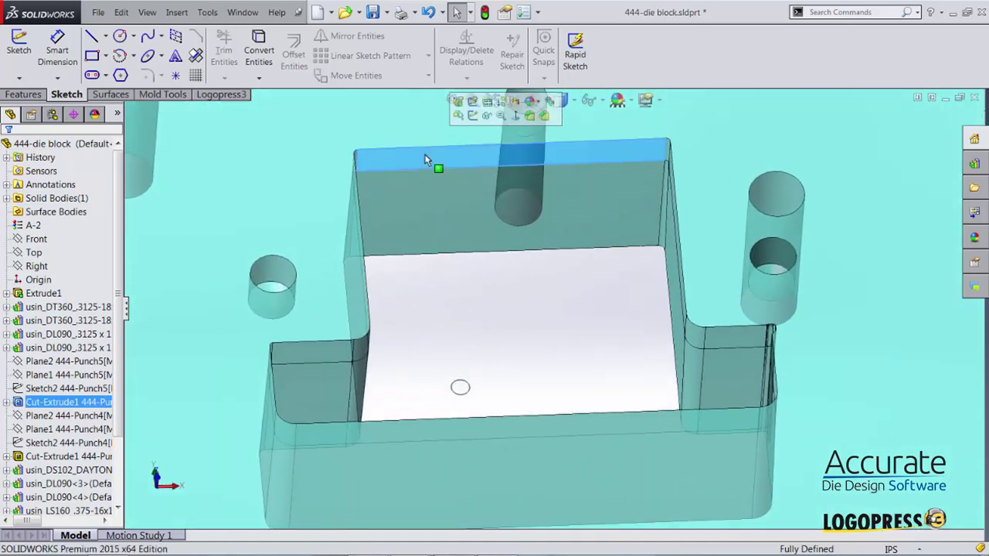
{"action": "left_click", "coordinate": [472, 114]}
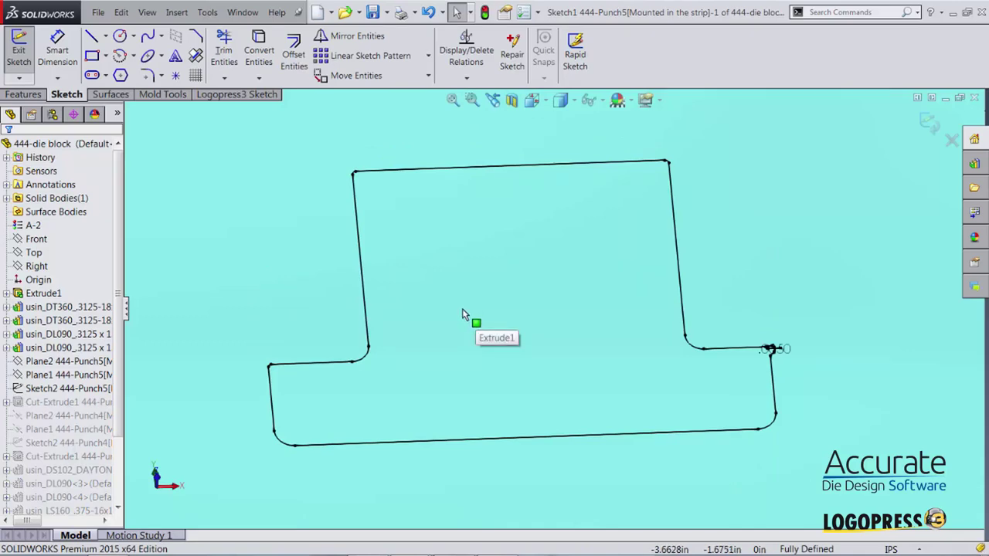
- Offset the T profile's lower edge, two bottom corner arcs and adjoining vertical sides inward by 0.0040 in
{"action": "key", "text": "f"}
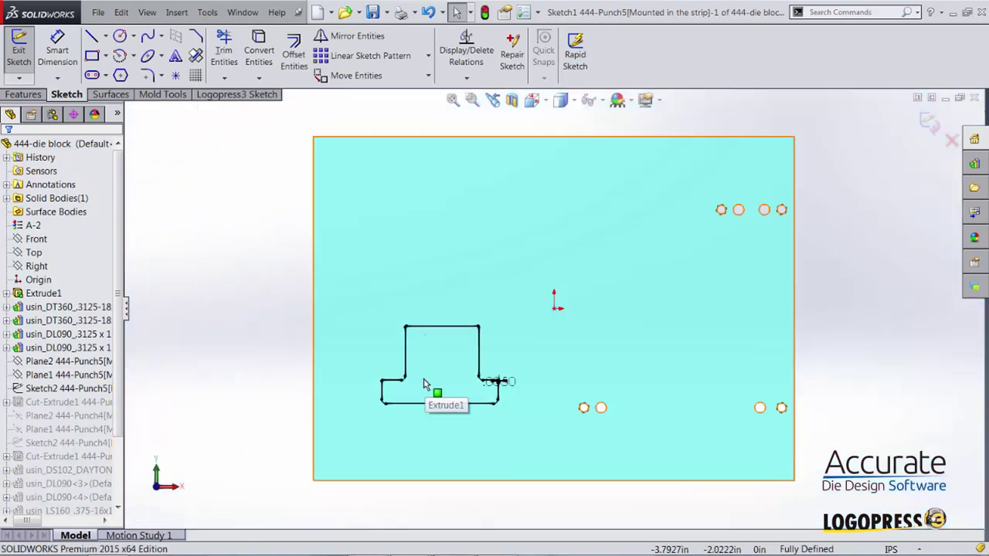
{"action": "scroll", "coordinate": [471, 398], "scroll_direction": "down", "scroll_amount": 10}
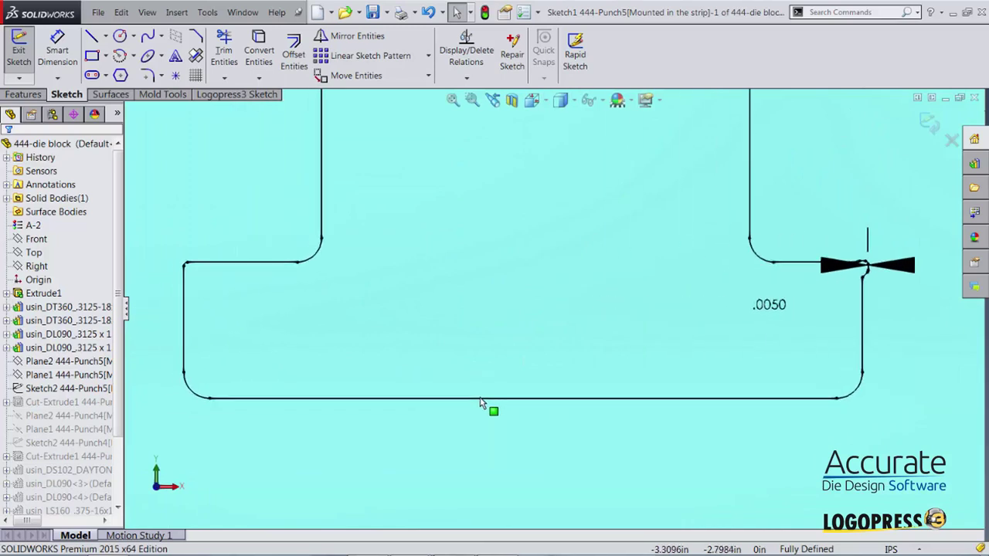
{"action": "left_click", "coordinate": [199, 362]}
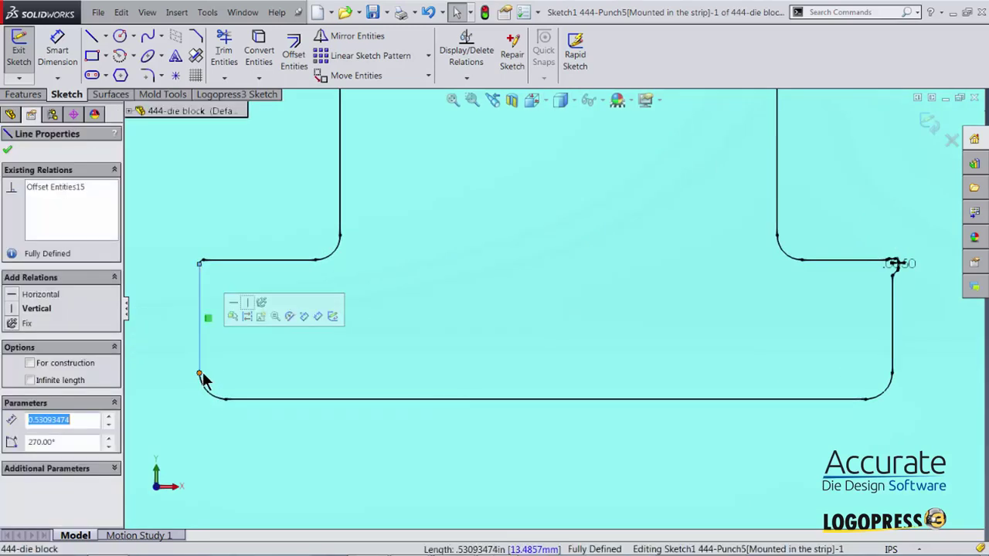
{"action": "left_click", "coordinate": [213, 395], "text": "ctrl"}
{"action": "left_click", "coordinate": [247, 400], "text": "ctrl"}
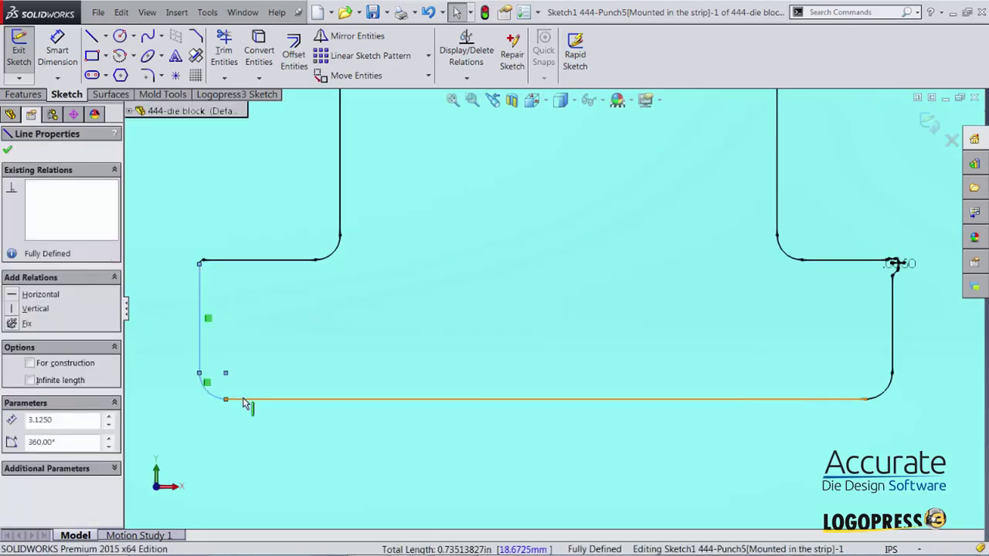
{"action": "left_click", "coordinate": [887, 392], "text": "ctrl"}
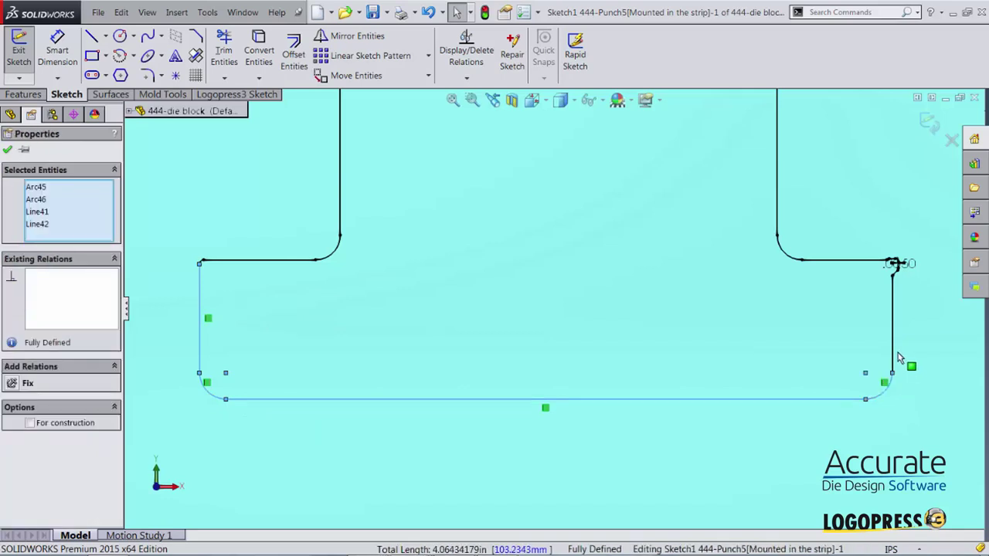
{"action": "left_click", "coordinate": [894, 359], "text": "ctrl"}
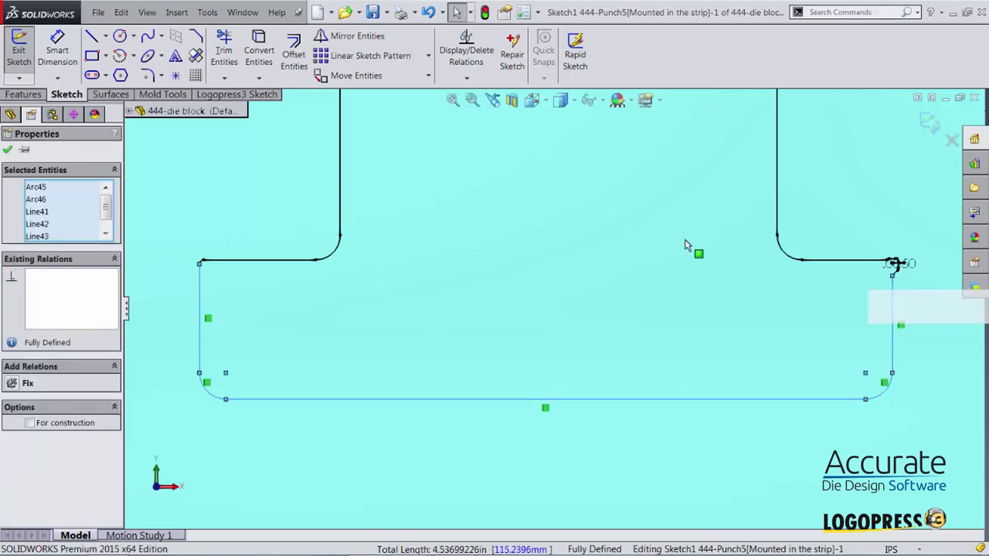
{"action": "left_click", "coordinate": [289, 60]}
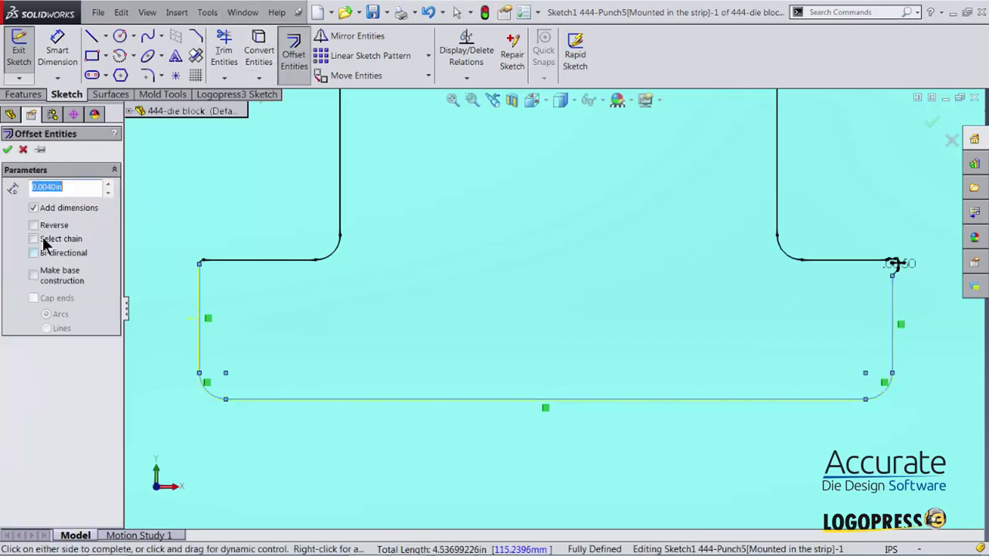
{"action": "scroll", "coordinate": [250, 350], "scroll_direction": "down", "scroll_amount": 1}
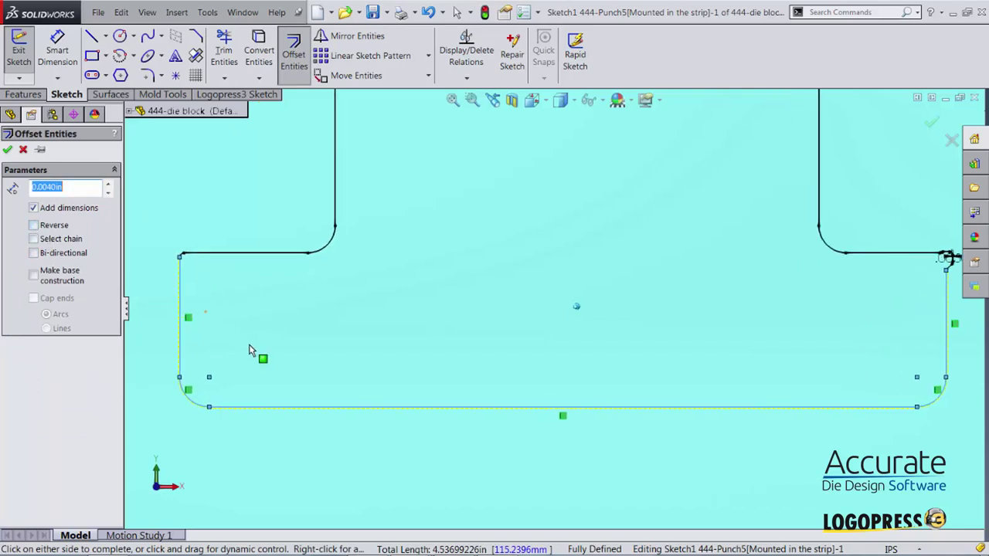
{"action": "scroll", "coordinate": [251, 350], "scroll_direction": "down", "scroll_amount": 5}
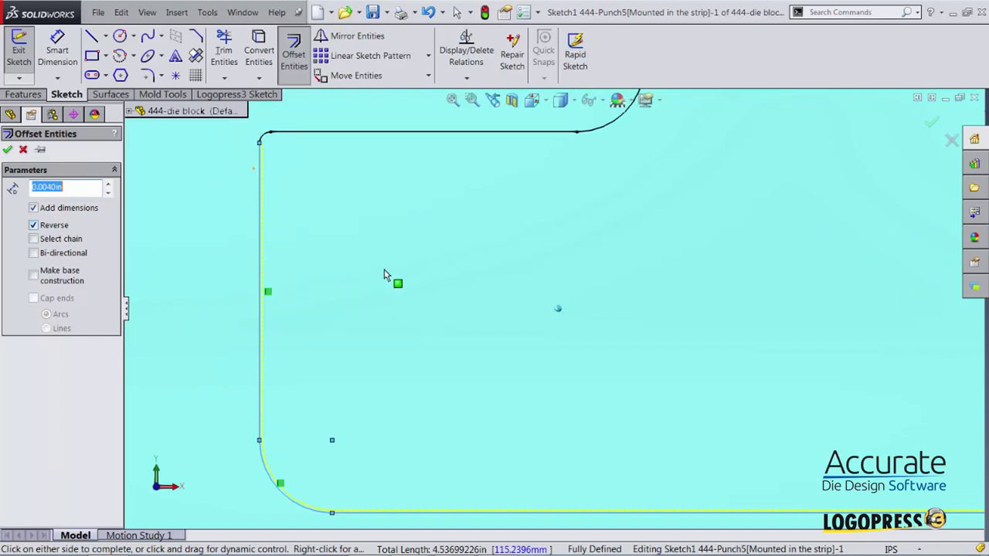
{"action": "scroll", "coordinate": [371, 275], "scroll_direction": "up", "scroll_amount": 2}
{"action": "left_click", "coordinate": [7, 150]}
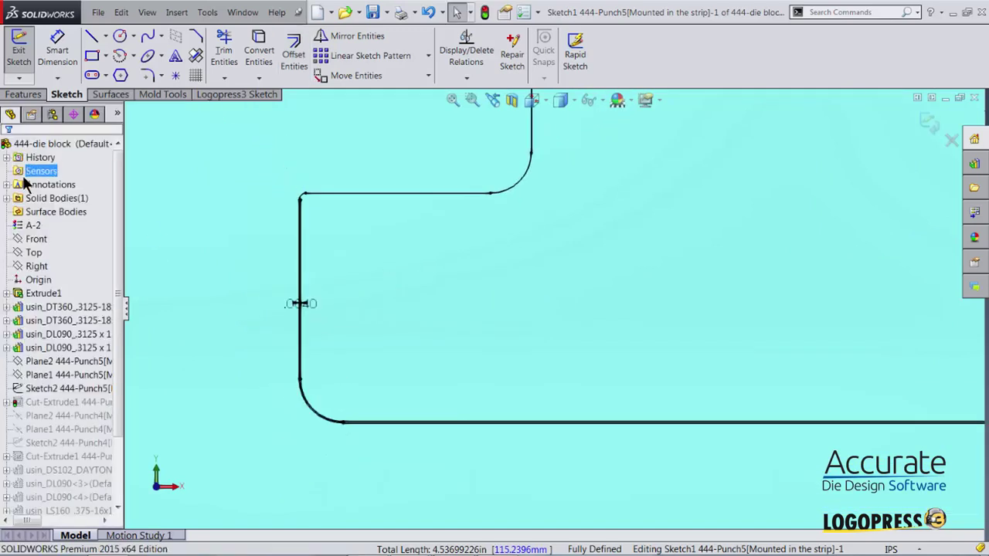
- Sketch a horizontal line about 3.82 in long across the wide lower part of the profile, extending past both sides
{"action": "scroll", "coordinate": [394, 347], "scroll_direction": "up", "scroll_amount": 3}
{"action": "scroll", "coordinate": [390, 340], "scroll_direction": "down", "scroll_amount": 1}
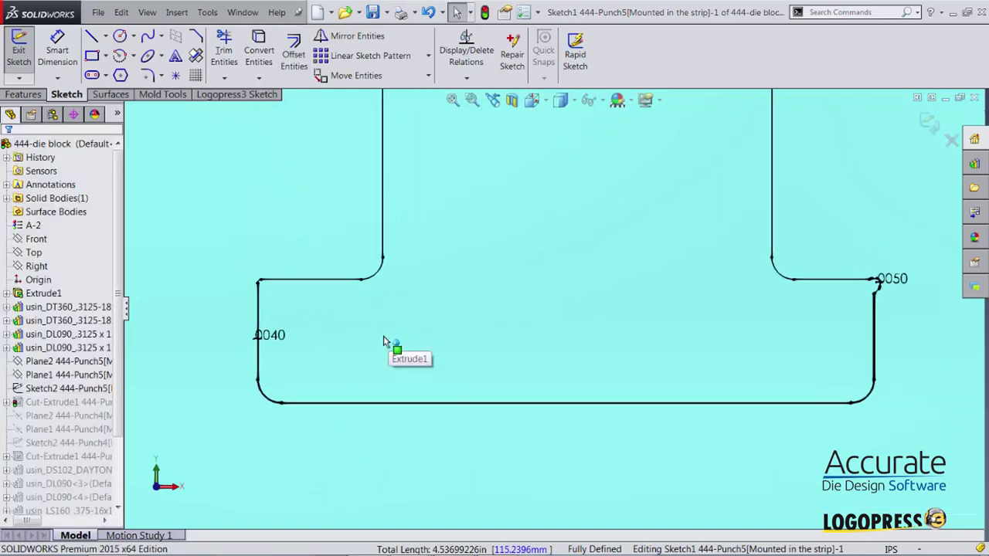
{"action": "key", "text": "s"}
{"action": "left_click", "coordinate": [441, 375]}
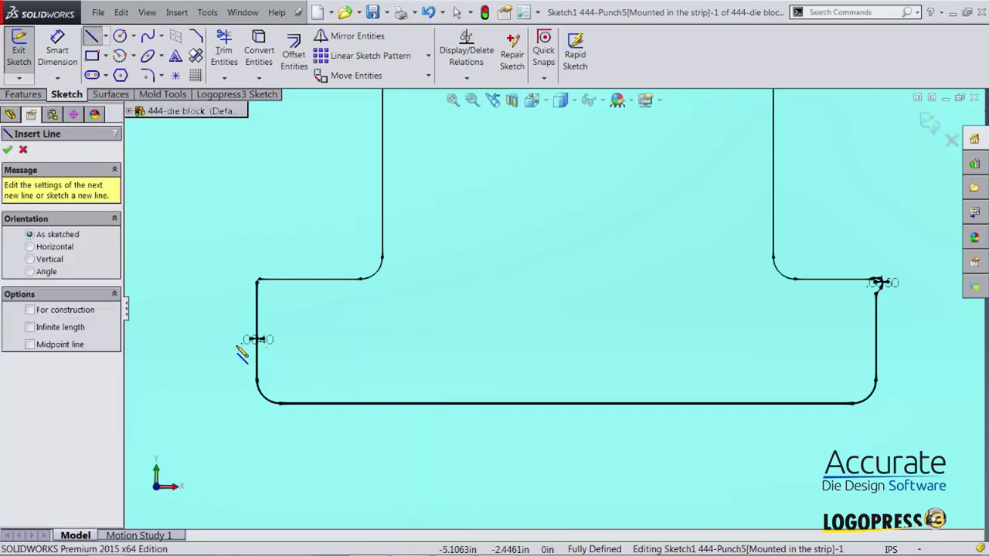
{"action": "left_click", "coordinate": [257, 339]}
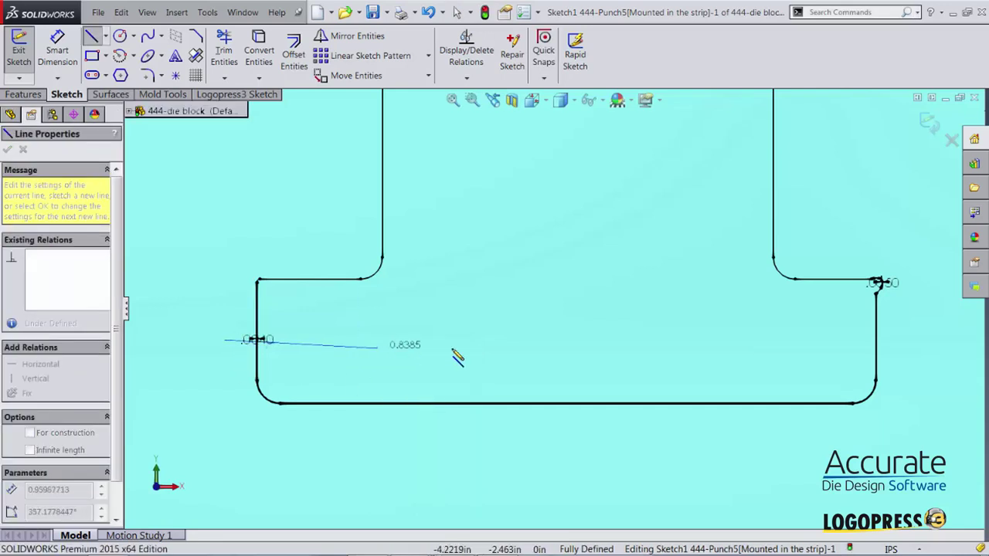
{"action": "left_click", "coordinate": [924, 340]}
{"action": "key", "text": "Escape"}
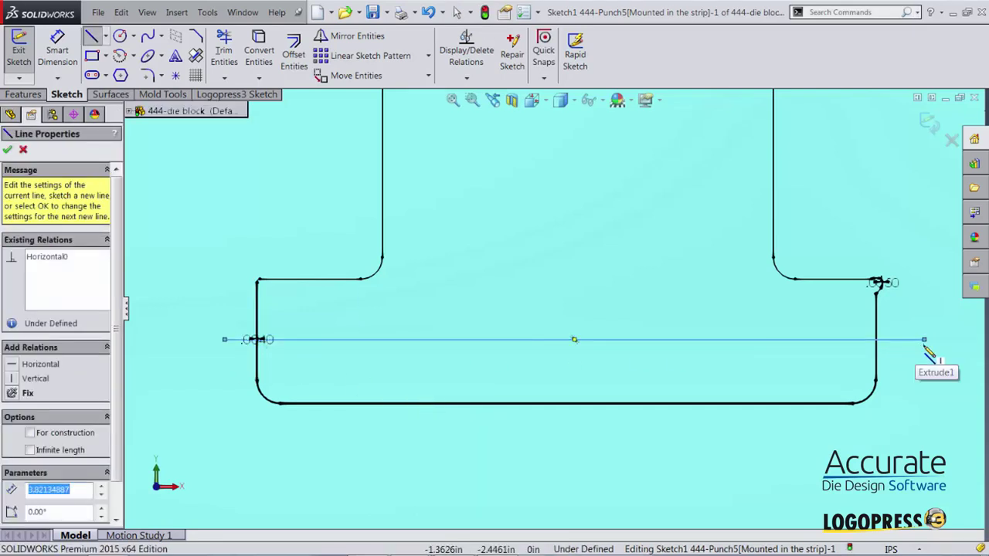
{"action": "key", "text": "Escape"}
- Trim the right side to its outer line above the horizontal line and inner line below, removing that line's right overhang and middle span
{"action": "key", "text": "s"}
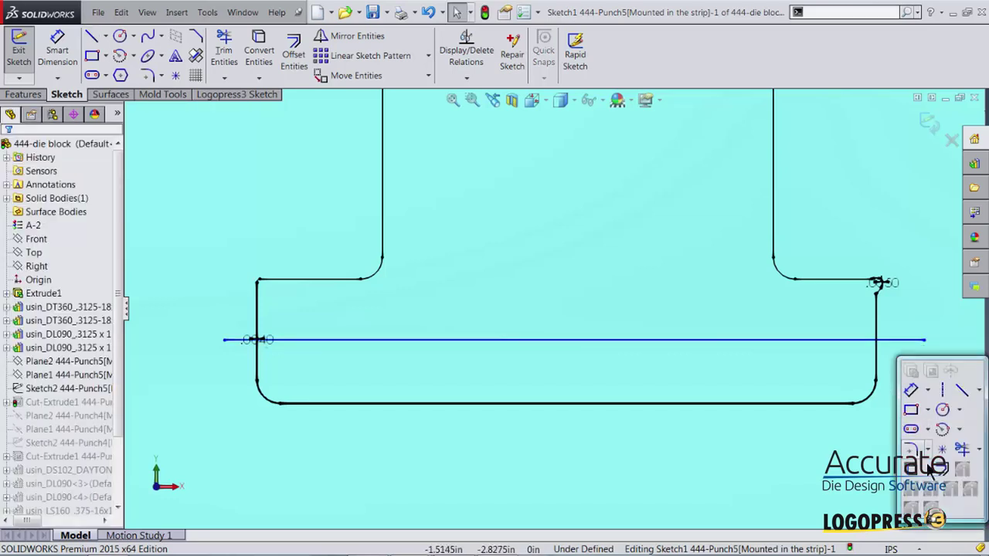
{"action": "left_click", "coordinate": [960, 447]}
{"action": "scroll", "coordinate": [956, 437], "scroll_direction": "down", "scroll_amount": 4}
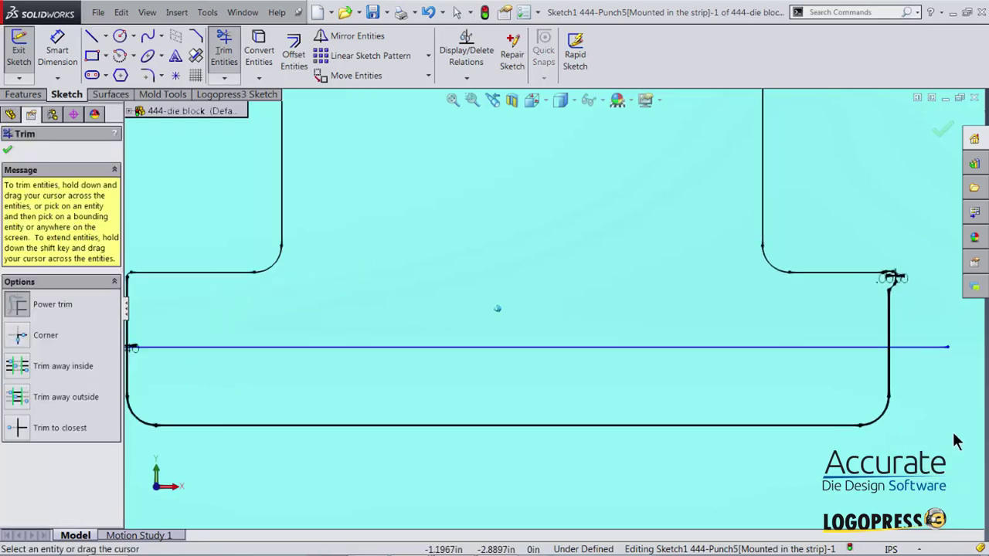
{"action": "scroll", "coordinate": [952, 432], "scroll_direction": "down", "scroll_amount": 4}
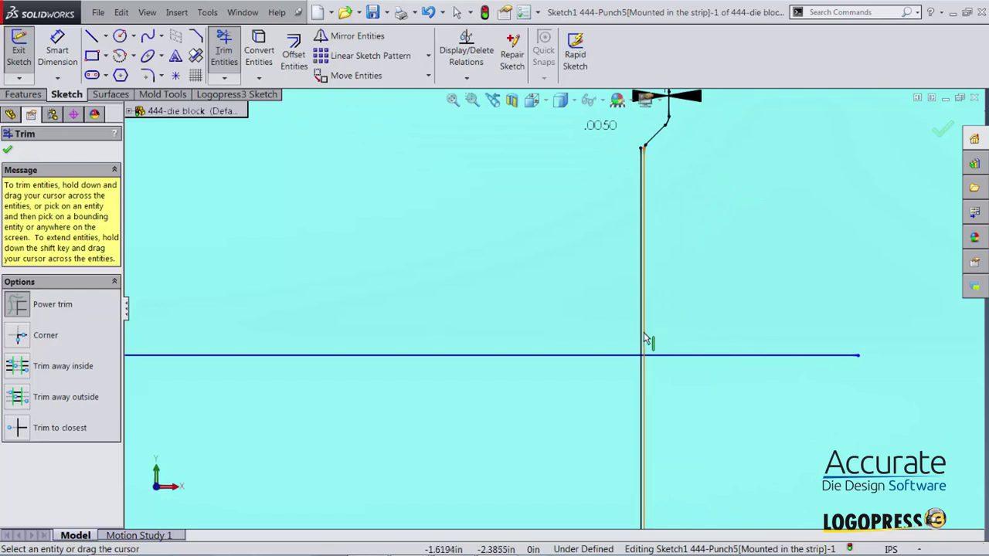
{"action": "scroll", "coordinate": [626, 316], "scroll_direction": "down", "scroll_amount": 1}
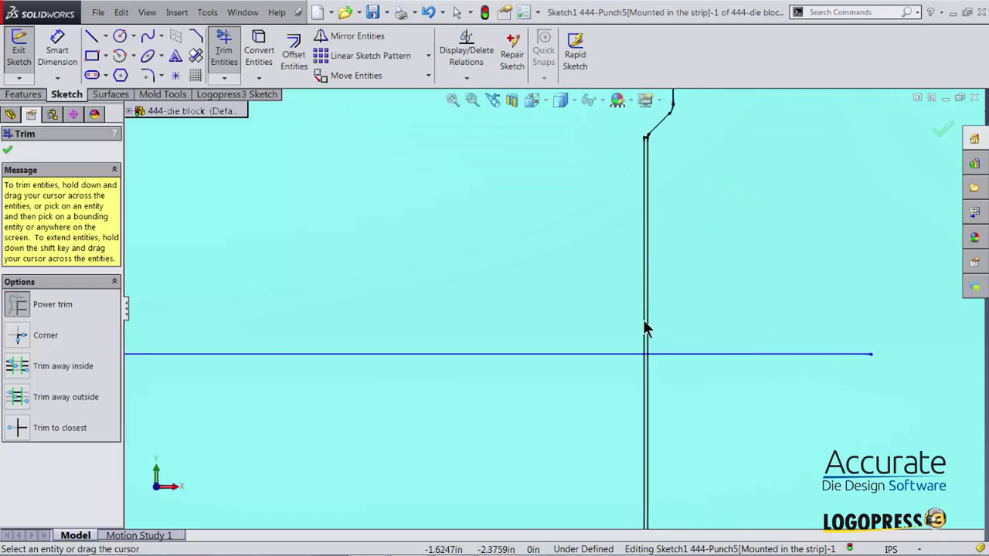
{"action": "left_click_drag", "start_coordinate": [641, 319], "coordinate": [645, 323]}
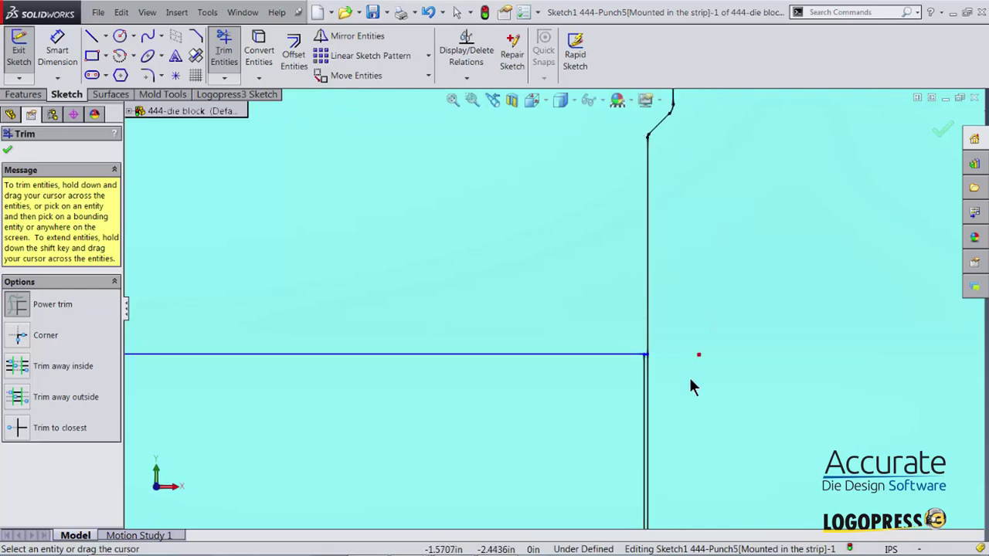
{"action": "left_click_drag", "start_coordinate": [649, 420], "coordinate": [646, 420]}
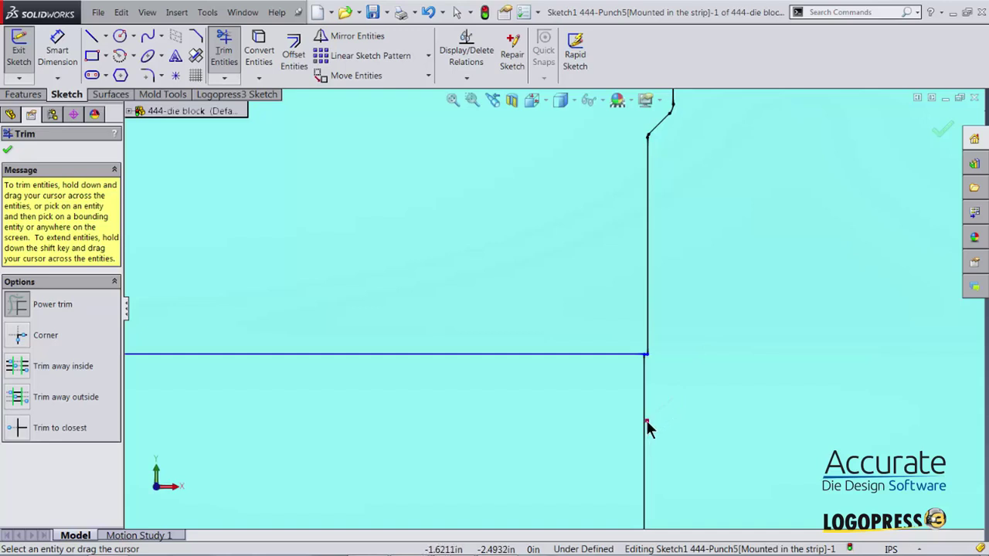
{"action": "left_click_drag", "start_coordinate": [570, 373], "coordinate": [564, 347]}
{"action": "scroll", "coordinate": [516, 390], "scroll_direction": "up", "scroll_amount": 2}
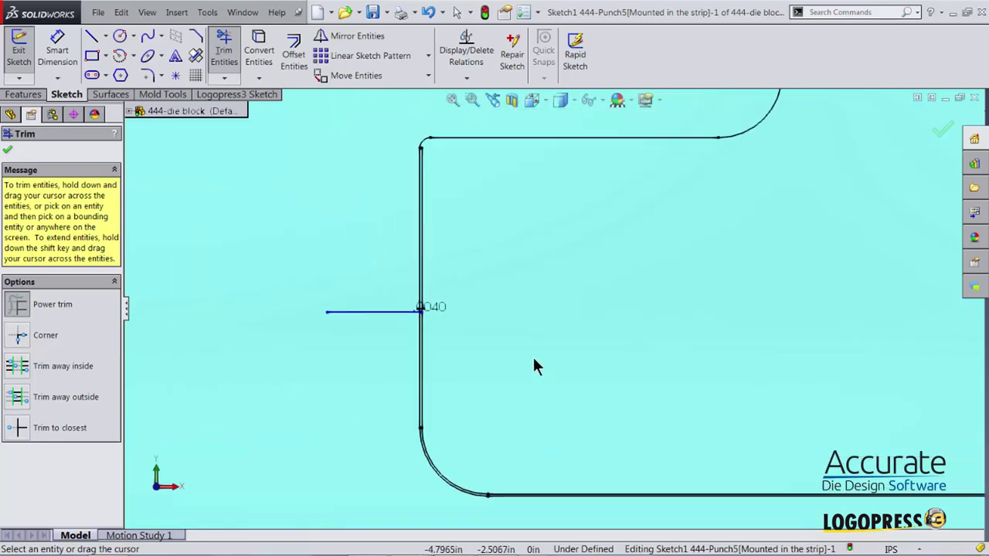
- Dimension the remaining horizontal stub line 0.35 in above the profile's bottom offset line
{"action": "key", "text": "d"}
{"action": "left_click", "coordinate": [340, 226]}
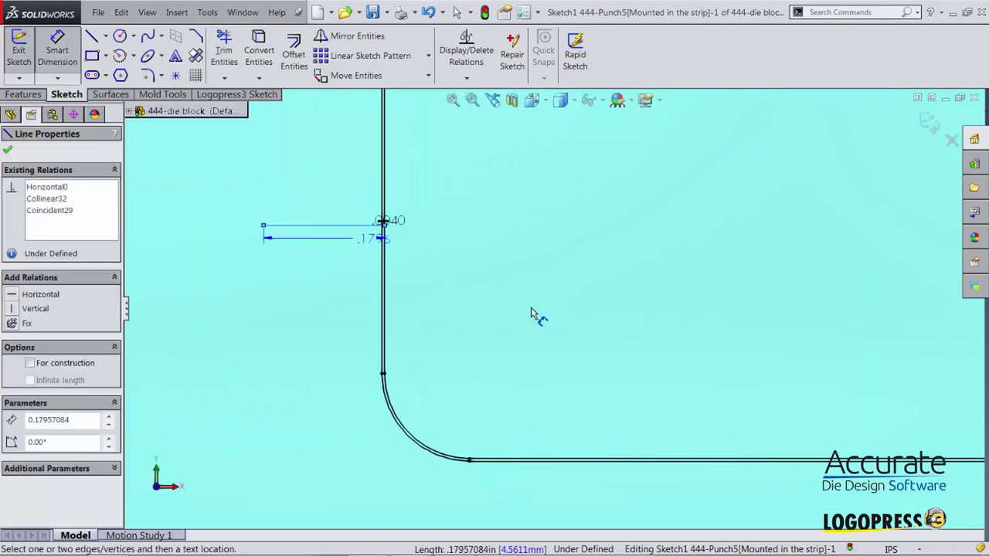
{"action": "left_click", "coordinate": [552, 462]}
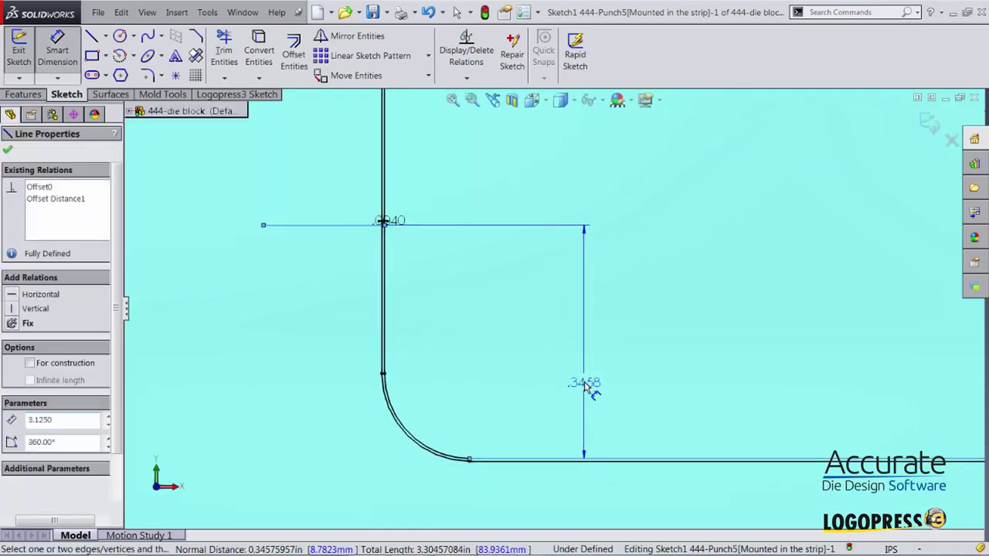
{"action": "left_click", "coordinate": [585, 379]}
{"action": "type", "text": ".35"}
{"action": "key", "text": "Return"}
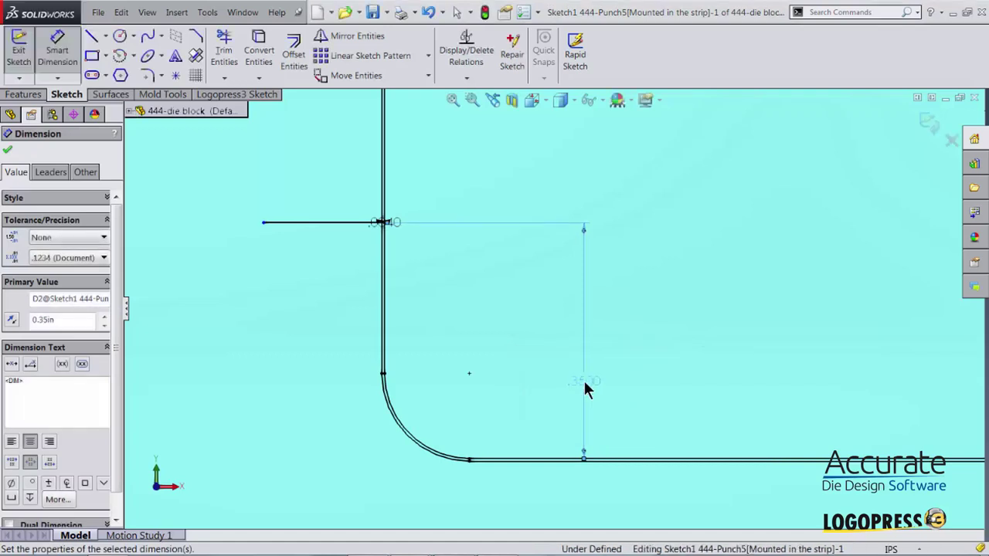
{"action": "key", "text": "Escape"}
{"action": "key", "text": "s"}
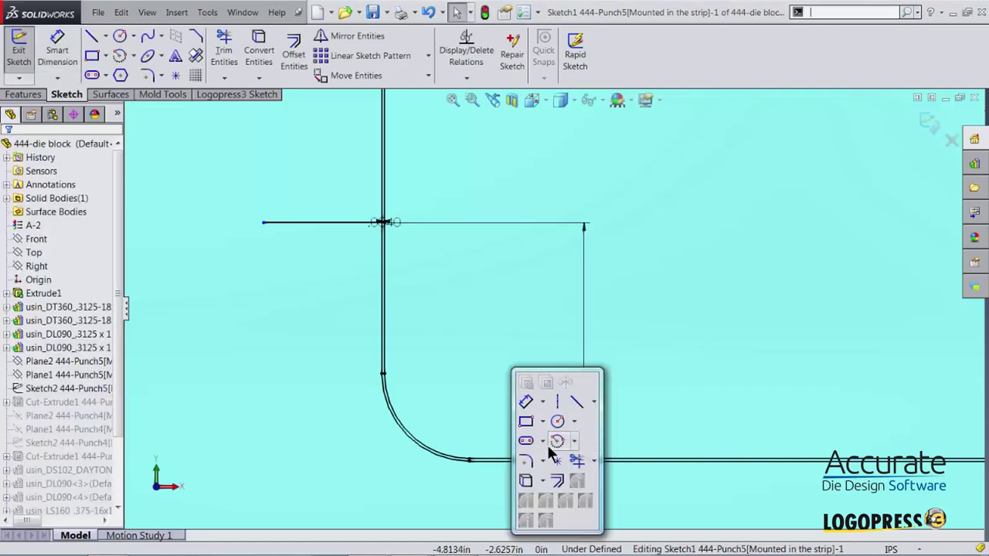
- Trim the left side to its outer line above the horizontal line and inner line below, removing the remaining horizontal stub
{"action": "left_click", "coordinate": [557, 462]}
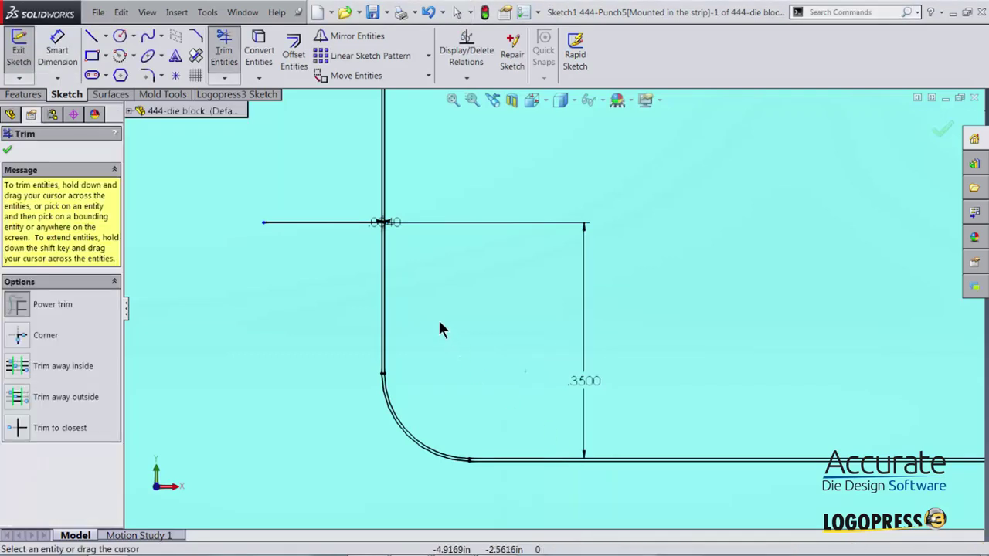
{"action": "scroll", "coordinate": [427, 317], "scroll_direction": "down", "scroll_amount": 5}
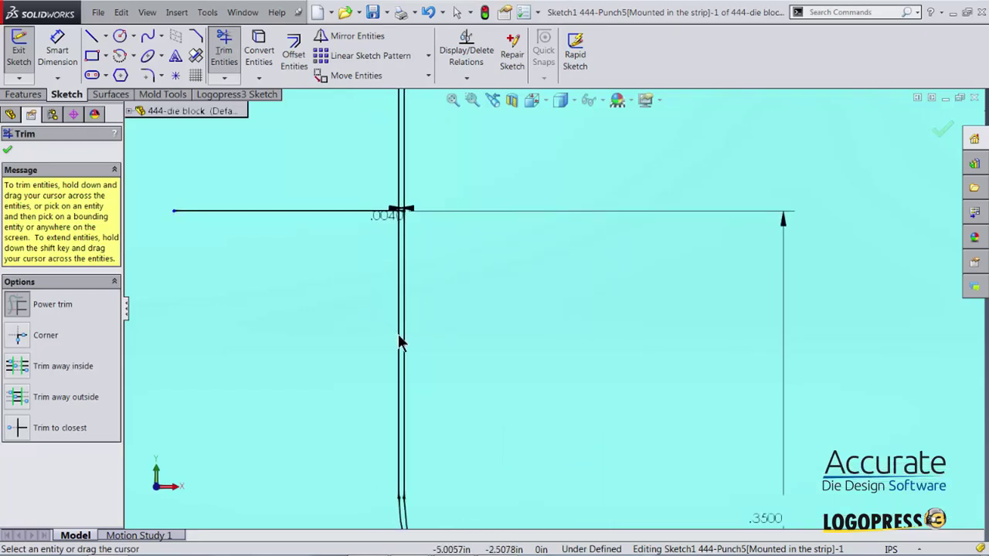
{"action": "left_click", "coordinate": [398, 335]}
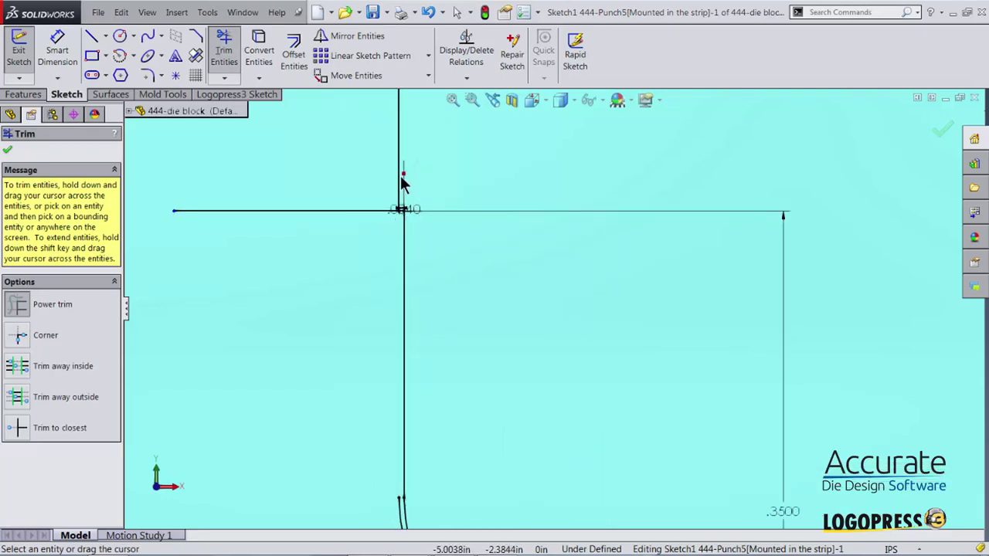
{"action": "left_click", "coordinate": [313, 209]}
{"action": "scroll", "coordinate": [353, 336], "scroll_direction": "up", "scroll_amount": 4}
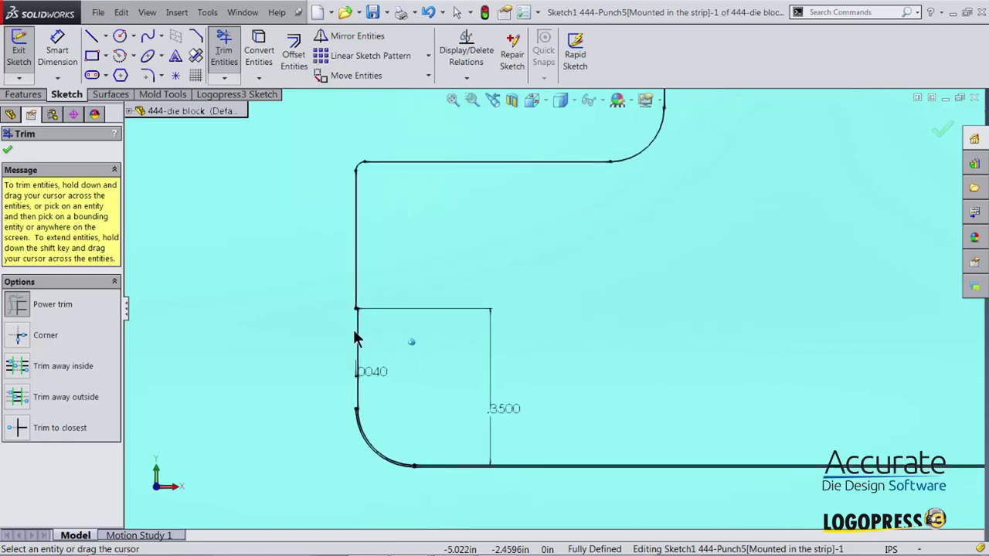
{"action": "scroll", "coordinate": [358, 353], "scroll_direction": "down", "scroll_amount": 2}
{"action": "key", "text": "Escape"}
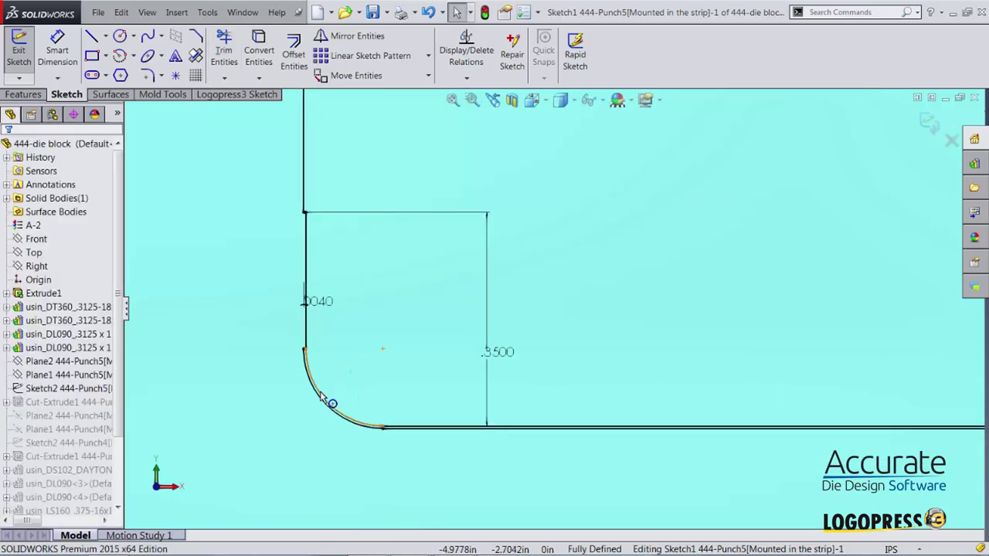
- Convert the outer chain of the bottom line and two corner arcs to construction geometry, and exit the sketch
{"action": "left_click", "coordinate": [319, 402]}
{"action": "right_click", "coordinate": [320, 402]}
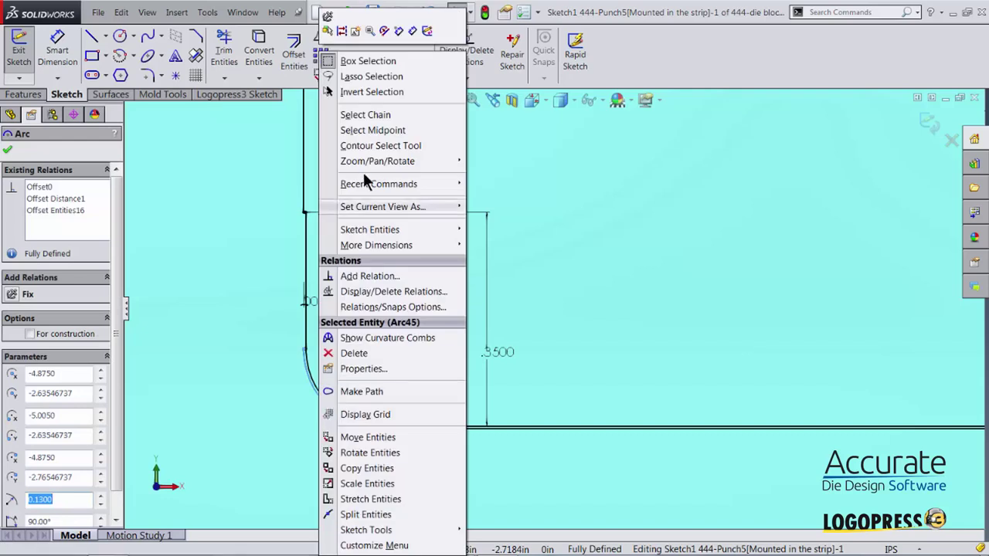
{"action": "left_click", "coordinate": [371, 114]}
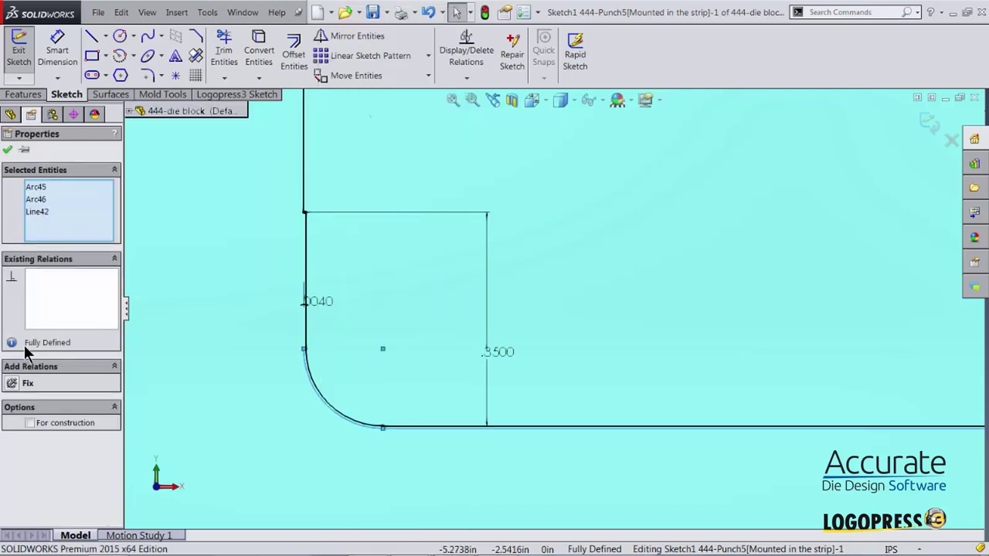
{"action": "left_click", "coordinate": [34, 423]}
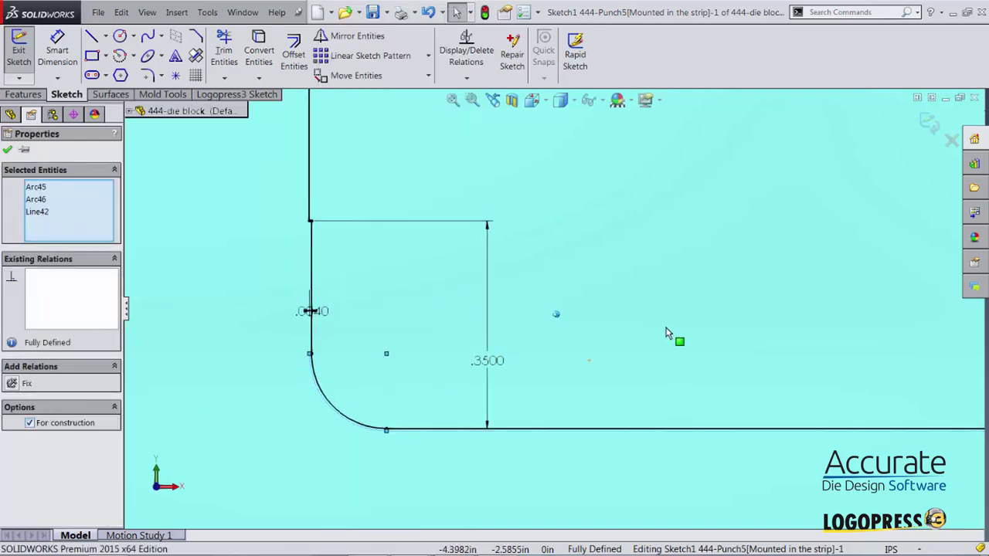
{"action": "scroll", "coordinate": [670, 333], "scroll_direction": "up", "scroll_amount": 3}
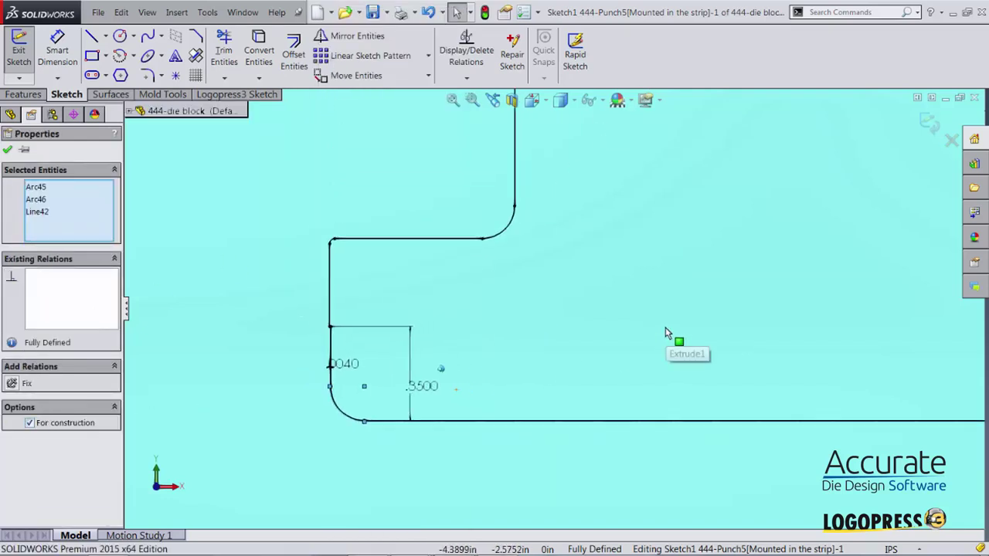
{"action": "left_click", "coordinate": [929, 122]}
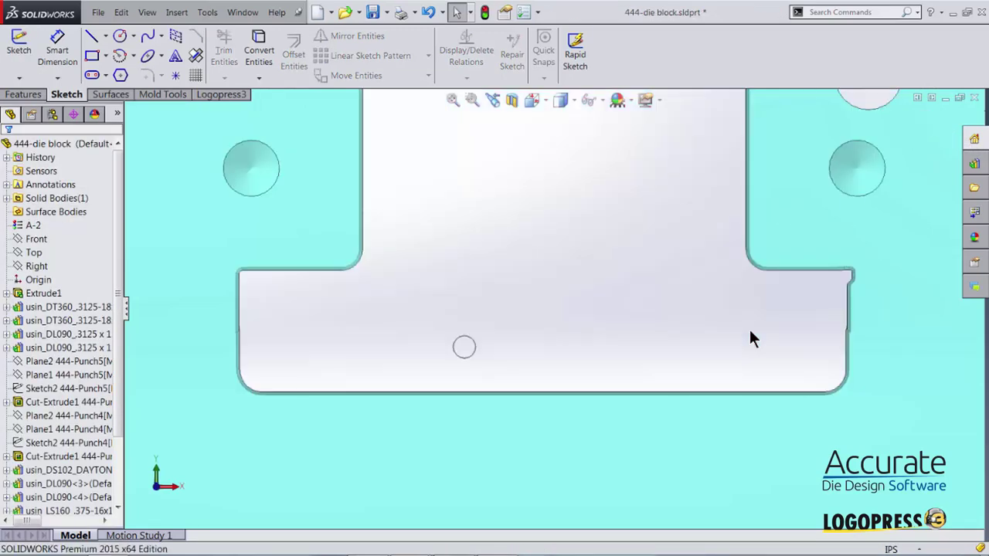
- Save the die block part and close it to return to the tool assembly
{"action": "key", "text": "f"}
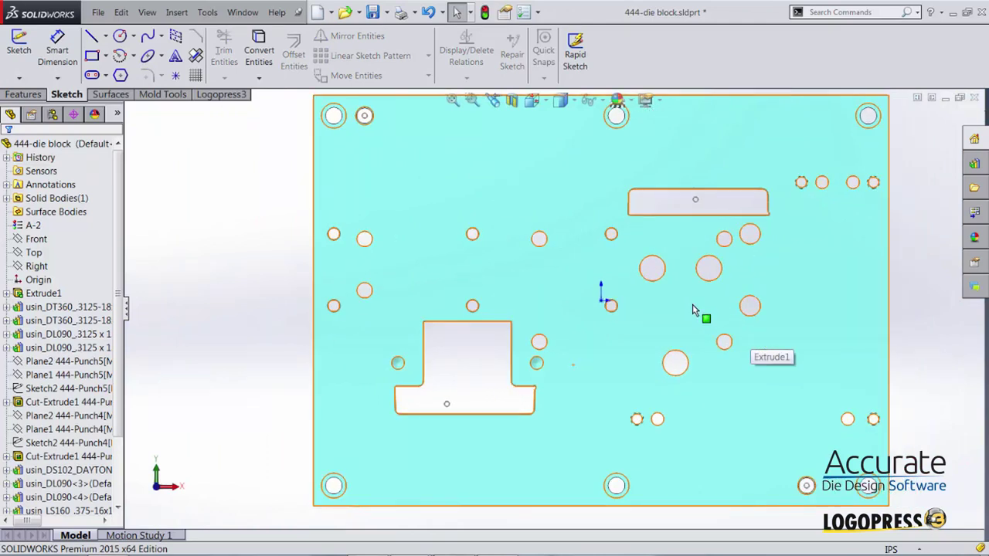
{"action": "left_click", "coordinate": [373, 13]}
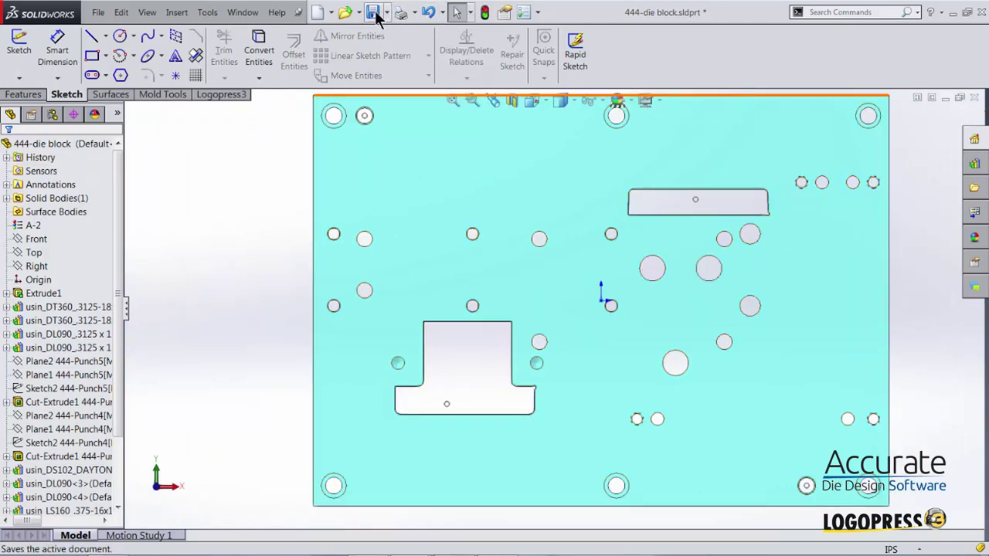
{"action": "left_click", "coordinate": [975, 98]}
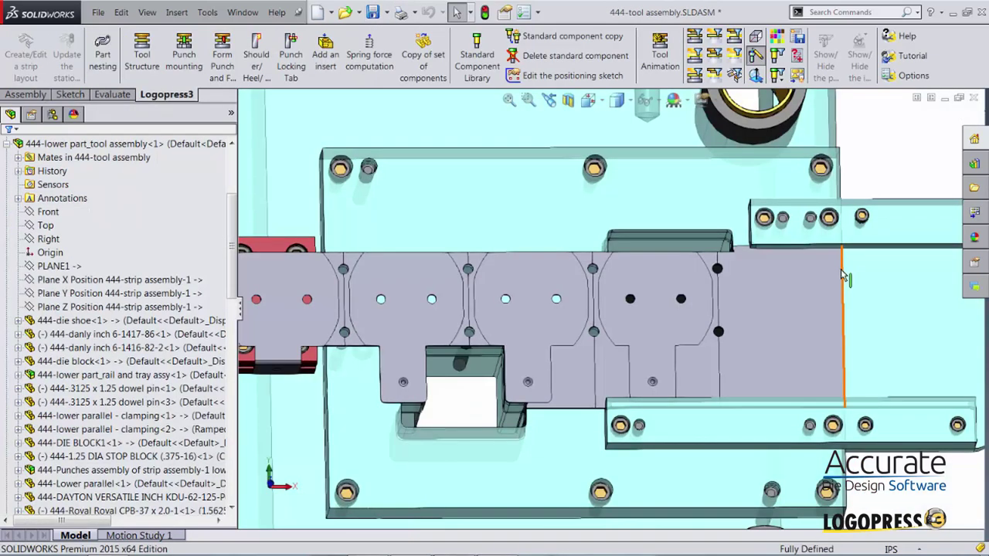
- Start Interference Detection in the tool assembly and clear the whole assembly from the components to check
{"action": "scroll", "coordinate": [832, 288], "scroll_direction": "down", "scroll_amount": 2}
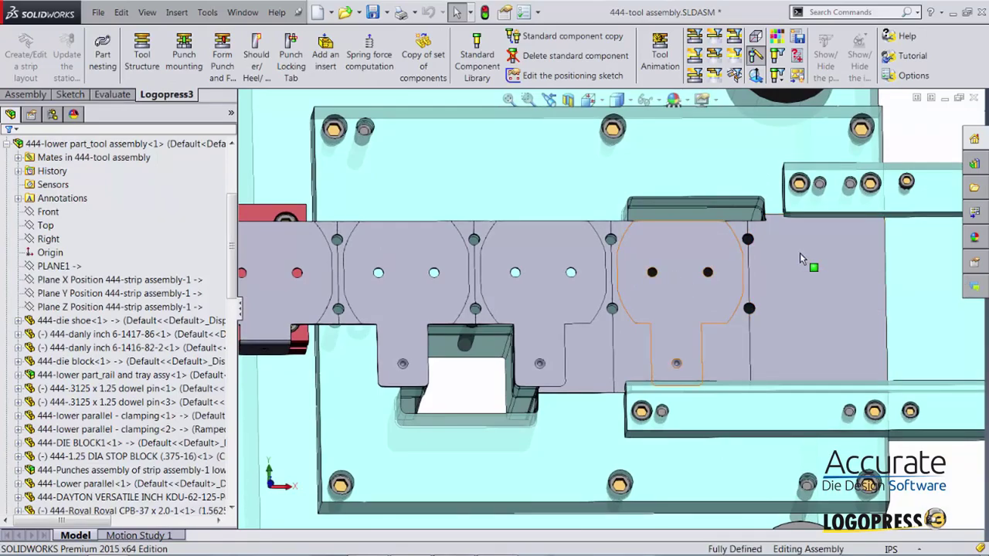
{"action": "scroll", "coordinate": [793, 317], "scroll_direction": "up", "scroll_amount": 1}
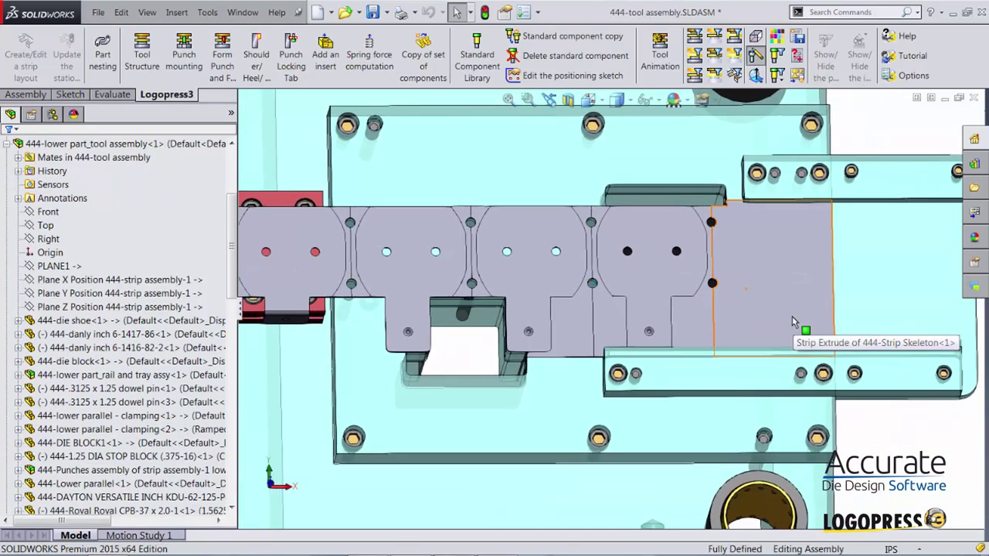
{"action": "middle_click_drag", "start_coordinate": [791, 317], "coordinate": [777, 328]}
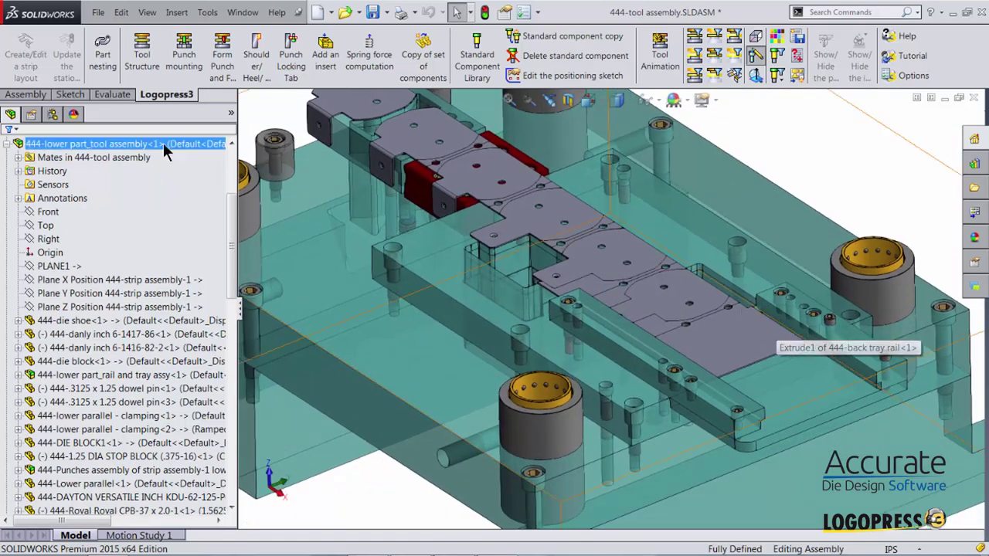
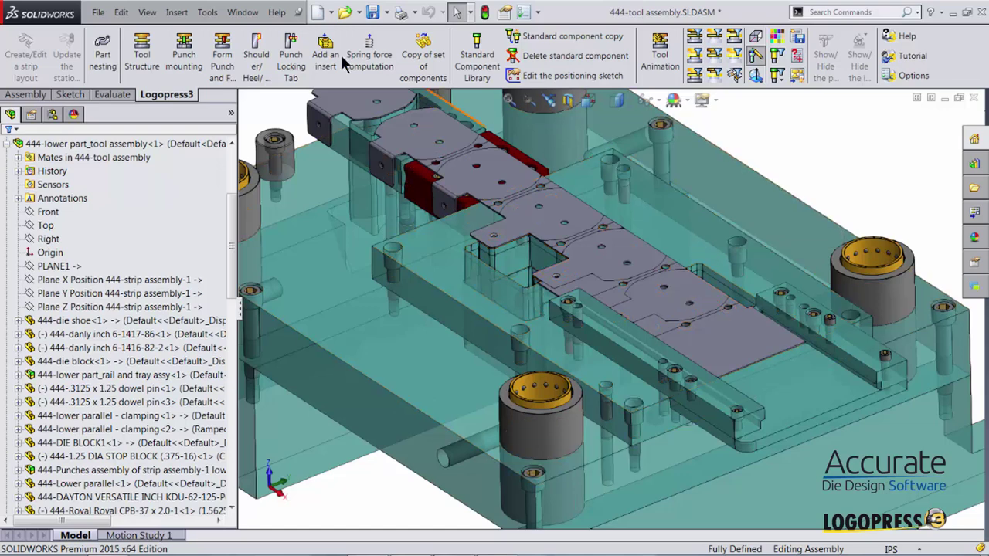
{"action": "left_click", "coordinate": [206, 13]}
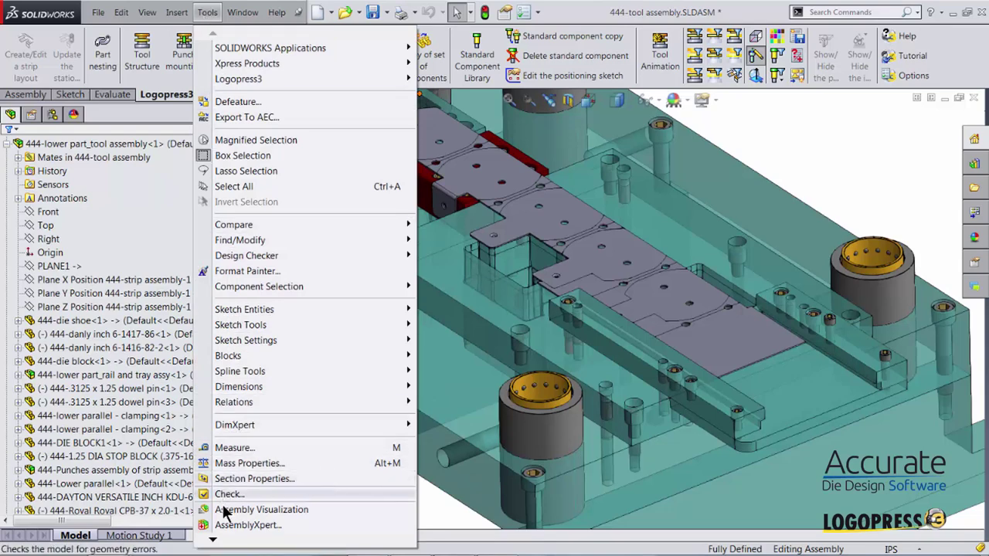
{"action": "scroll", "coordinate": [243, 516], "scroll_direction": "down", "scroll_amount": 3}
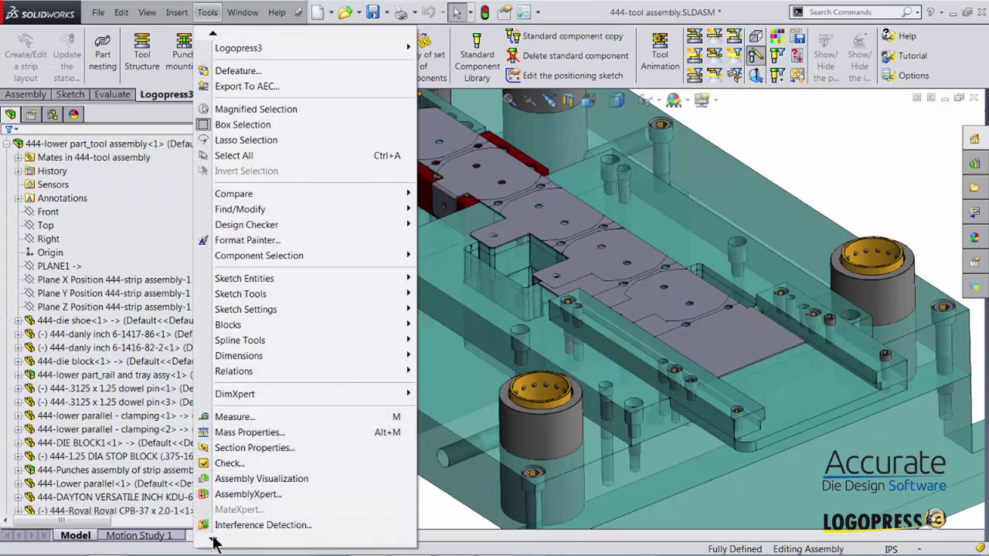
{"action": "left_click", "coordinate": [237, 509]}
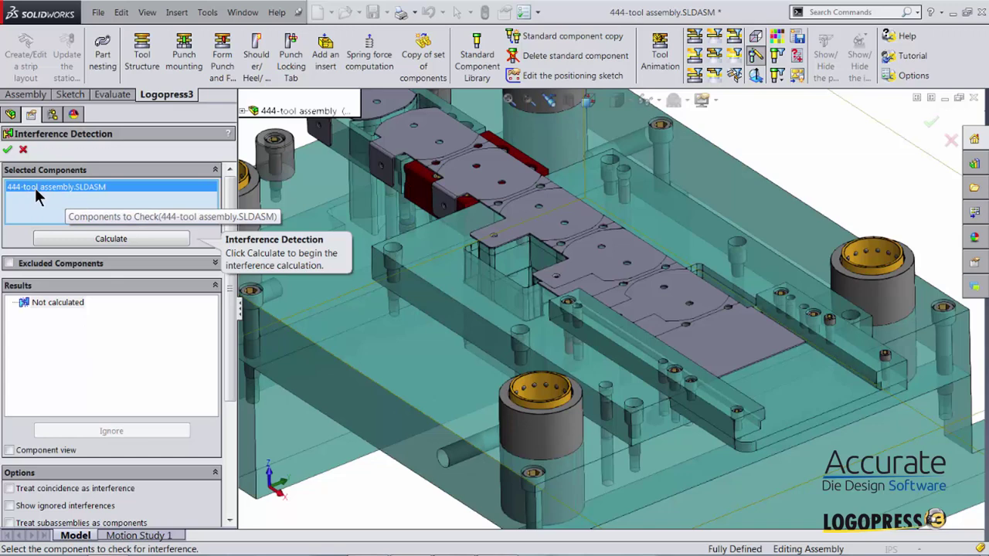
{"action": "right_click", "coordinate": [42, 189]}
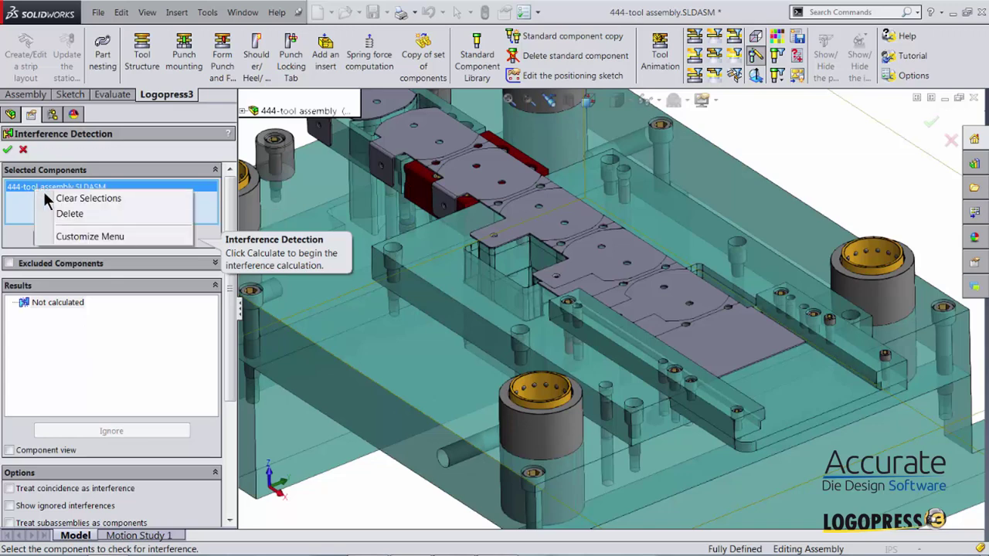
{"action": "left_click", "coordinate": [80, 198]}
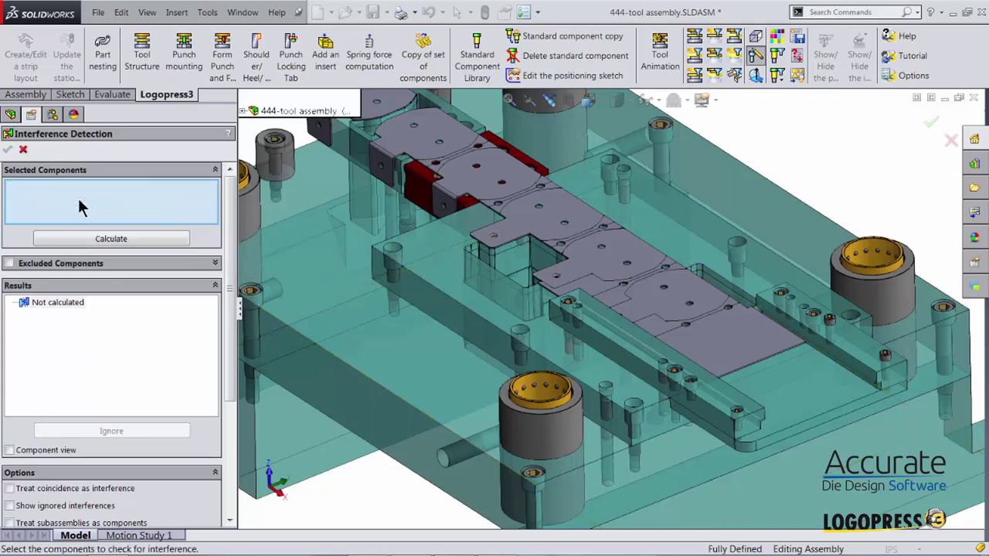
- Calculate the interferences for the 444-lower part_tool assembly only
{"action": "left_click", "coordinate": [244, 113]}
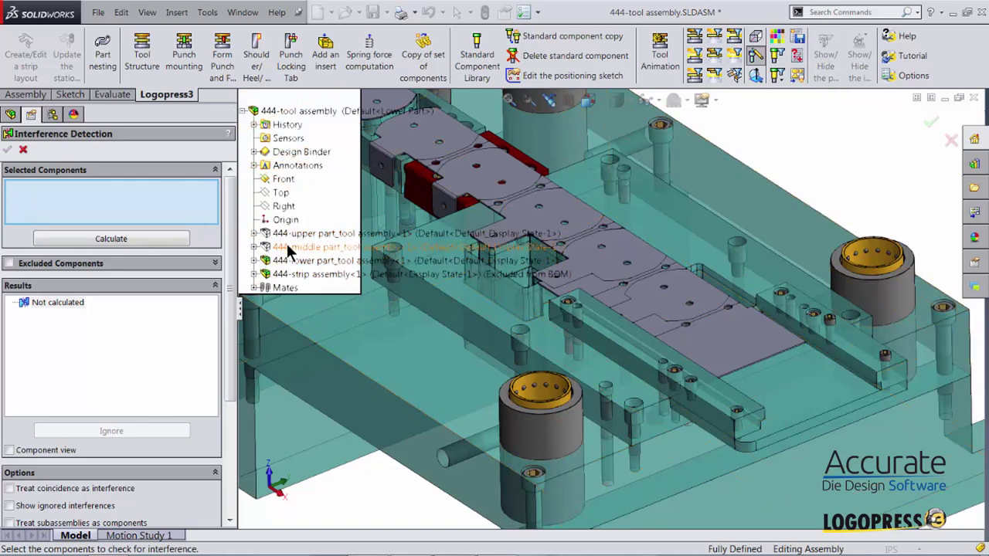
{"action": "left_click", "coordinate": [272, 262]}
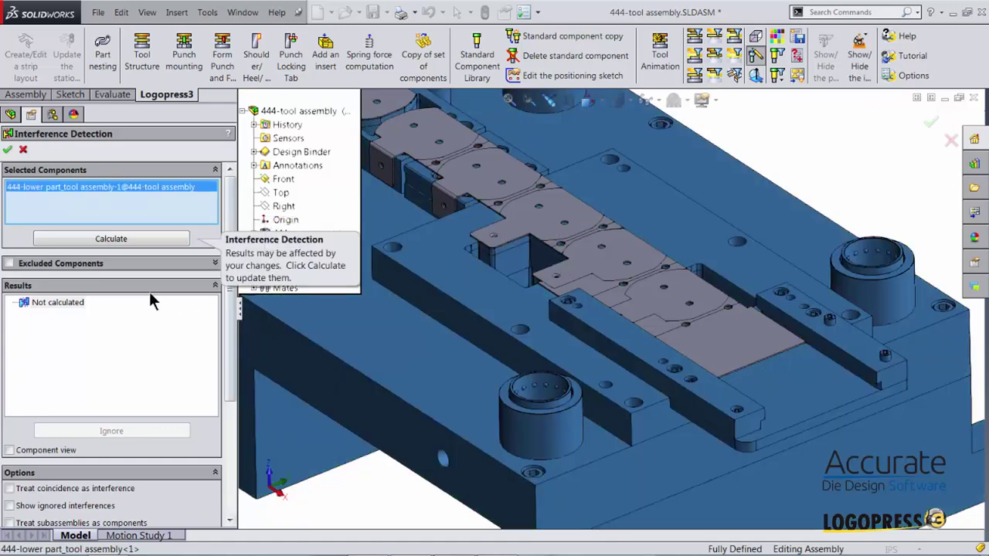
{"action": "left_click", "coordinate": [107, 237]}
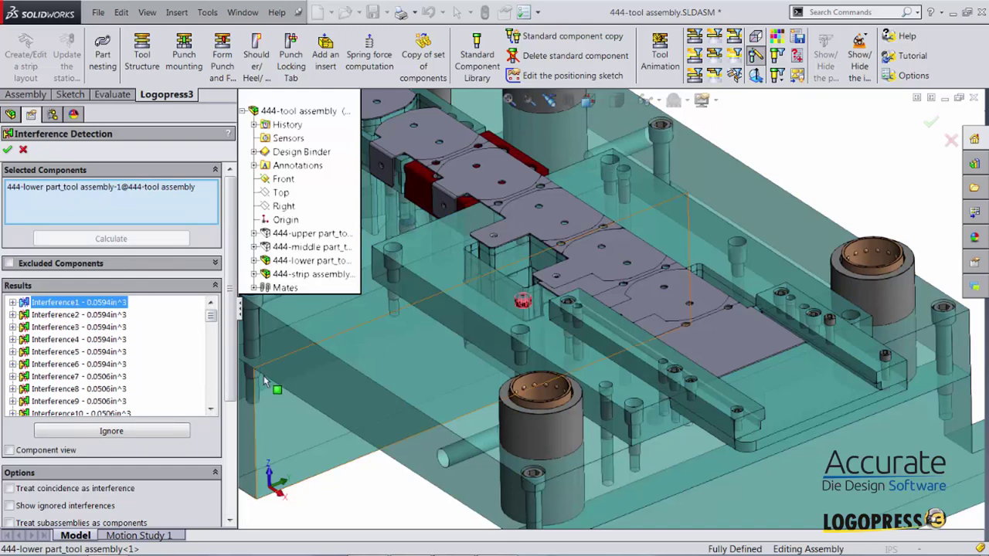
- Set the non-interfering components to Hidden and examine where the first interference lies in the lower die
{"action": "scroll", "coordinate": [204, 428], "scroll_direction": "down", "scroll_amount": 5}
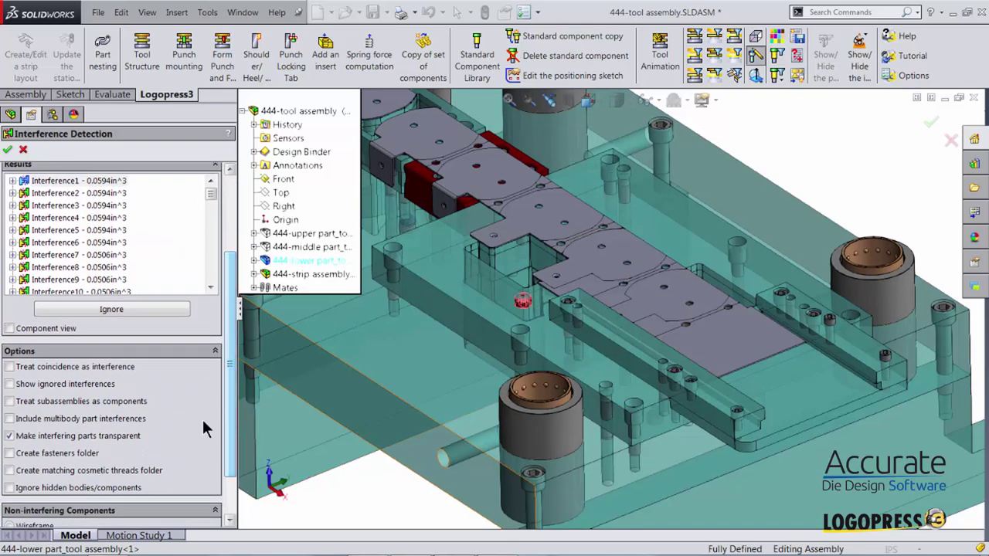
{"action": "left_click_drag", "start_coordinate": [227, 371], "coordinate": [237, 452]}
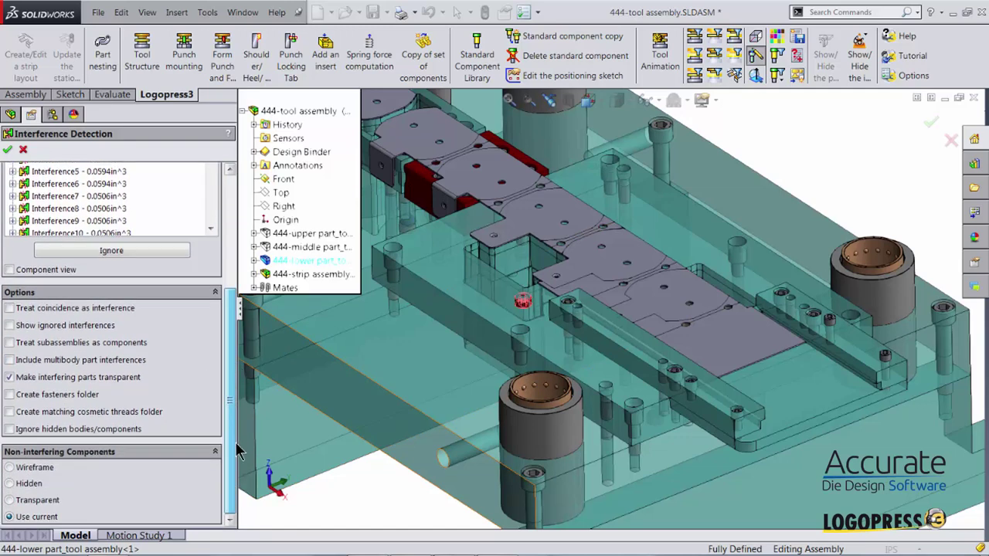
{"action": "left_click", "coordinate": [11, 484]}
{"action": "scroll", "coordinate": [544, 432], "scroll_direction": "down", "scroll_amount": 5}
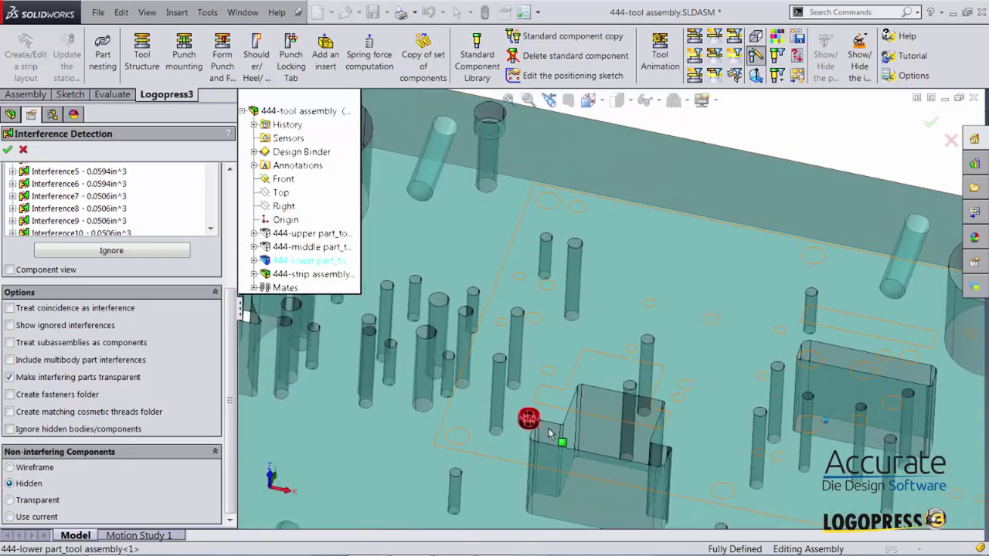
{"action": "scroll", "coordinate": [547, 434], "scroll_direction": "down", "scroll_amount": 2}
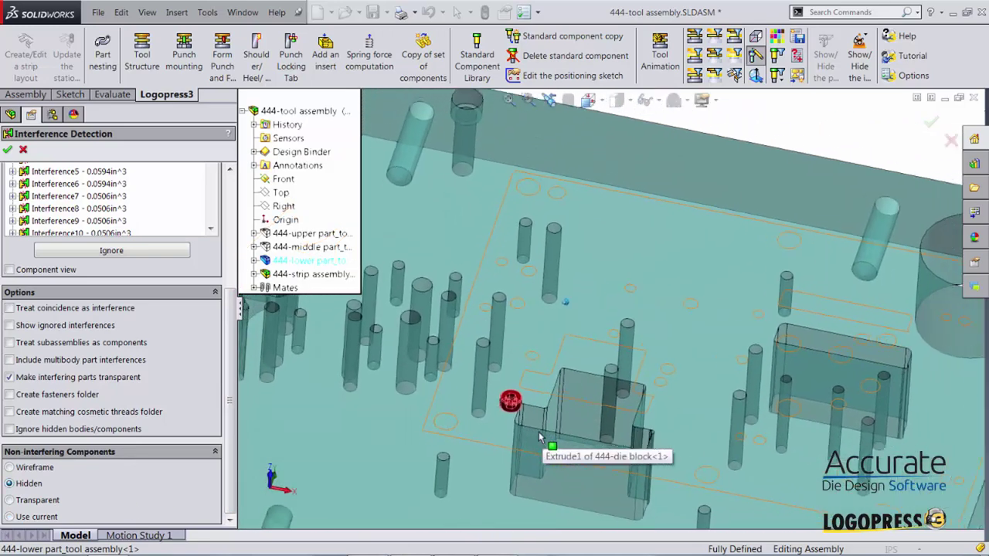
{"action": "scroll", "coordinate": [539, 437], "scroll_direction": "up", "scroll_amount": 2}
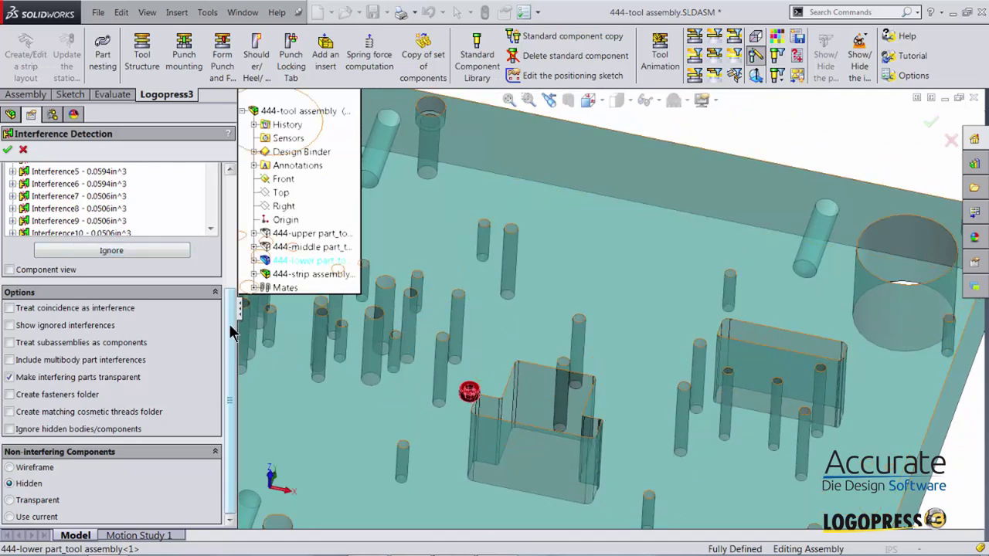
- Go through Interference2 to Interference7 in the results one by one to examine where each occurs
{"action": "left_click_drag", "start_coordinate": [232, 333], "coordinate": [232, 200]}
{"action": "left_click", "coordinate": [36, 295]}
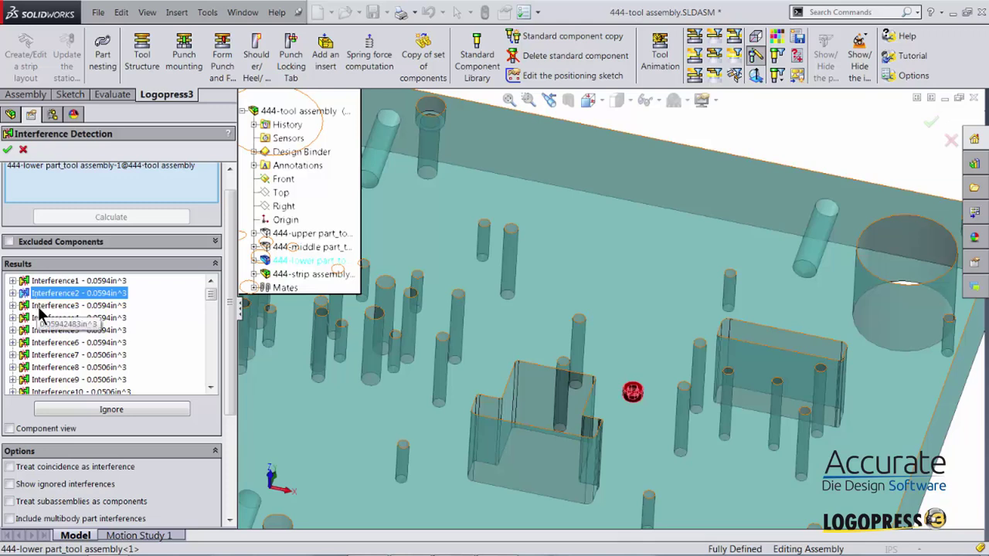
{"action": "left_click", "coordinate": [40, 307]}
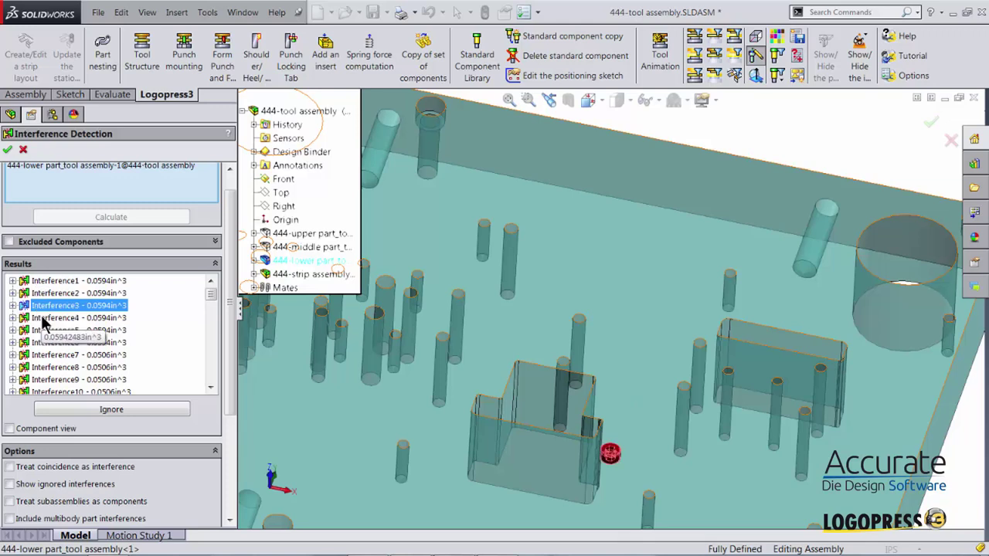
{"action": "left_click", "coordinate": [43, 318]}
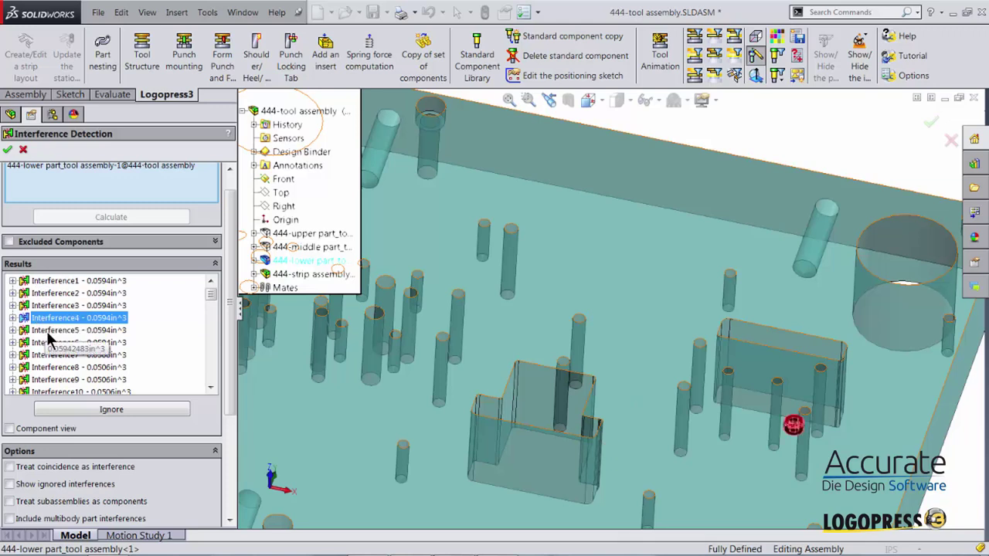
{"action": "left_click", "coordinate": [47, 331]}
{"action": "left_click", "coordinate": [50, 345]}
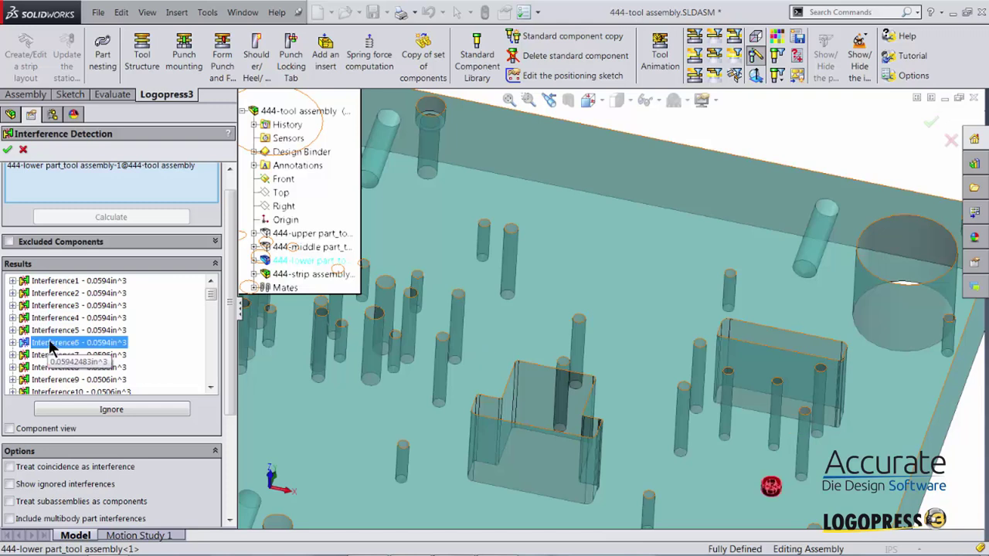
{"action": "left_click", "coordinate": [52, 357]}
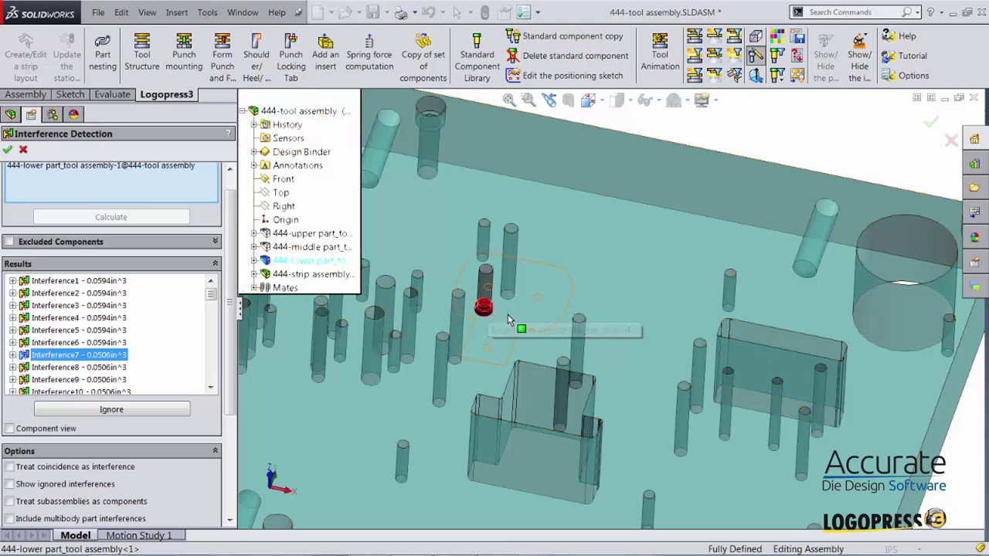
- Go through Interference8 to Interference11 in the results one by one to examine where each occurs
{"action": "left_click", "coordinate": [75, 369]}
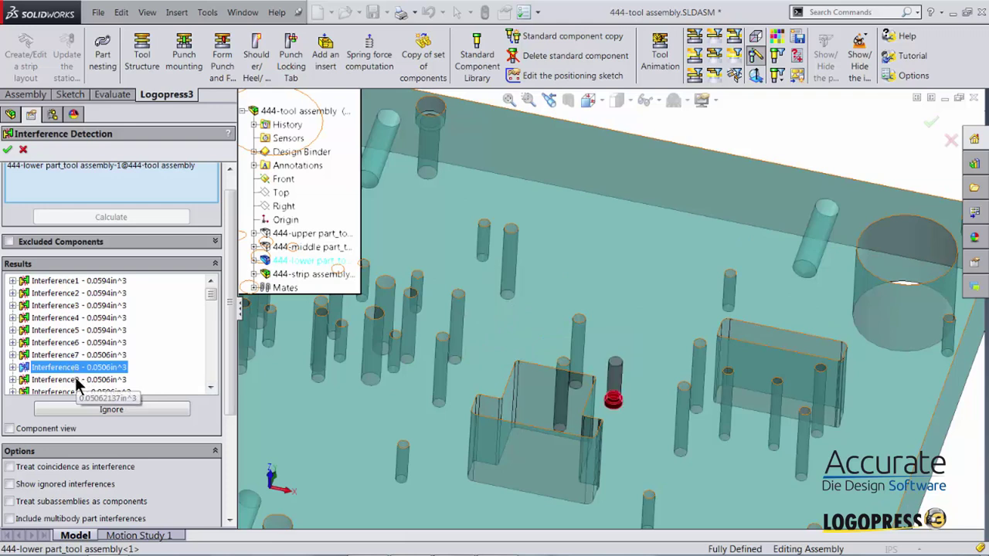
{"action": "left_click", "coordinate": [78, 380]}
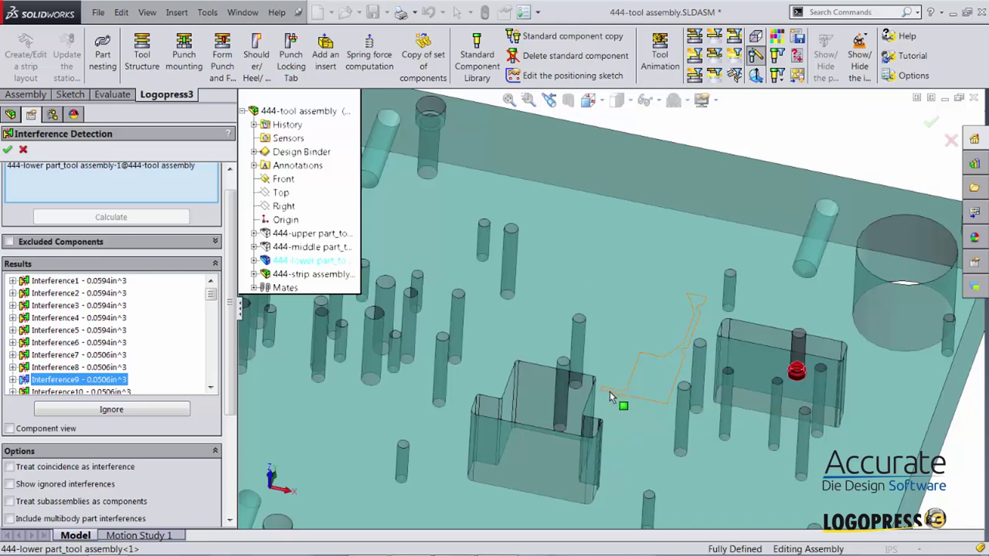
{"action": "left_click", "coordinate": [98, 391]}
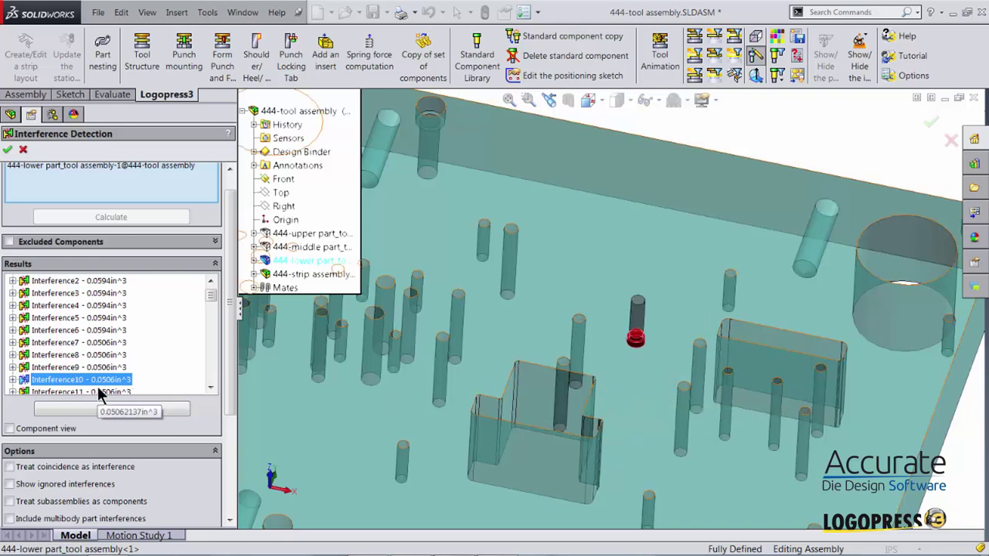
{"action": "left_click_drag", "start_coordinate": [235, 386], "coordinate": [236, 423]}
{"action": "left_click", "coordinate": [89, 346]}
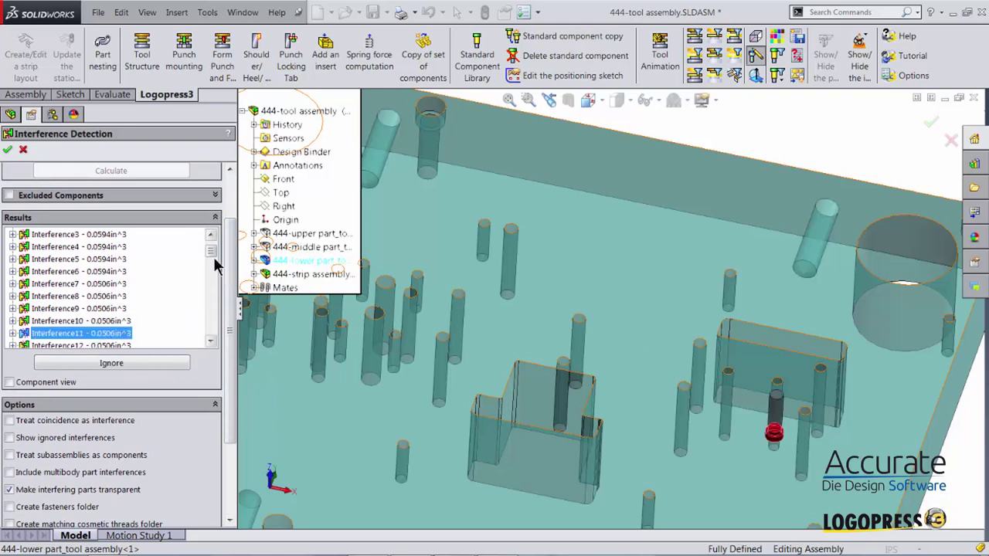
- Examine where Interference12 and Interference13 occur in the lower part of the tool
{"action": "left_click", "coordinate": [210, 340]}
{"action": "left_click", "coordinate": [210, 340]}
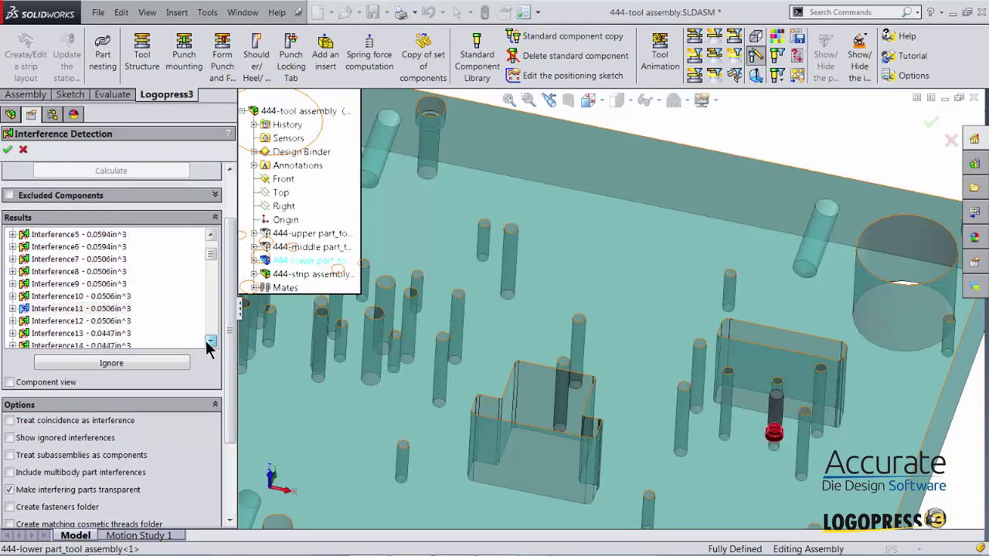
{"action": "left_click", "coordinate": [210, 340]}
{"action": "left_click", "coordinate": [91, 309]}
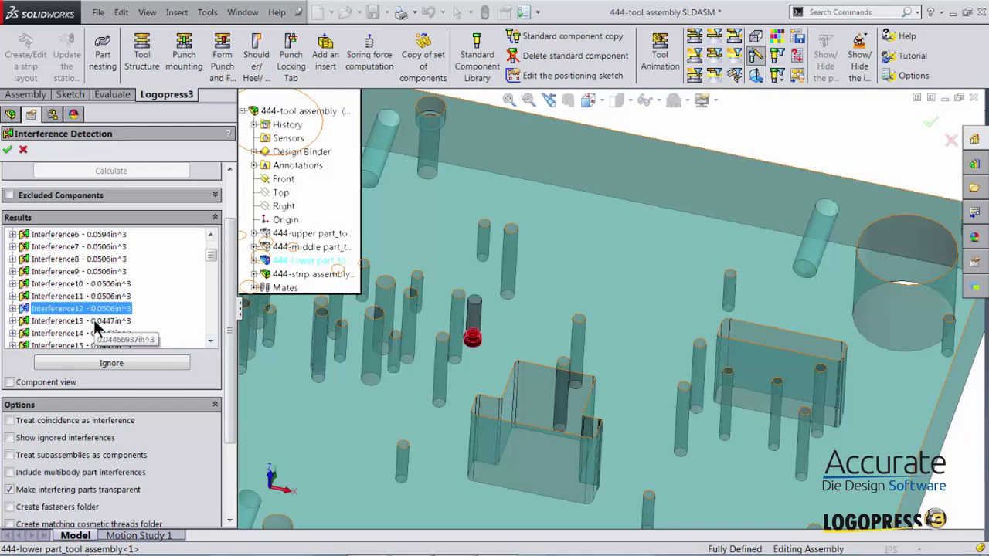
{"action": "left_click", "coordinate": [94, 321]}
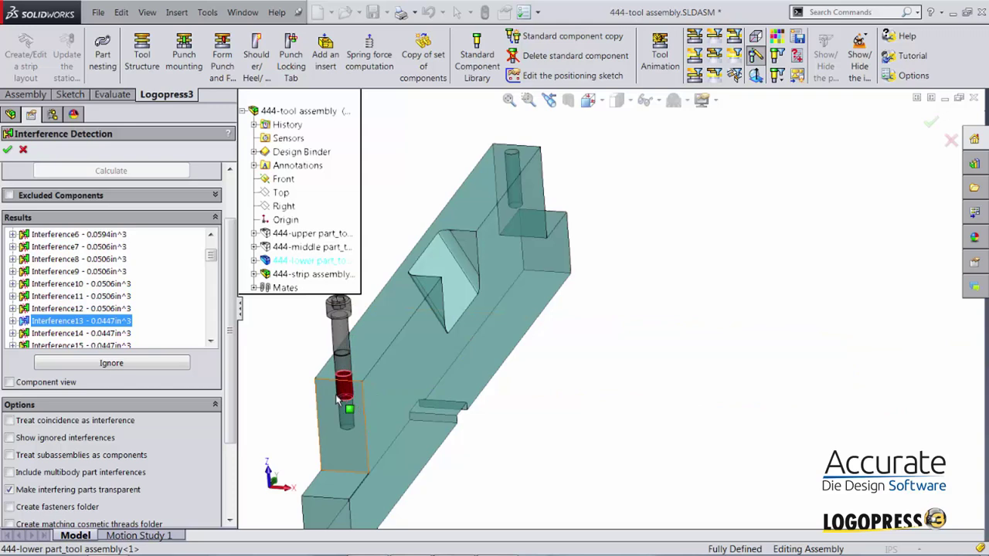
- Turn on Create matching cosmetic threads folder and look for that folder in the interference results
{"action": "left_click_drag", "start_coordinate": [231, 397], "coordinate": [232, 440]}
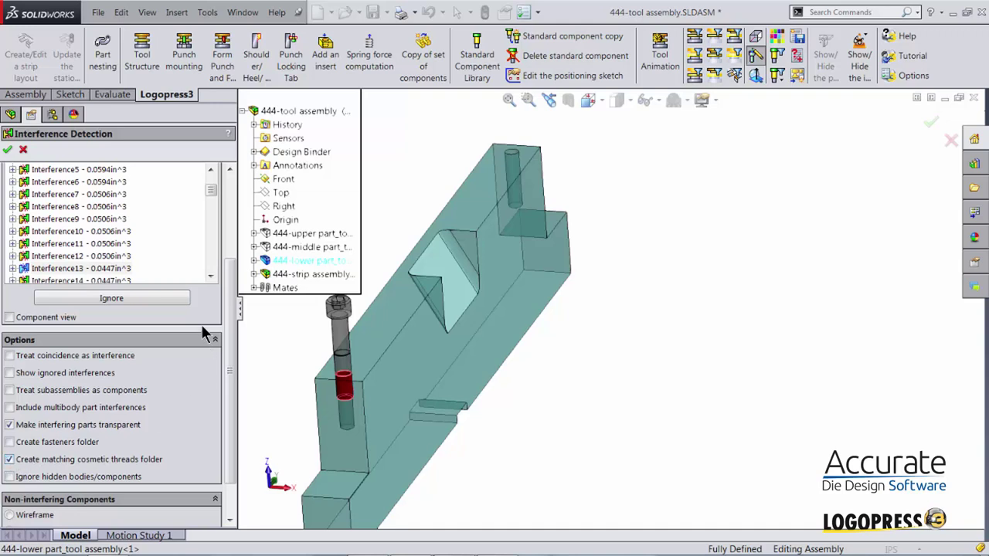
{"action": "left_click_drag", "start_coordinate": [230, 302], "coordinate": [232, 242]}
{"action": "left_click_drag", "start_coordinate": [214, 283], "coordinate": [214, 269]}
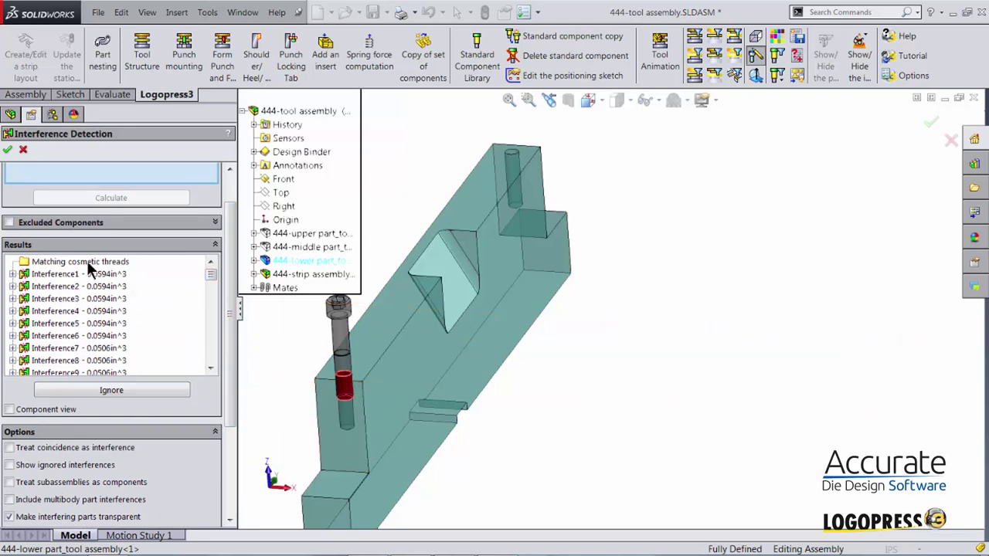
- Turn off the Create matching cosmetic threads folder option again
{"action": "left_click_drag", "start_coordinate": [230, 373], "coordinate": [235, 418]}
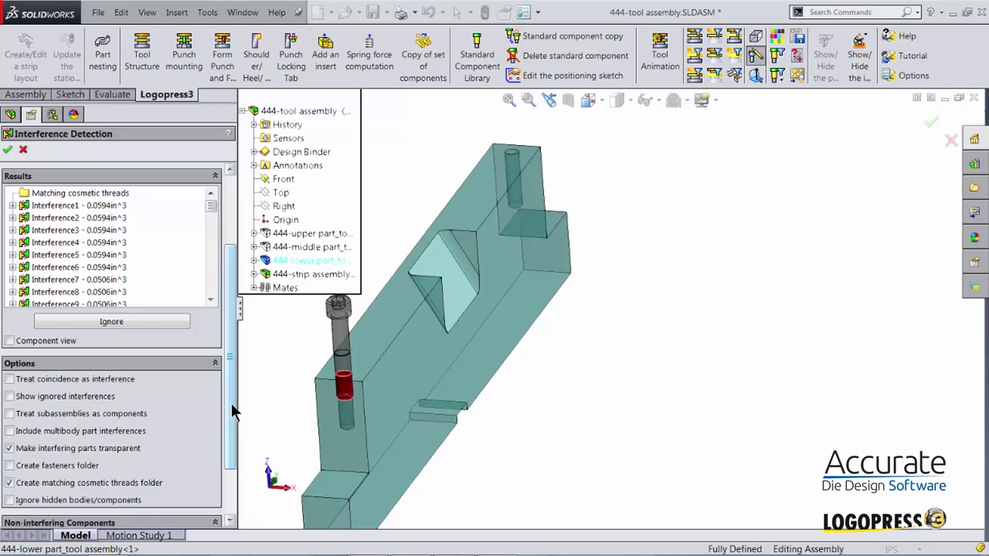
{"action": "mouse_move", "coordinate": [231, 403]}
{"action": "left_mouse_down"}
{"action": "mouse_move", "coordinate": [231, 393]}
{"action": "mouse_move", "coordinate": [231, 415]}
{"action": "left_mouse_up"}
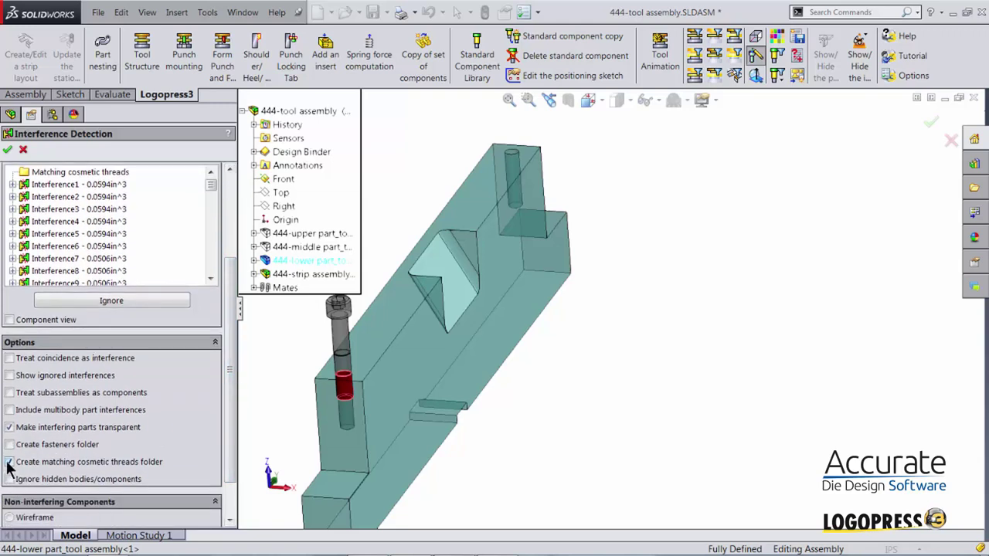
{"action": "left_click", "coordinate": [9, 462]}
- View the ignore and sort options for Interference13 without applying any, and close Interference Detection
{"action": "left_click_drag", "start_coordinate": [230, 440], "coordinate": [227, 358]}
{"action": "right_click", "coordinate": [47, 402]}
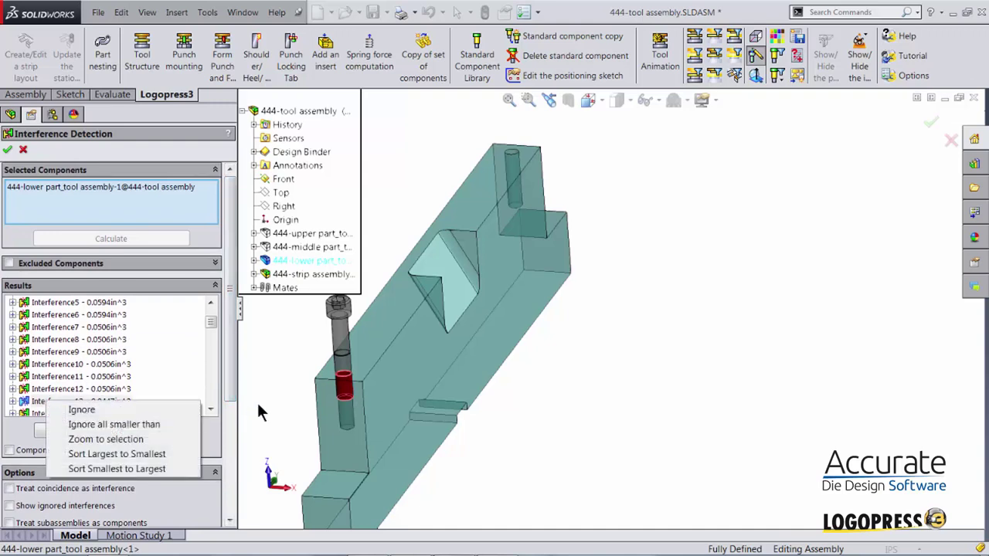
{"action": "left_click", "coordinate": [276, 371]}
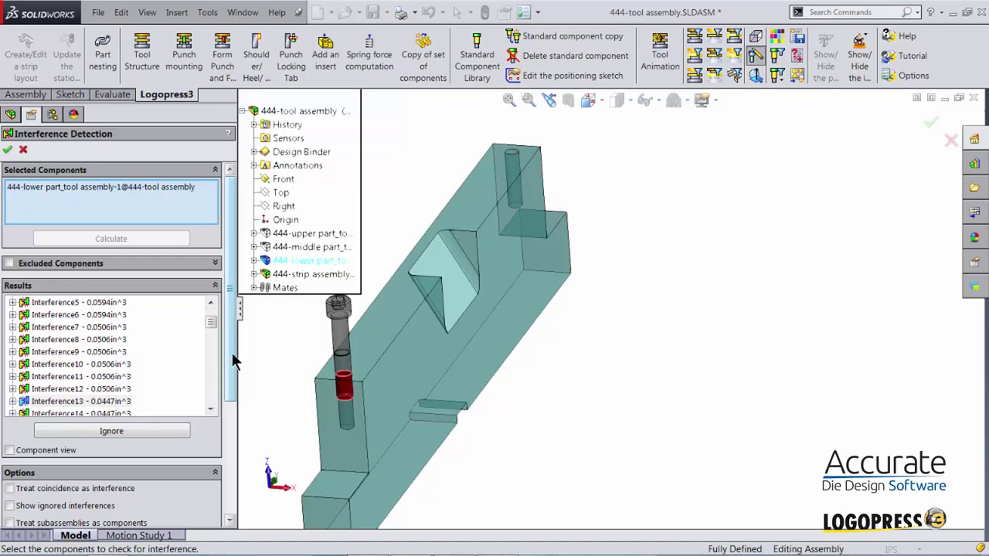
{"action": "left_click", "coordinate": [8, 150]}
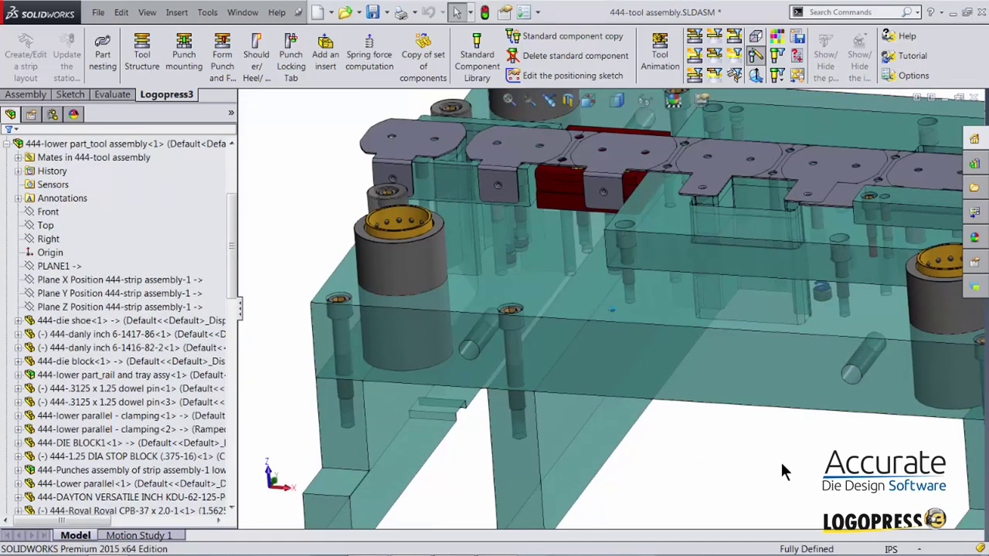
- Unsuppress the machining feature usin_DT360<1> in the 444-die shoe
{"action": "scroll", "coordinate": [780, 461], "scroll_direction": "up", "scroll_amount": 3}
{"action": "scroll", "coordinate": [777, 460], "scroll_direction": "down", "scroll_amount": 1}
{"action": "scroll", "coordinate": [778, 459], "scroll_direction": "down", "scroll_amount": 5}
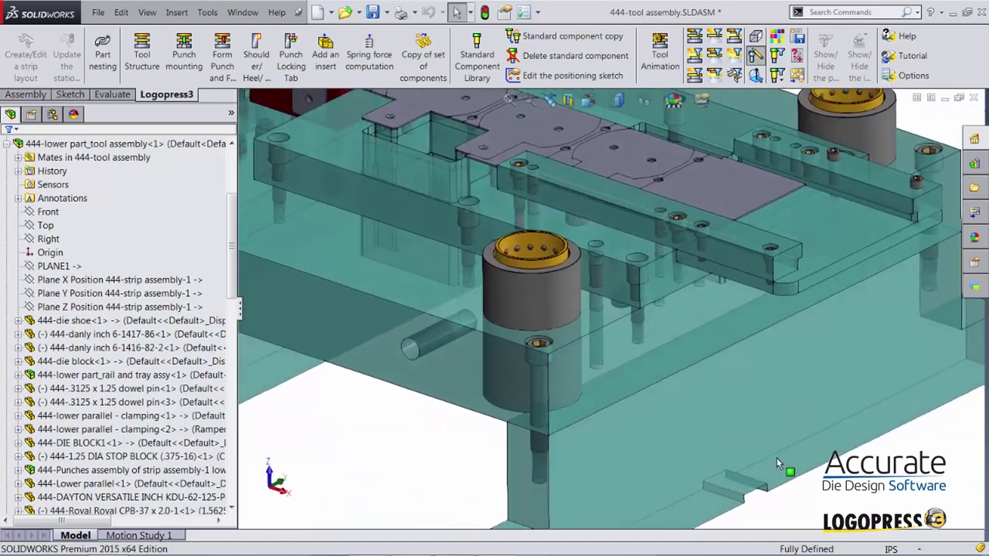
{"action": "scroll", "coordinate": [618, 345], "scroll_direction": "down", "scroll_amount": 4}
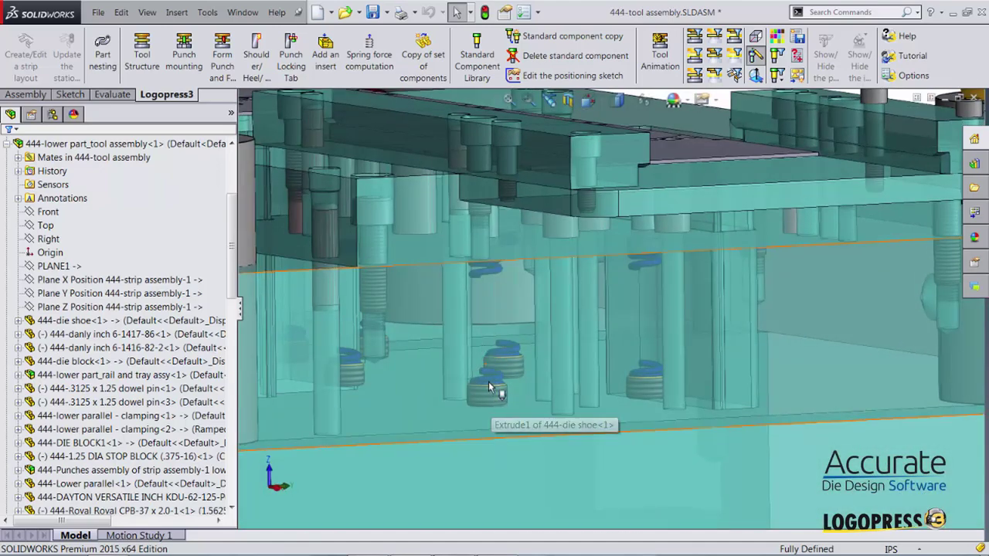
{"action": "left_click", "coordinate": [390, 377]}
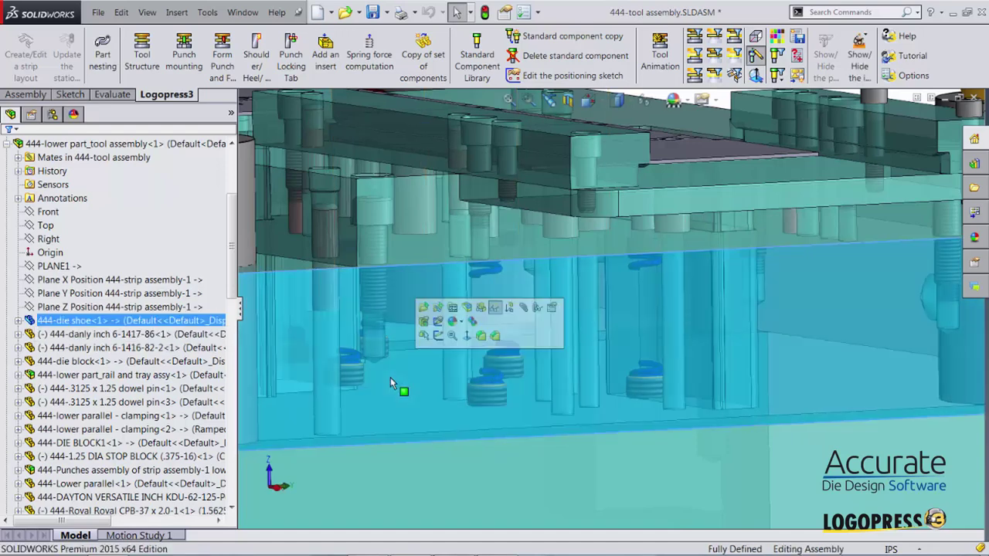
{"action": "left_click", "coordinate": [19, 320]}
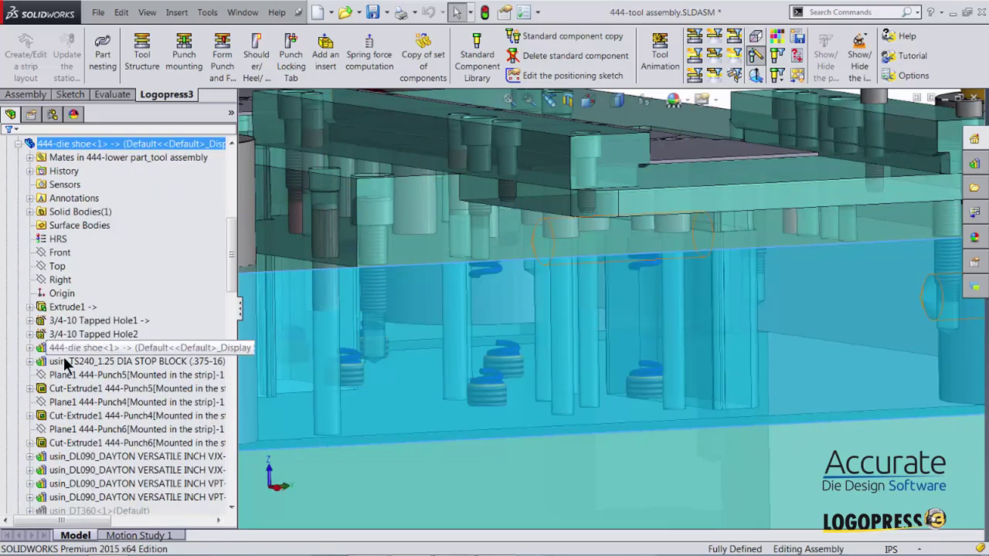
{"action": "scroll", "coordinate": [229, 293], "scroll_direction": "down", "scroll_amount": 4}
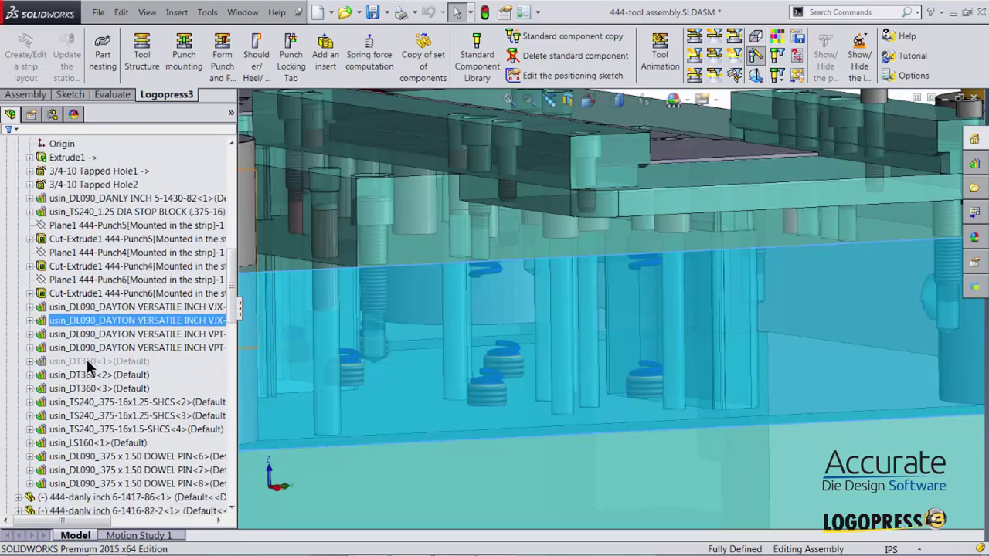
{"action": "left_click", "coordinate": [33, 363]}
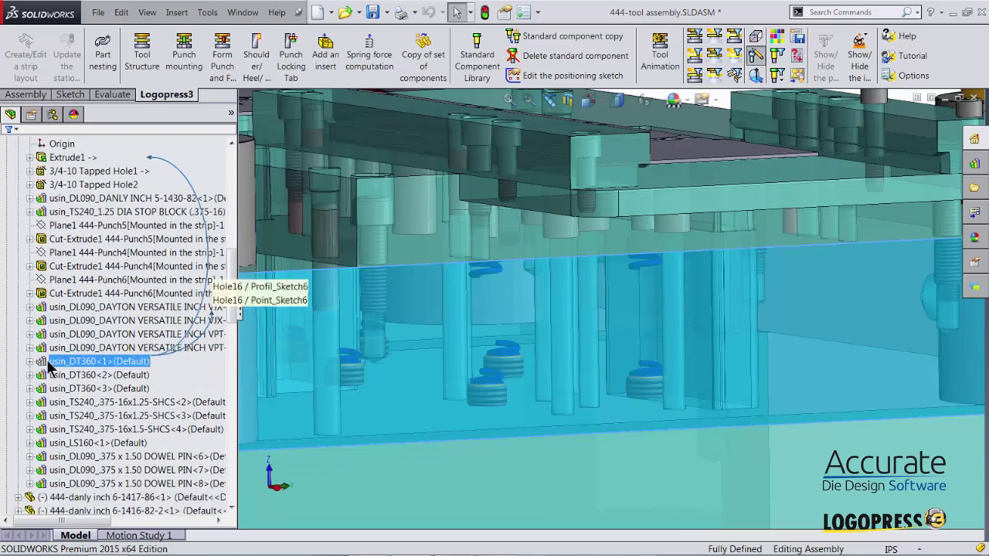
{"action": "left_click", "coordinate": [44, 367]}
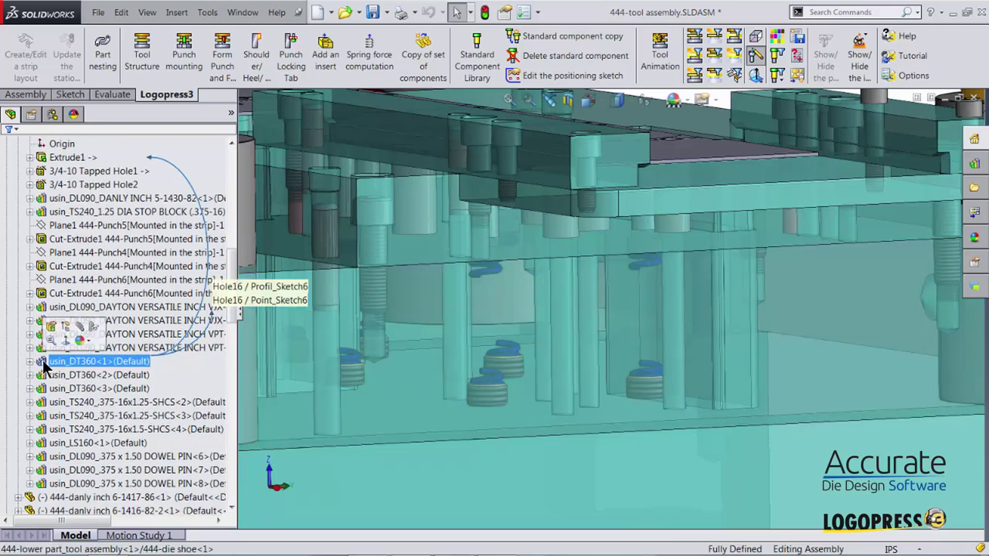
{"action": "left_click", "coordinate": [65, 327]}
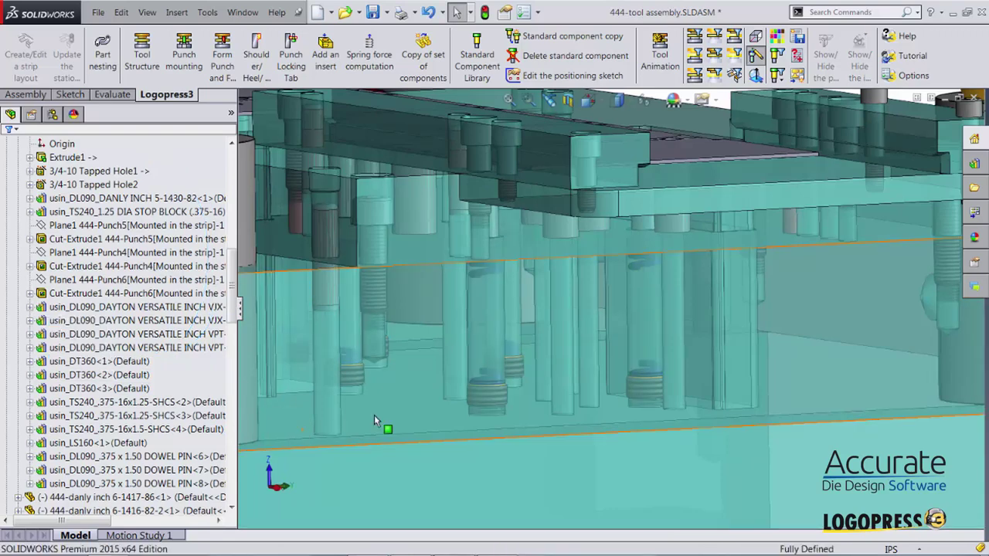
- Examine the screws and dowel pins in the tray rails at the end of the strip
{"action": "scroll", "coordinate": [668, 421], "scroll_direction": "up", "scroll_amount": 4}
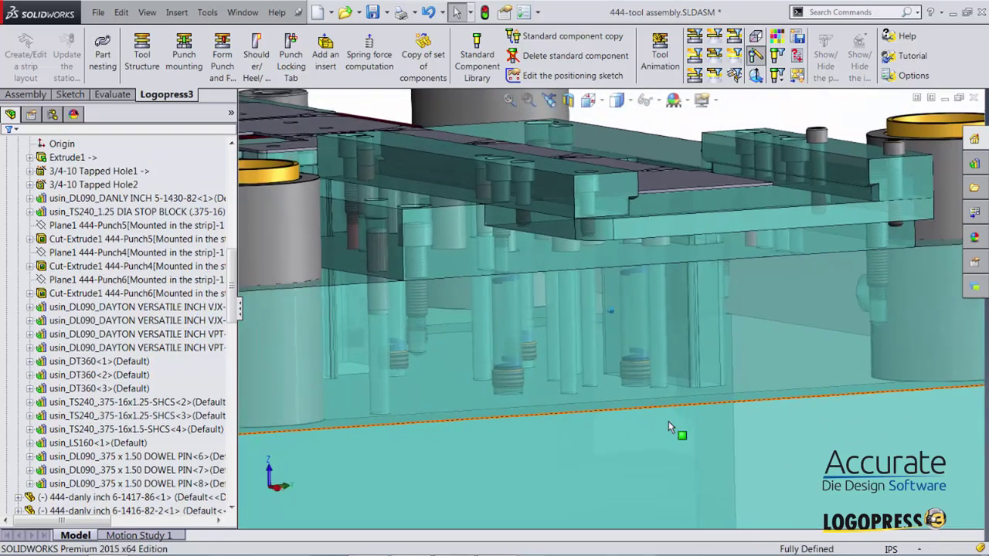
{"action": "scroll", "coordinate": [667, 421], "scroll_direction": "up", "scroll_amount": 5}
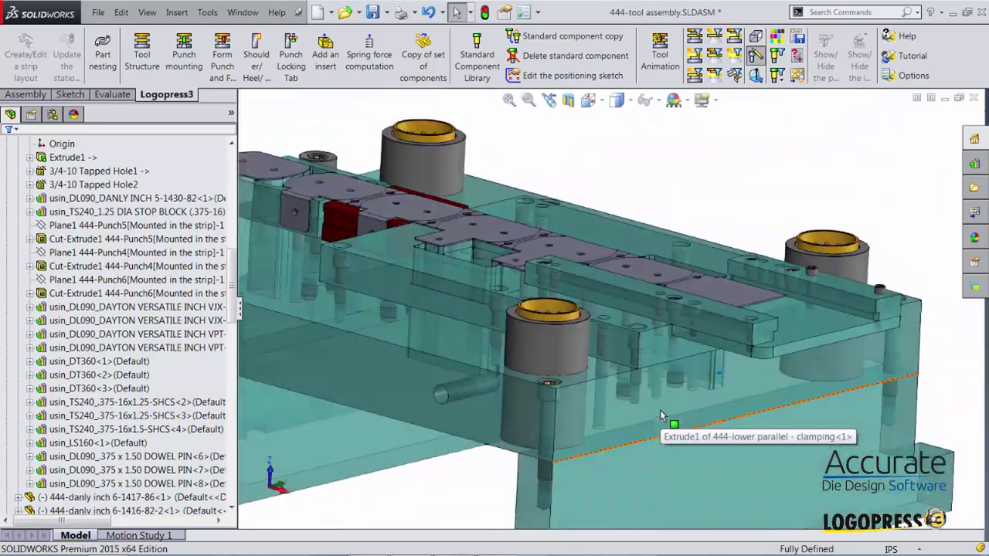
{"action": "mouse_move", "coordinate": [660, 410]}
{"action": "middle_mouse_down"}
{"action": "mouse_move", "coordinate": [405, 444]}
{"action": "mouse_move", "coordinate": [669, 381]}
{"action": "mouse_move", "coordinate": [669, 396]}
{"action": "middle_mouse_up"}
{"action": "scroll", "coordinate": [668, 392], "scroll_direction": "down", "scroll_amount": 3}
{"action": "scroll", "coordinate": [581, 359], "scroll_direction": "down", "scroll_amount": 3}
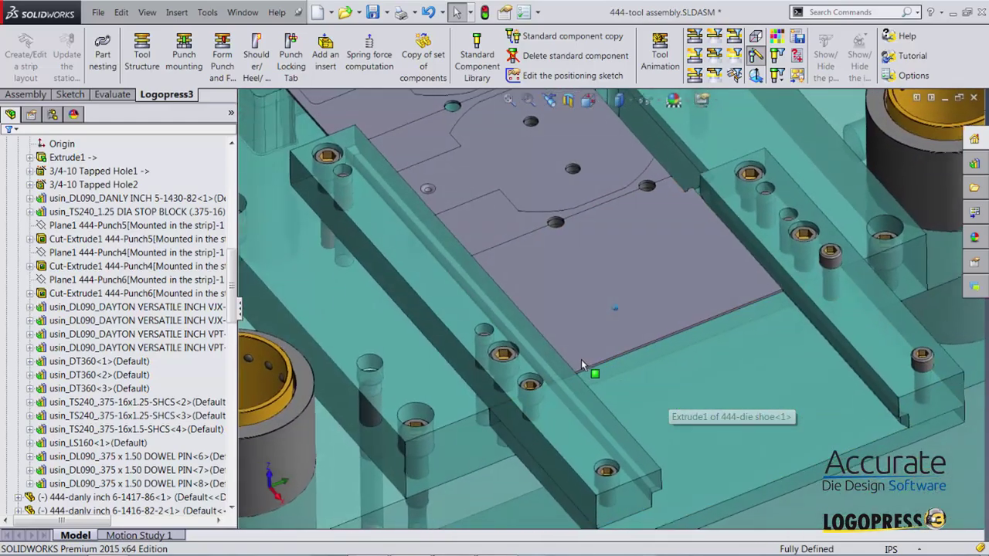
{"action": "middle_click_drag", "start_coordinate": [582, 364], "coordinate": [581, 372]}
{"action": "scroll", "coordinate": [543, 385], "scroll_direction": "down", "scroll_amount": 3}
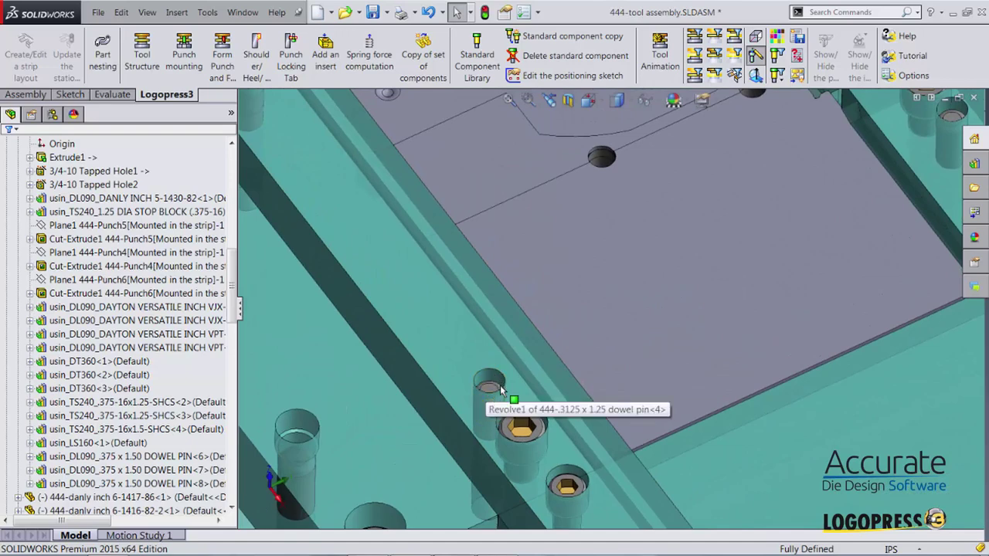
{"action": "middle_click_drag", "start_coordinate": [495, 382], "coordinate": [477, 354]}
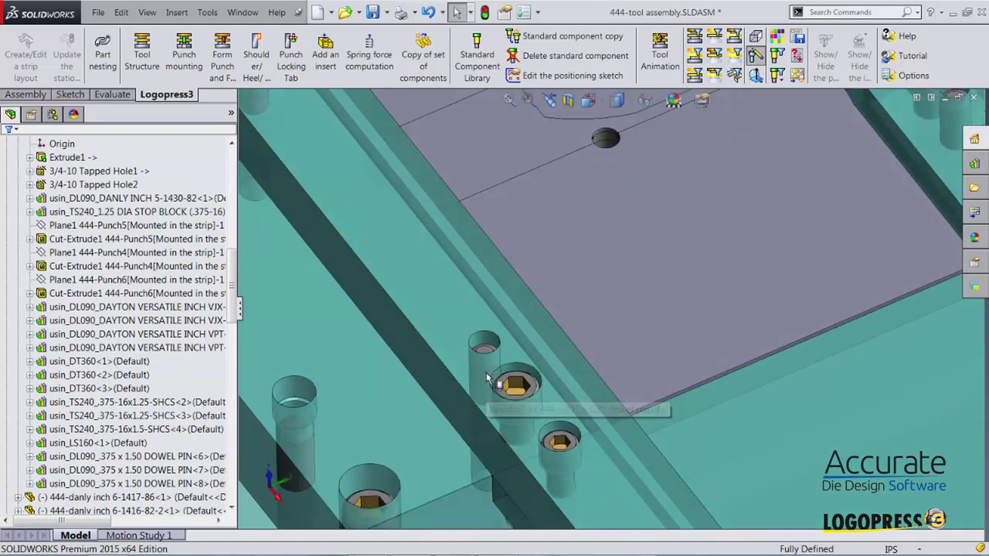
{"action": "scroll", "coordinate": [487, 363], "scroll_direction": "up", "scroll_amount": 5}
{"action": "scroll", "coordinate": [549, 363], "scroll_direction": "down", "scroll_amount": 5}
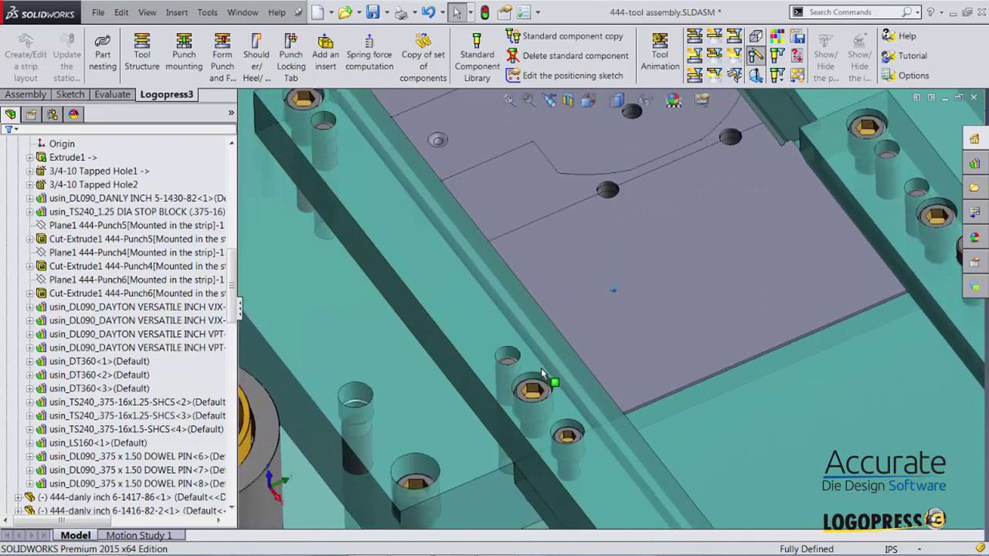
- Edit the .3125 x 1.25 dowel pin mounting so its Slip Fit Side Plate is the front tray rail face, and exit the placement sketch
{"action": "left_click", "coordinate": [475, 323]}
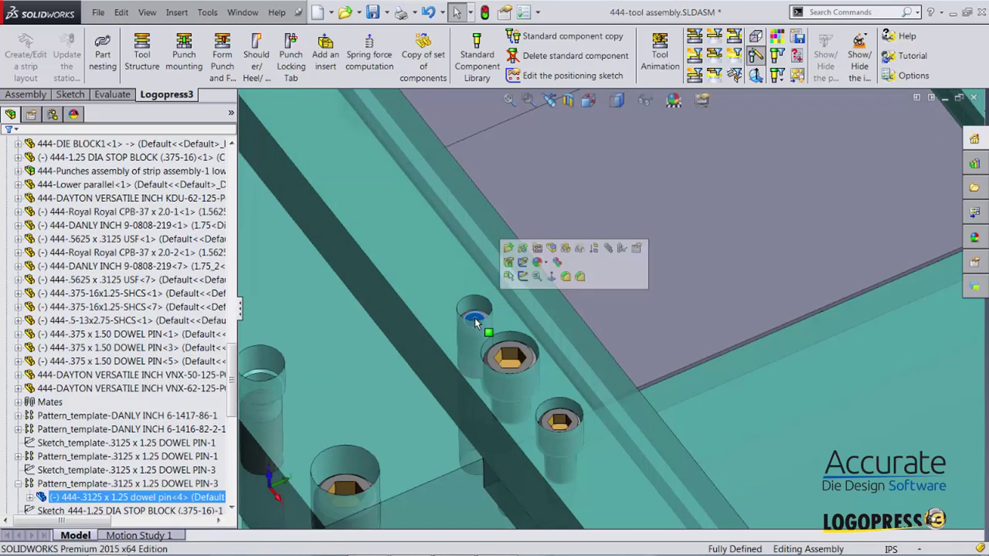
{"action": "left_click", "coordinate": [474, 57]}
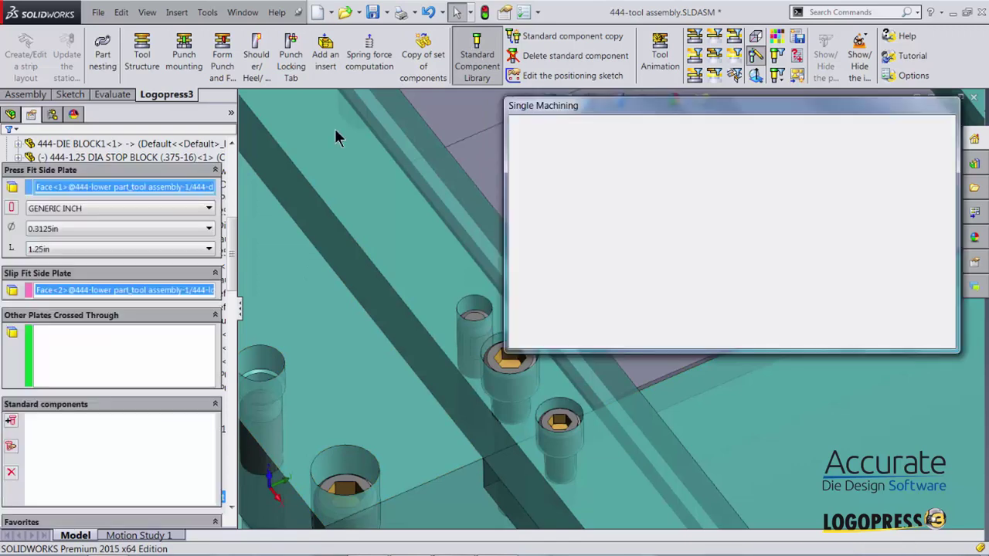
{"action": "left_click", "coordinate": [76, 290]}
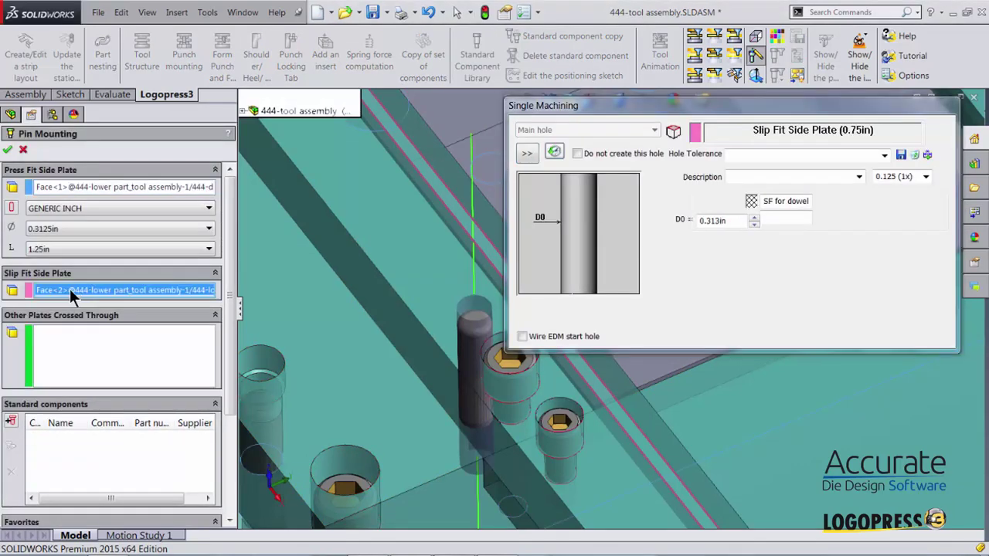
{"action": "right_click", "coordinate": [69, 289]}
{"action": "left_click", "coordinate": [124, 299]}
{"action": "left_click", "coordinate": [416, 273]}
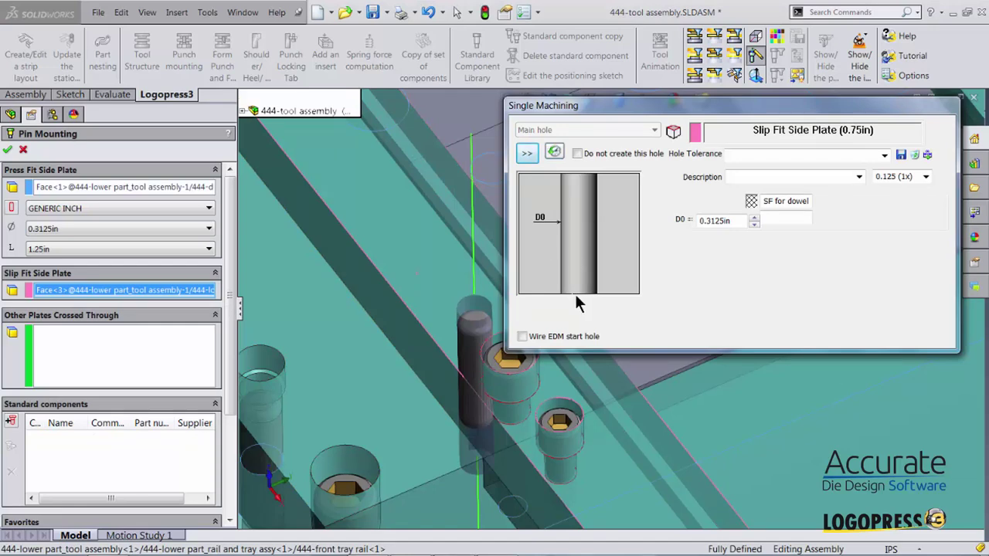
{"action": "left_click", "coordinate": [8, 150]}
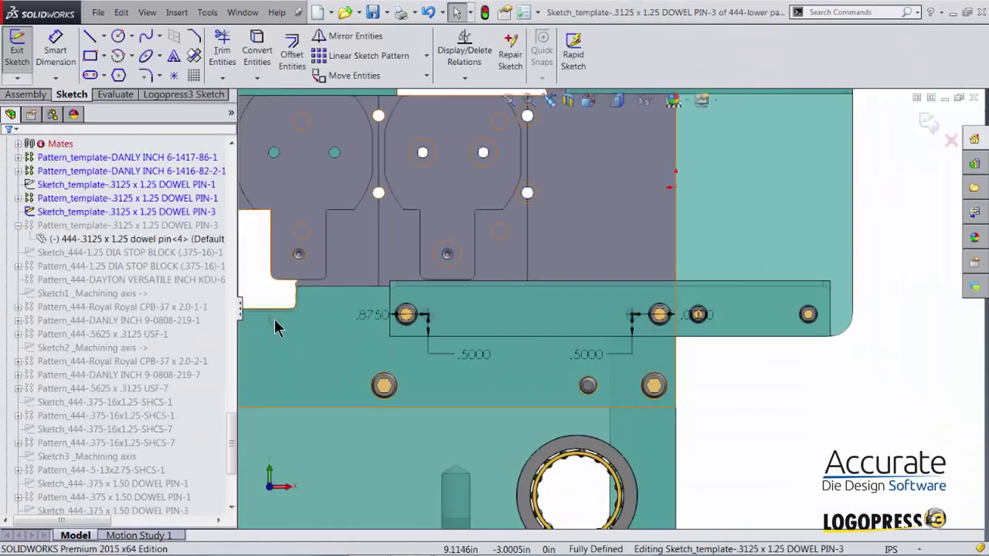
{"action": "left_click", "coordinate": [928, 123]}
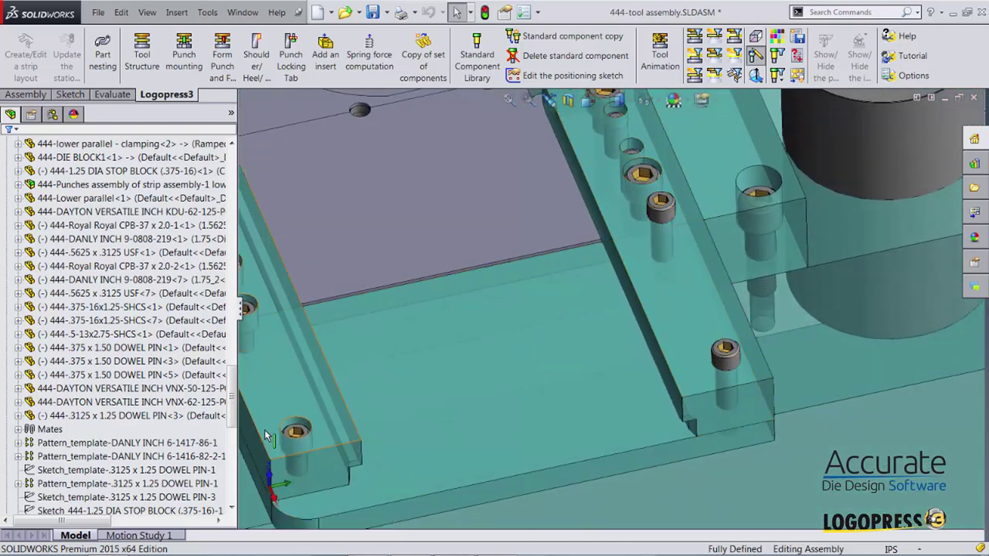
- Edit the .25-20 x 1.25 screw mounting in the rear tray rail, giving its Screw Head Plate a counterbored hole, and exit the placement sketch
{"action": "left_click", "coordinate": [662, 222]}
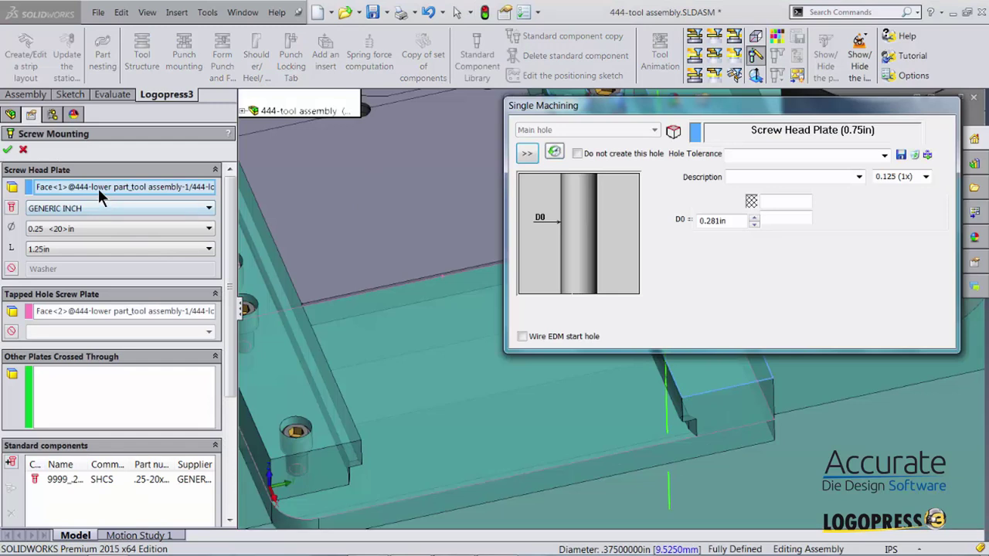
{"action": "left_click", "coordinate": [528, 153]}
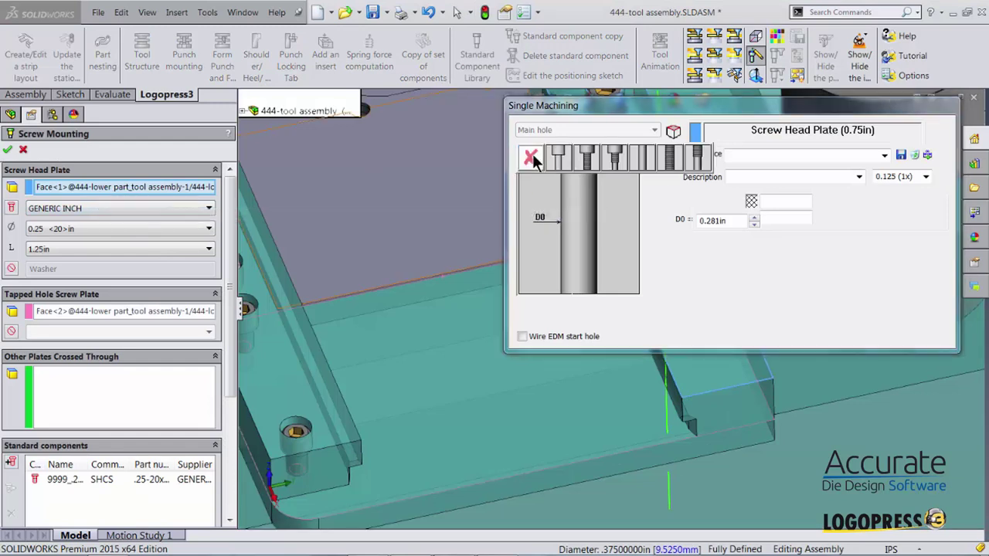
{"action": "left_click", "coordinate": [561, 155]}
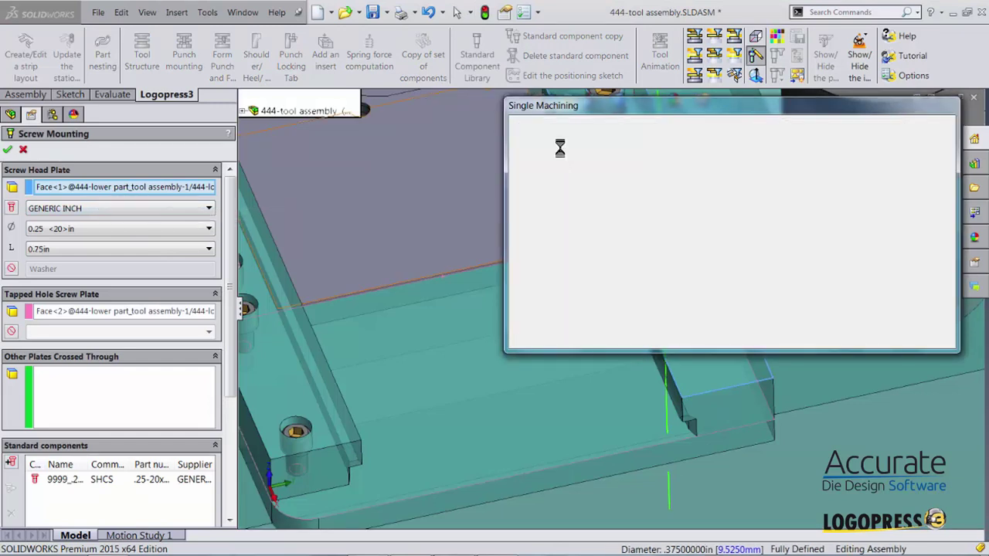
{"action": "left_click", "coordinate": [7, 149]}
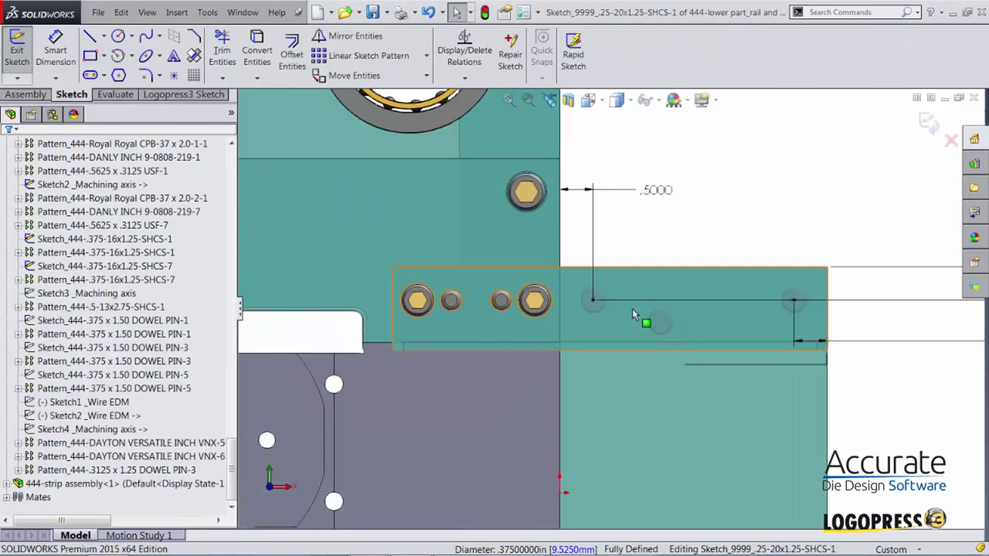
{"action": "left_click", "coordinate": [928, 121]}
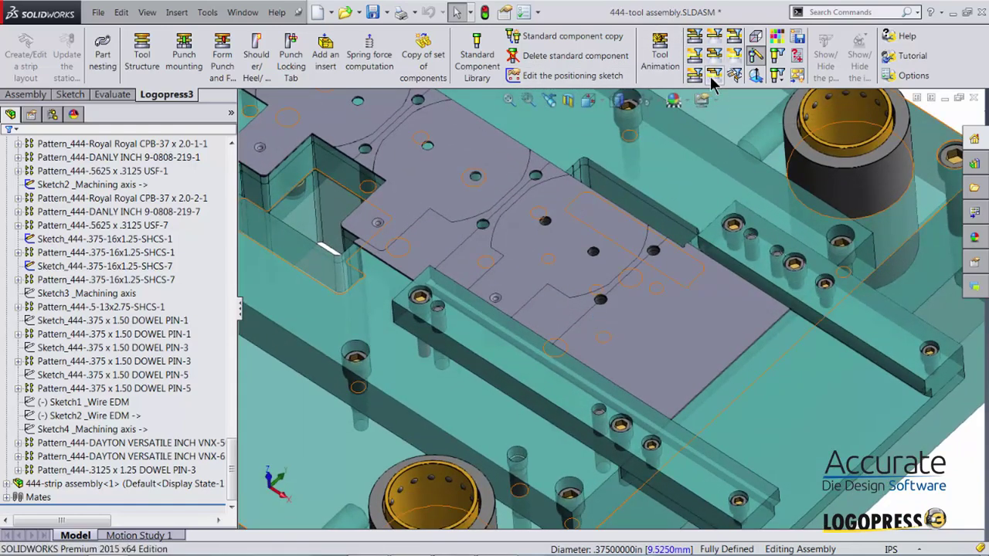
- Hide the strip and examine the flat-topped Royal CPB-37 x 2.0-1 pins in the die block
{"action": "left_click", "coordinate": [731, 78]}
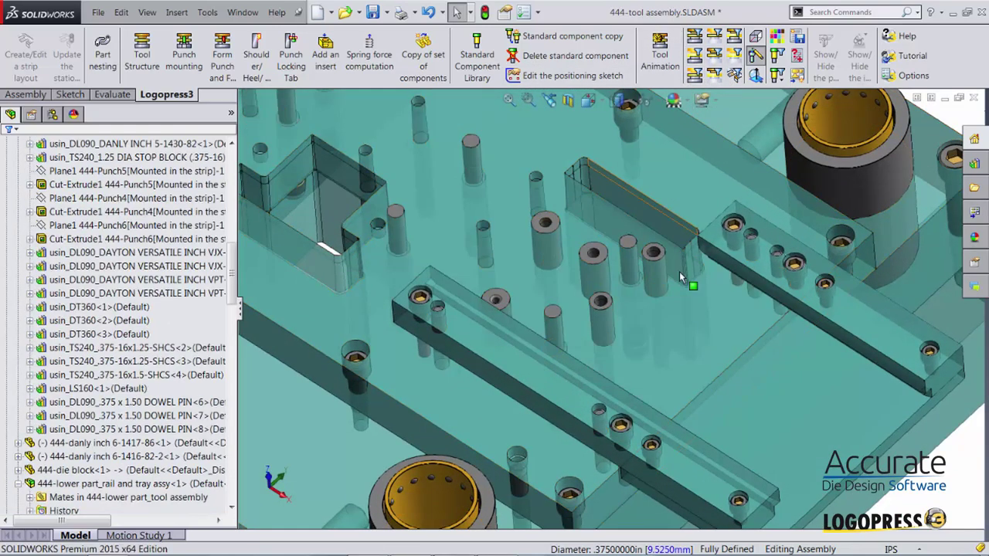
{"action": "scroll", "coordinate": [675, 280], "scroll_direction": "down", "scroll_amount": 5}
{"action": "scroll", "coordinate": [519, 370], "scroll_direction": "down", "scroll_amount": 2}
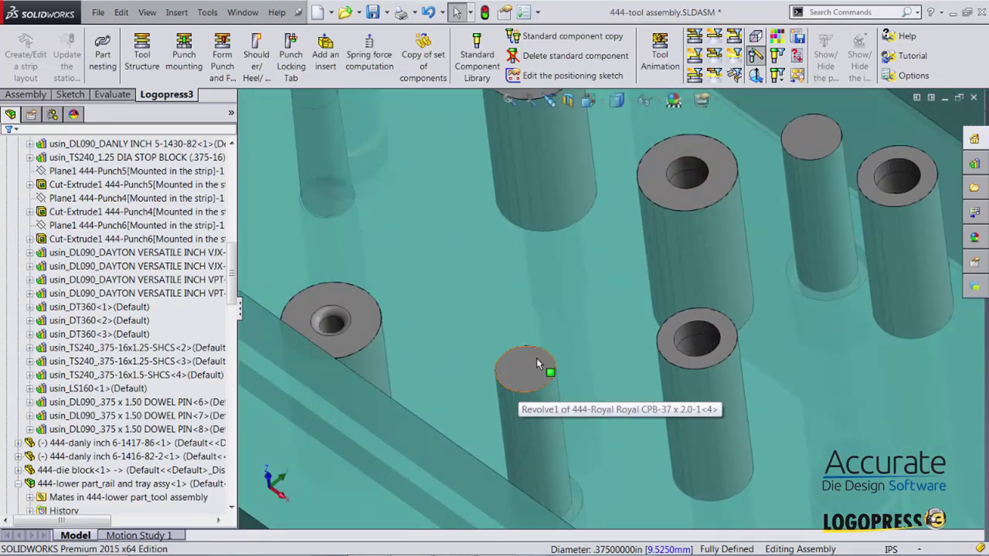
{"action": "scroll", "coordinate": [640, 471], "scroll_direction": "up", "scroll_amount": 5}
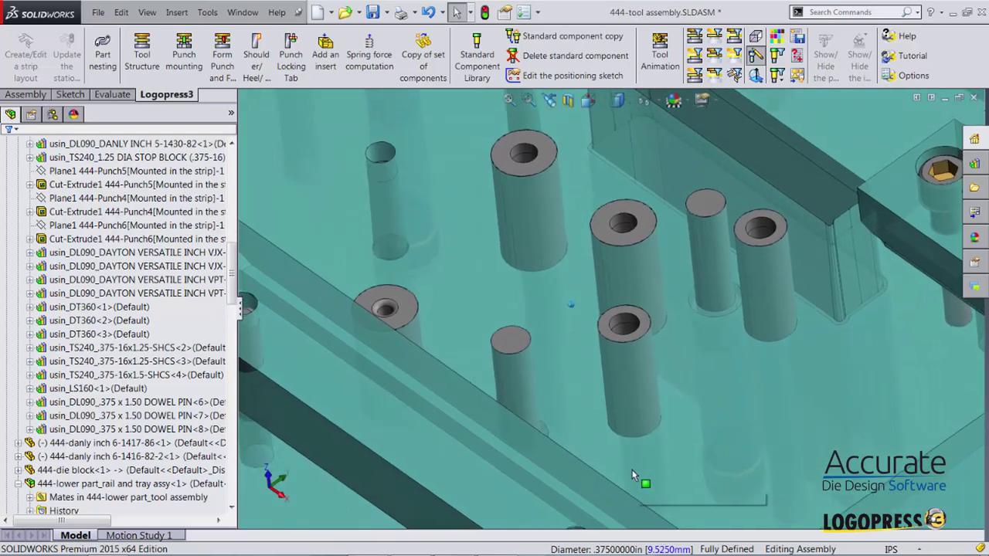
{"action": "middle_click_drag", "start_coordinate": [607, 452], "coordinate": [608, 454]}
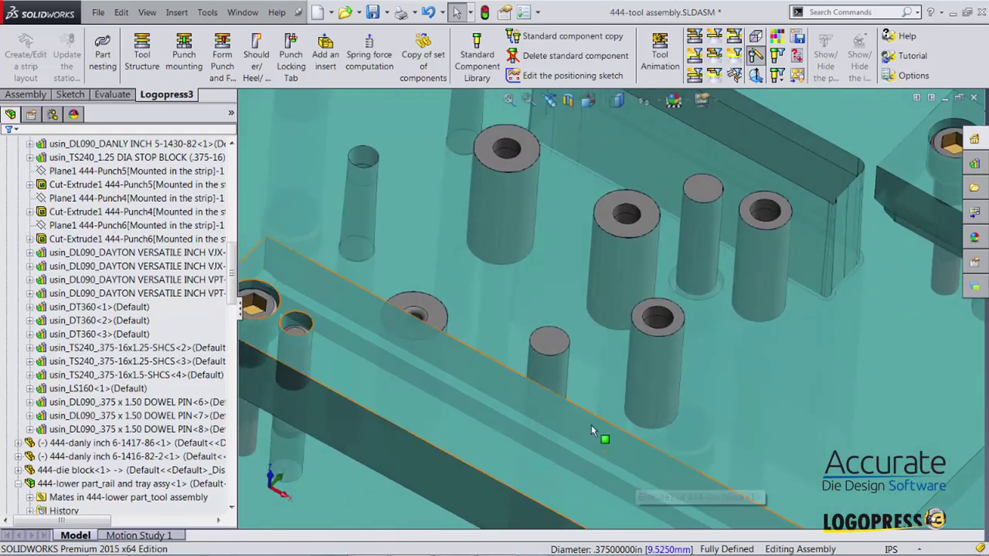
- Open the Royal CPB-37 x 2.0-1 part and edit the Logo3_bib1 sketch of Revolve1, viewed normal to its plane
{"action": "left_click", "coordinate": [547, 343]}
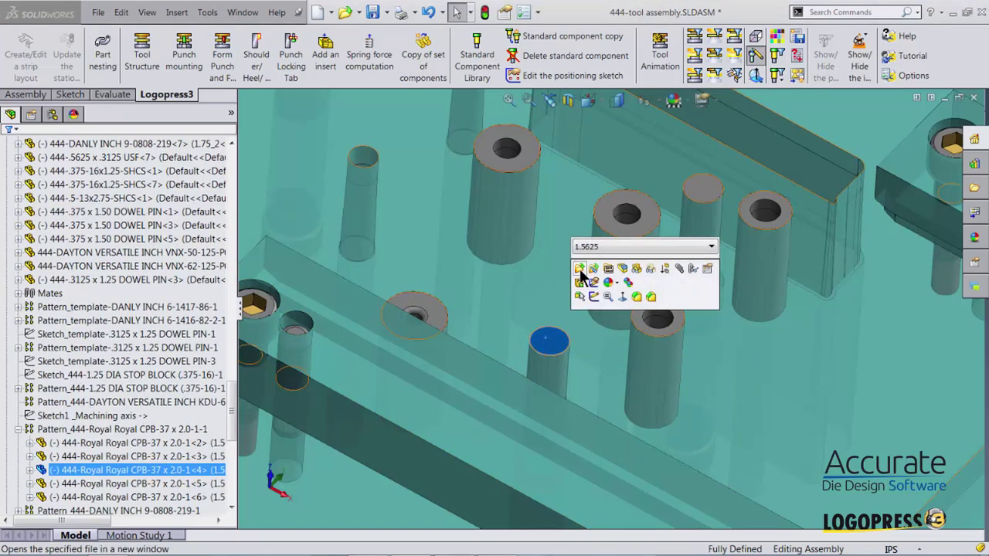
{"action": "left_click", "coordinate": [580, 270]}
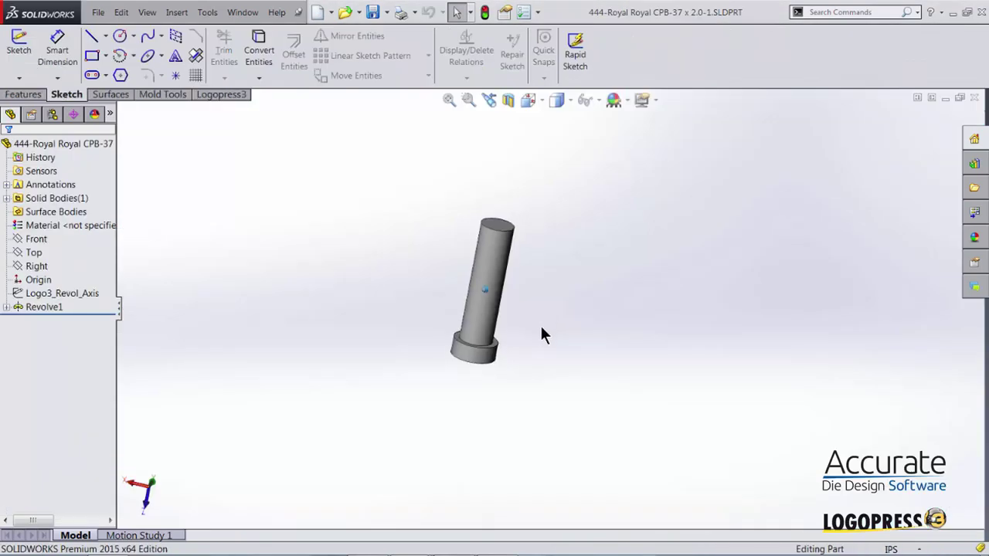
{"action": "left_click", "coordinate": [6, 308]}
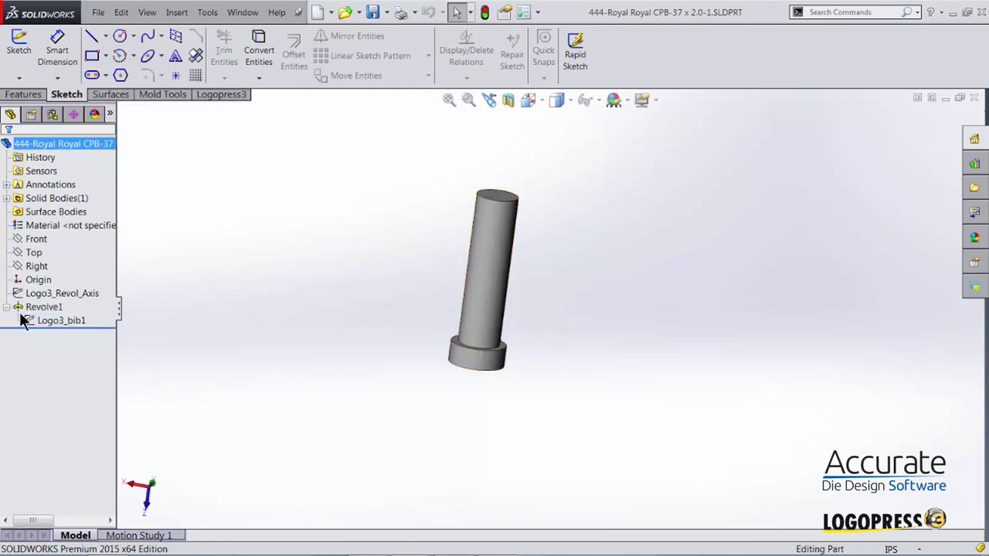
{"action": "left_click", "coordinate": [31, 320]}
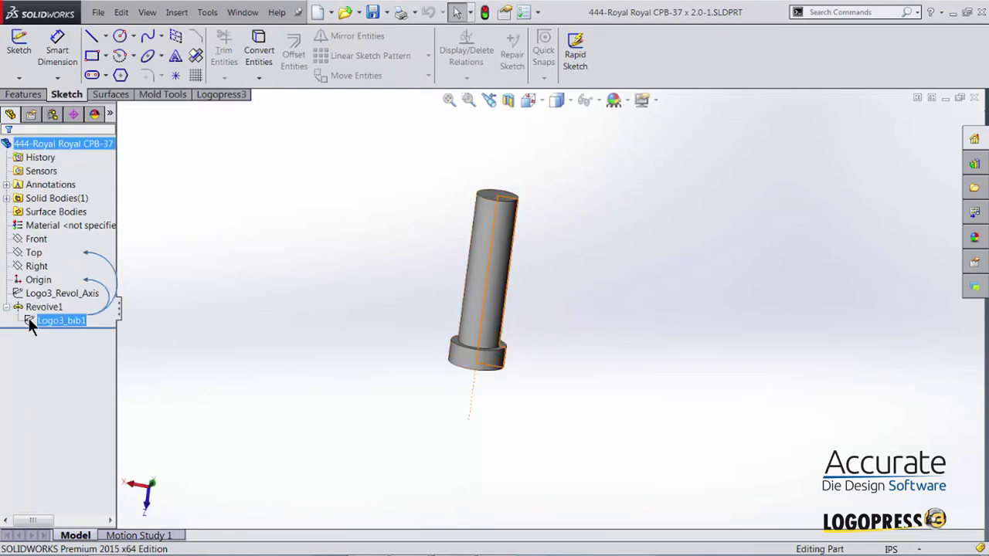
{"action": "left_click", "coordinate": [40, 284]}
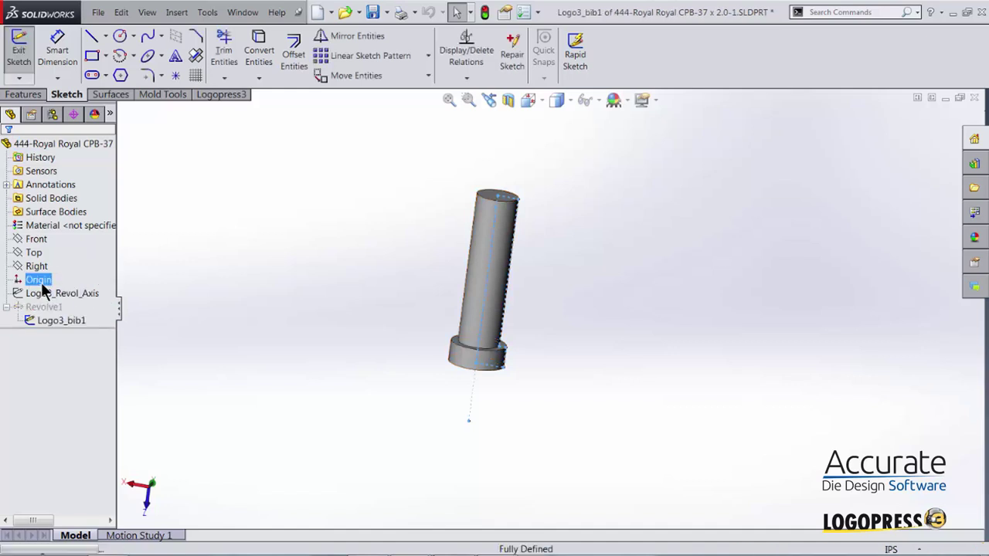
{"action": "key", "text": "ctrl+8"}
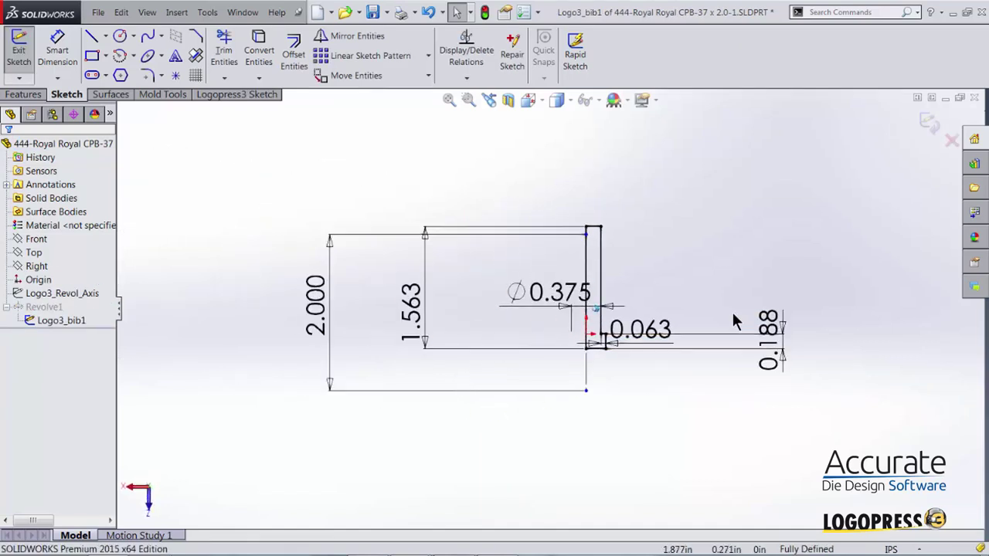
- Sketch a circle of about 0.25 in radius, centred inside the pin profile and tangent to its tip edge
{"action": "scroll", "coordinate": [727, 309], "scroll_direction": "down", "scroll_amount": 6}
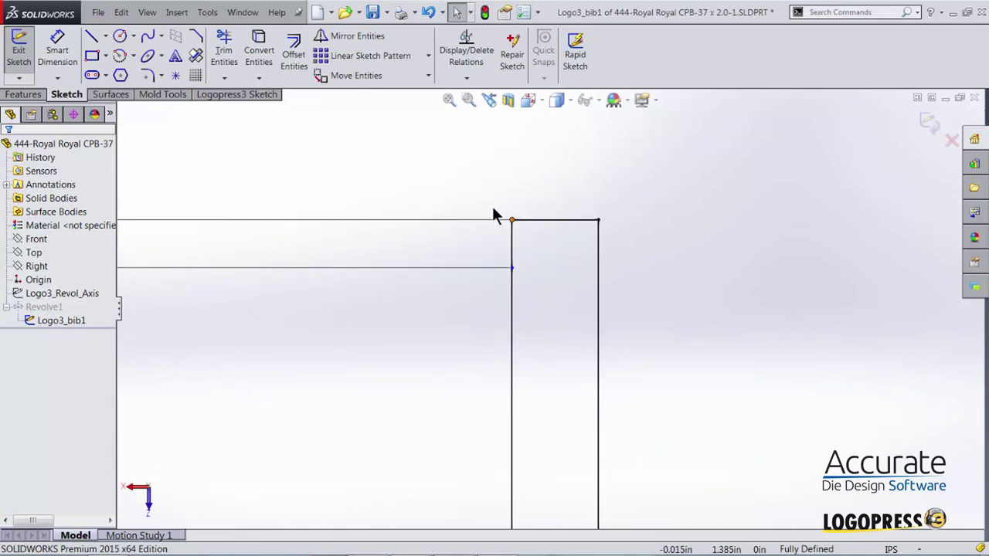
{"action": "key", "text": "s"}
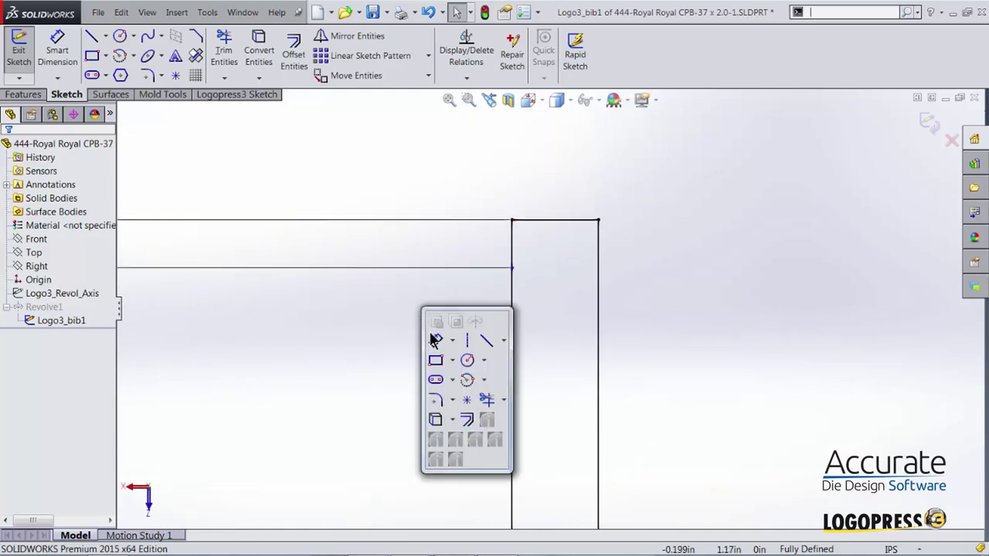
{"action": "left_click", "coordinate": [467, 380]}
{"action": "left_click", "coordinate": [536, 334]}
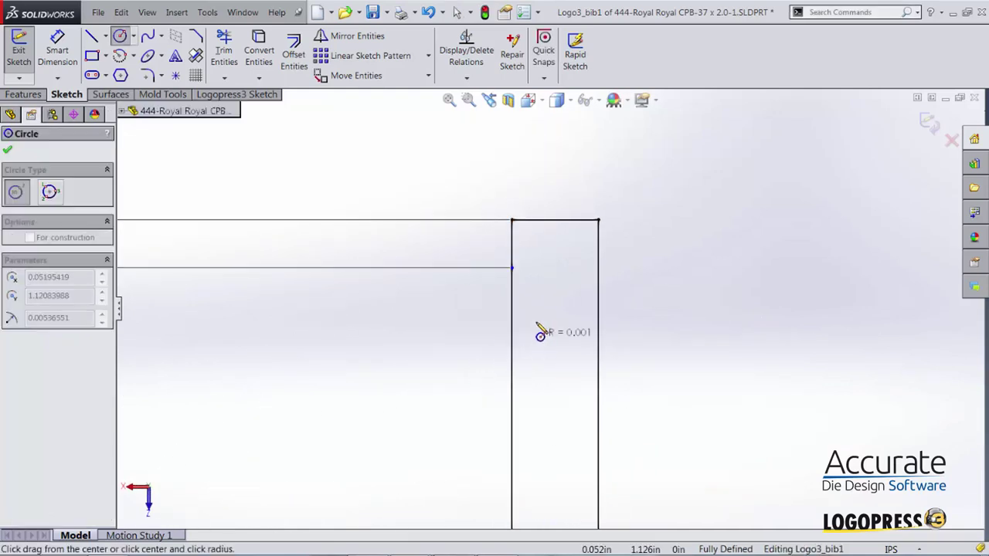
{"action": "left_click", "coordinate": [536, 221]}
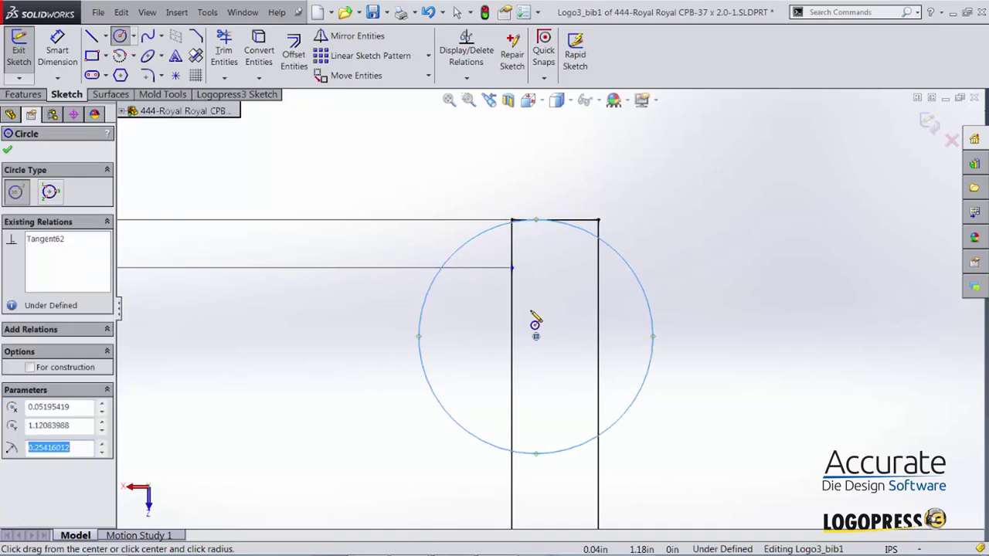
{"action": "key", "text": "Escape"}
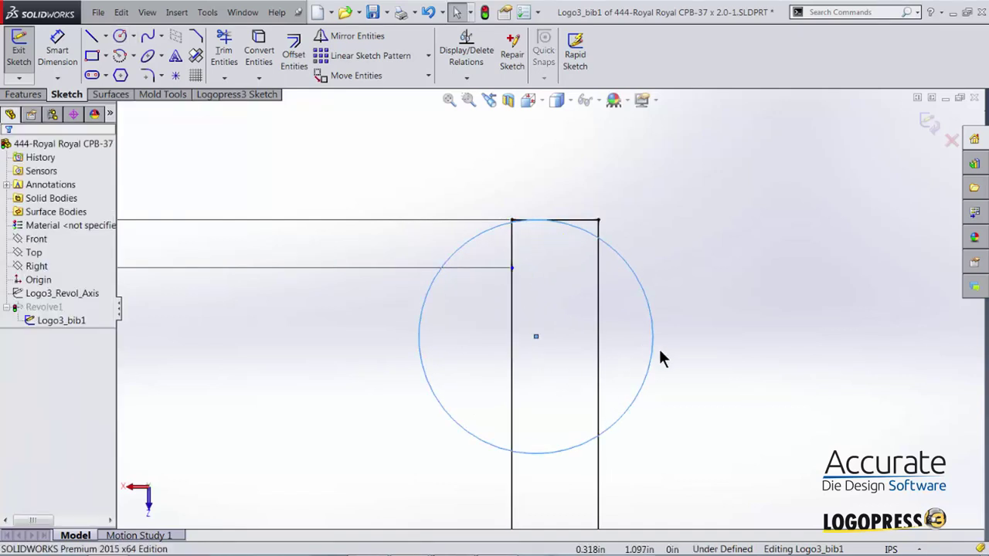
- Trim the circle and the profile's outer tip corner so only the arc rounding that corner remains
{"action": "key", "text": "s"}
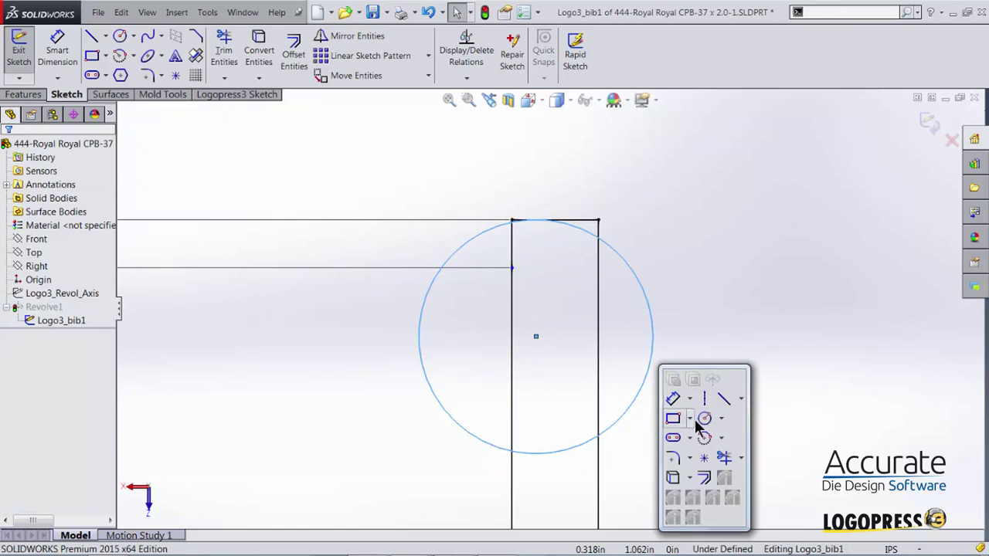
{"action": "left_click", "coordinate": [724, 458]}
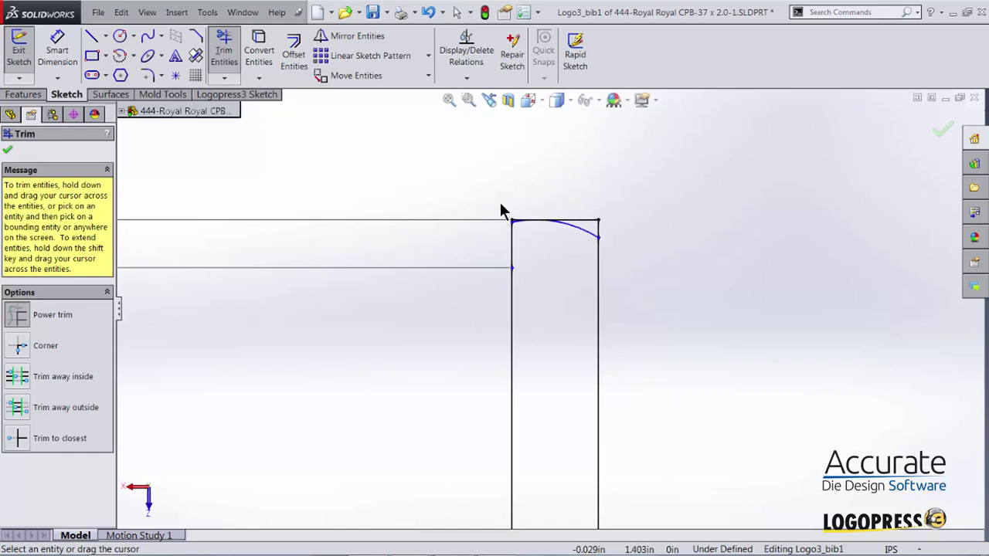
{"action": "scroll", "coordinate": [533, 232], "scroll_direction": "down", "scroll_amount": 4}
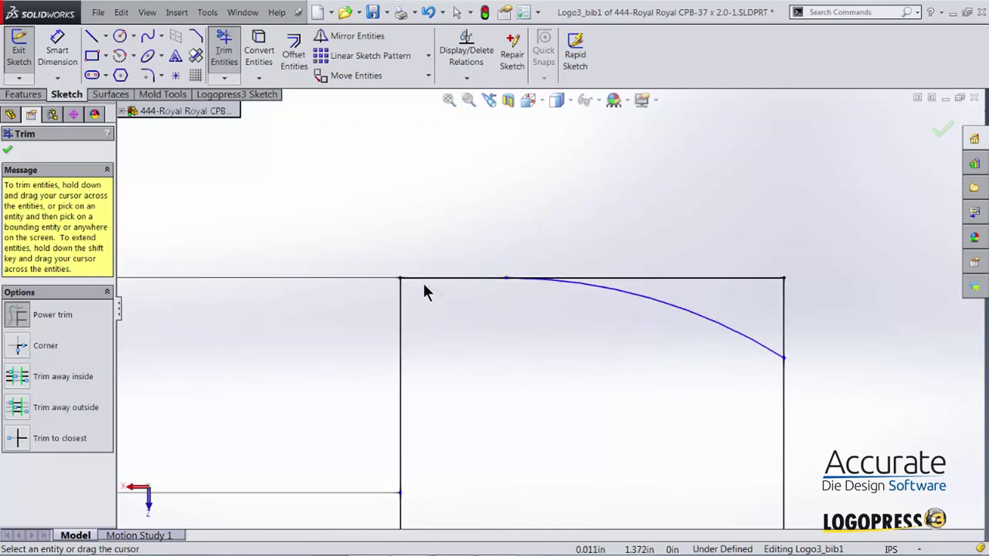
{"action": "scroll", "coordinate": [789, 363], "scroll_direction": "up", "scroll_amount": 4}
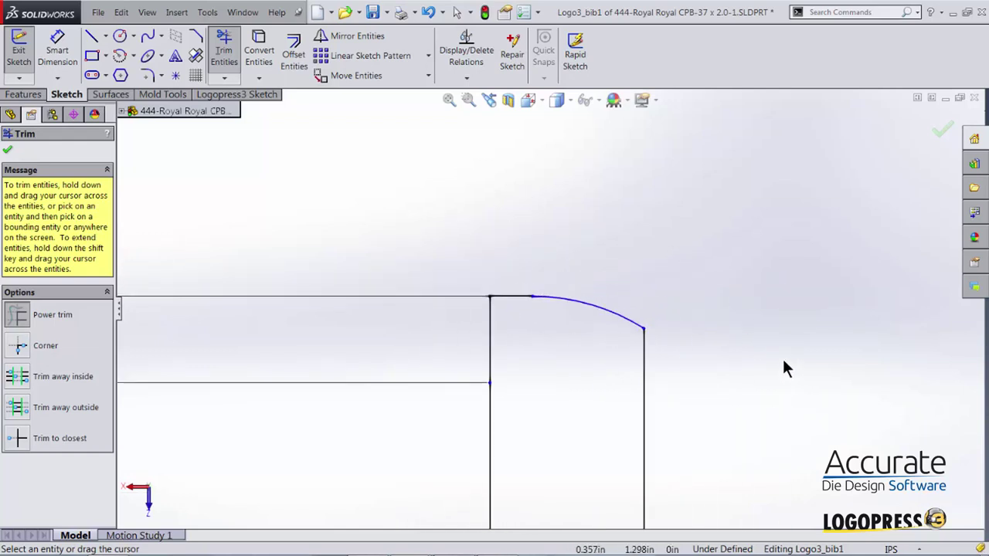
{"action": "key", "text": "Escape"}
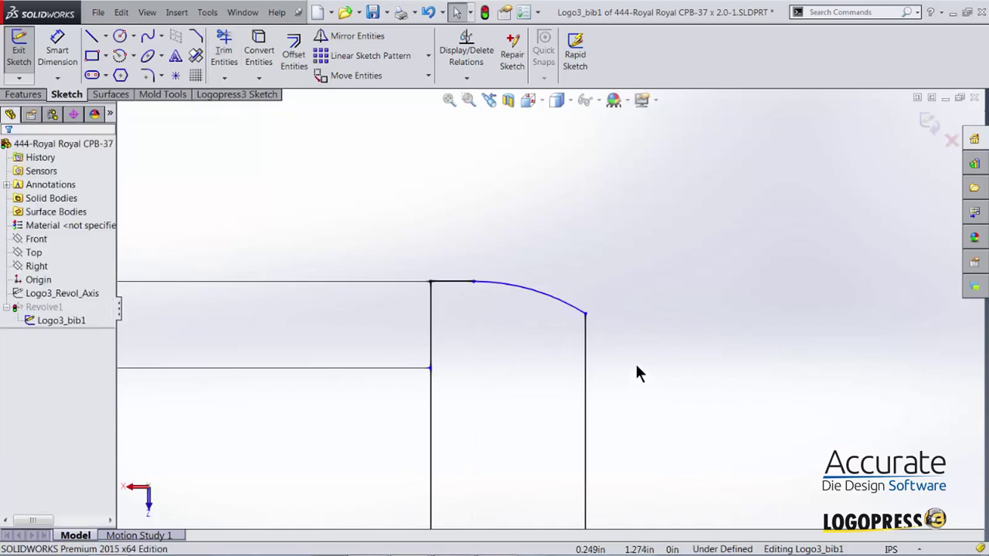
- Dimension the radius of the pin's tip arc as 0.185 in
{"action": "right_click_drag", "start_coordinate": [635, 361], "coordinate": [623, 332]}
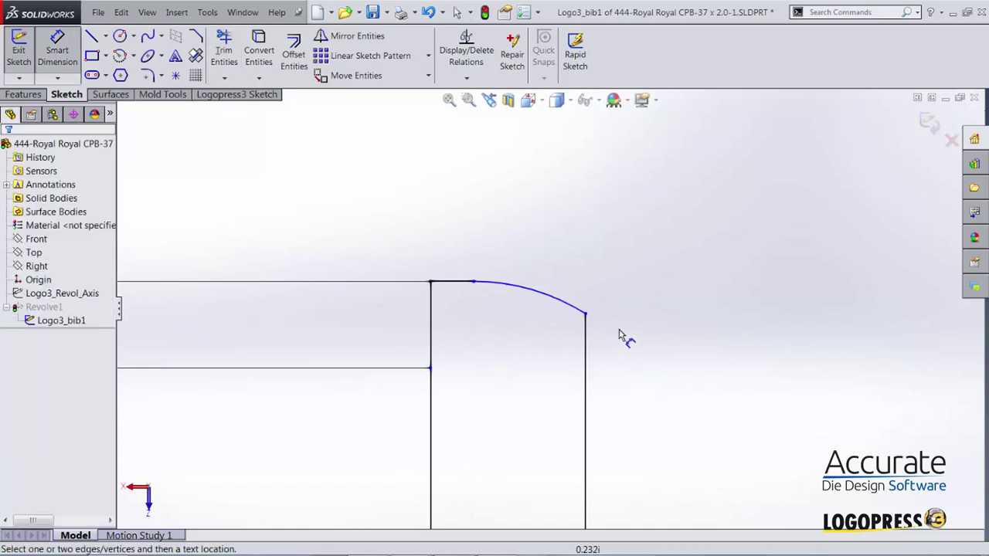
{"action": "left_click", "coordinate": [517, 295]}
{"action": "left_click", "coordinate": [562, 256]}
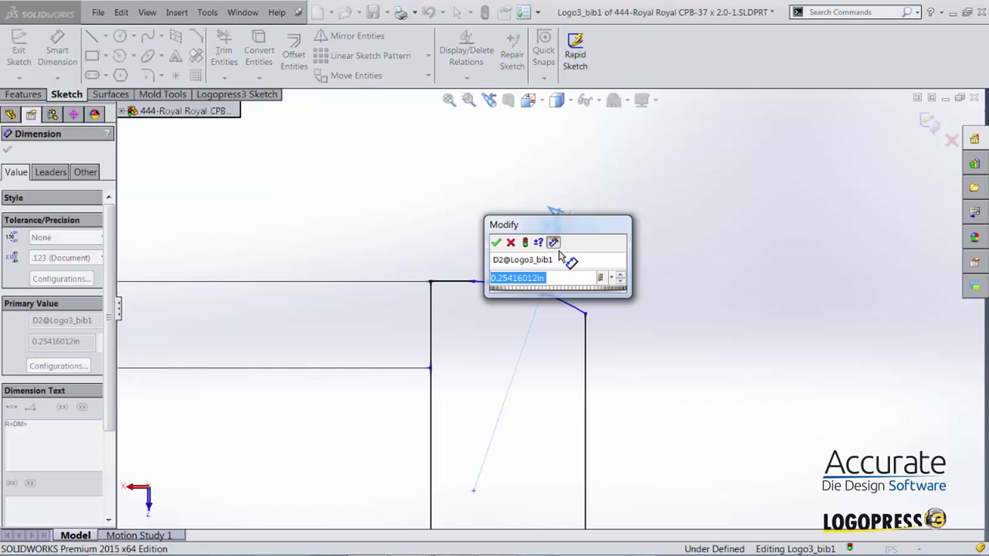
{"action": "type", "text": "0.185"}
{"action": "key", "text": "Return"}
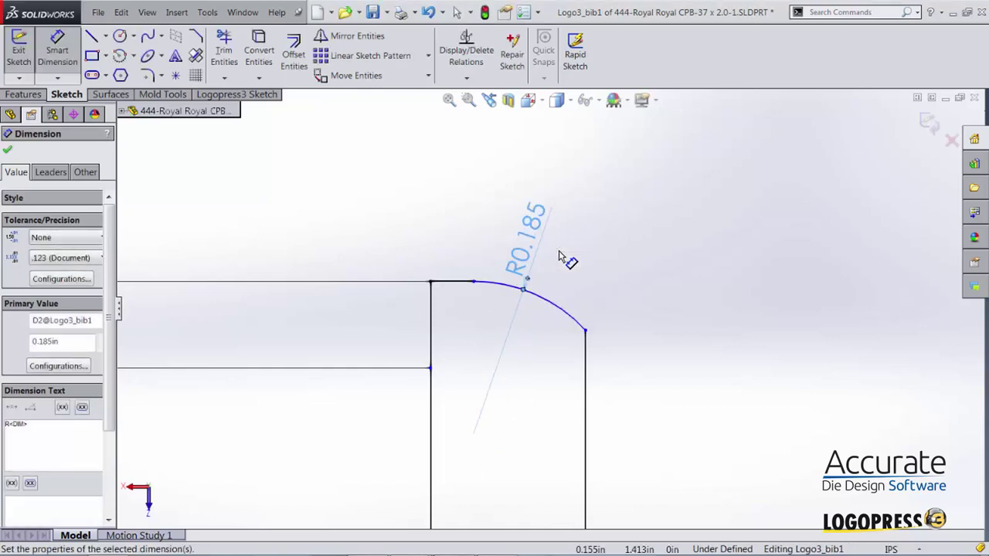
- Dimension the vertical distance from the arc's outer endpoint to the tip edge as 0.125 in
{"action": "left_click", "coordinate": [586, 333]}
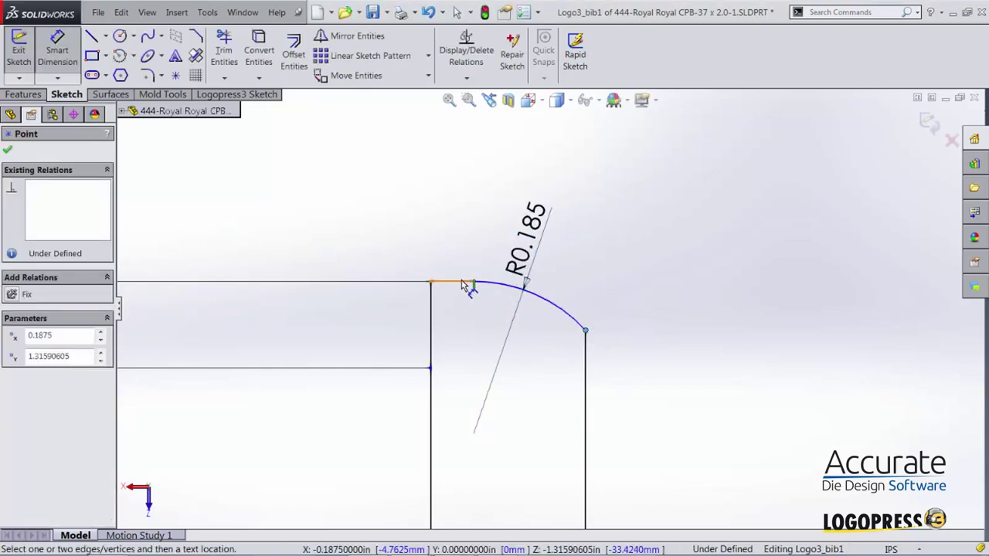
{"action": "left_click", "coordinate": [462, 283]}
{"action": "left_click", "coordinate": [640, 304]}
{"action": "type", "text": ".1"}
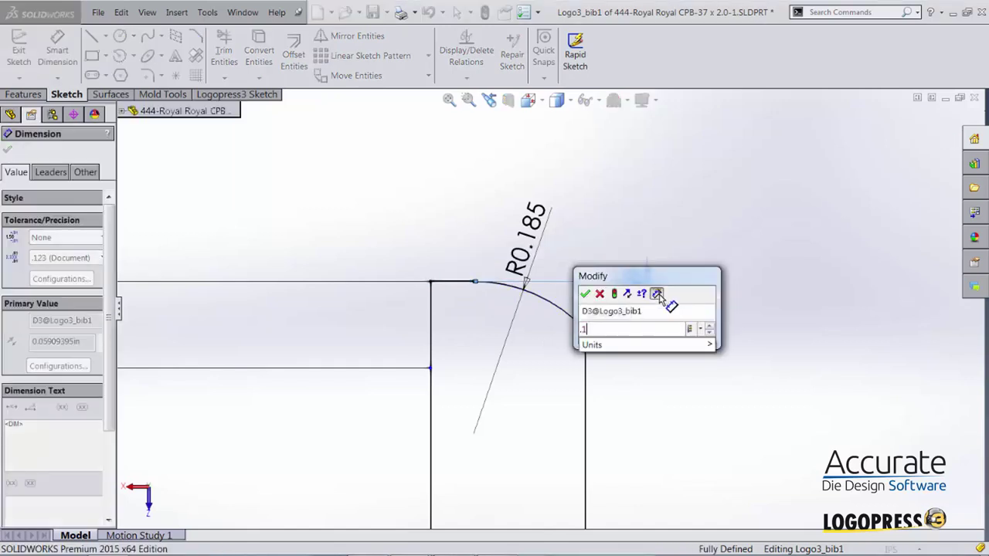
{"action": "type", "text": "25"}
{"action": "key", "text": "Return"}
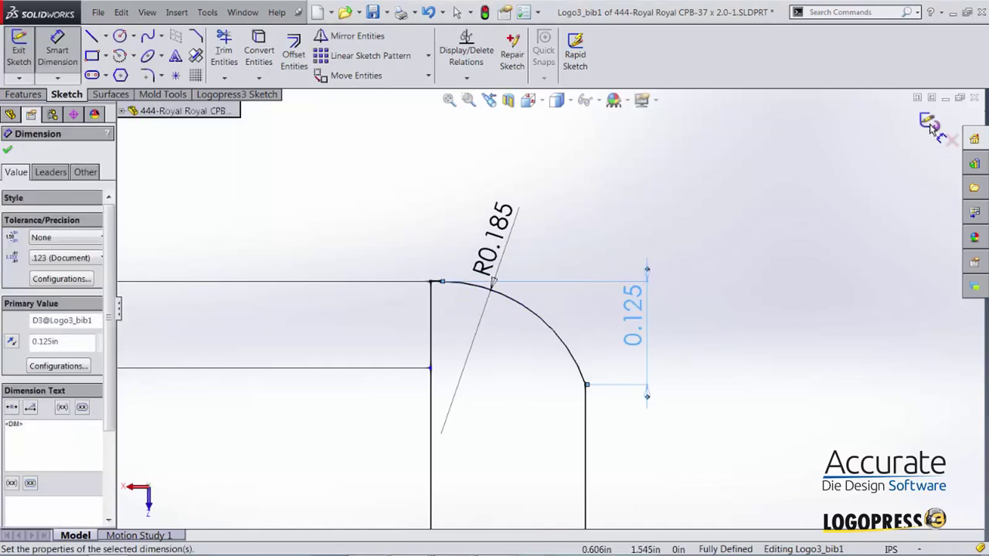
- Exit the profile sketch, then save and close the Royal CPB-37 x 2.0-1 part to return to the tool assembly
{"action": "left_click", "coordinate": [929, 124]}
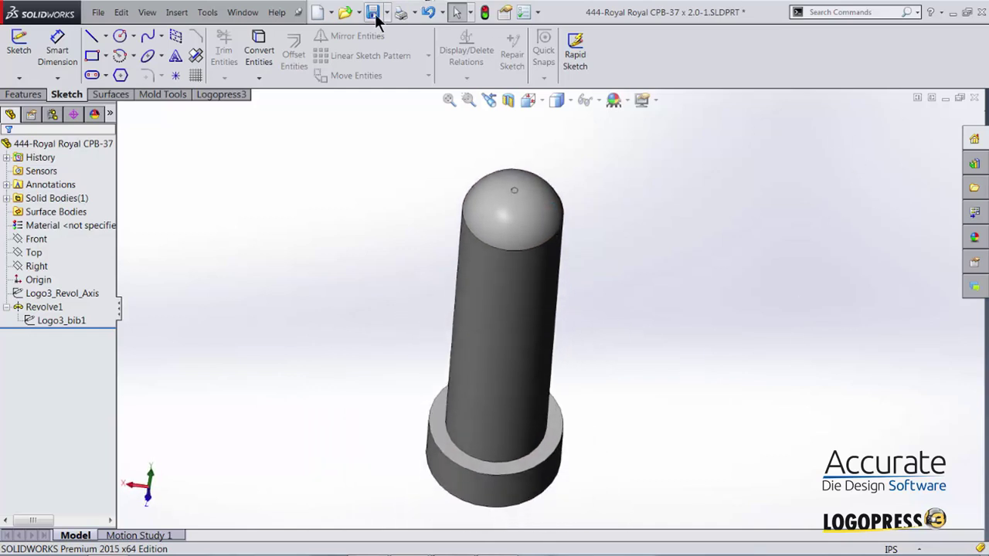
{"action": "left_click", "coordinate": [974, 98]}
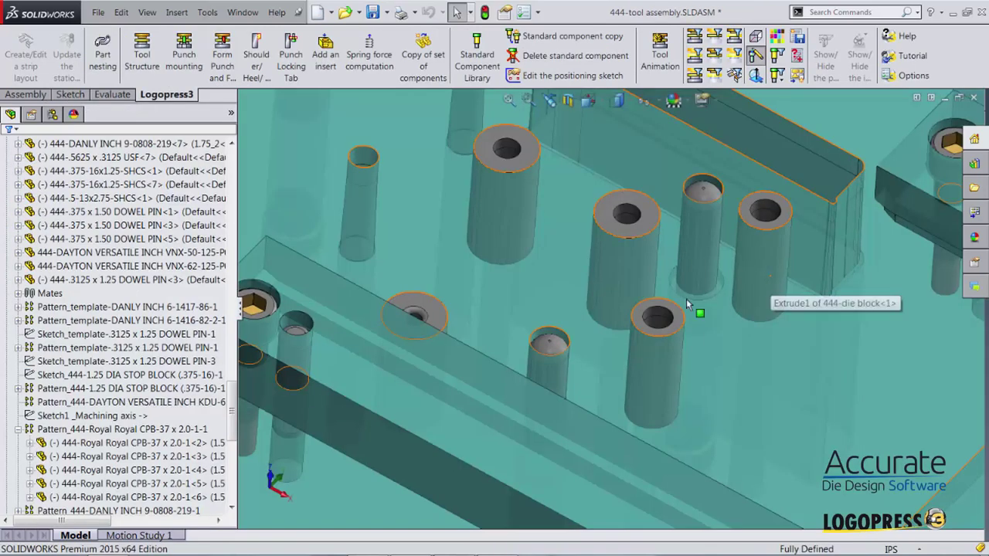
- Start replacing components and select two flat-tipped Royal pins, one in the red block and one in the neighbouring die block
{"action": "middle_click_drag", "start_coordinate": [686, 299], "coordinate": [653, 332]}
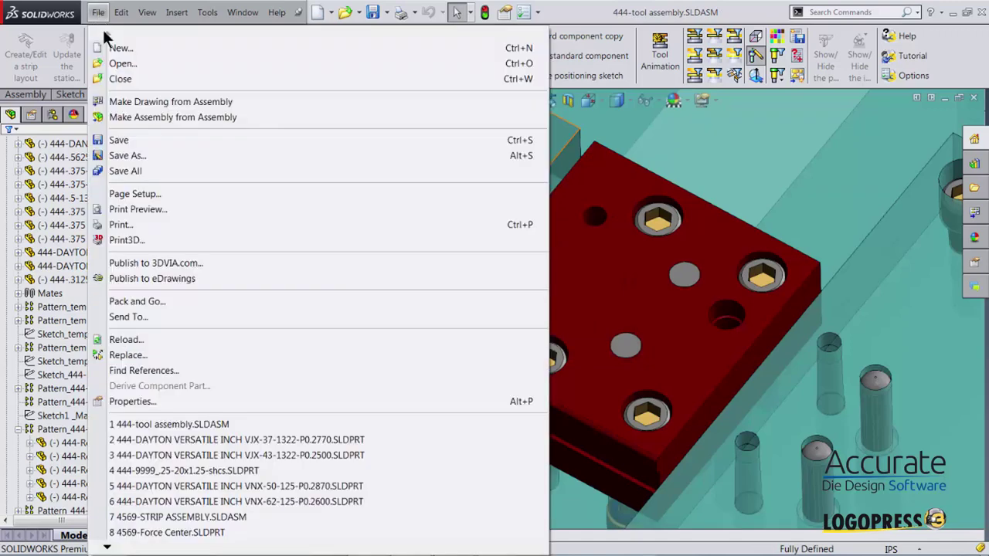
{"action": "left_click", "coordinate": [98, 13]}
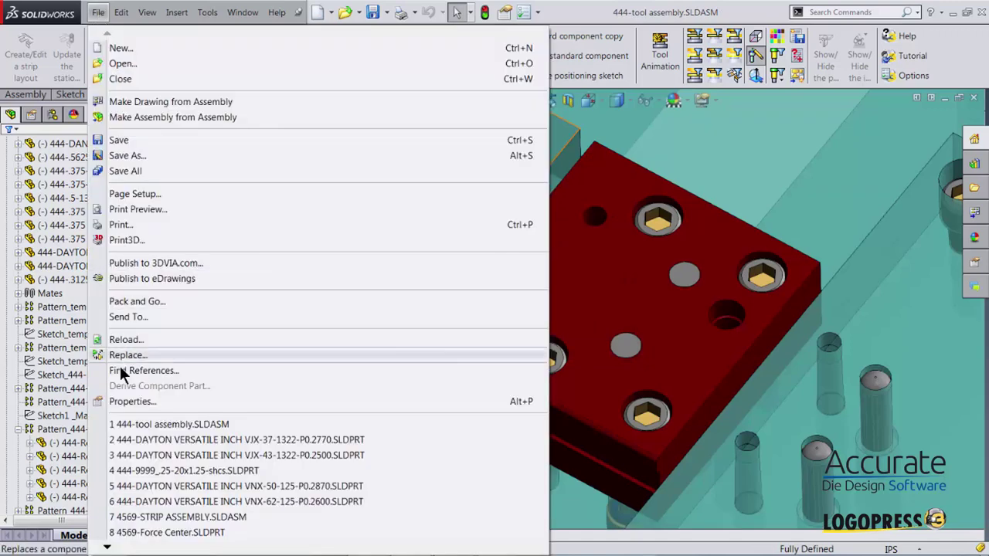
{"action": "left_click", "coordinate": [116, 357]}
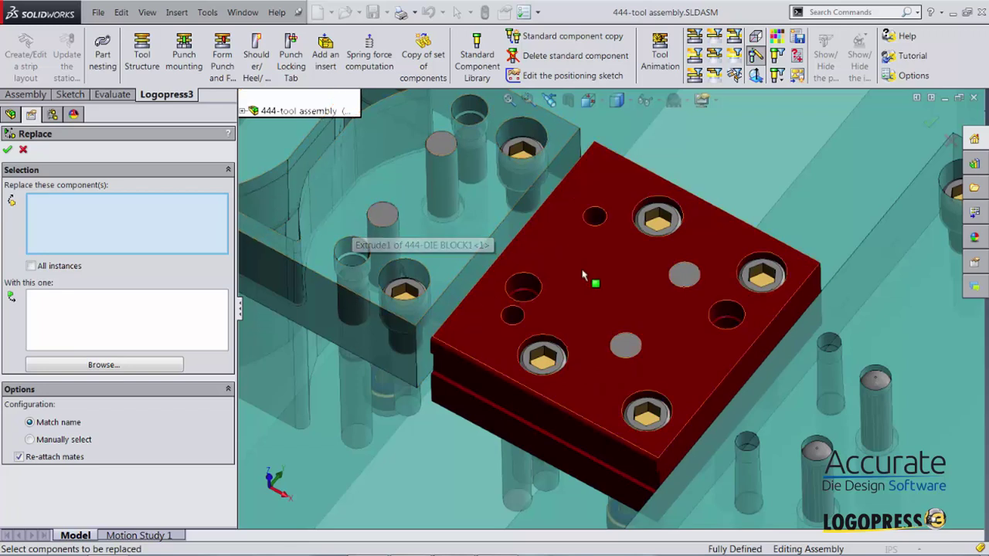
{"action": "left_click", "coordinate": [688, 280]}
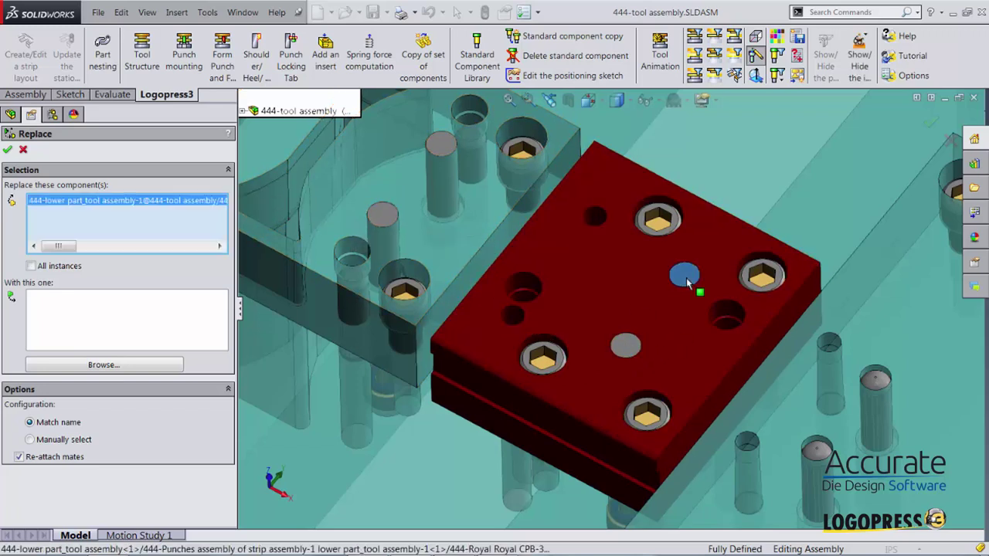
{"action": "left_click", "coordinate": [435, 148]}
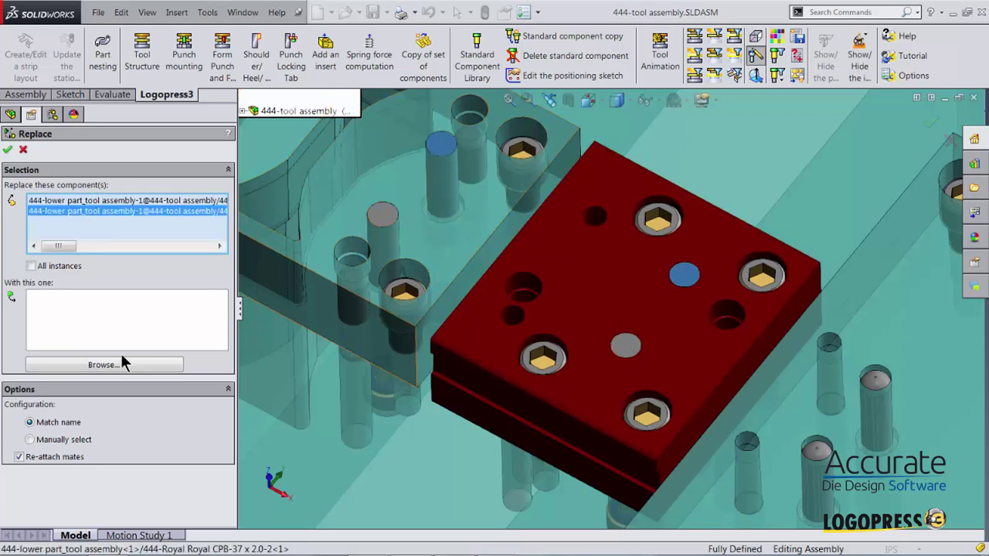
{"action": "left_click", "coordinate": [75, 361]}
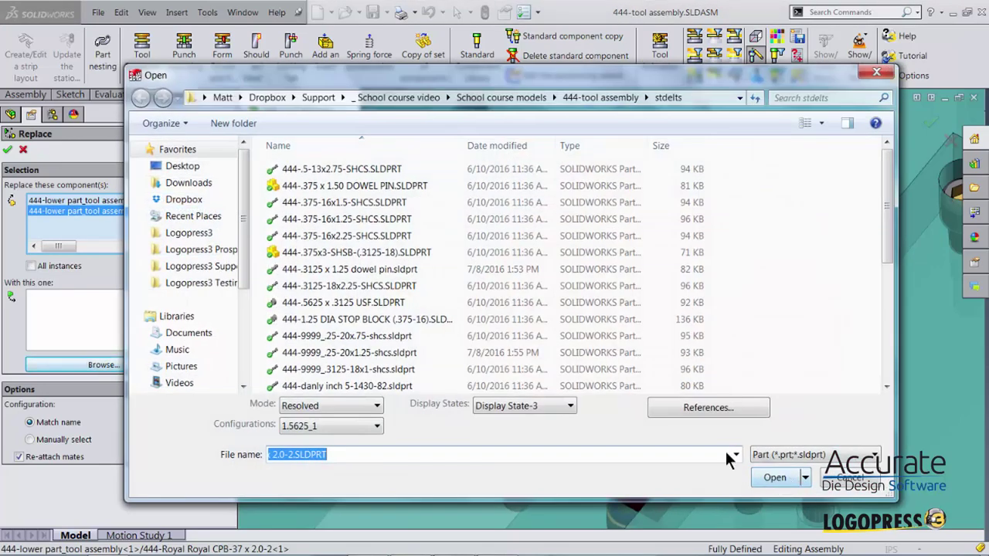
{"action": "left_click", "coordinate": [843, 482]}
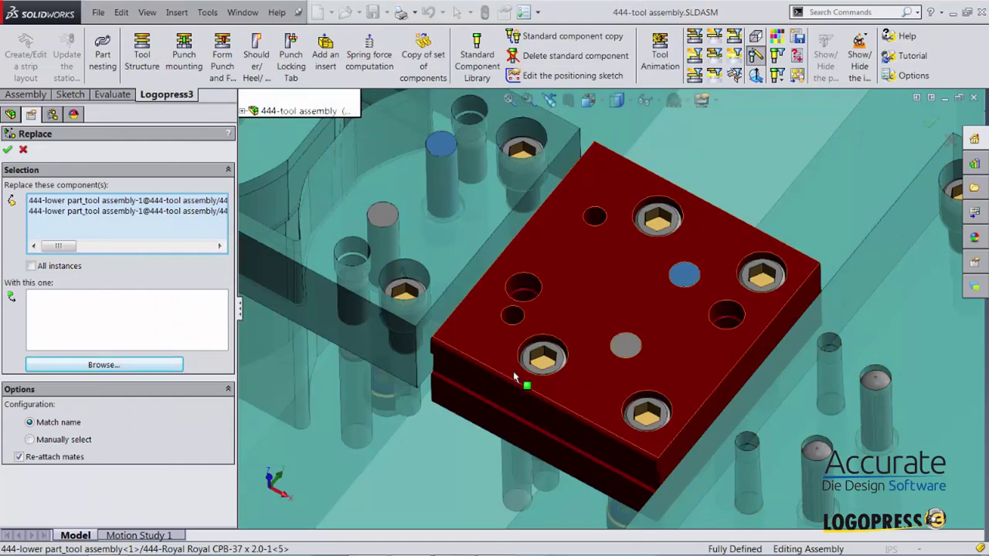
- Replace the selected pins with 444-Royal Royal CPB-37 x 2.0-1.SLDPRT, matching configurations by name and re-attaching mates, and accept the mated entities
{"action": "left_click", "coordinate": [94, 368]}
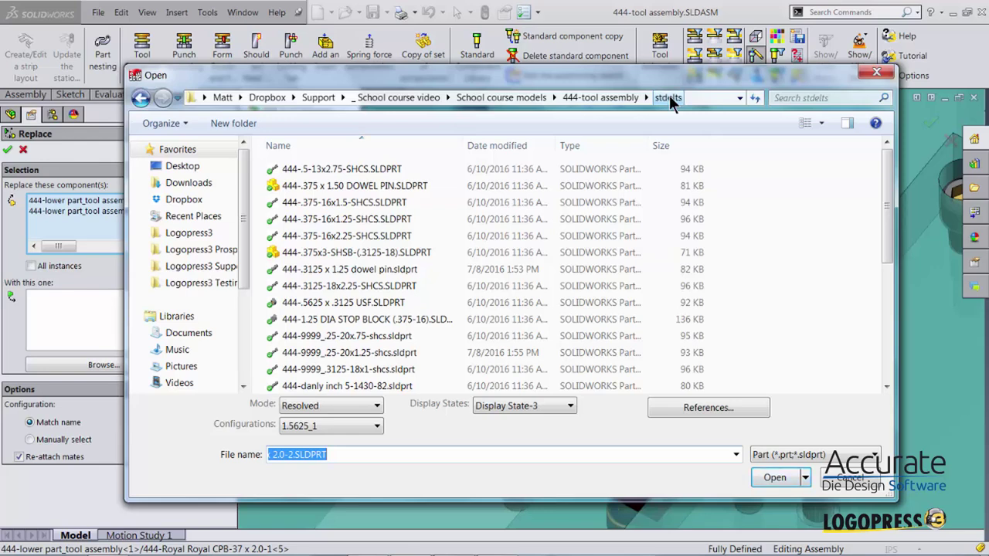
{"action": "left_click_drag", "start_coordinate": [889, 229], "coordinate": [888, 406]}
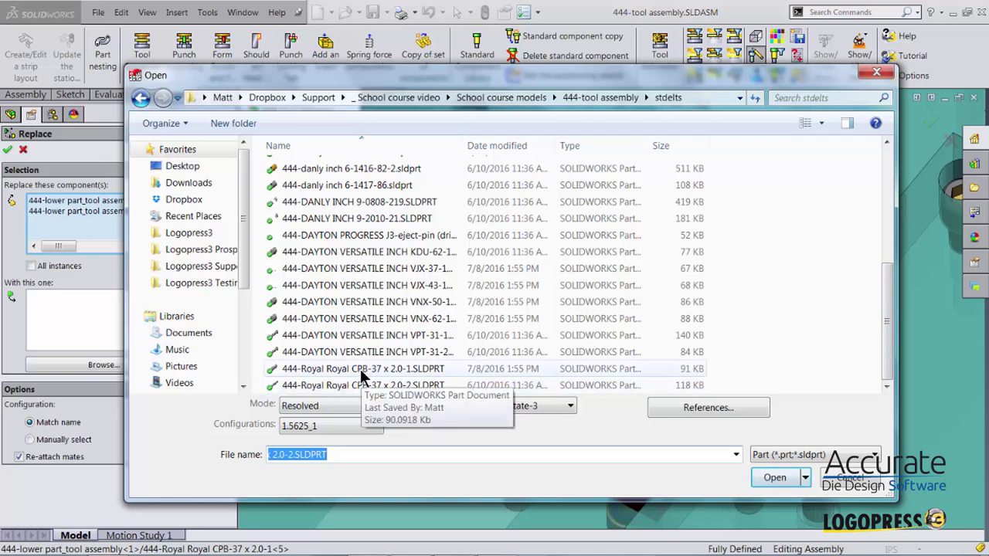
{"action": "left_click", "coordinate": [363, 371]}
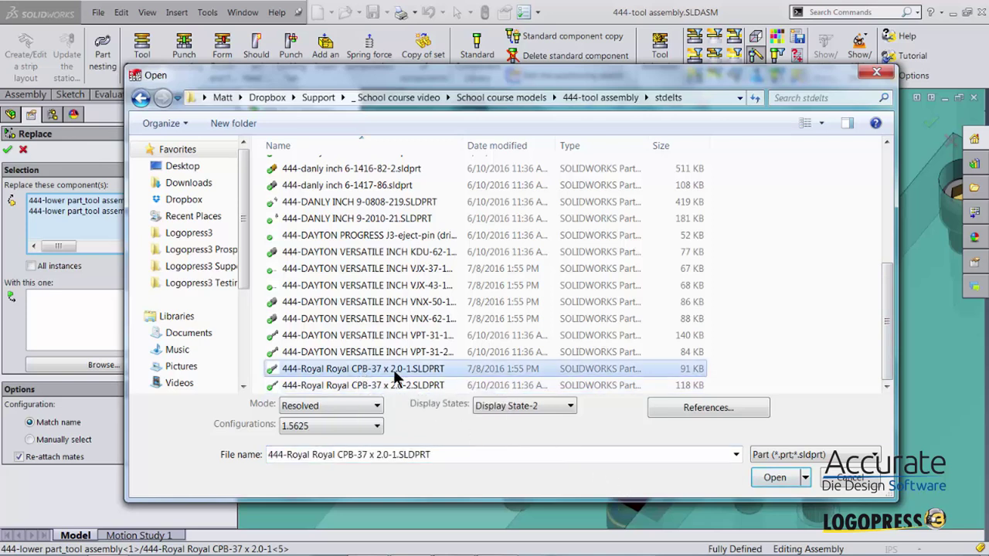
{"action": "left_click", "coordinate": [773, 477]}
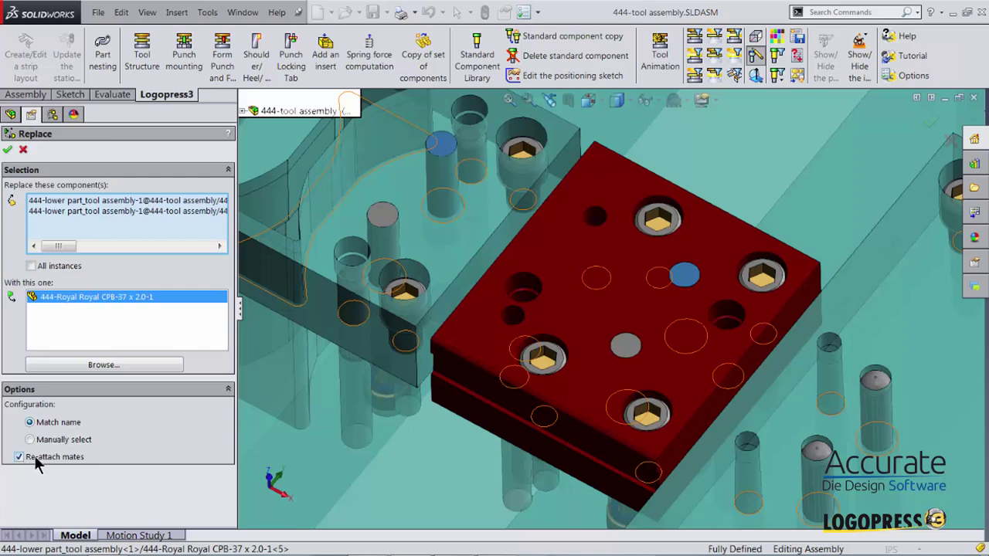
{"action": "left_click", "coordinate": [7, 150]}
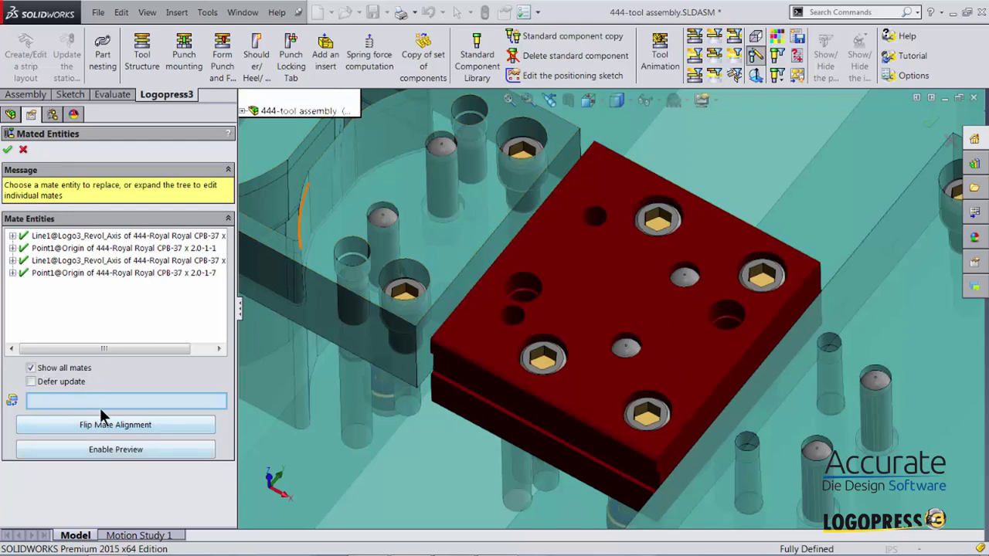
{"action": "left_click", "coordinate": [6, 151]}
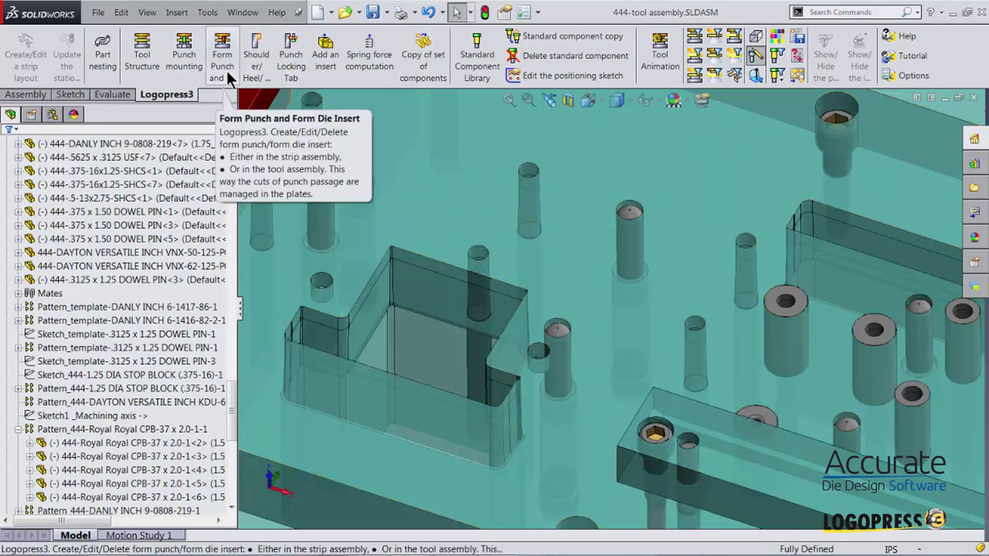
- Start automatic drawings creation for the tool assembly and include only royal royal cpb-37 x 2.0-2 among the parts to handle
{"action": "left_click", "coordinate": [798, 76]}
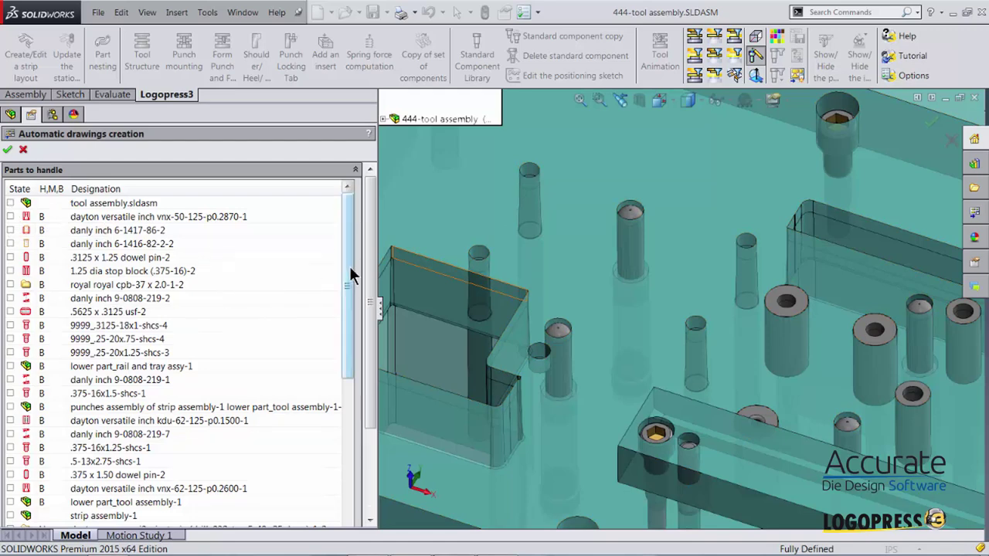
{"action": "left_click_drag", "start_coordinate": [352, 274], "coordinate": [370, 473]}
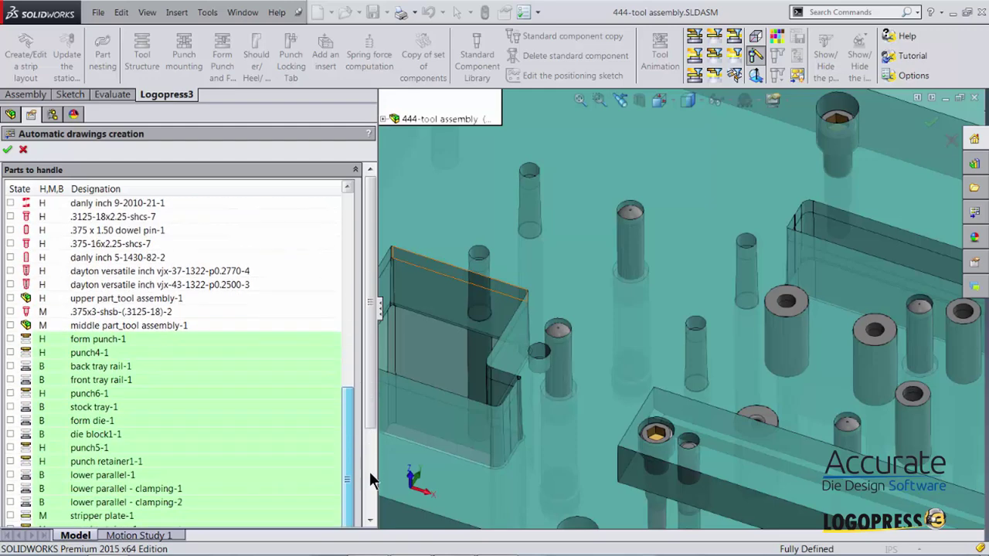
{"action": "left_click_drag", "start_coordinate": [369, 396], "coordinate": [373, 486]}
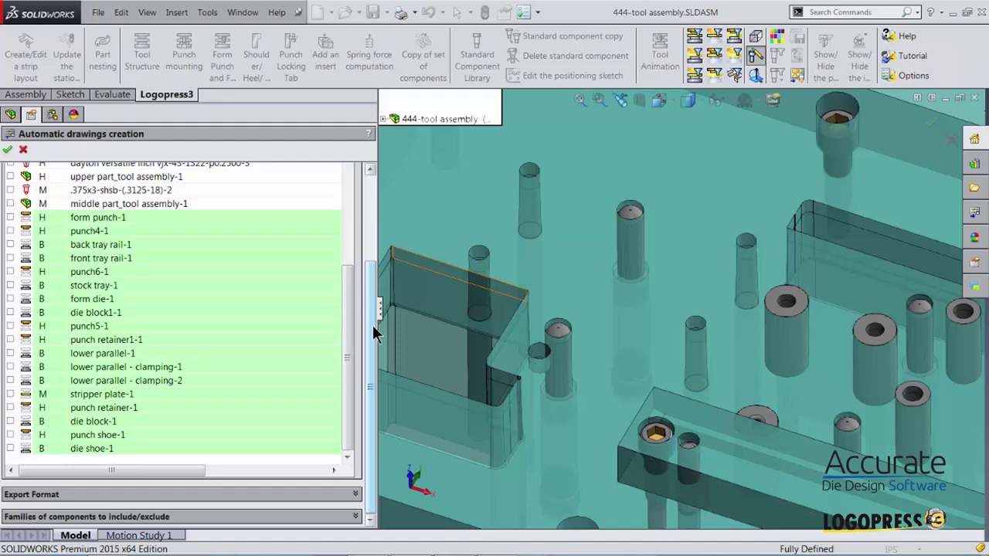
{"action": "scroll", "coordinate": [372, 333], "scroll_direction": "up", "scroll_amount": 3}
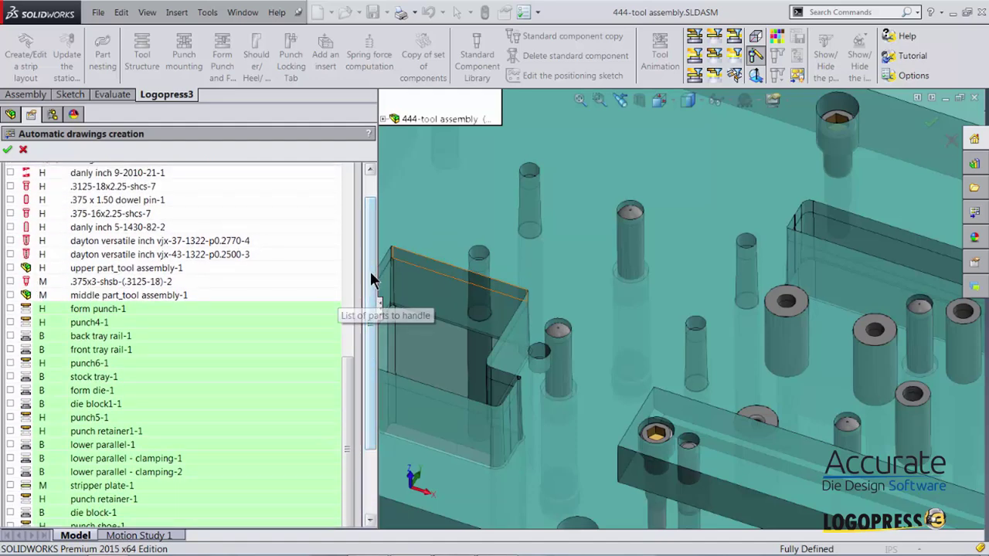
{"action": "scroll", "coordinate": [370, 271], "scroll_direction": "up", "scroll_amount": 2}
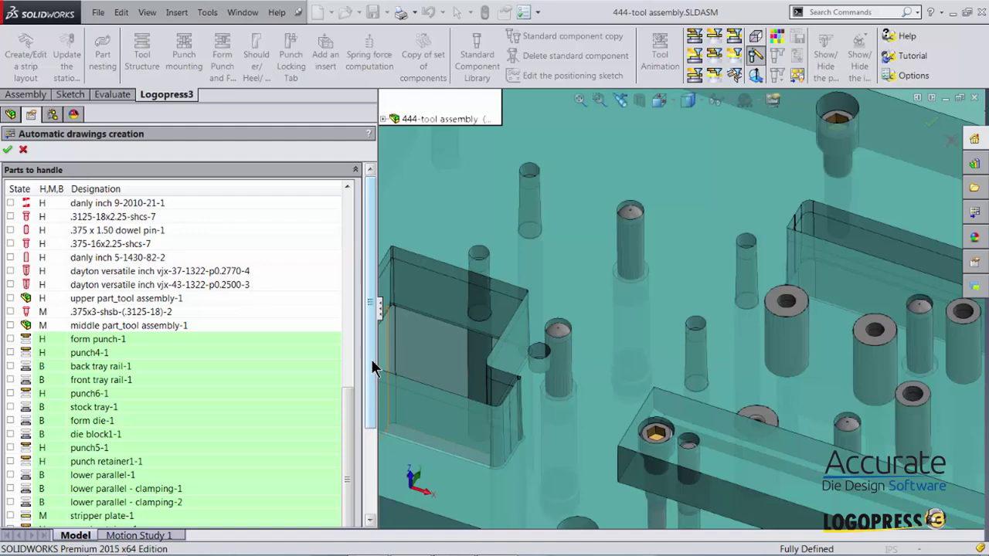
{"action": "left_click_drag", "start_coordinate": [347, 398], "coordinate": [345, 200]}
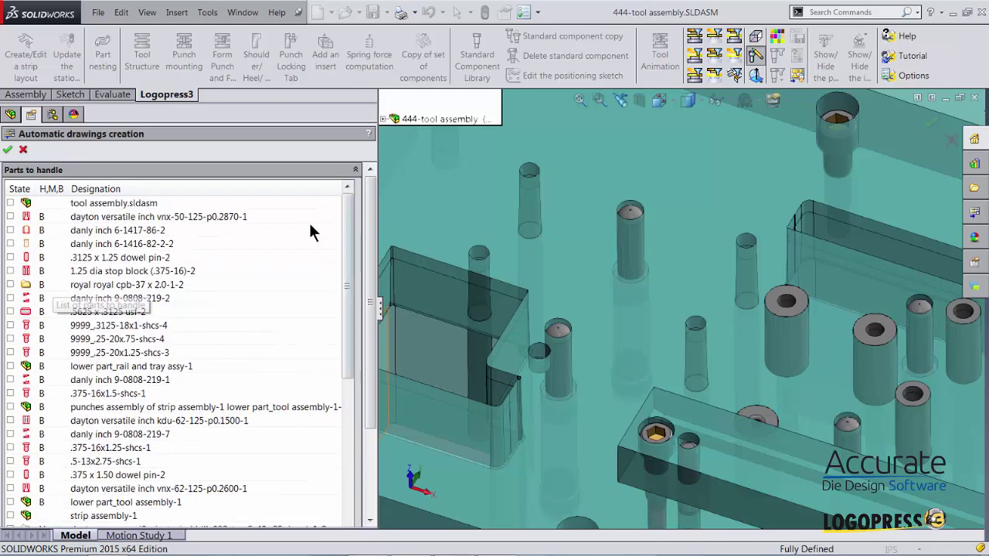
{"action": "left_click", "coordinate": [12, 284]}
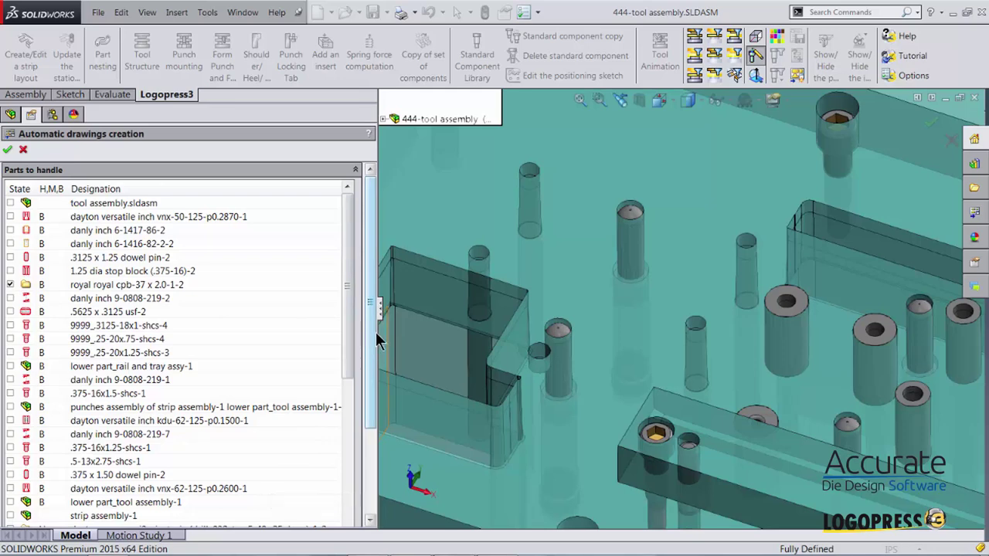
- Check the part dimensions and export format, then generate the pin's drawing as a drawing without dimensions
{"action": "mouse_move", "coordinate": [379, 340]}
{"action": "left_mouse_down"}
{"action": "mouse_move", "coordinate": [668, 340]}
{"action": "mouse_move", "coordinate": [601, 341]}
{"action": "left_mouse_up"}
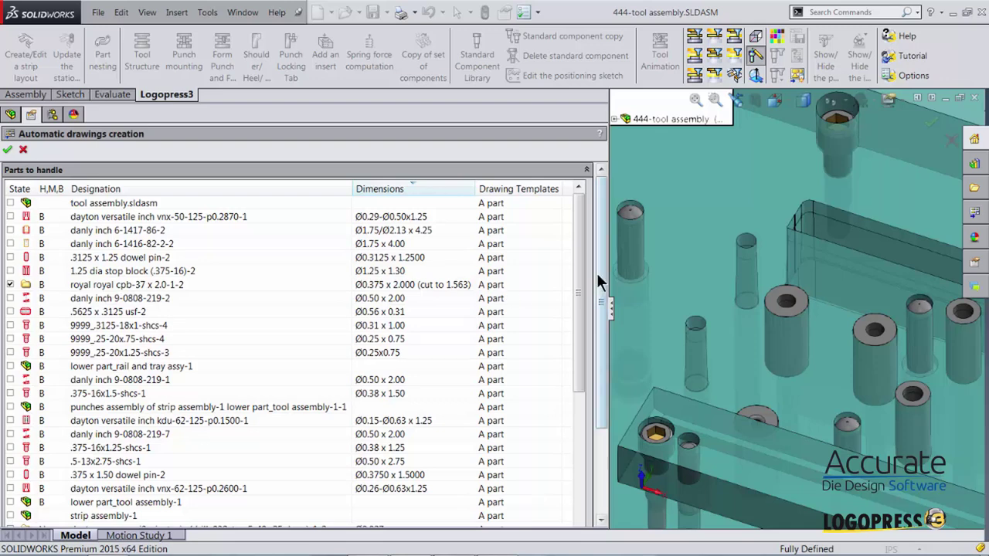
{"action": "scroll", "coordinate": [594, 296], "scroll_direction": "down", "scroll_amount": 5}
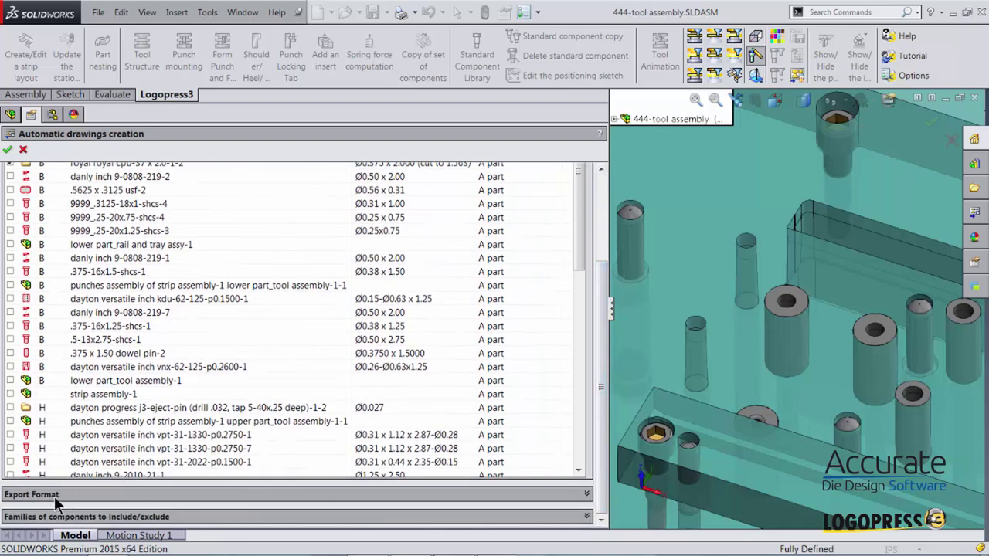
{"action": "left_click", "coordinate": [54, 493]}
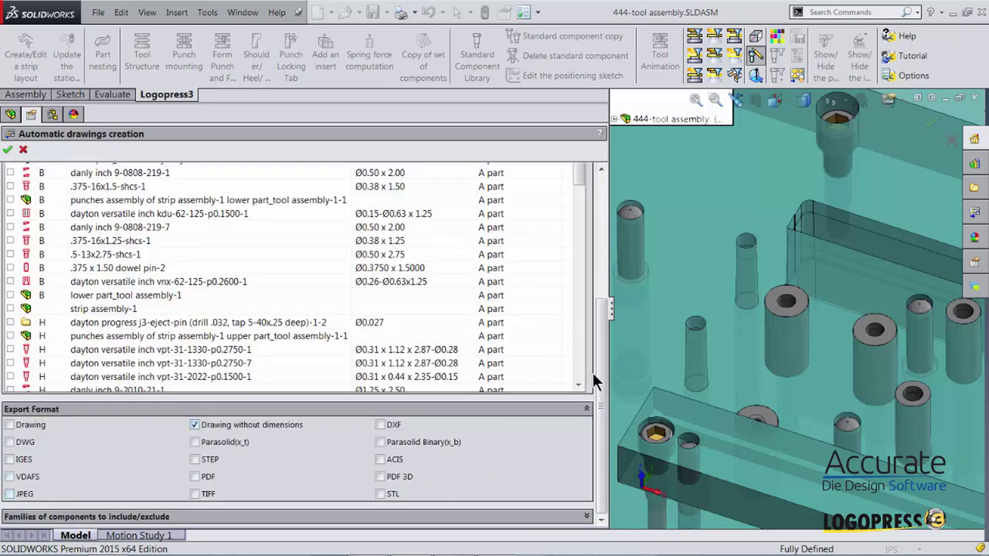
{"action": "left_click", "coordinate": [9, 152]}
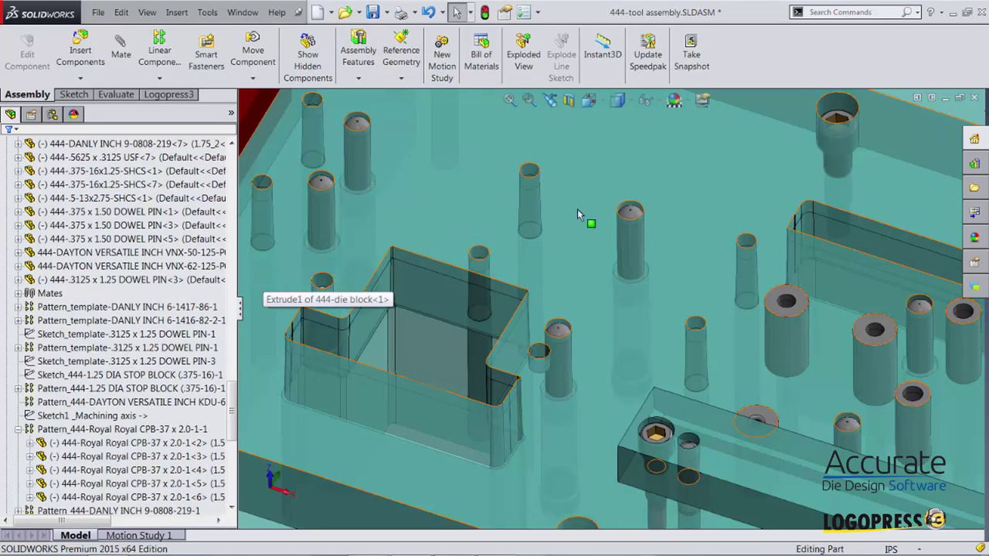
- Open the drawing of a round-tipped Royal CPB-37 pin from the assembly and examine its views and title block
{"action": "scroll", "coordinate": [629, 210], "scroll_direction": "down", "scroll_amount": 5}
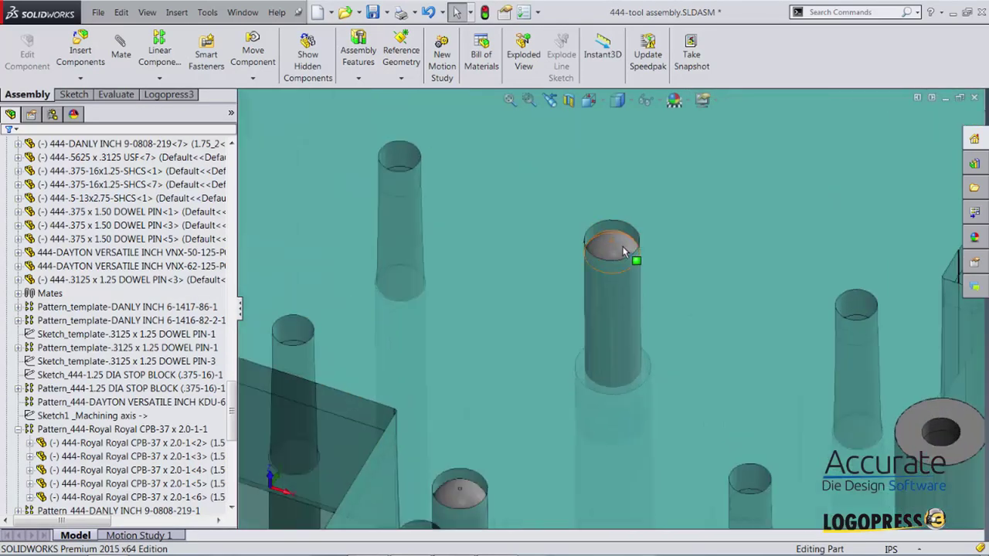
{"action": "left_click", "coordinate": [624, 250]}
{"action": "right_click", "coordinate": [622, 253]}
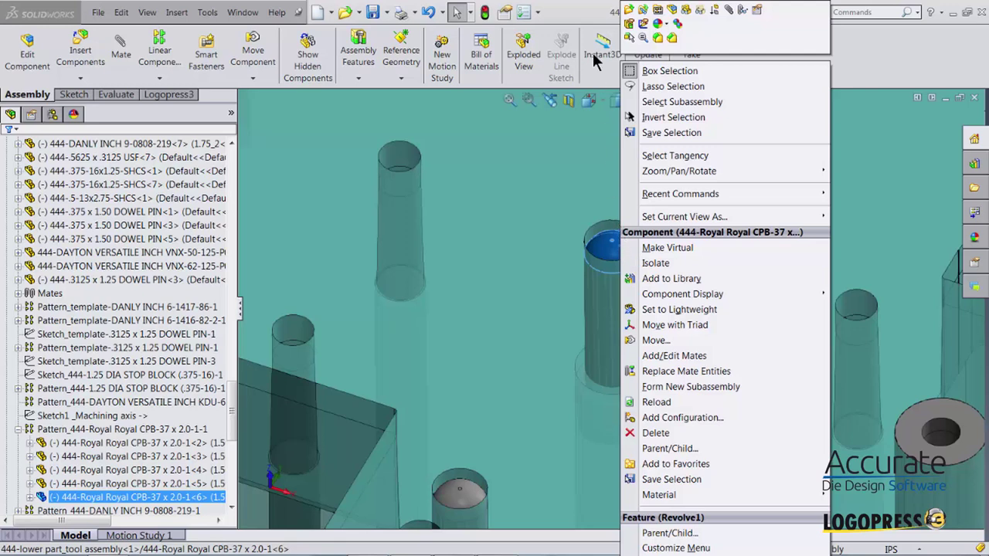
{"action": "left_click", "coordinate": [654, 11]}
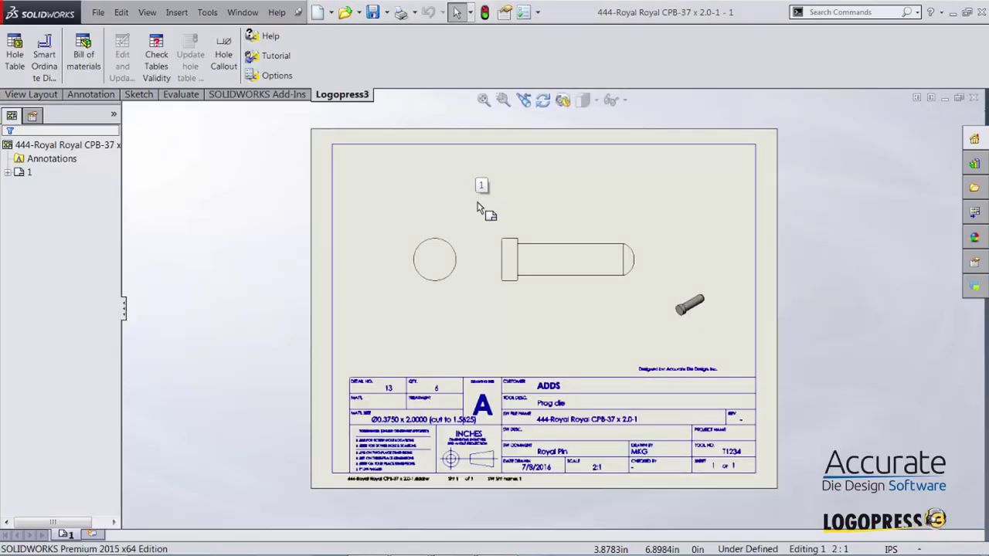
{"action": "scroll", "coordinate": [528, 260], "scroll_direction": "up", "scroll_amount": 2}
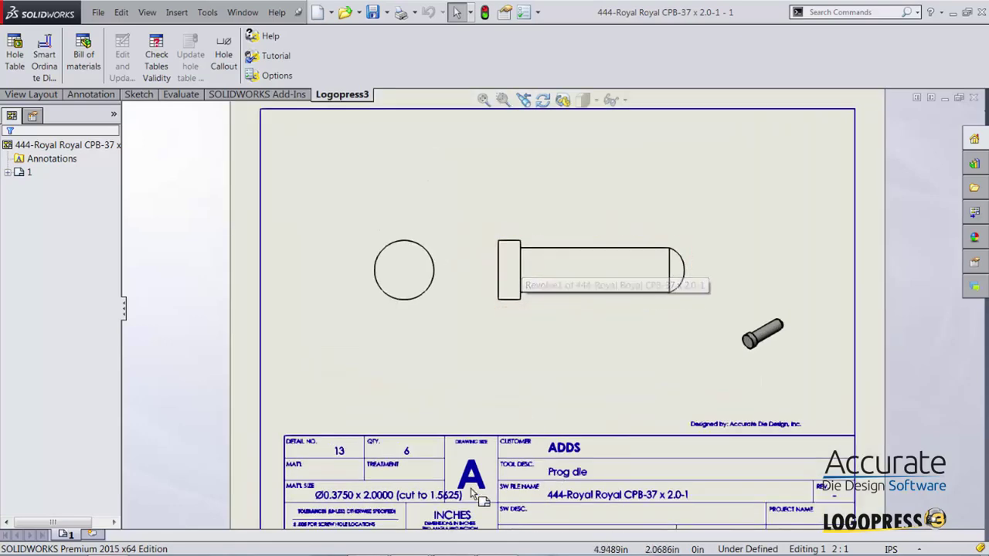
{"action": "scroll", "coordinate": [475, 493], "scroll_direction": "up", "scroll_amount": 1}
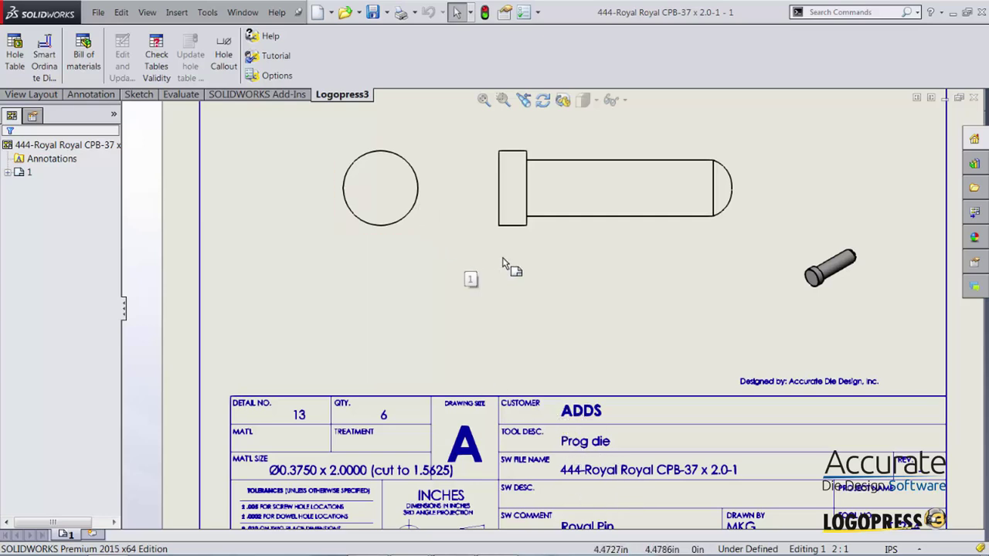
- Dimension the pin's overall length in the side view and set the dimension's precision to three decimals (.123)
{"action": "key", "text": "d"}
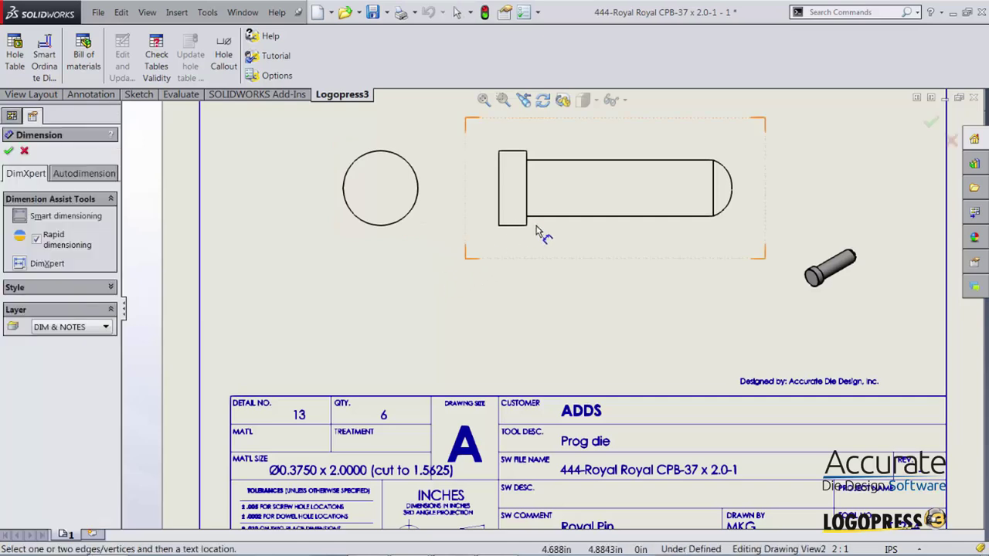
{"action": "left_click", "coordinate": [730, 204]}
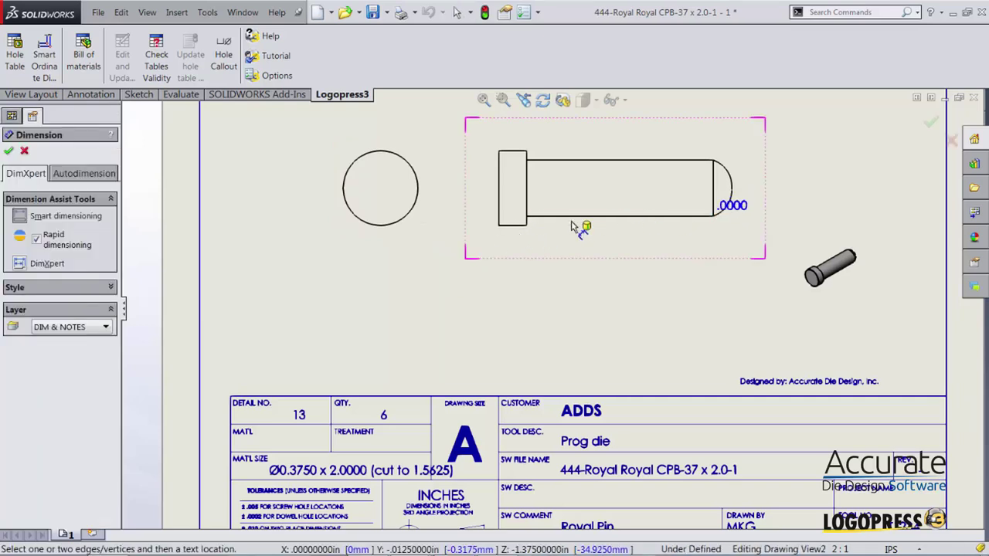
{"action": "left_click", "coordinate": [499, 195]}
{"action": "left_click", "coordinate": [589, 296]}
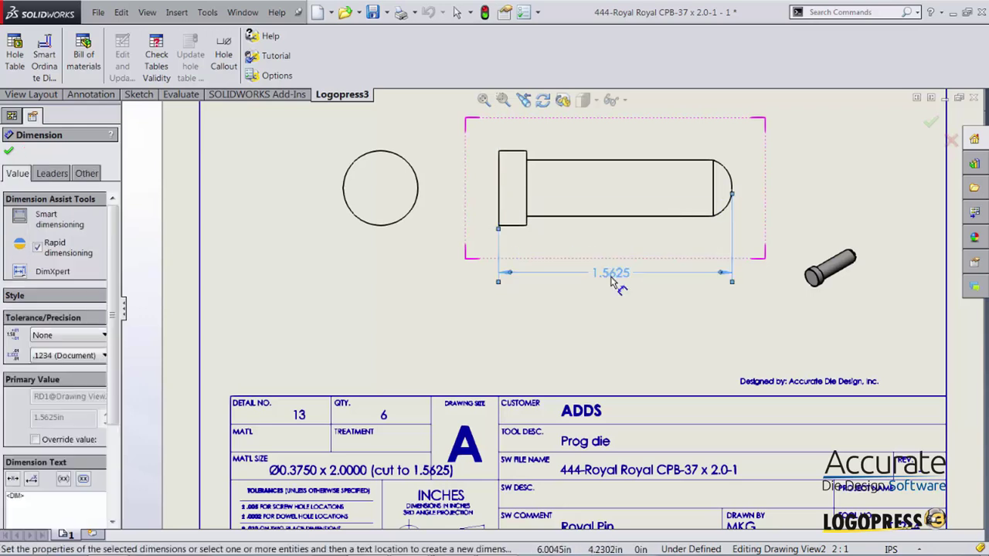
{"action": "left_click", "coordinate": [65, 356]}
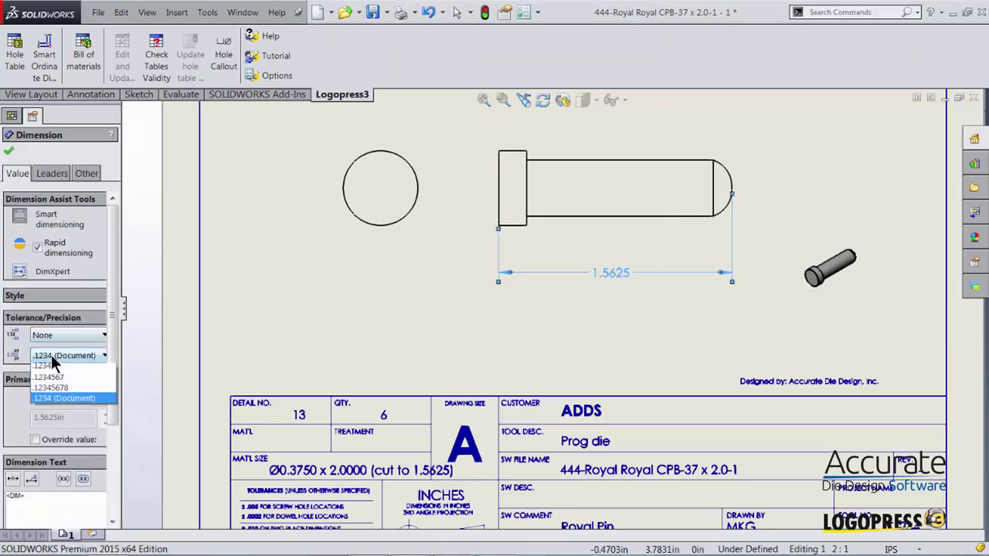
{"action": "left_click", "coordinate": [41, 401]}
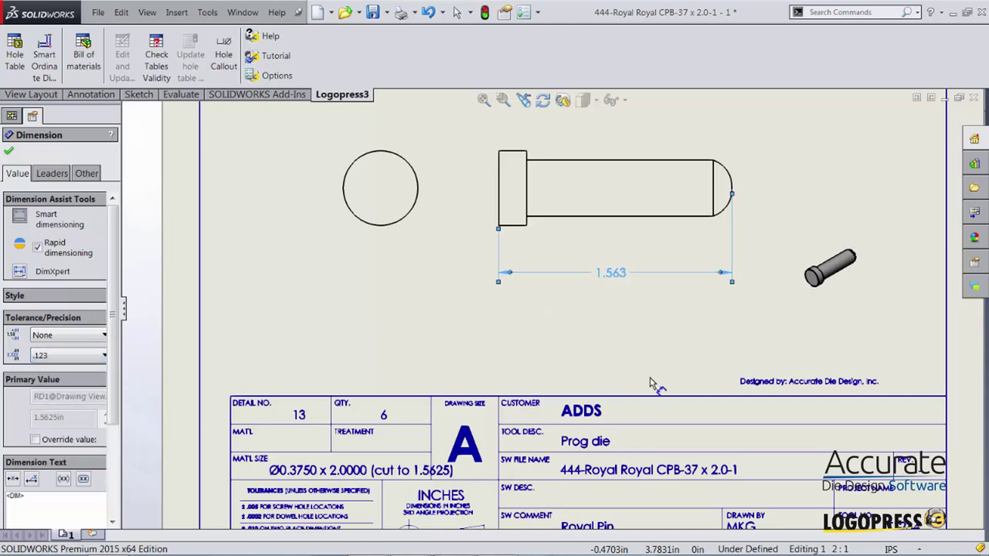
- Dimension the radius of the pin's rounded tip in the side view and set its precision to two decimals (.12)
{"action": "left_click", "coordinate": [731, 174]}
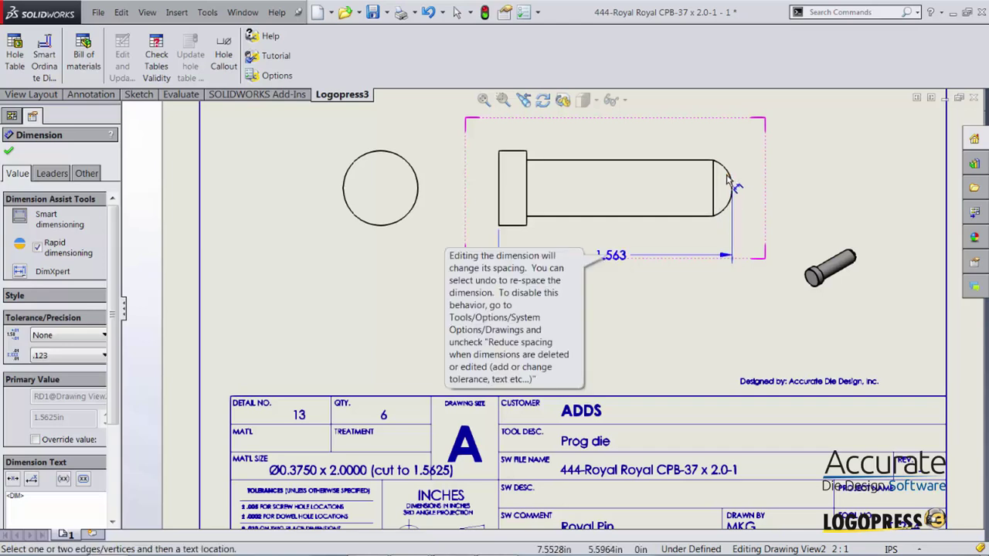
{"action": "left_click", "coordinate": [731, 176]}
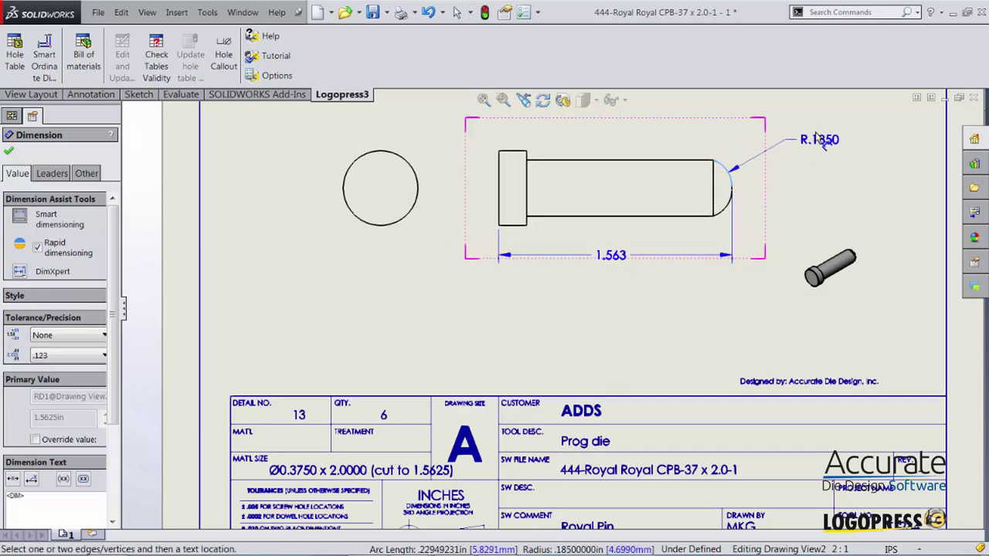
{"action": "left_click", "coordinate": [819, 127]}
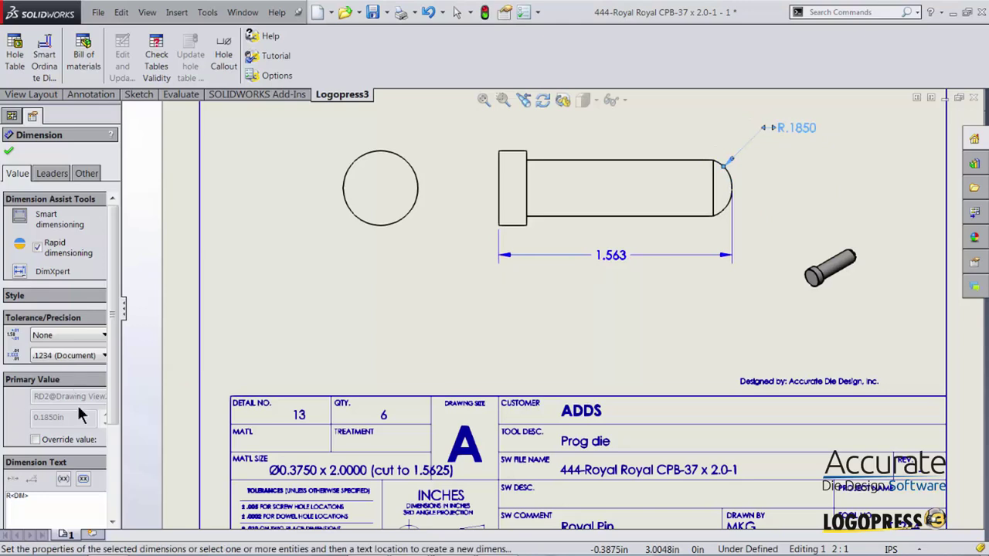
{"action": "left_click_drag", "start_coordinate": [117, 409], "coordinate": [108, 477]}
{"action": "scroll", "coordinate": [106, 465], "scroll_direction": "up", "scroll_amount": 3}
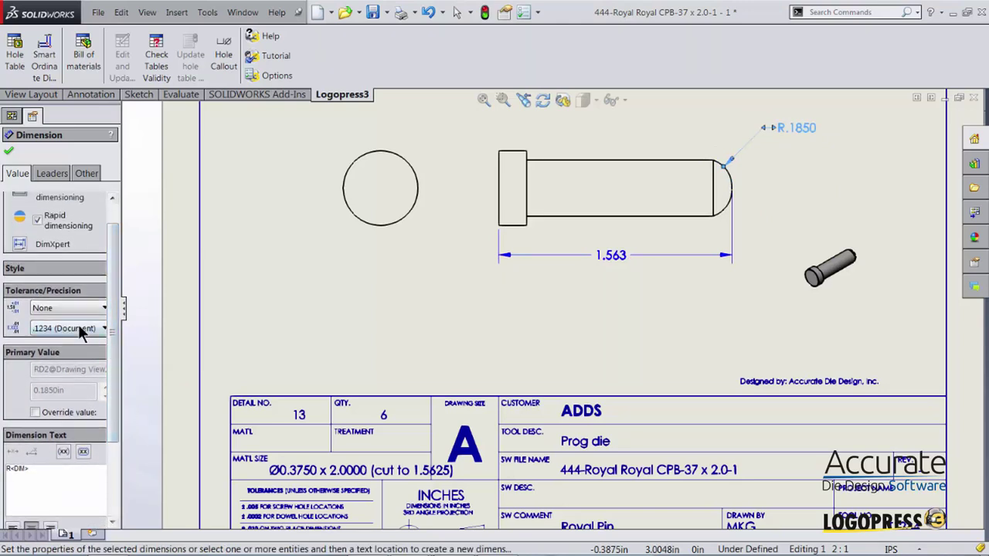
{"action": "left_click", "coordinate": [85, 327]}
{"action": "left_click", "coordinate": [46, 361]}
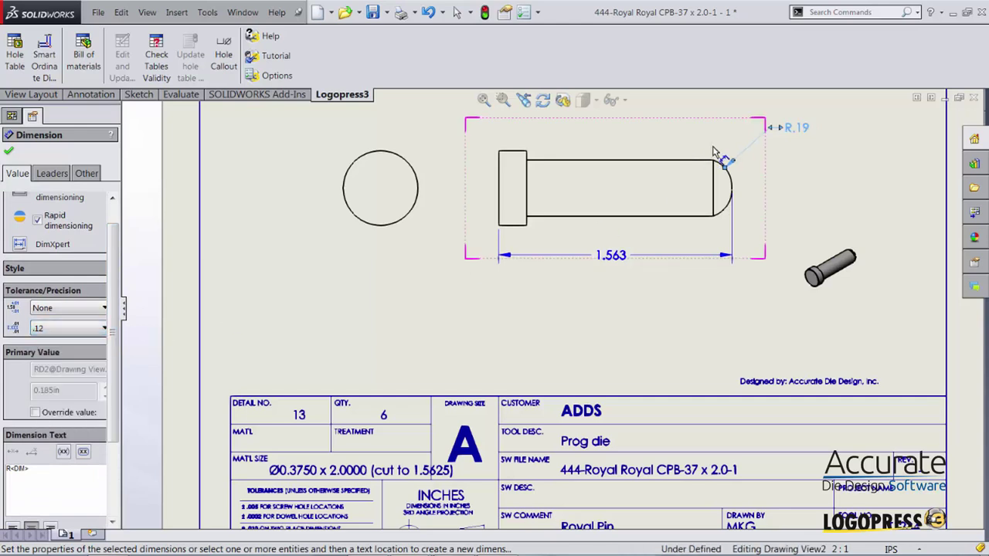
- Dimension the rounded tip's length above the side view, from the tip's end to its base edge, with two-decimal precision (.12)
{"action": "left_click", "coordinate": [733, 188]}
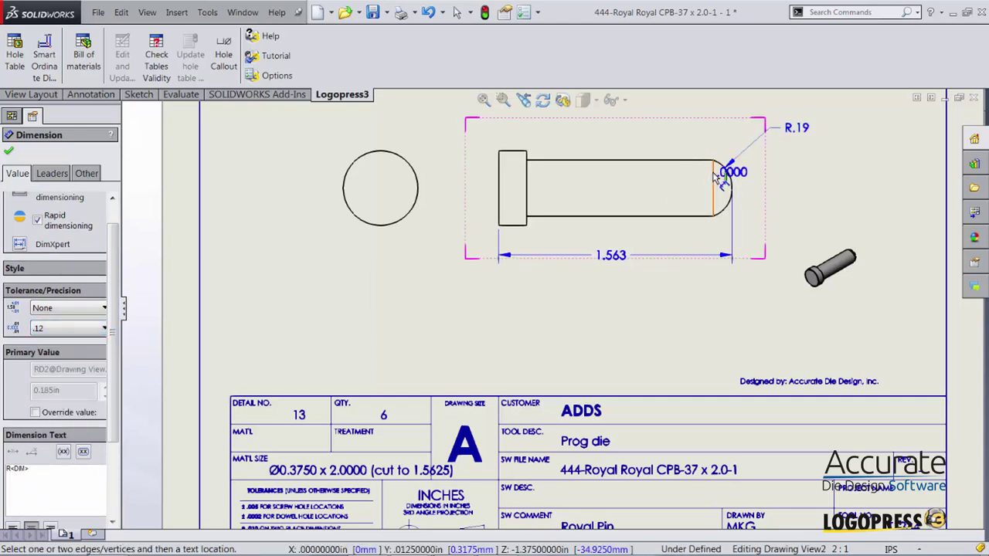
{"action": "left_click", "coordinate": [714, 177]}
{"action": "left_click", "coordinate": [674, 125]}
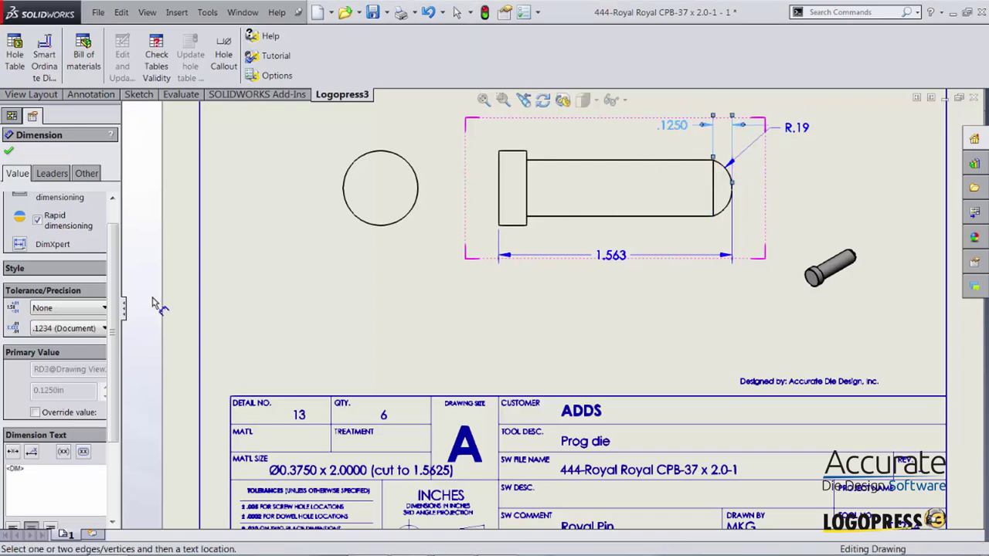
{"action": "left_click", "coordinate": [59, 329]}
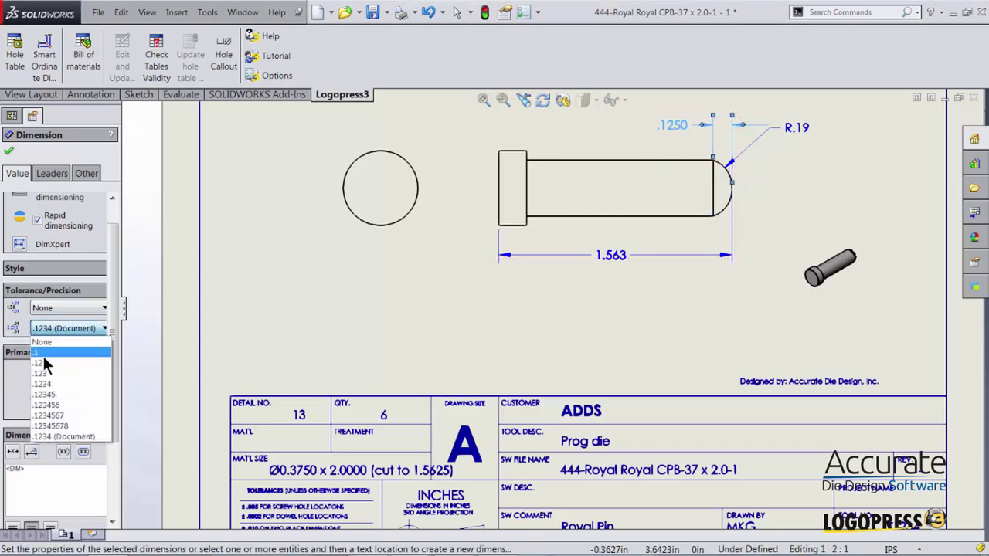
{"action": "left_click", "coordinate": [43, 361]}
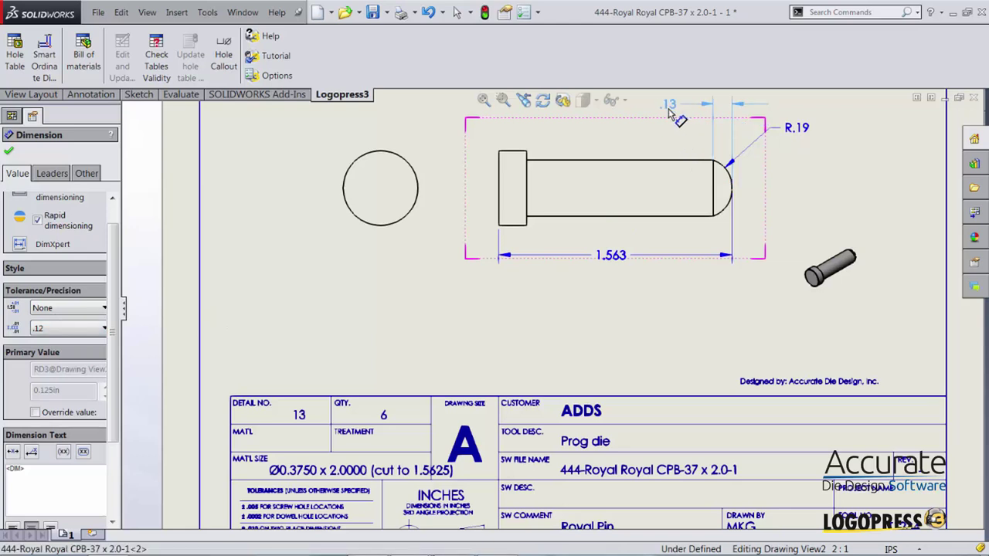
{"action": "left_click", "coordinate": [672, 115]}
- Save the dimensioned pin drawing and close it to return to the tool assembly
{"action": "key", "text": "f"}
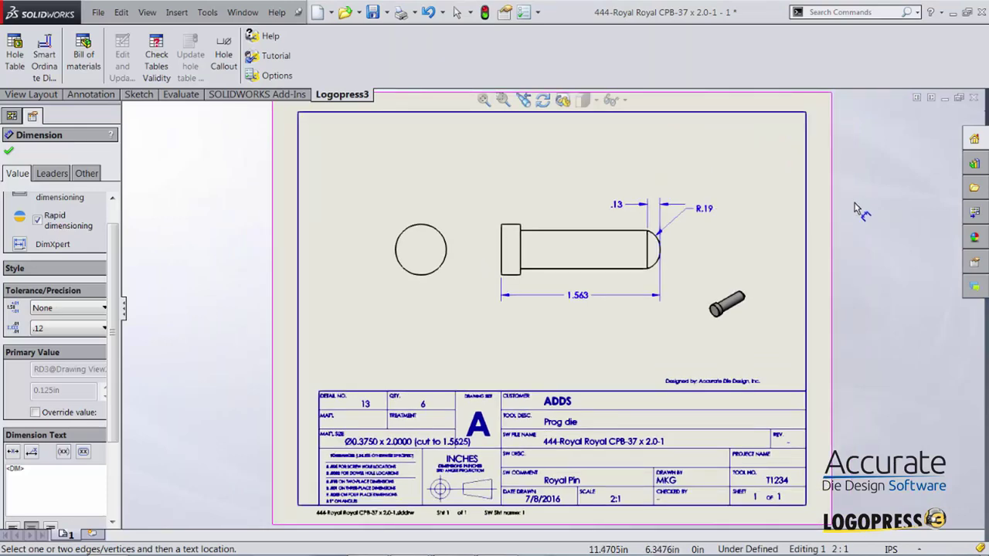
{"action": "left_click", "coordinate": [374, 14]}
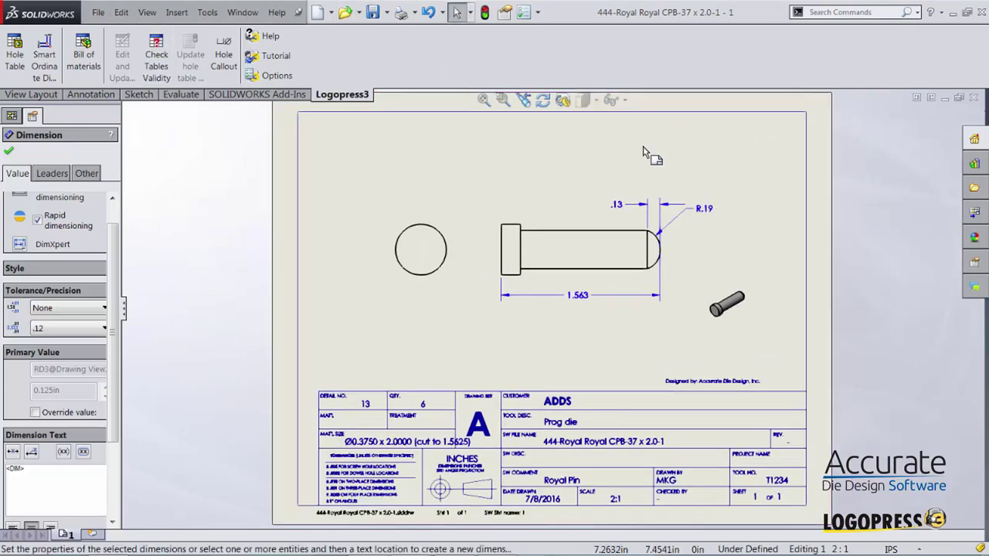
{"action": "left_click", "coordinate": [974, 99]}
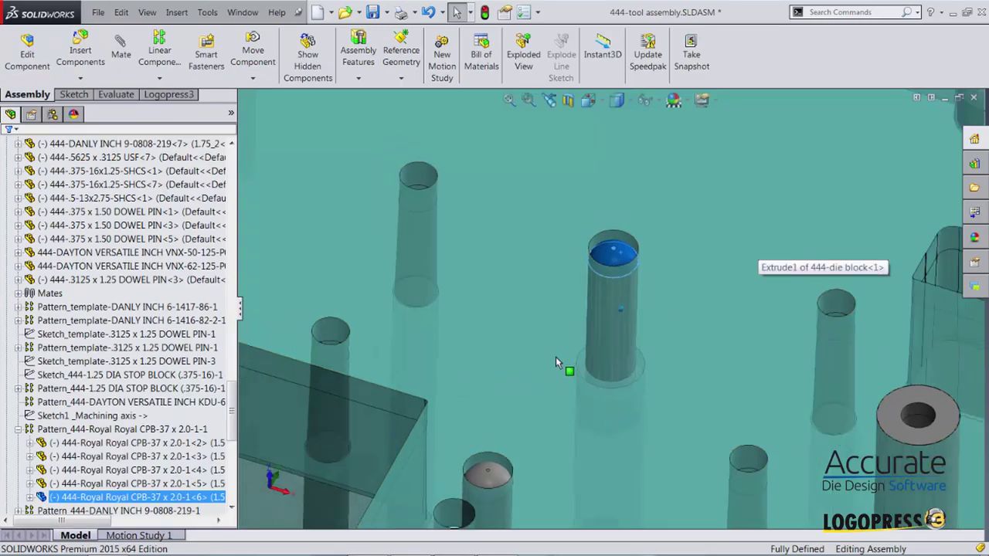
- Select the die block in the tool assembly and open its drawing
{"action": "key", "text": "f"}
{"action": "left_click", "coordinate": [584, 170]}
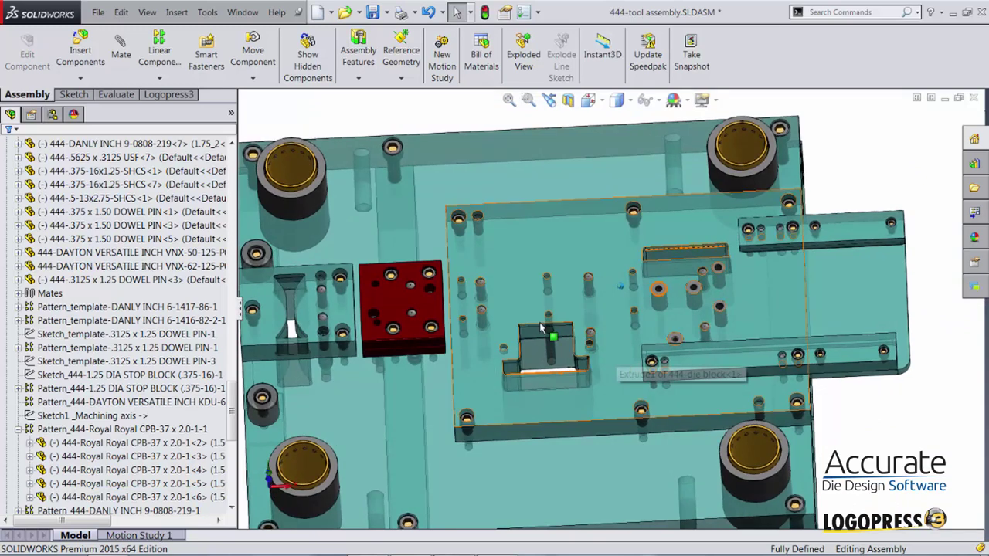
{"action": "left_click", "coordinate": [489, 368]}
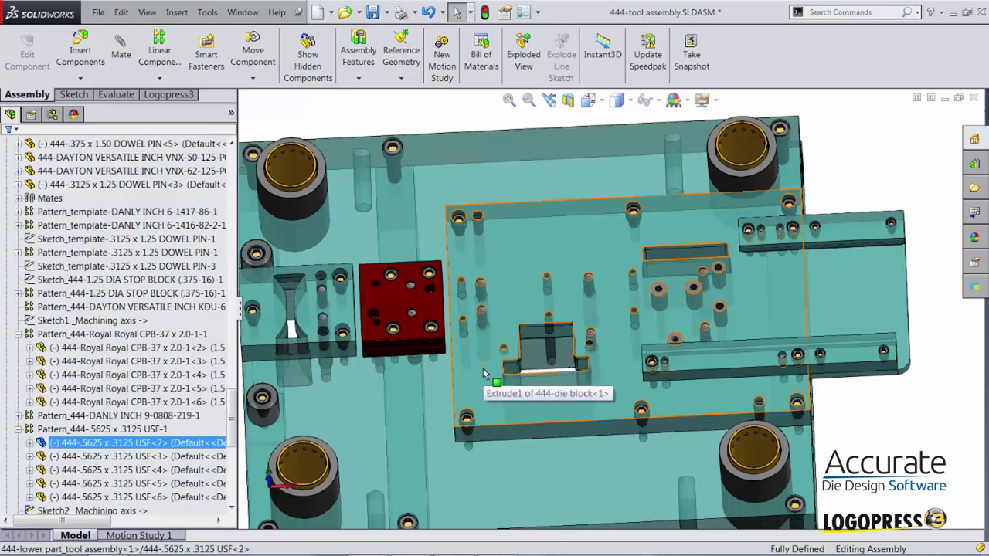
{"action": "left_click", "coordinate": [484, 373]}
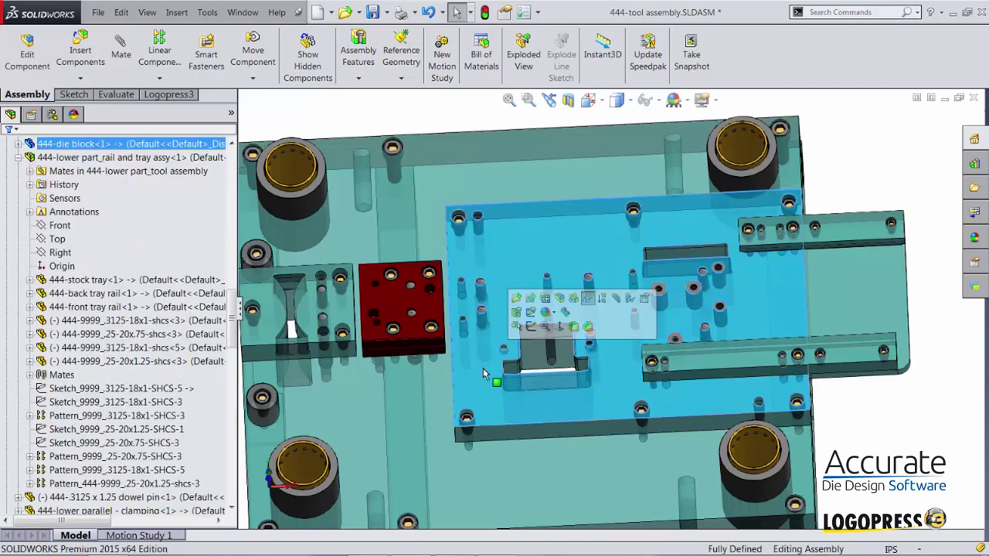
{"action": "left_click", "coordinate": [545, 301]}
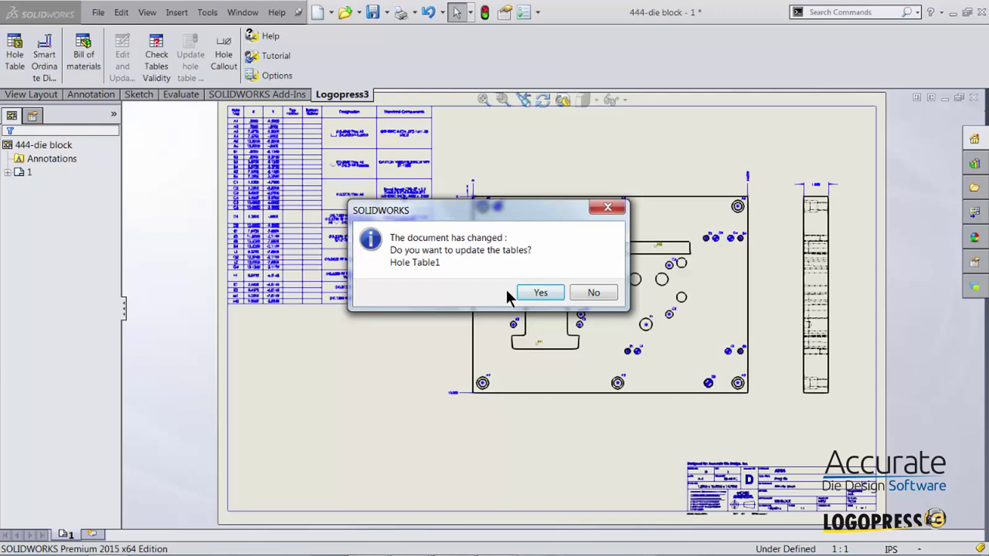
- Accept the update of Hole Table1 in the die block drawing and stretch the table to a greater height
{"action": "left_click", "coordinate": [538, 293]}
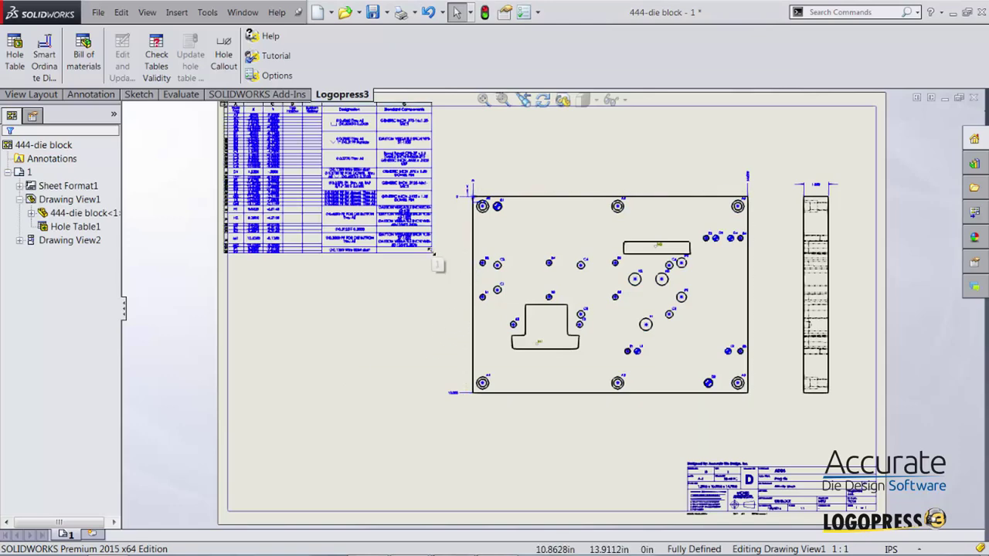
{"action": "left_click_drag", "start_coordinate": [431, 253], "coordinate": [435, 316]}
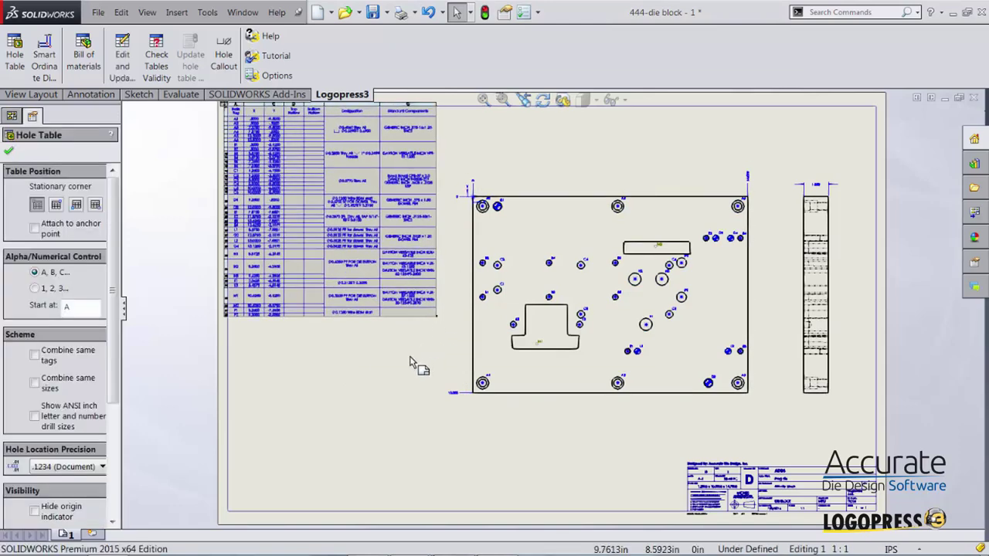
{"action": "left_click", "coordinate": [420, 348]}
- Examine the die block's plan view, checking the outlines of openings M1 and M2 and the tagged holes around P1 and P2
{"action": "scroll", "coordinate": [673, 414], "scroll_direction": "down", "scroll_amount": 8}
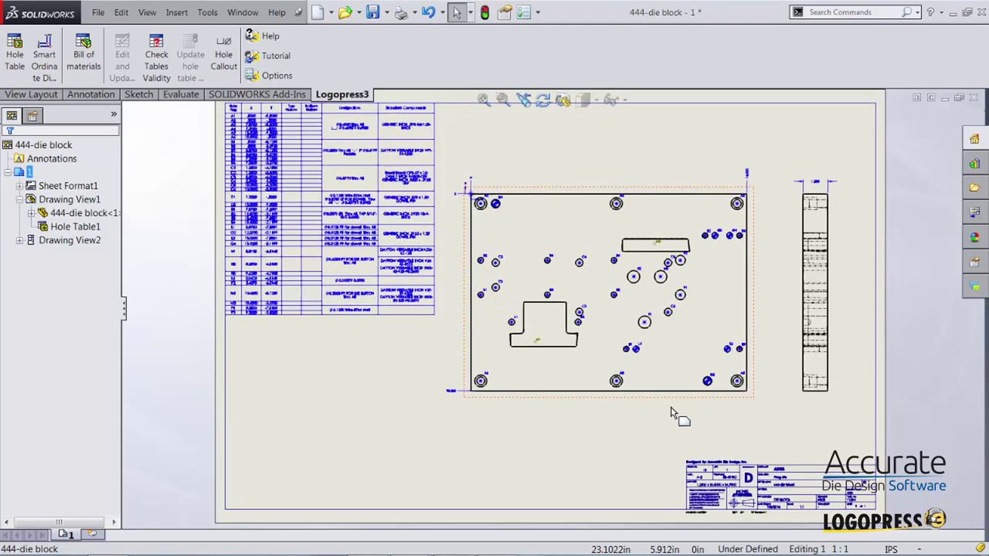
{"action": "scroll", "coordinate": [467, 379], "scroll_direction": "down", "scroll_amount": 1}
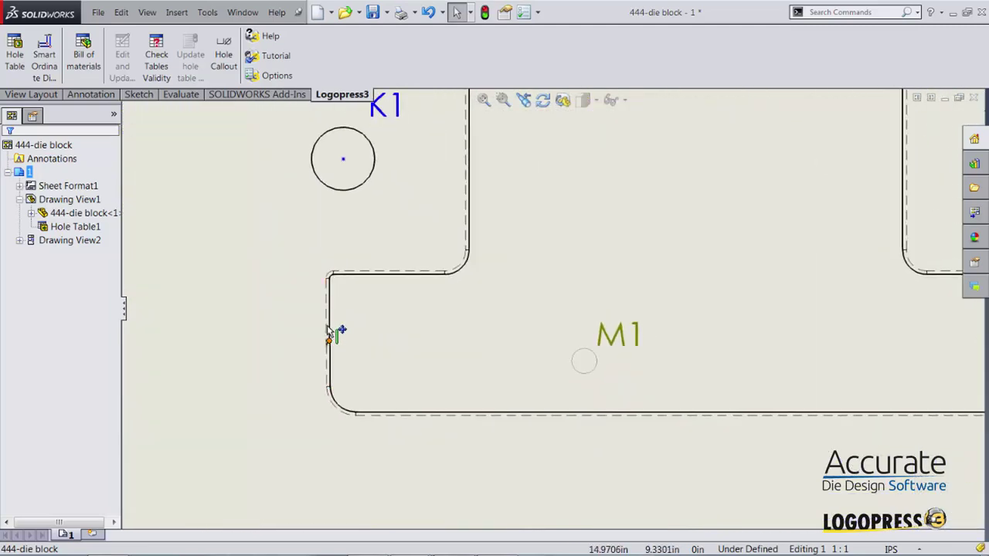
{"action": "scroll", "coordinate": [340, 369], "scroll_direction": "down", "scroll_amount": 6}
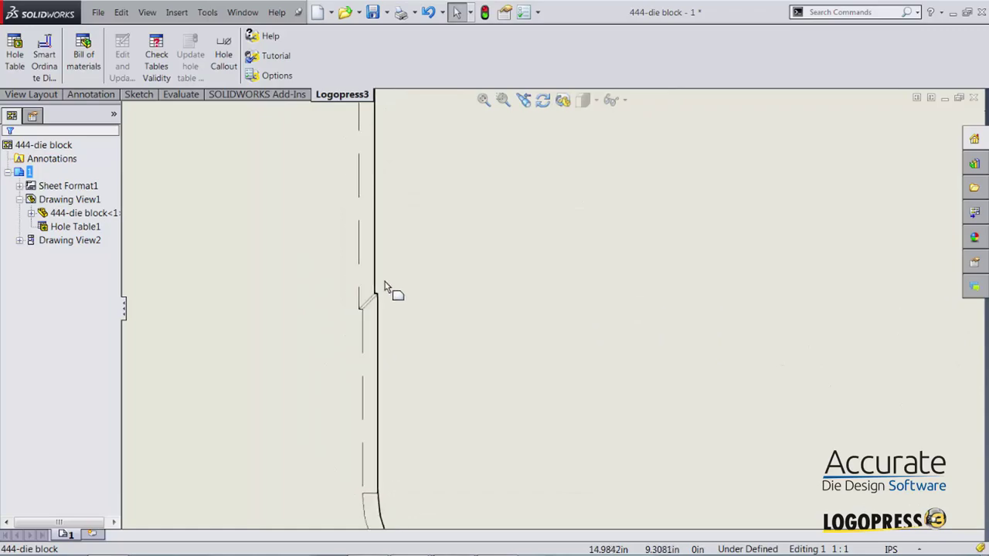
{"action": "scroll", "coordinate": [479, 417], "scroll_direction": "up", "scroll_amount": 10}
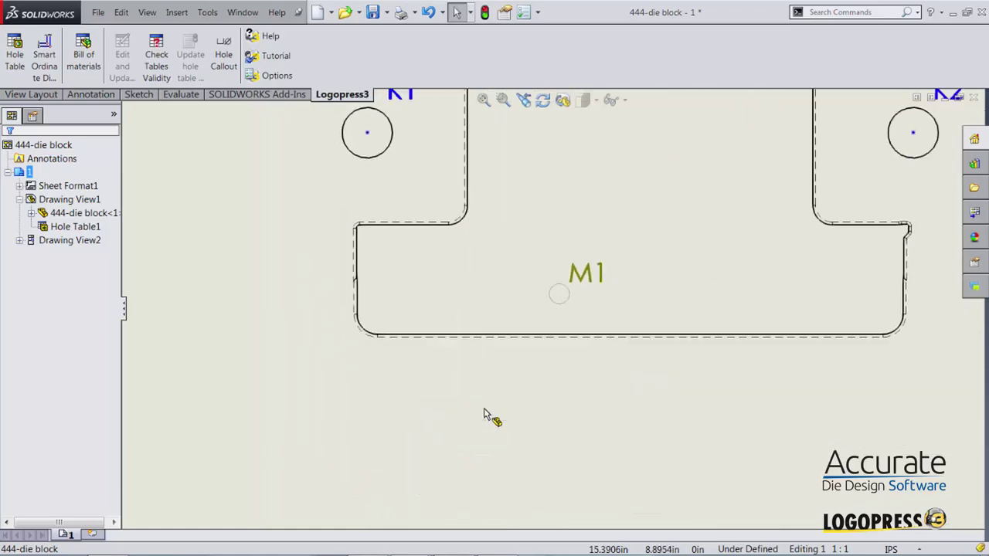
{"action": "scroll", "coordinate": [488, 408], "scroll_direction": "down", "scroll_amount": 5}
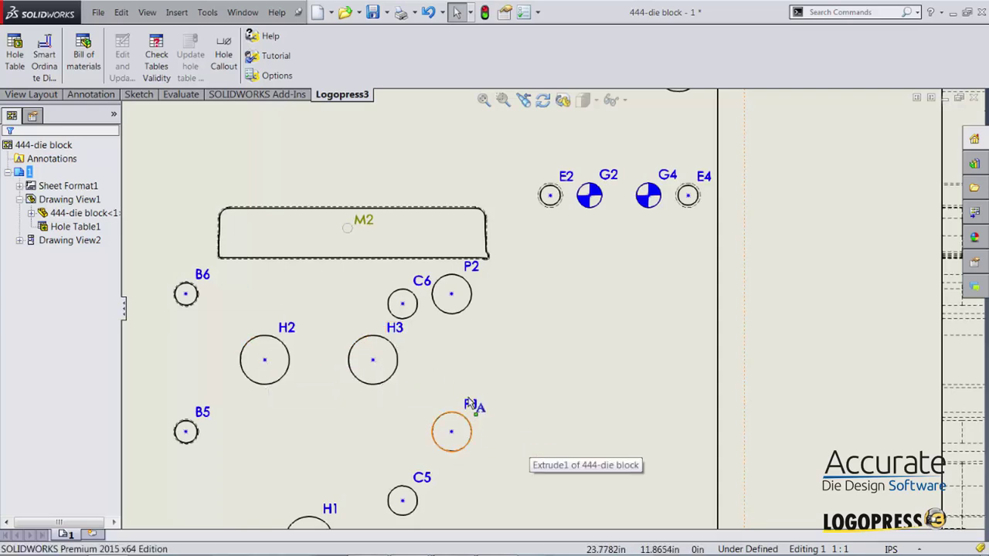
{"action": "scroll", "coordinate": [522, 460], "scroll_direction": "up", "scroll_amount": 1}
{"action": "scroll", "coordinate": [501, 457], "scroll_direction": "down", "scroll_amount": 1}
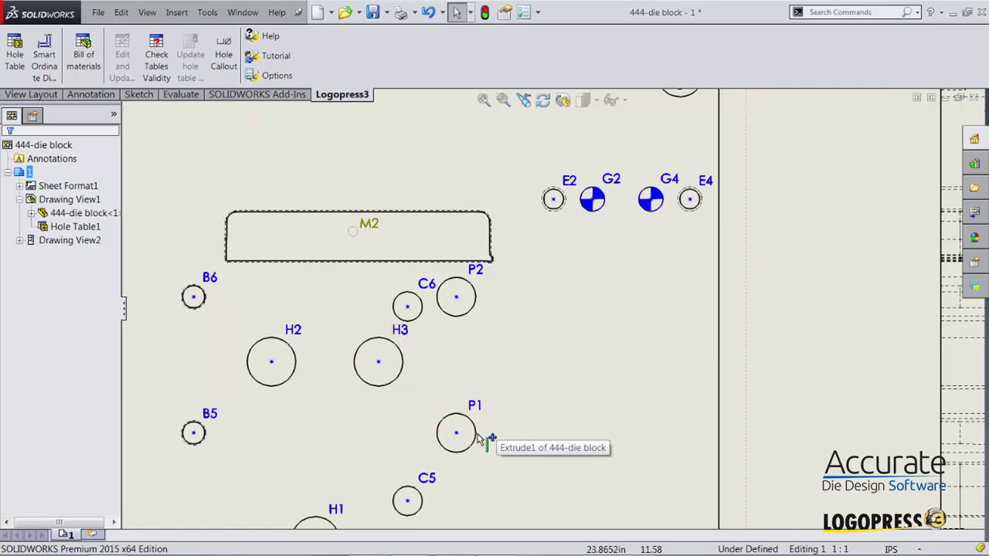
{"action": "scroll", "coordinate": [506, 409], "scroll_direction": "up", "scroll_amount": 2}
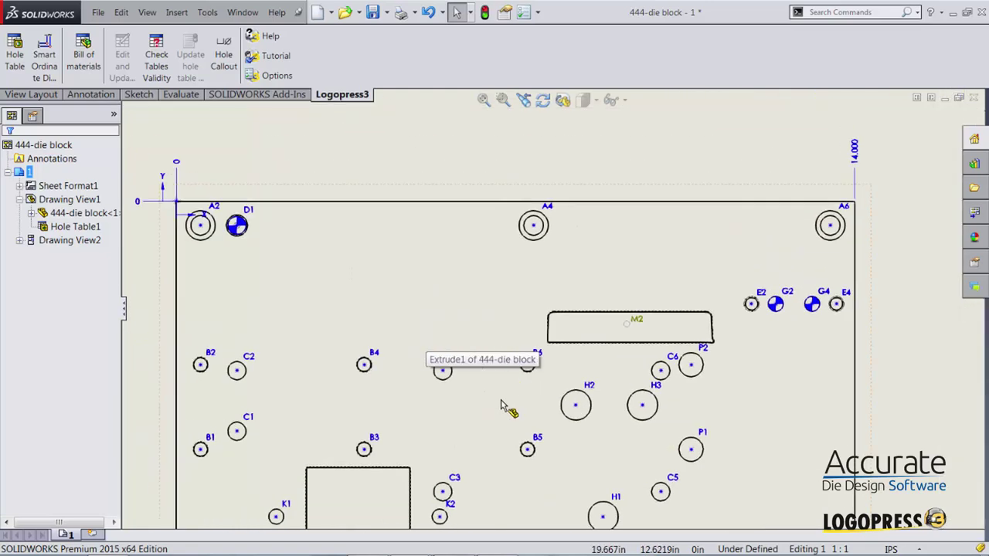
- Examine the hole table's coordinates, designations and standard components, including the rows for holes P1 and P2
{"action": "scroll", "coordinate": [502, 408], "scroll_direction": "left", "scroll_amount": 8}
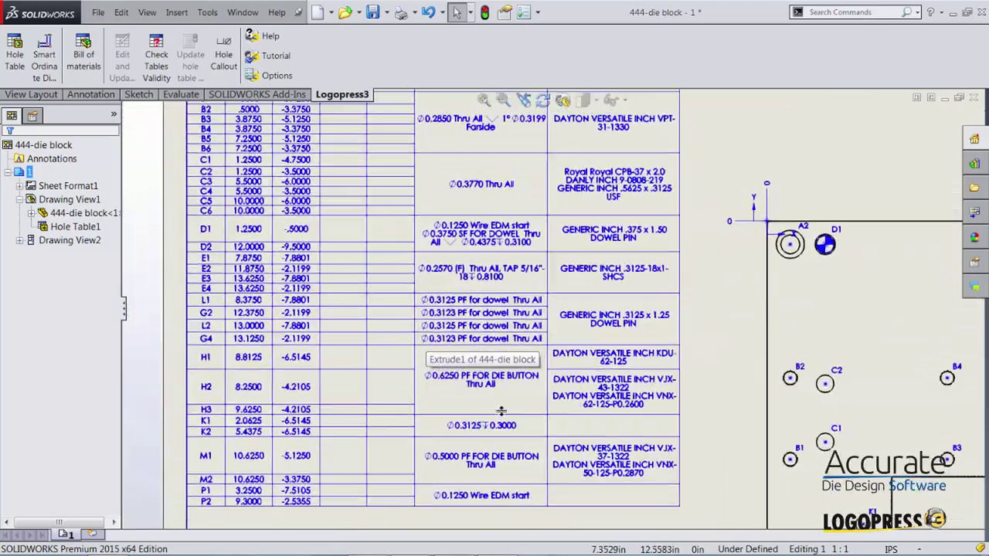
{"action": "scroll", "coordinate": [501, 410], "scroll_direction": "down", "scroll_amount": 3}
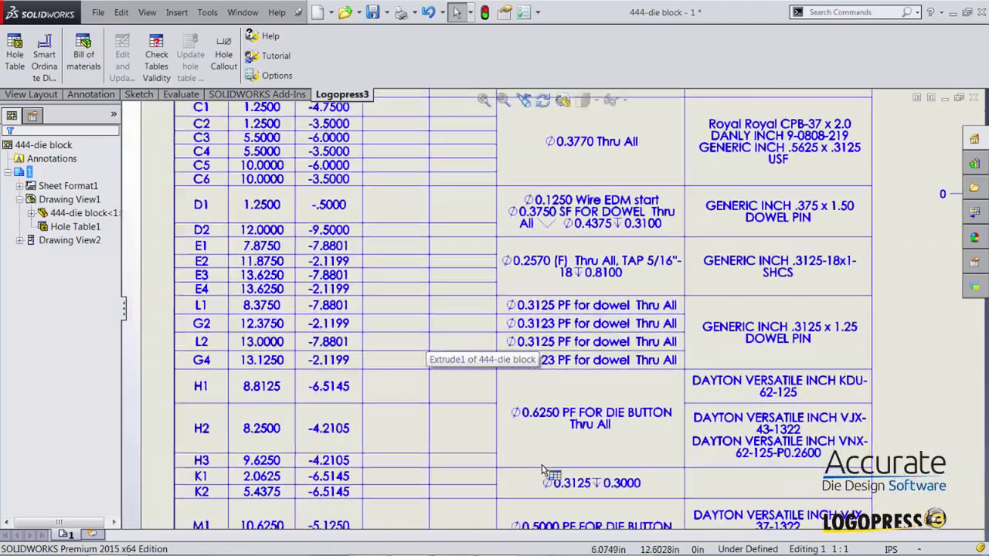
{"action": "left_click", "coordinate": [544, 471]}
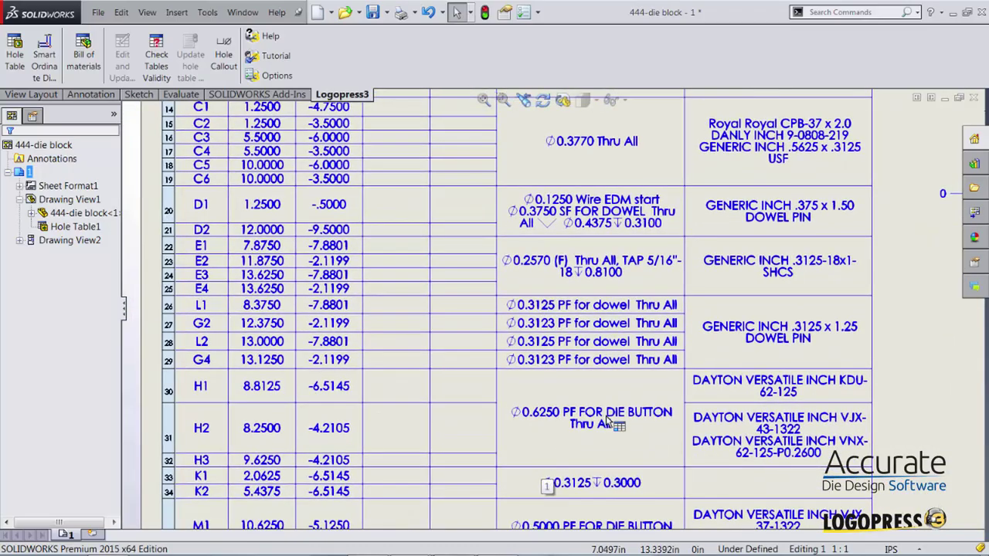
{"action": "scroll", "coordinate": [674, 428], "scroll_direction": "down", "scroll_amount": 5}
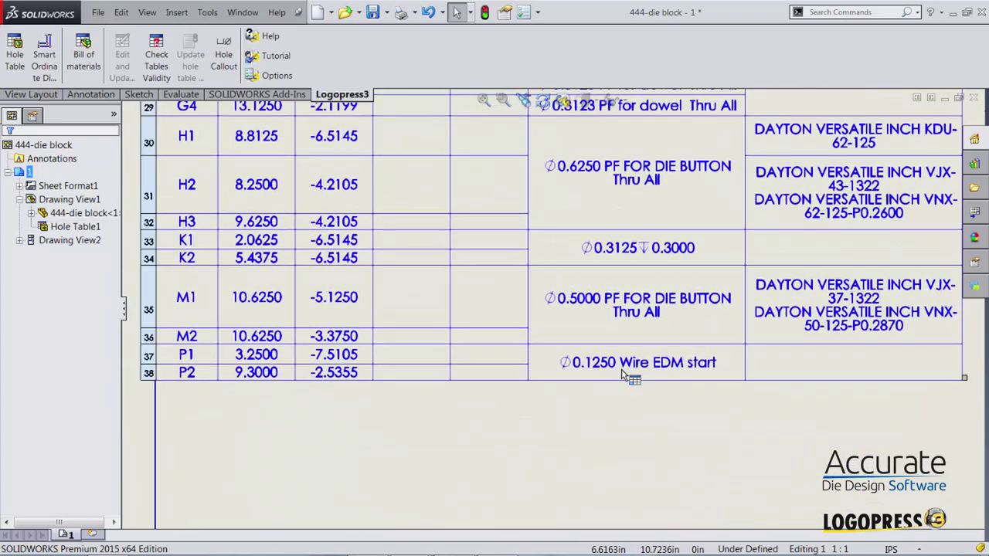
{"action": "scroll", "coordinate": [647, 440], "scroll_direction": "up", "scroll_amount": 5}
{"action": "scroll", "coordinate": [647, 471], "scroll_direction": "up", "scroll_amount": 2}
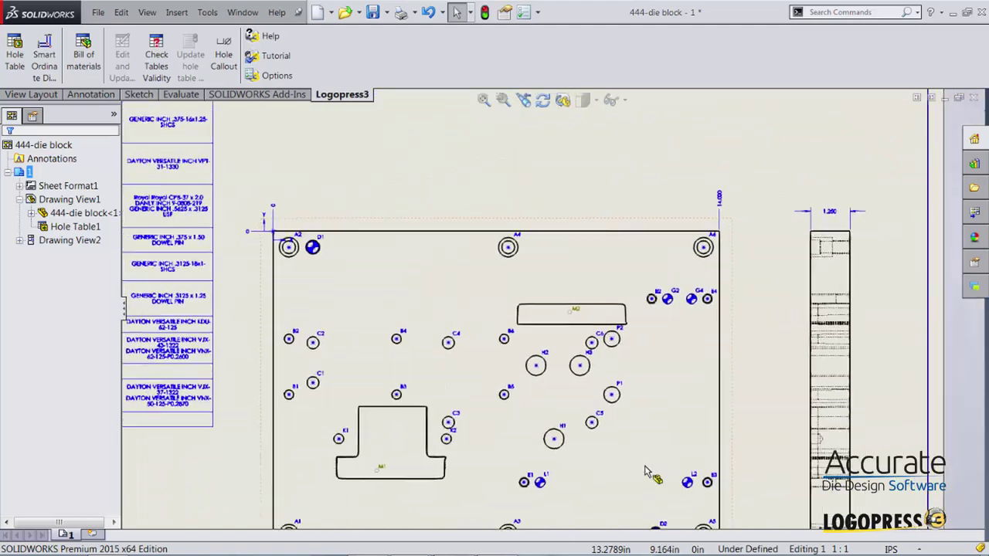
{"action": "scroll", "coordinate": [647, 473], "scroll_direction": "down", "scroll_amount": 4}
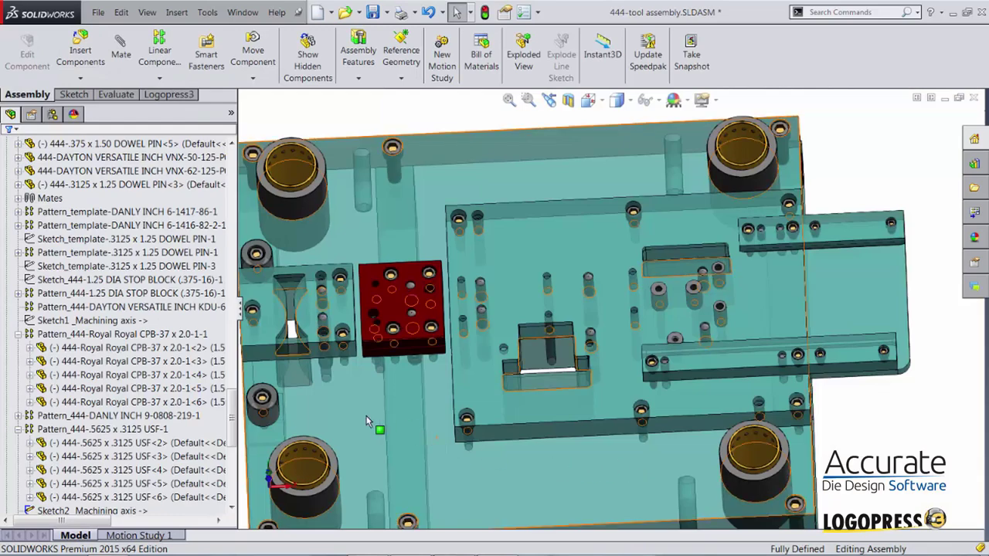
- Show only the upper part of the tool assembly and orient it to view the punches and springs from below
{"action": "mouse_move", "coordinate": [378, 425]}
{"action": "middle_mouse_down"}
{"action": "mouse_move", "coordinate": [904, 364]}
{"action": "mouse_move", "coordinate": [881, 371]}
{"action": "mouse_move", "coordinate": [803, 340]}
{"action": "middle_mouse_up"}
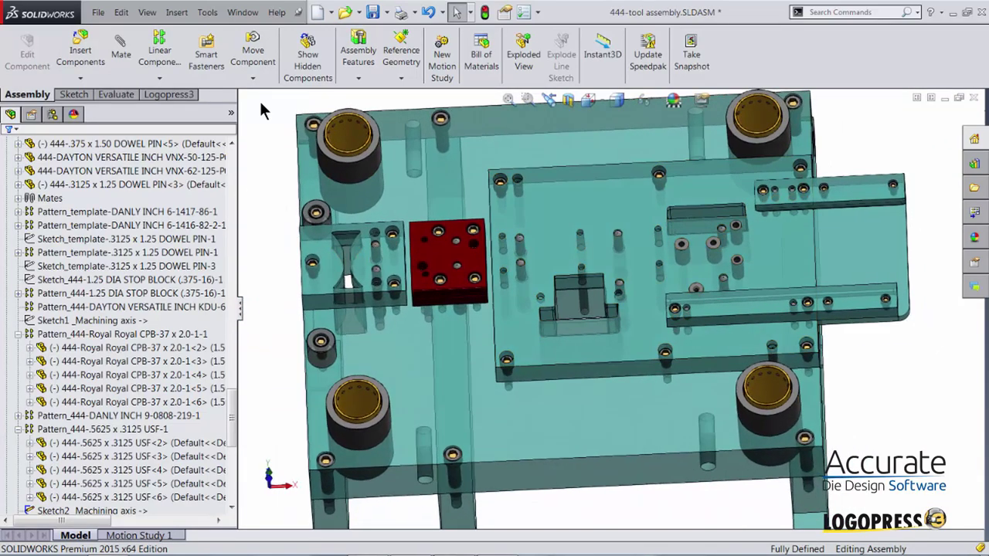
{"action": "left_click", "coordinate": [172, 95]}
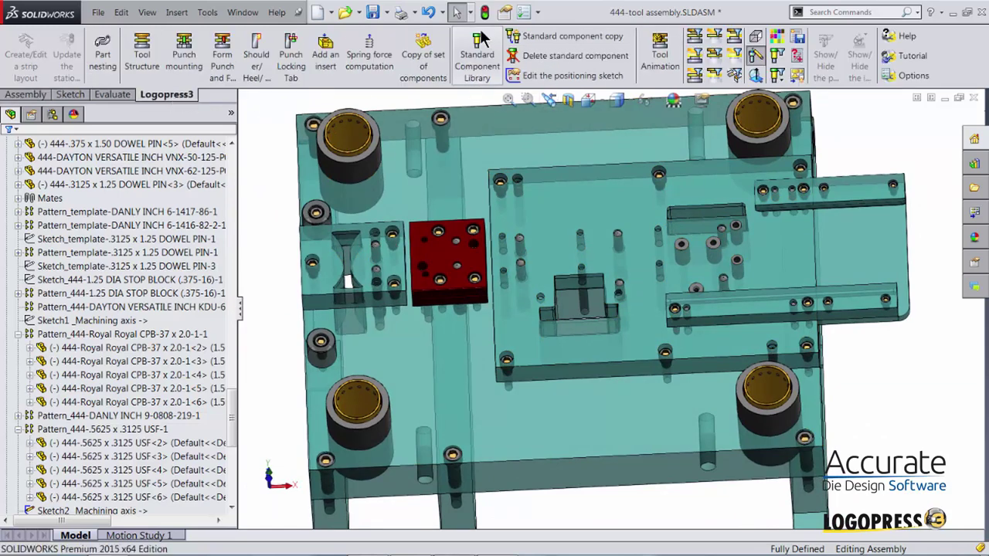
{"action": "left_click", "coordinate": [716, 78]}
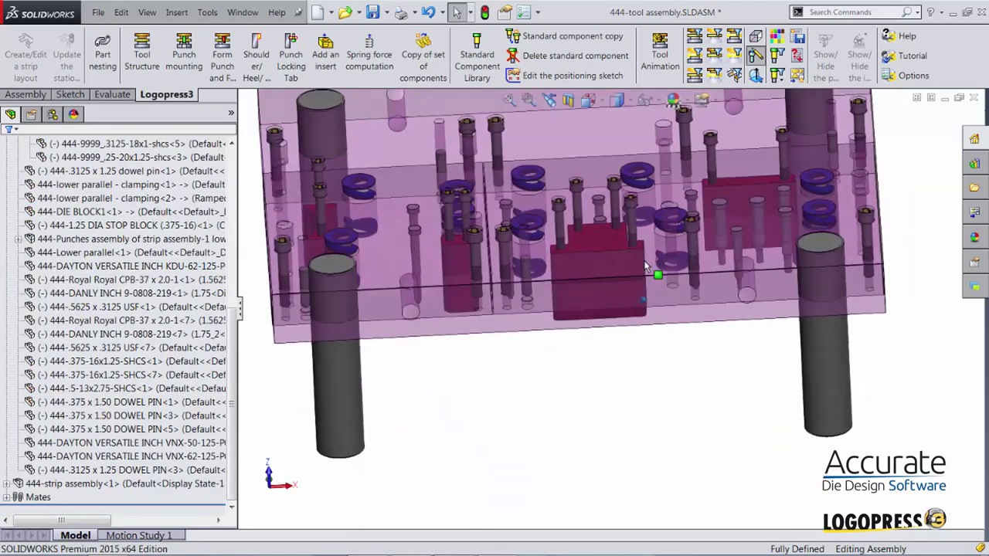
{"action": "middle_click_drag", "start_coordinate": [644, 265], "coordinate": [567, 303]}
{"action": "scroll", "coordinate": [499, 323], "scroll_direction": "up", "scroll_amount": 1}
{"action": "middle_click_drag", "start_coordinate": [499, 323], "coordinate": [477, 302]}
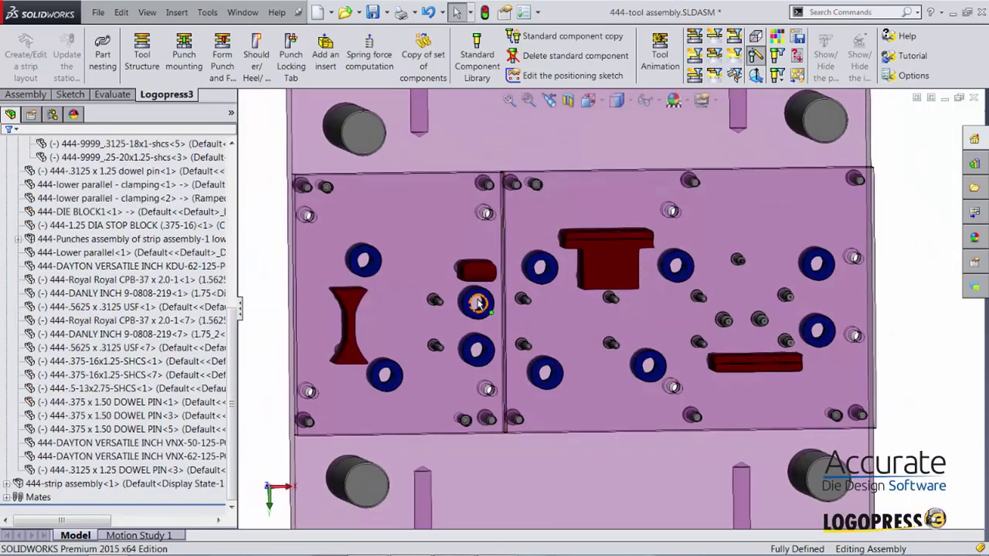
- Open the detail drawing of 444-PUNCH RETAINER1, the smaller punch retainer in the upper tool
{"action": "left_click", "coordinate": [413, 220]}
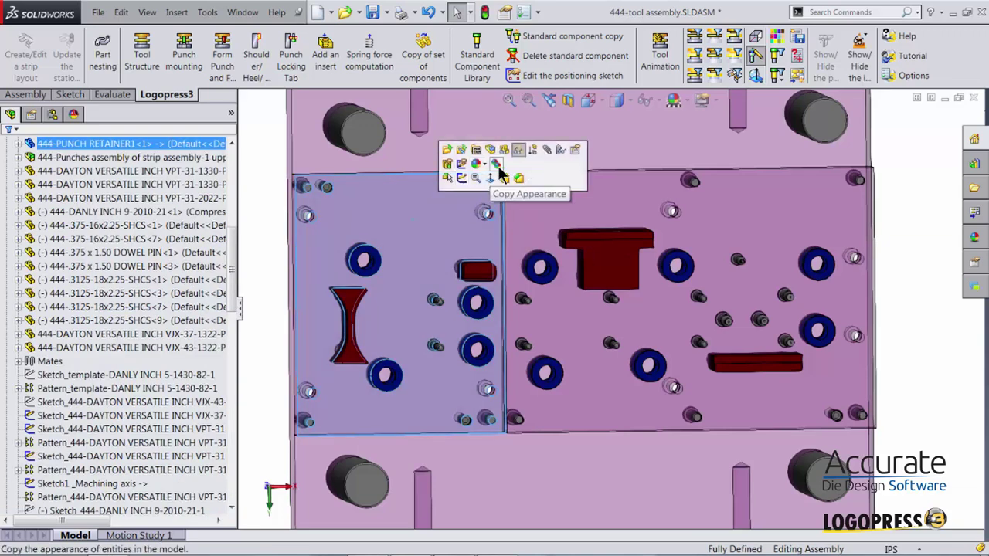
{"action": "left_click", "coordinate": [476, 152]}
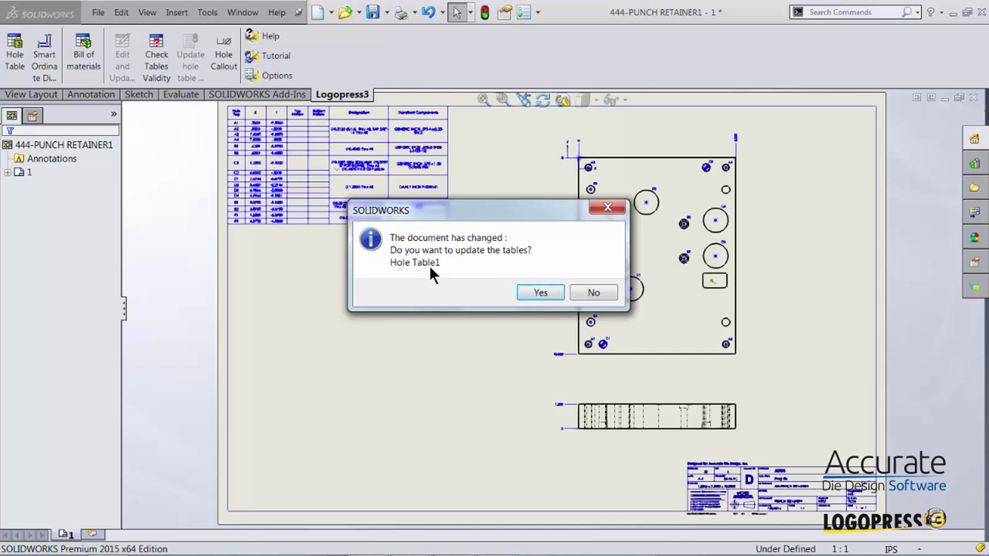
- Accept the update of Hole Table1 in the smaller punch retainer's drawing and stretch the table to a greater height
{"action": "left_click", "coordinate": [539, 294]}
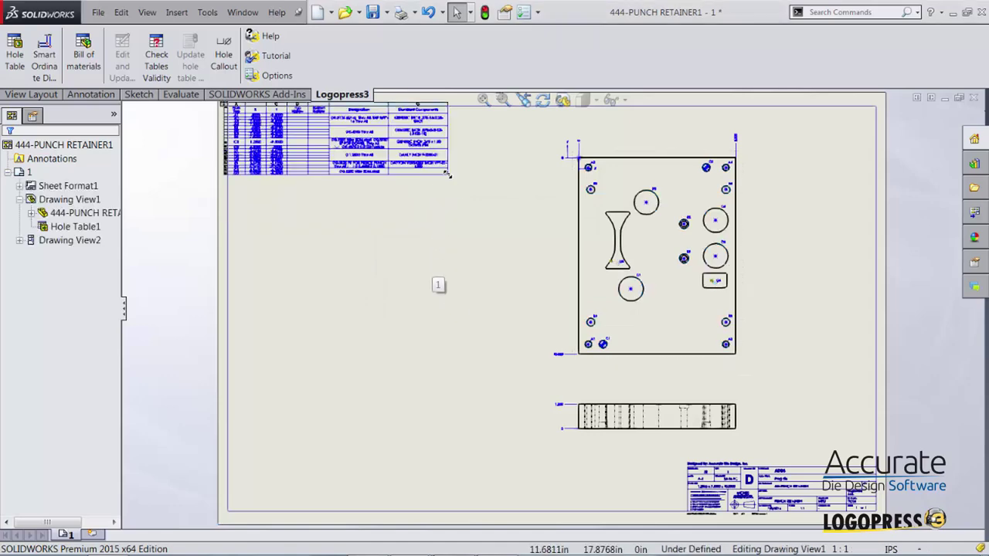
{"action": "left_click_drag", "start_coordinate": [448, 176], "coordinate": [449, 237]}
{"action": "left_click", "coordinate": [491, 284]}
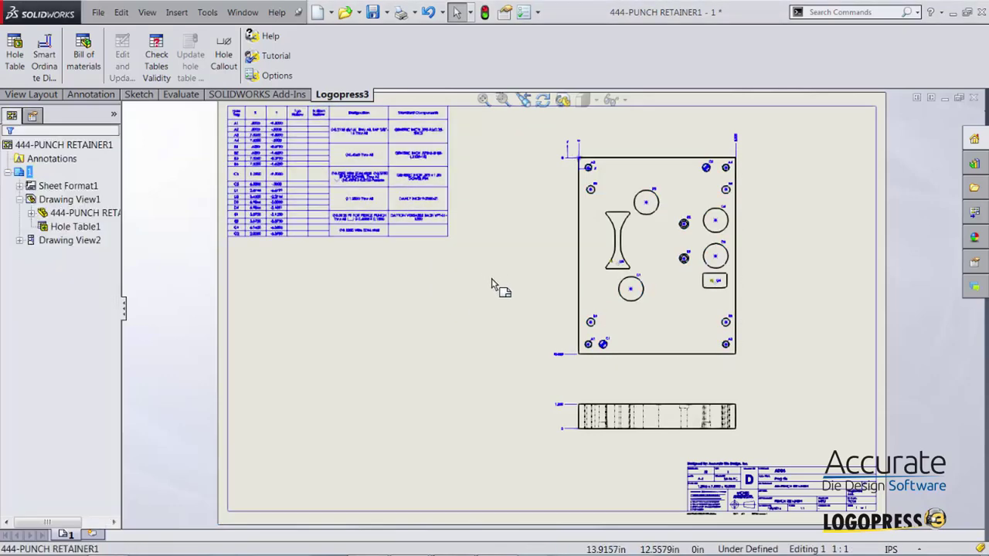
- Try to delete the outdated tags F1 and F2 from the punch openings in the plan view
{"action": "scroll", "coordinate": [653, 315], "scroll_direction": "down", "scroll_amount": 6}
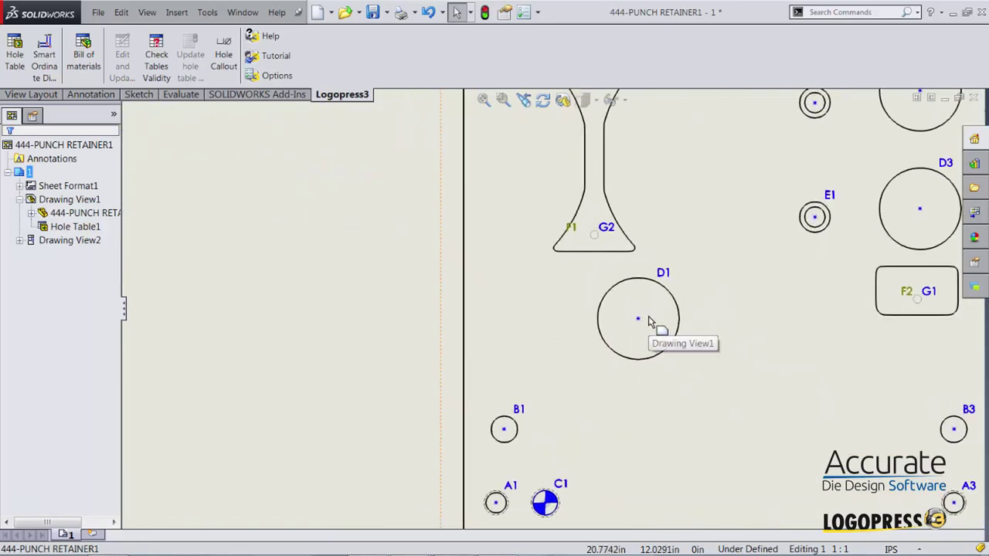
{"action": "middle_click_drag", "start_coordinate": [699, 285], "coordinate": [625, 339]}
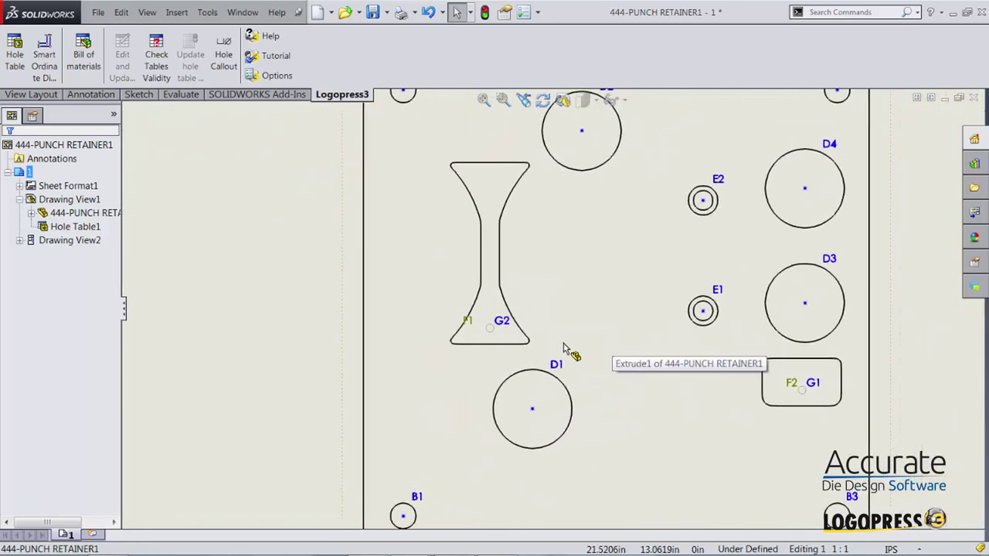
{"action": "left_click", "coordinate": [469, 323]}
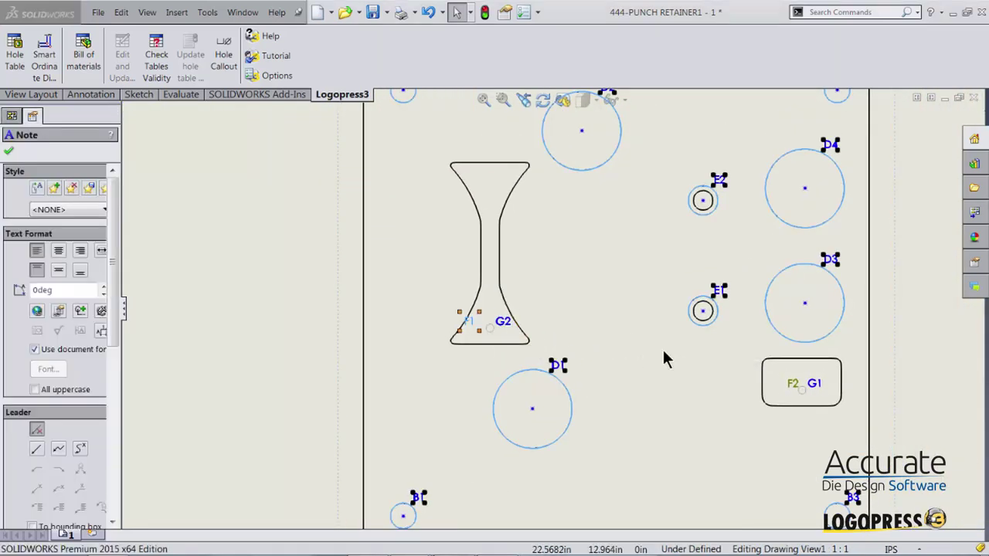
{"action": "key", "text": "Delete"}
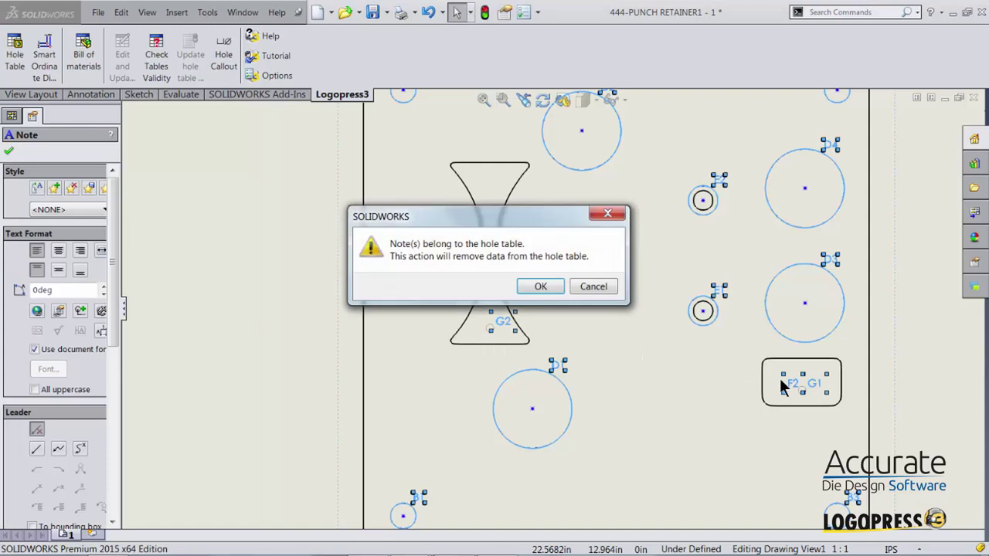
{"action": "left_click", "coordinate": [595, 287]}
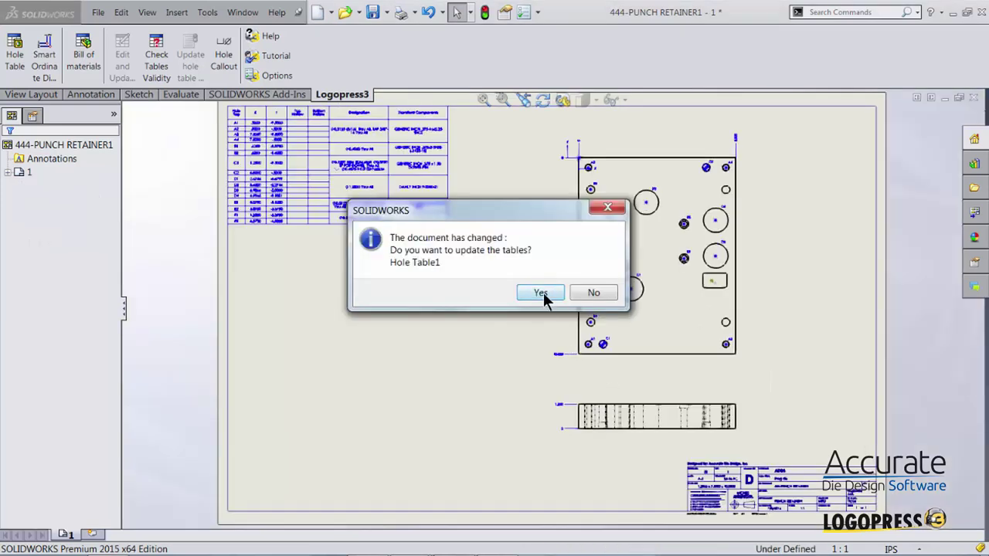
- Accept the update of Hole Table1 in the reopened 444-PUNCH RETAINER1 drawing and increase the table's height
{"action": "left_click", "coordinate": [540, 293]}
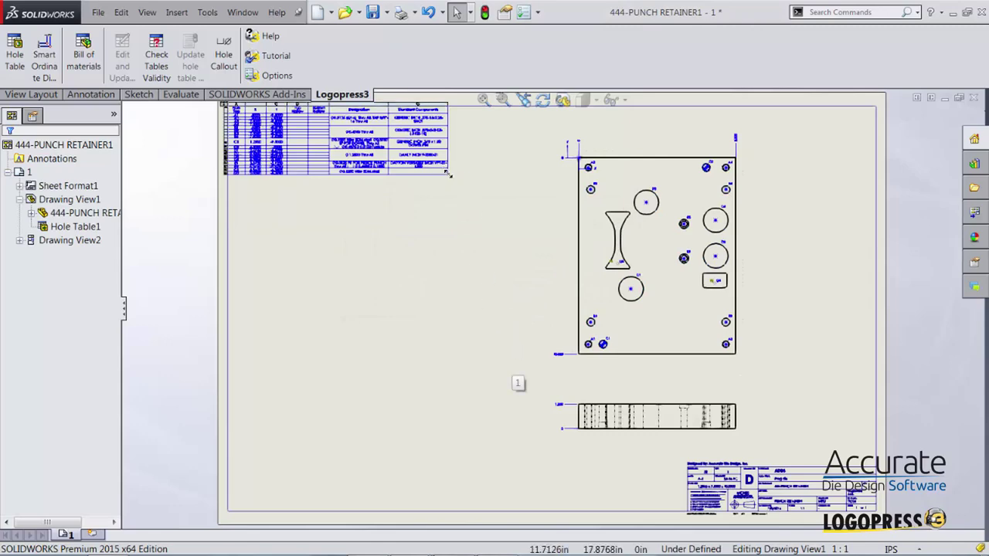
{"action": "left_click_drag", "start_coordinate": [447, 174], "coordinate": [448, 273]}
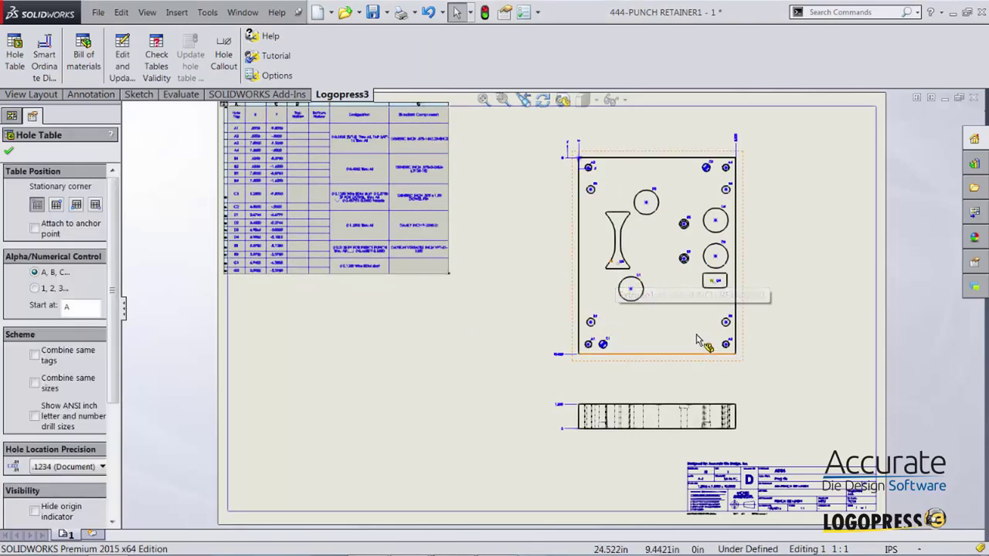
- Review the tags around the smaller retainer's holes and punch openings, and save and close its drawing
{"action": "scroll", "coordinate": [669, 298], "scroll_direction": "down", "scroll_amount": 3}
{"action": "scroll", "coordinate": [662, 319], "scroll_direction": "down", "scroll_amount": 2}
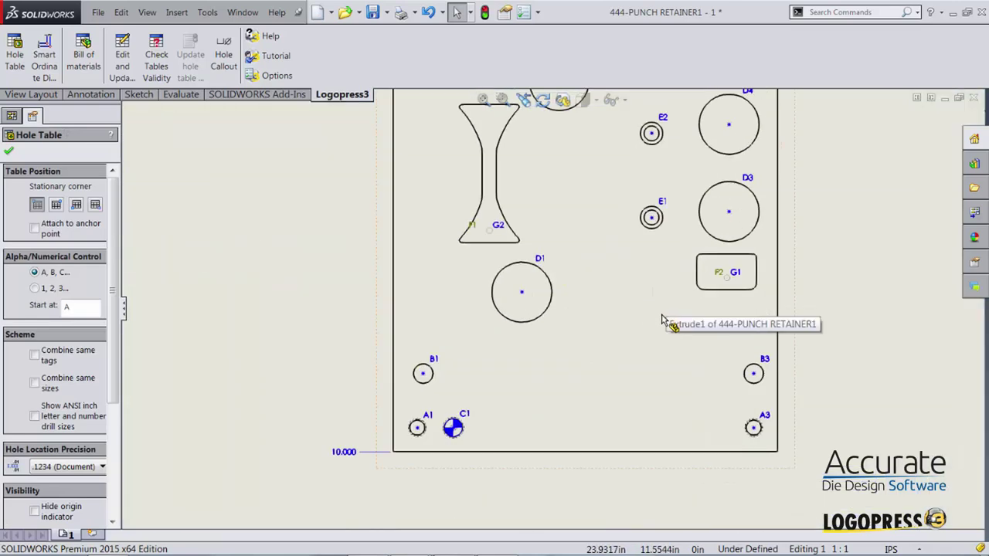
{"action": "scroll", "coordinate": [754, 386], "scroll_direction": "up", "scroll_amount": 3}
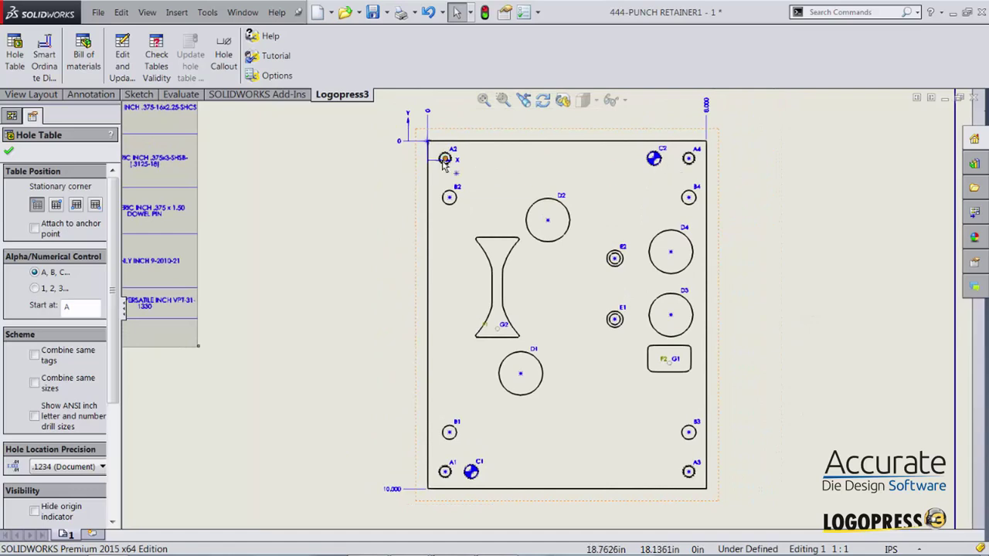
{"action": "scroll", "coordinate": [747, 340], "scroll_direction": "up", "scroll_amount": 3}
{"action": "left_click", "coordinate": [809, 322]}
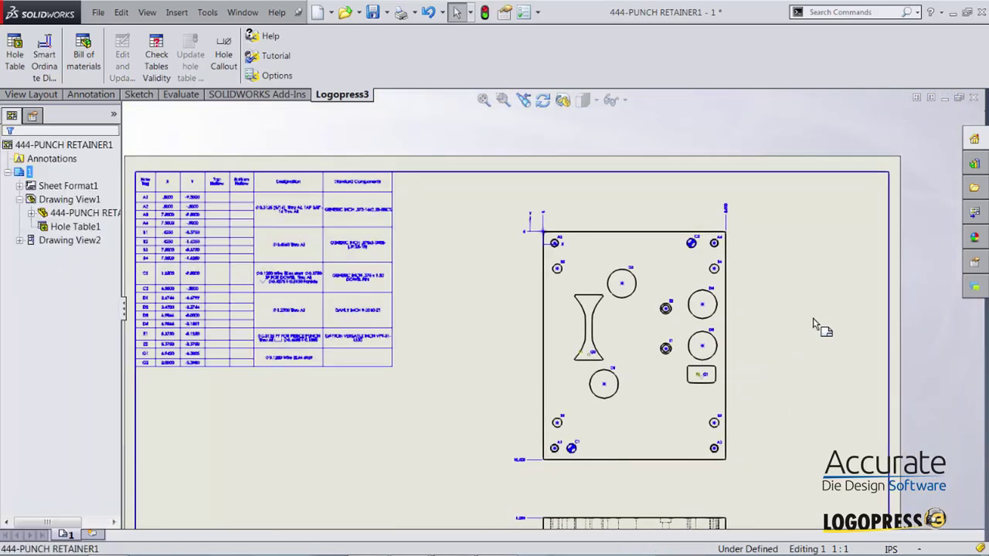
{"action": "scroll", "coordinate": [952, 155], "scroll_direction": "up", "scroll_amount": 1}
{"action": "key", "text": "f"}
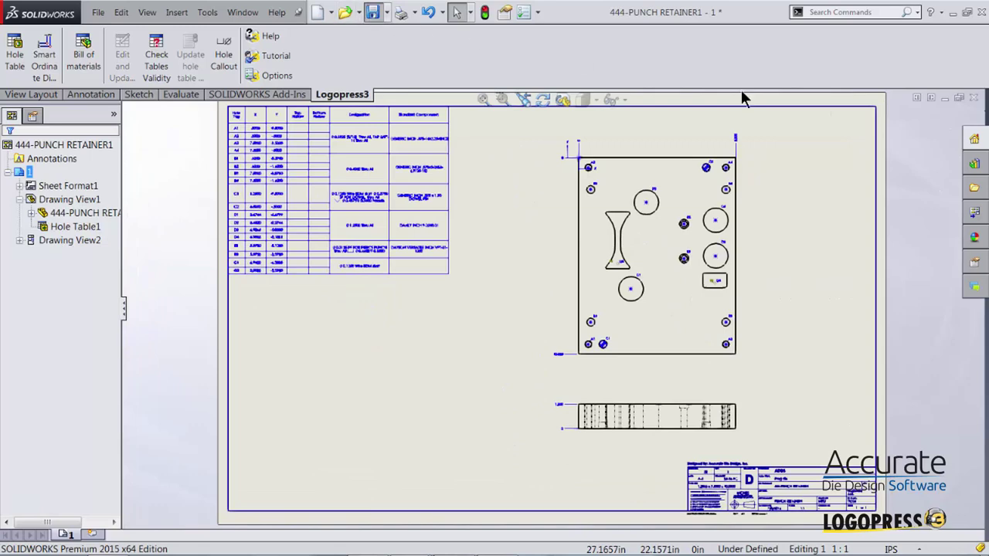
{"action": "left_click", "coordinate": [973, 98]}
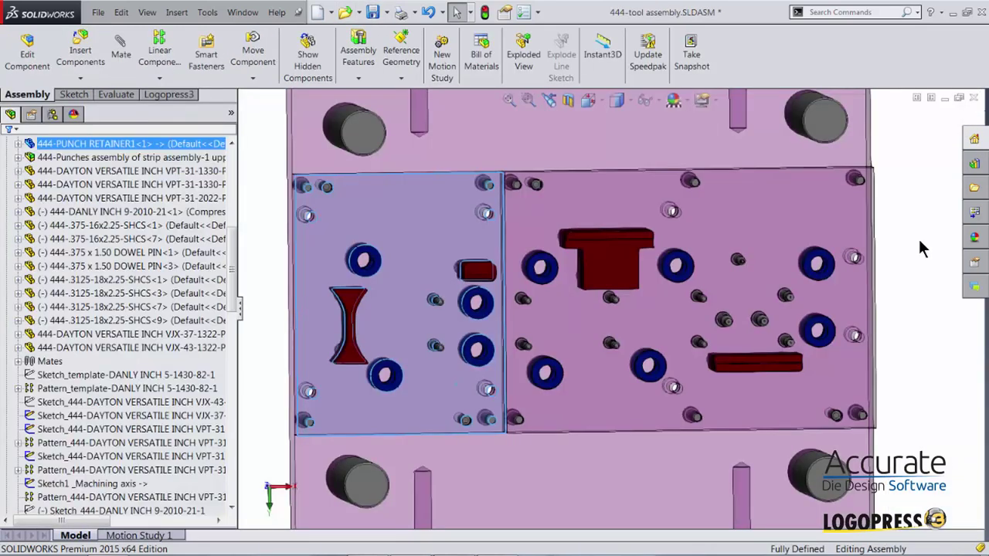
- Open the larger 444-PUNCH RETAINER part from the tool assembly and open its associated drawing
{"action": "left_click", "coordinate": [907, 300]}
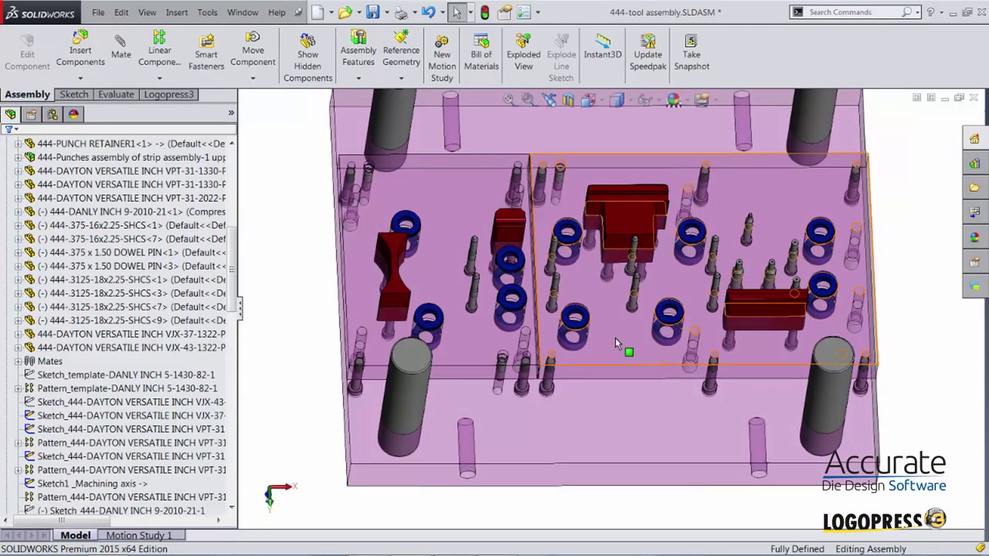
{"action": "left_click", "coordinate": [616, 340]}
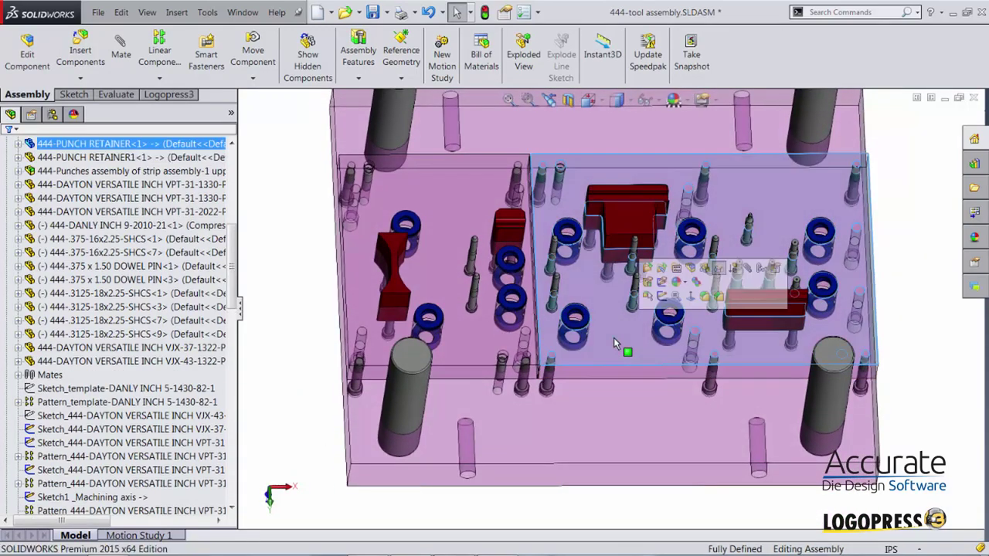
{"action": "left_click", "coordinate": [648, 269]}
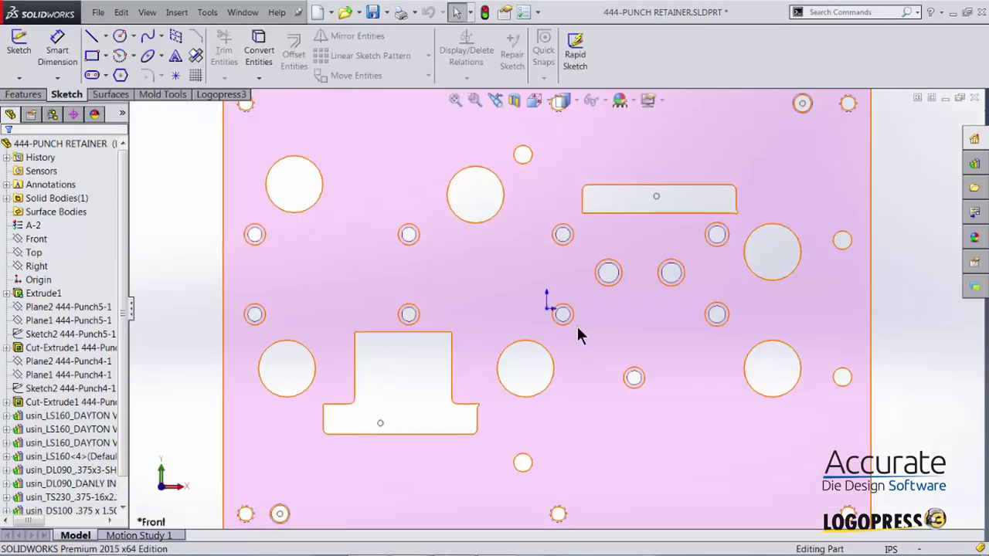
{"action": "right_click", "coordinate": [68, 143]}
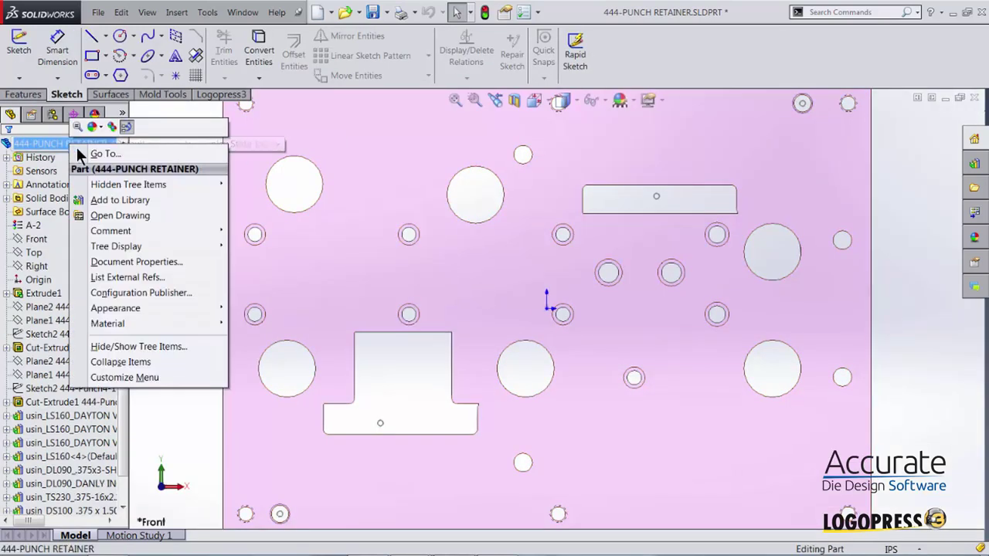
{"action": "left_click", "coordinate": [120, 216]}
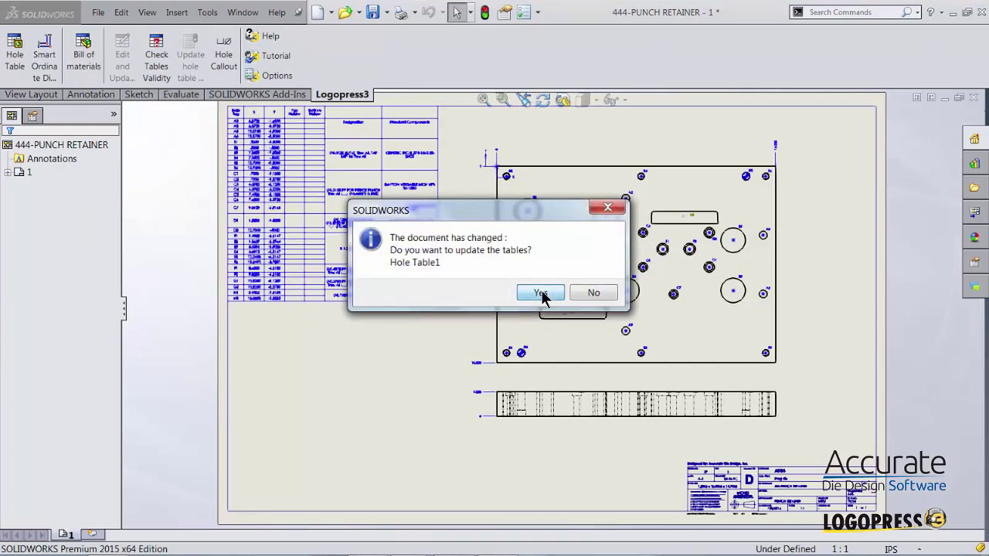
- Accept the update of Hole Table1 in the larger punch retainer's drawing and stretch the table to a greater height
{"action": "left_click", "coordinate": [539, 293]}
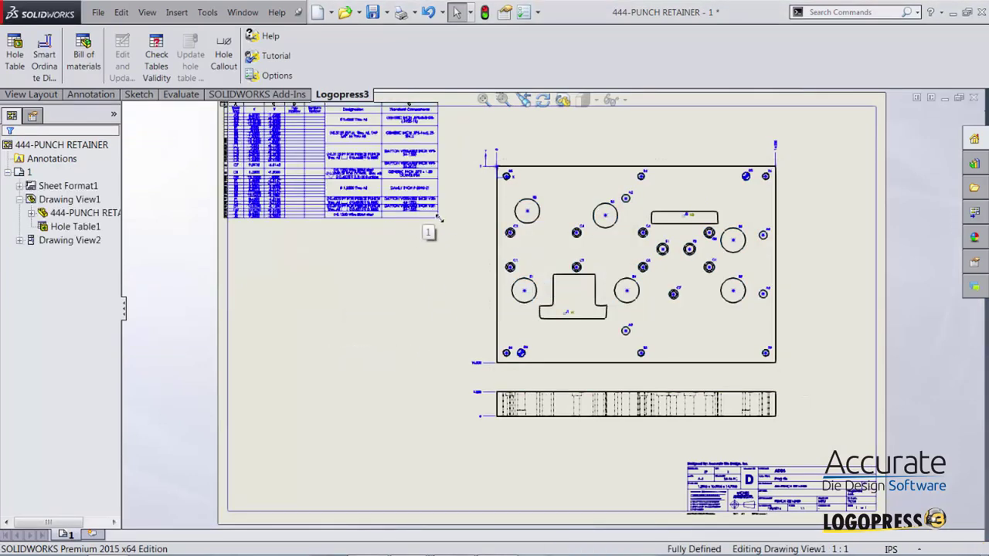
{"action": "left_click_drag", "start_coordinate": [439, 220], "coordinate": [446, 352]}
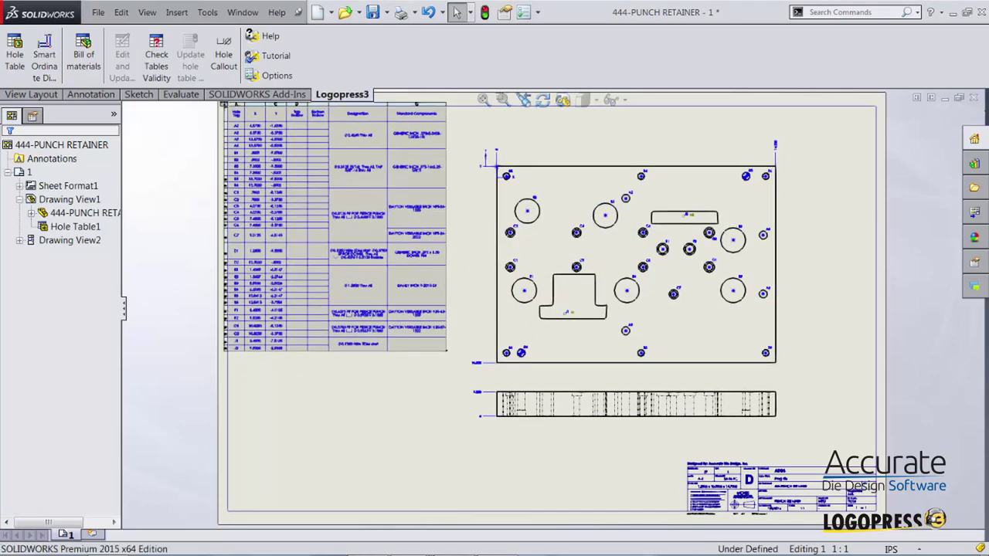
{"action": "left_click", "coordinate": [424, 396]}
- Save and close the larger punch retainer's drawing and close its part to return to the tool assembly
{"action": "scroll", "coordinate": [715, 415], "scroll_direction": "down", "scroll_amount": 3}
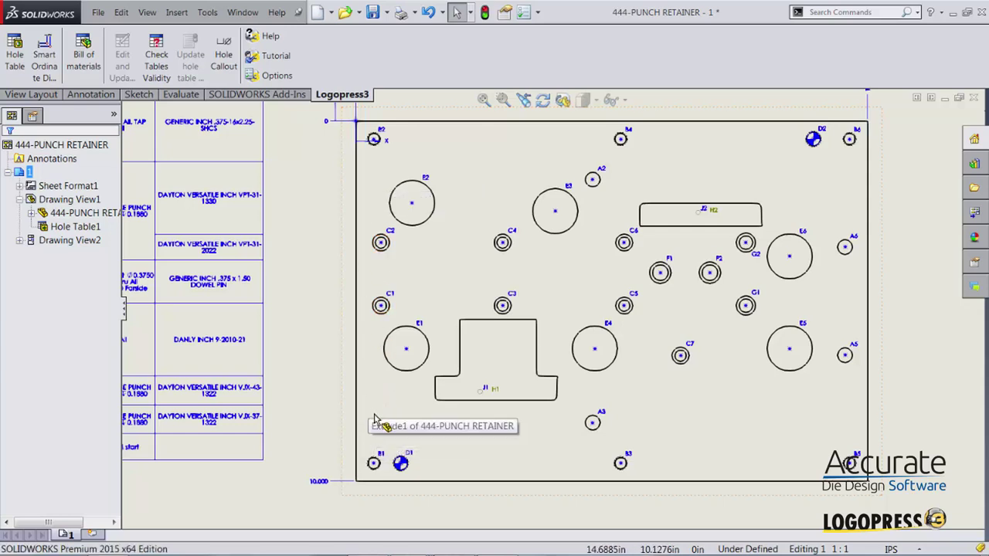
{"action": "scroll", "coordinate": [579, 419], "scroll_direction": "up", "scroll_amount": 4}
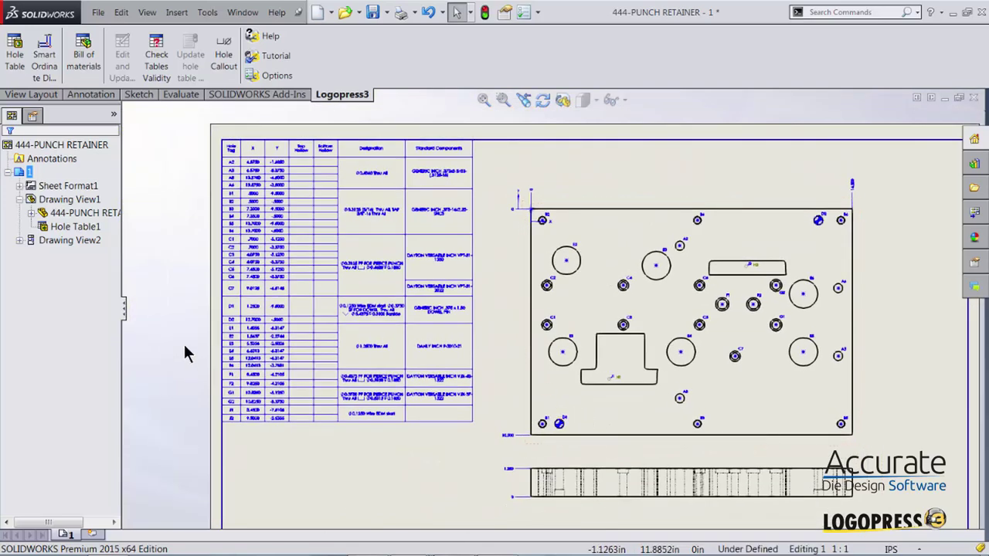
{"action": "key", "text": "f"}
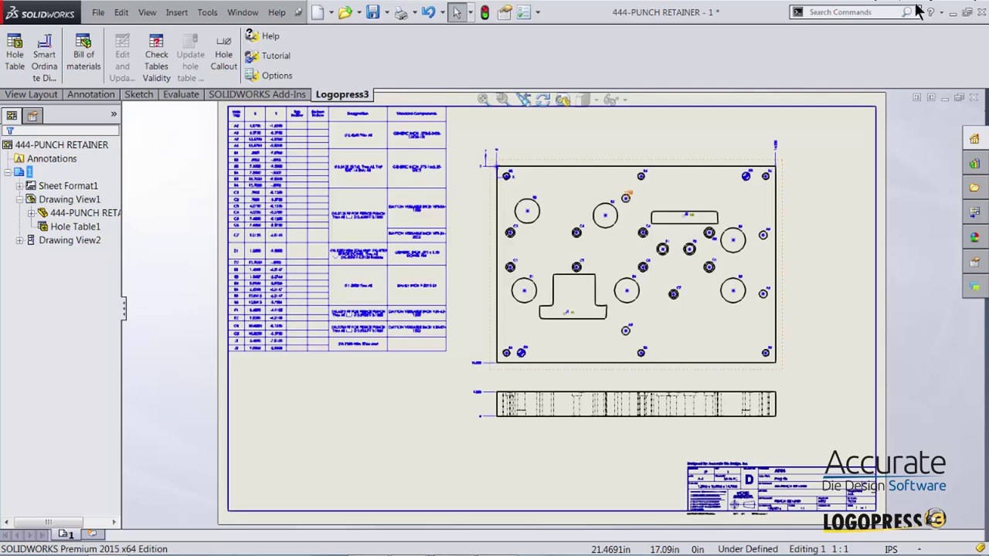
{"action": "left_click", "coordinate": [372, 12]}
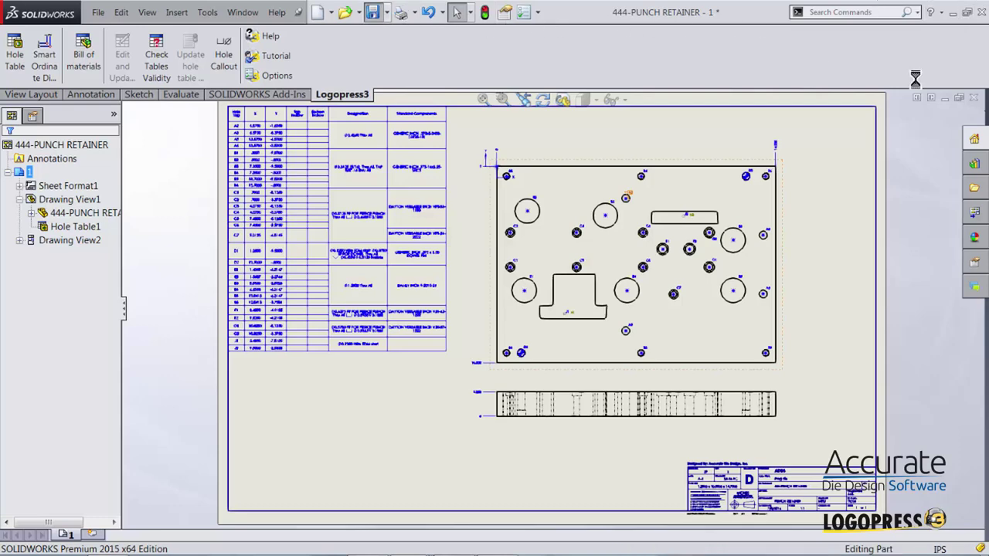
{"action": "left_click", "coordinate": [974, 99]}
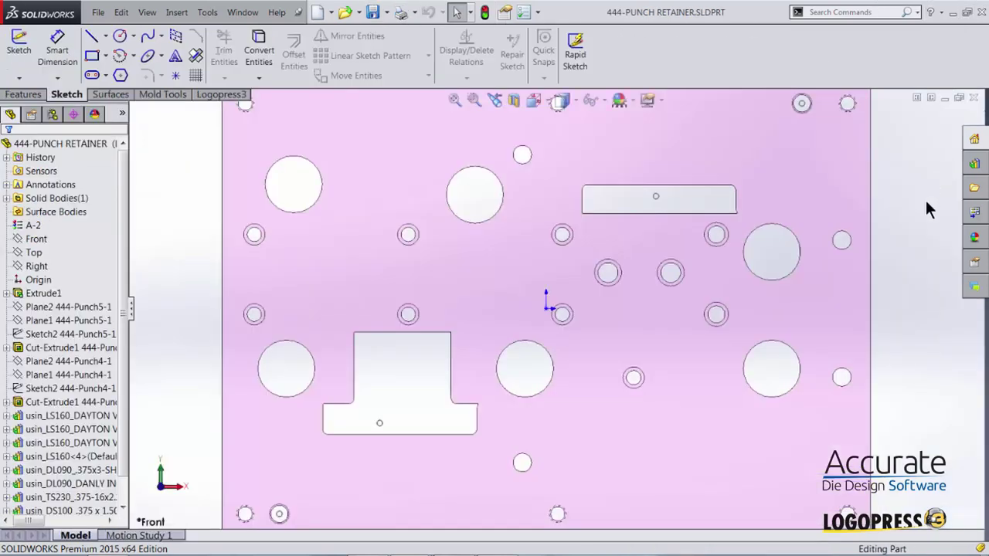
{"action": "left_click", "coordinate": [973, 97]}
- Orient the tool assembly to the front view and show only its lower part
{"action": "middle_click_drag", "start_coordinate": [922, 234], "coordinate": [891, 265]}
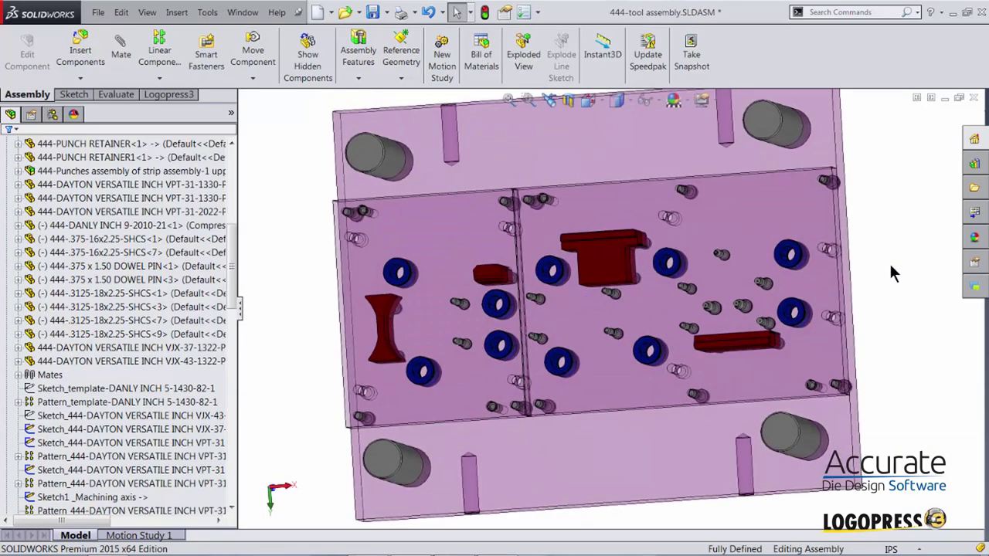
{"action": "key", "text": "ctrl+1"}
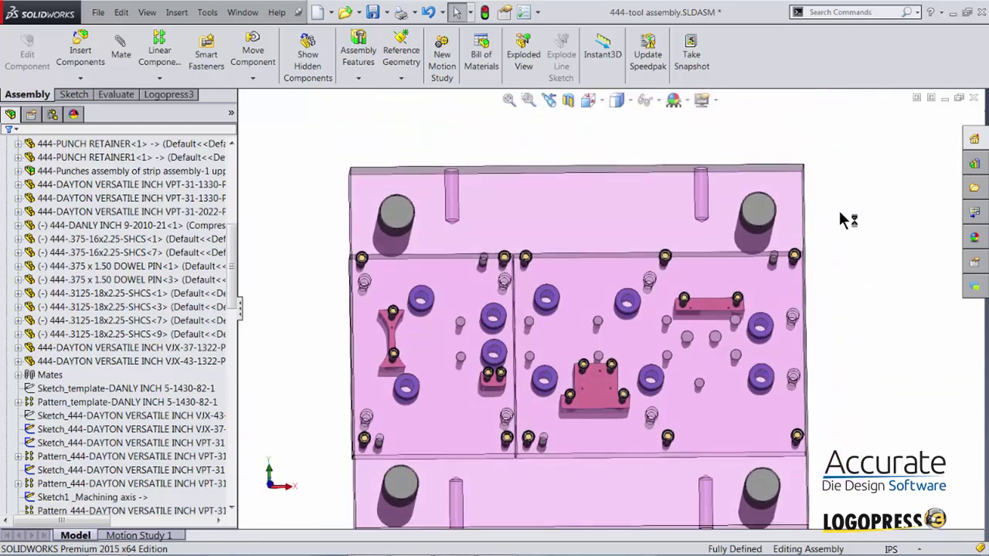
{"action": "left_click", "coordinate": [167, 94]}
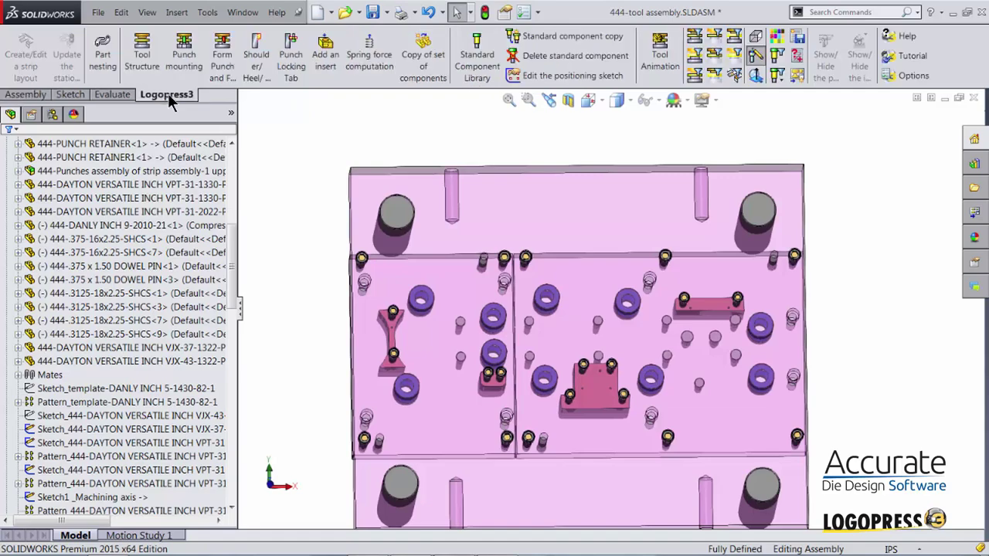
{"action": "left_click", "coordinate": [692, 55]}
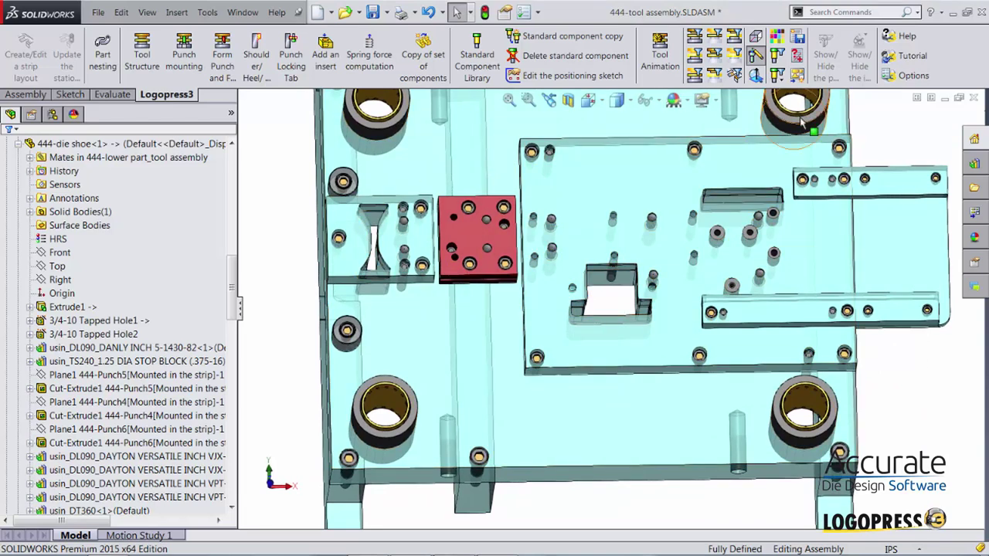
{"action": "left_click", "coordinate": [695, 38]}
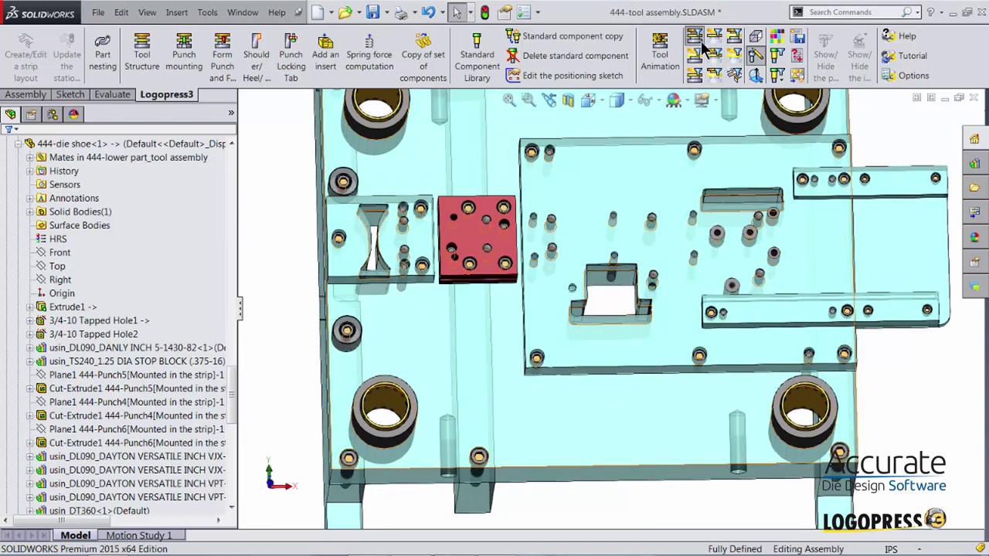